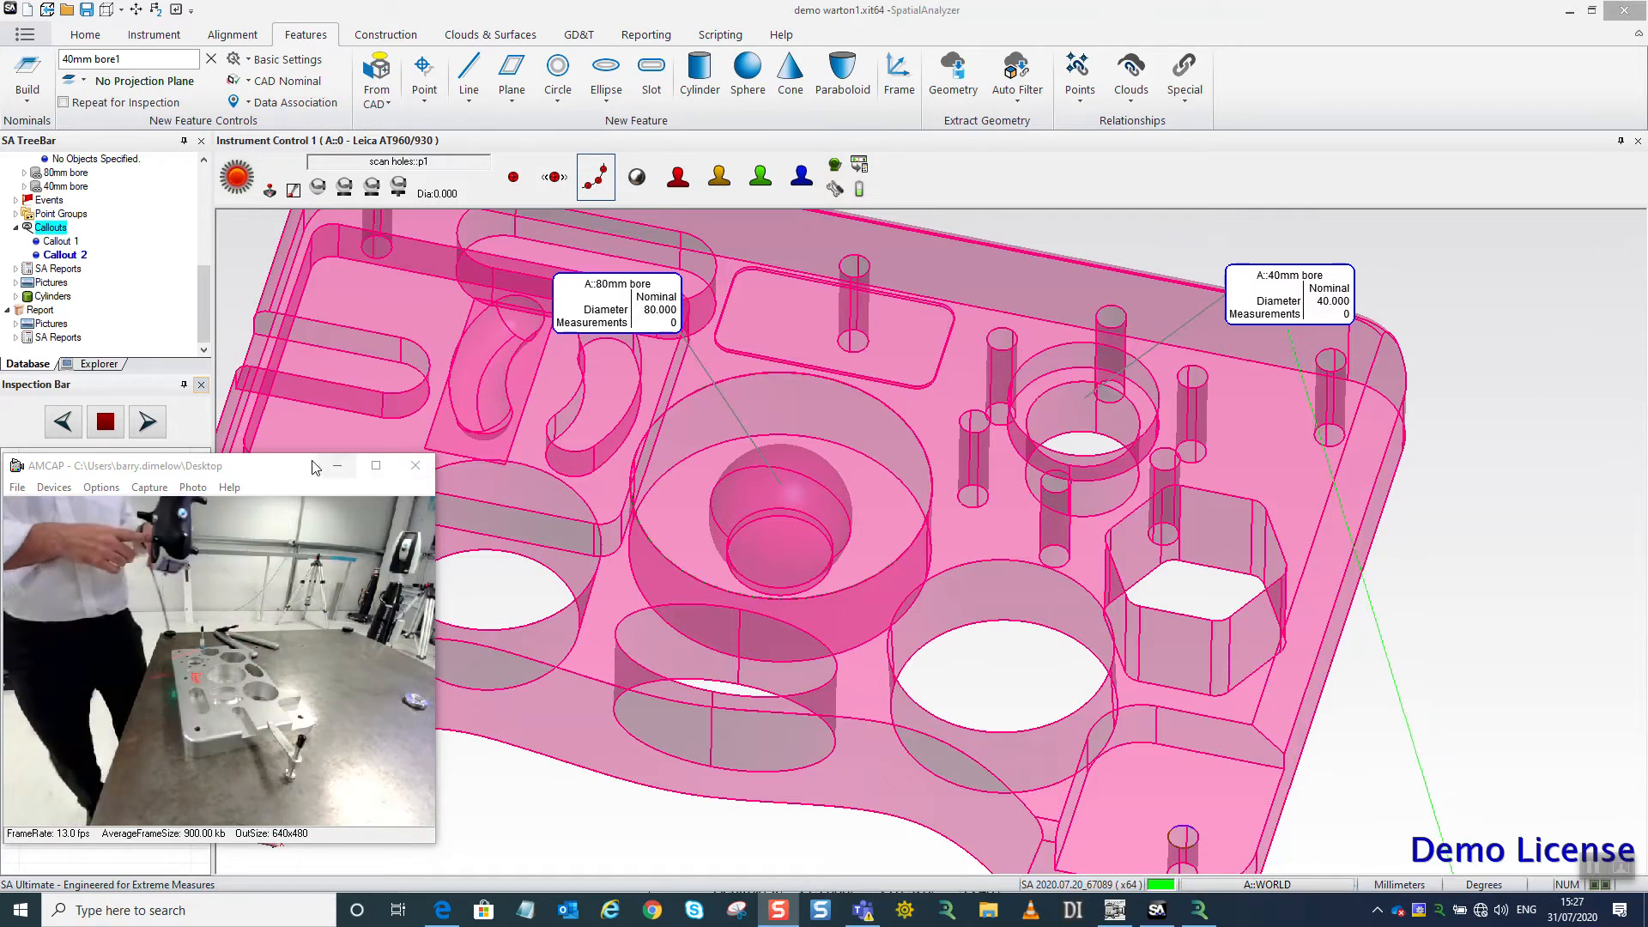
Start an inspection of the relationships with only 80mm bore and 40mm bore selected.
{"action": "left_click_drag", "start_coordinate": [96, 454], "coordinate": [255, 468]}
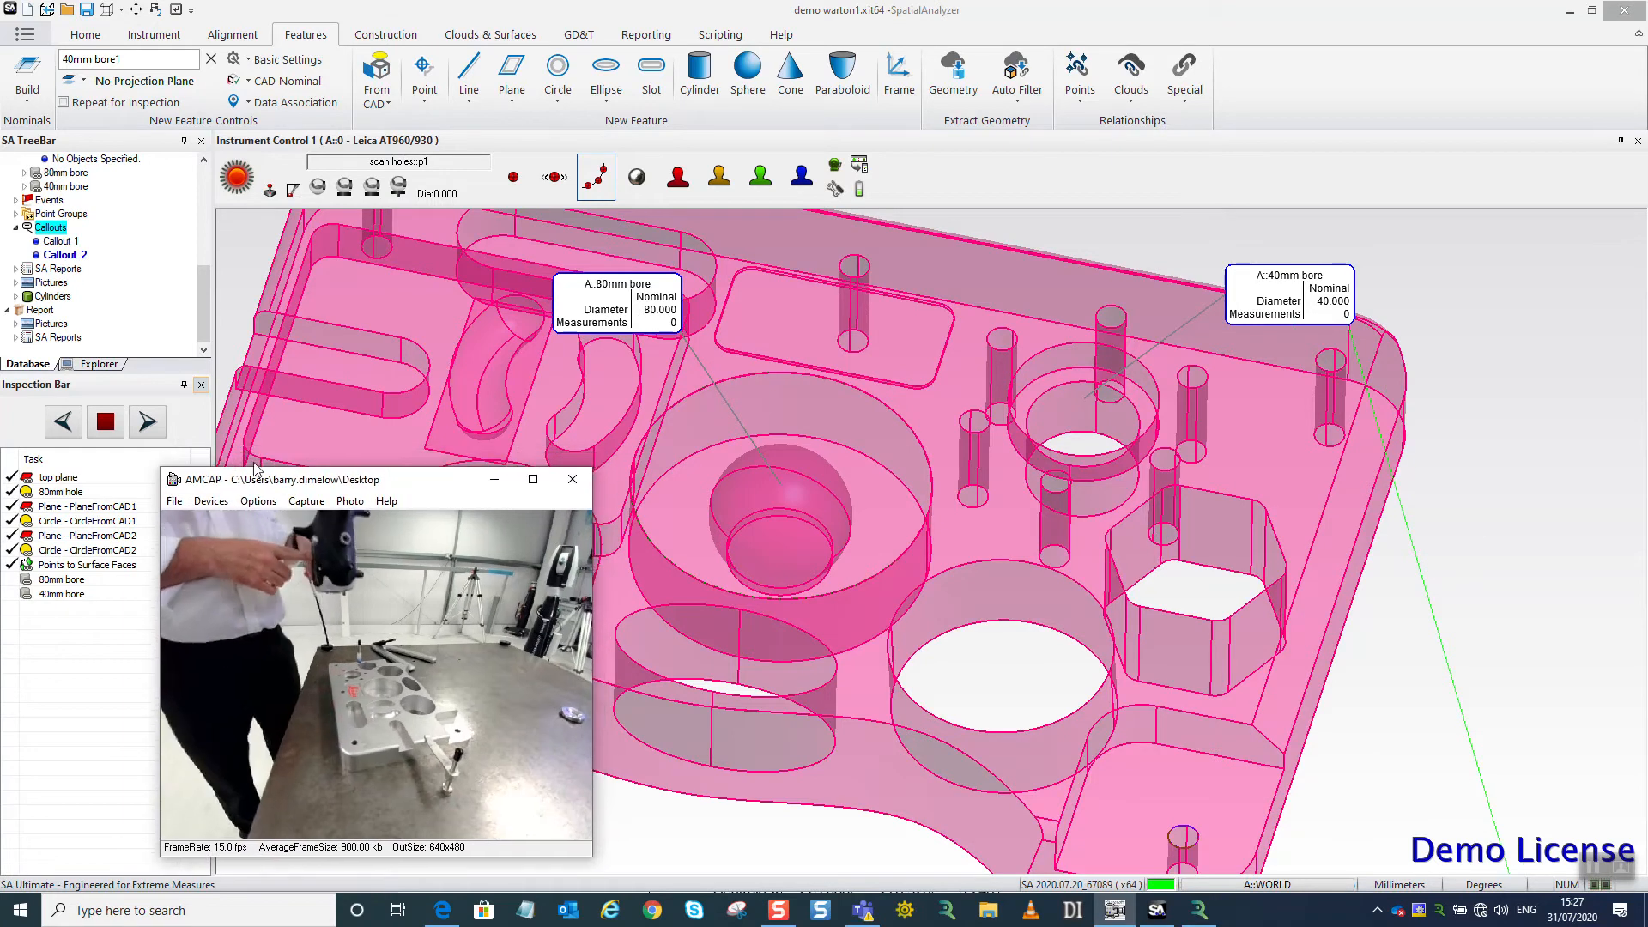
{"action": "left_click", "coordinate": [156, 425]}
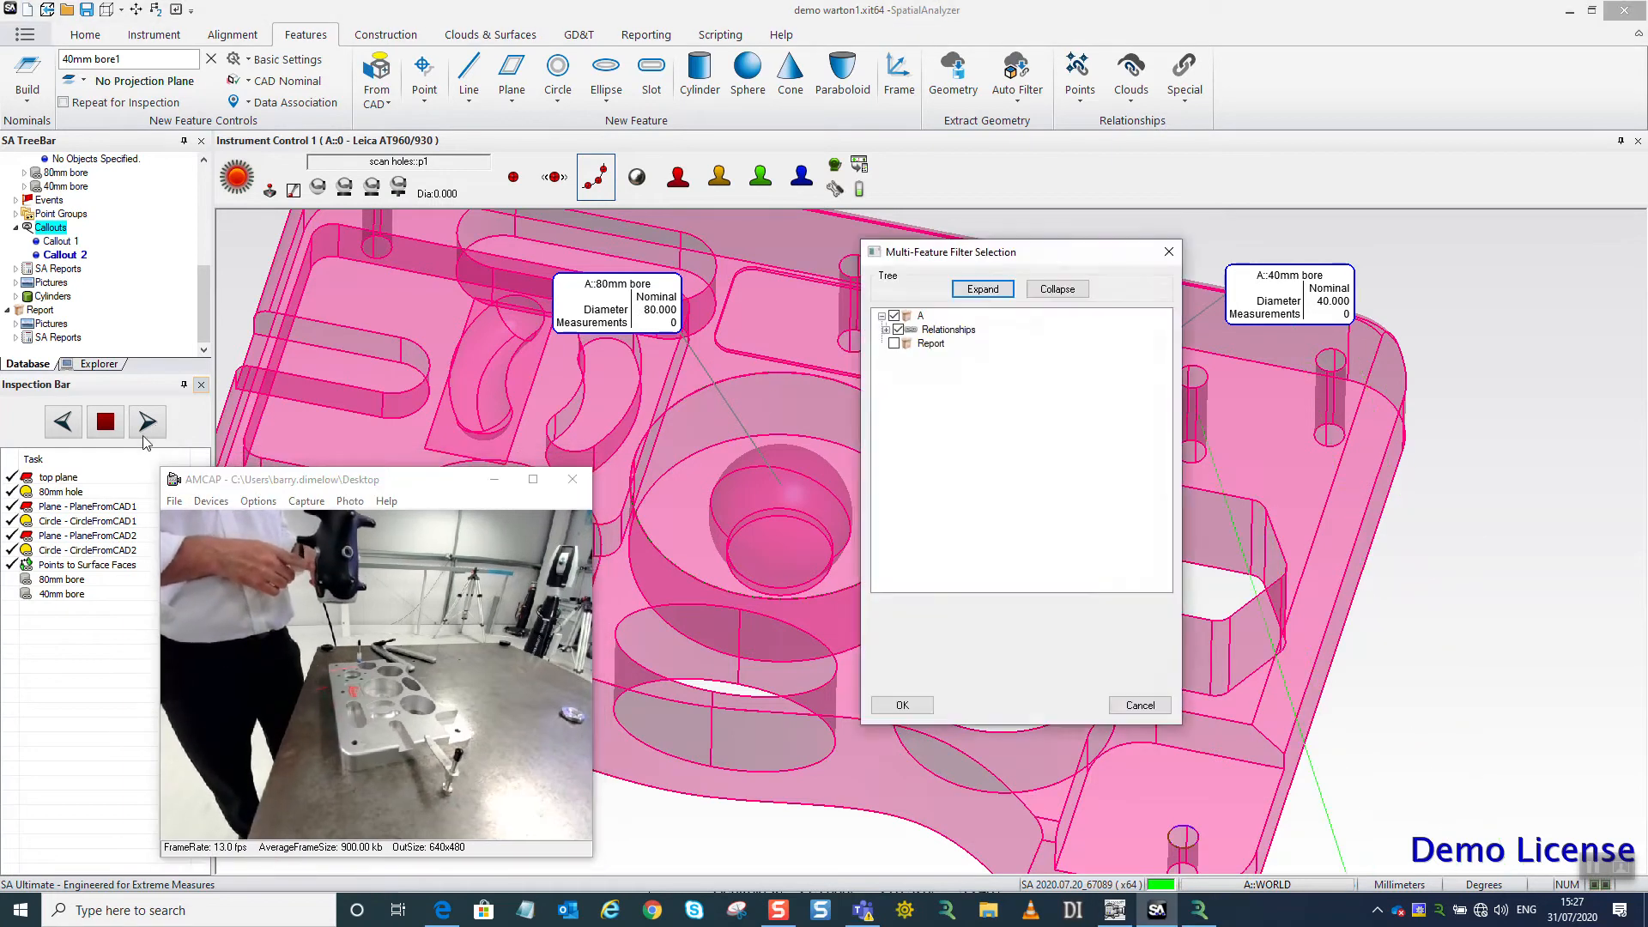
{"action": "left_click", "coordinate": [885, 330]}
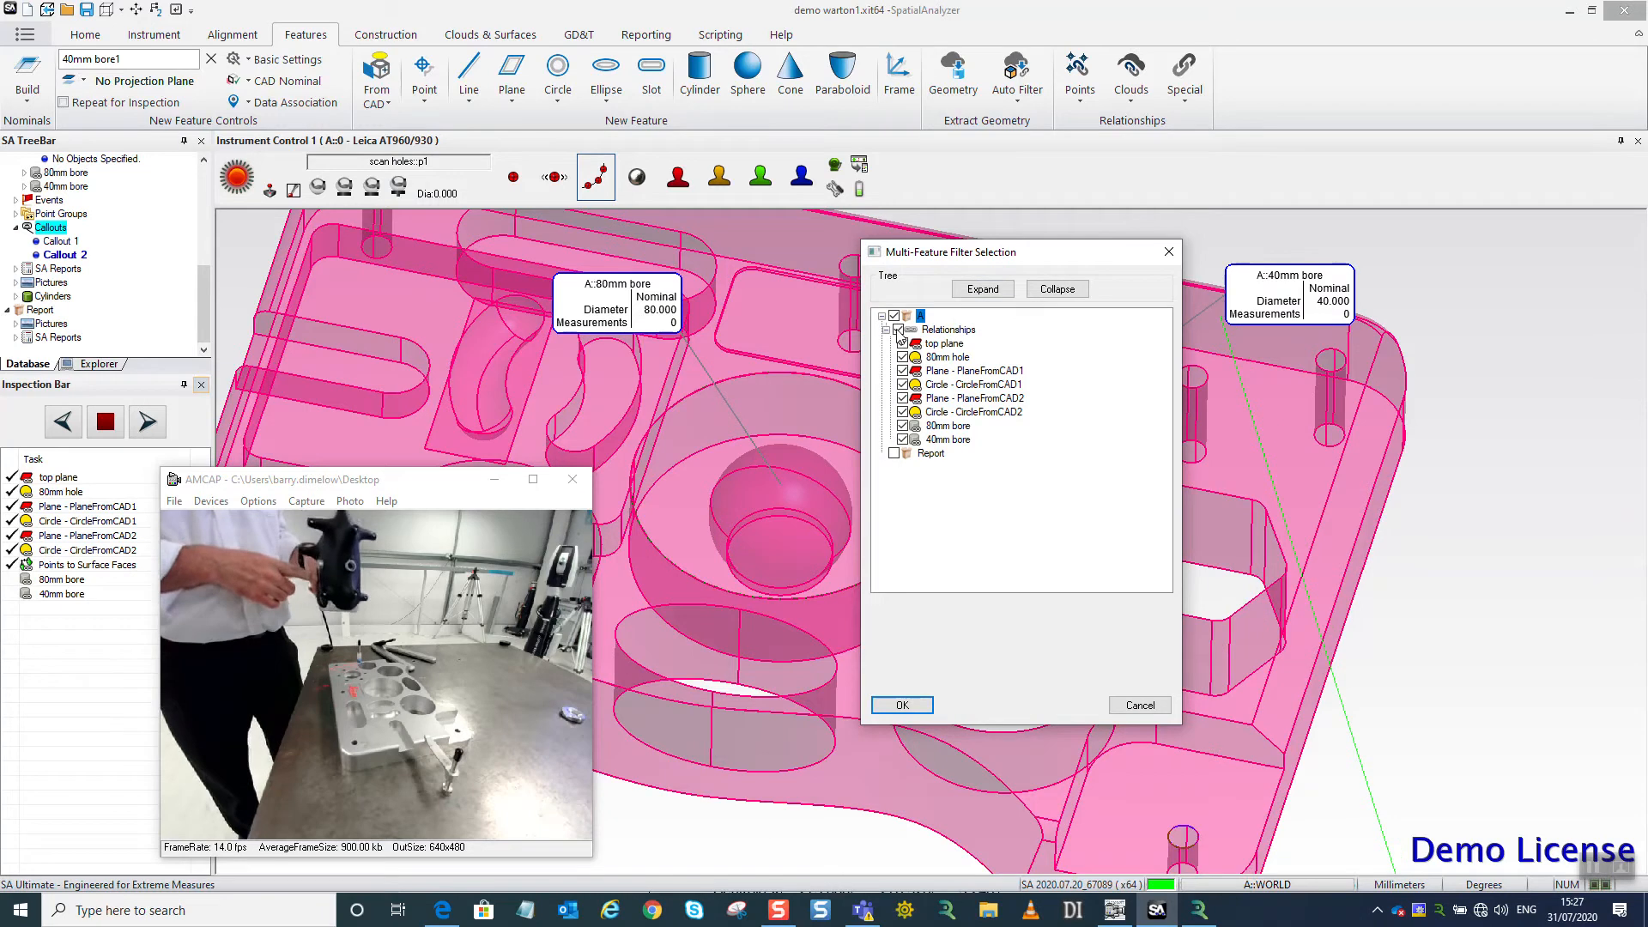
{"action": "left_click", "coordinate": [897, 329]}
{"action": "left_click", "coordinate": [900, 440]}
{"action": "left_click", "coordinate": [902, 426]}
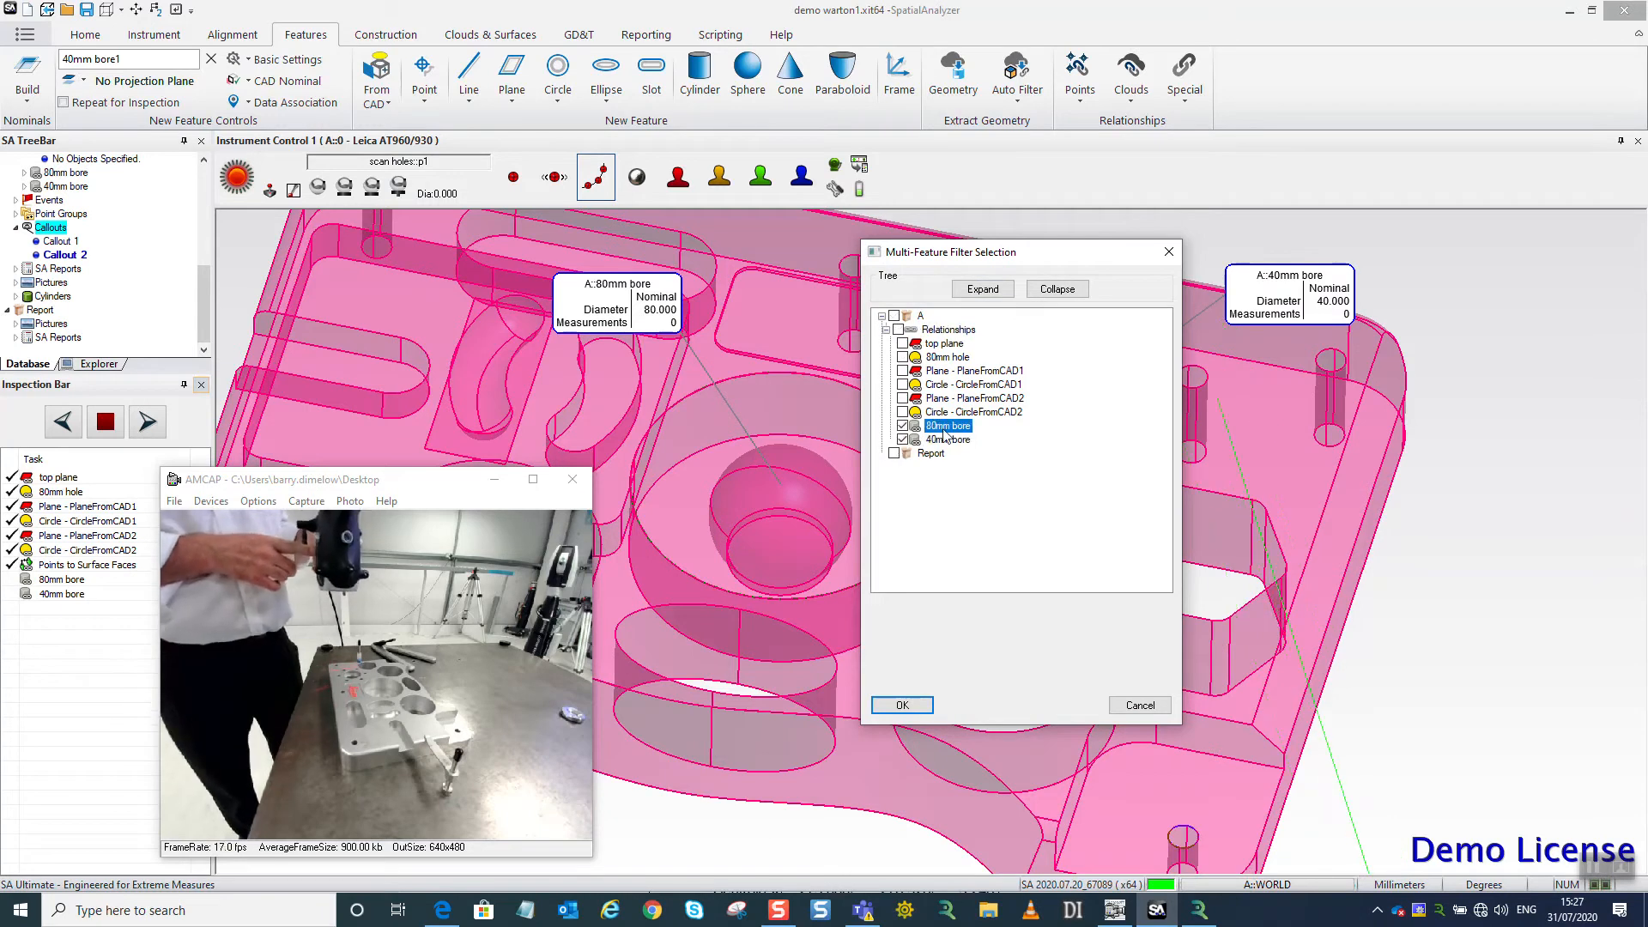
{"action": "left_click", "coordinate": [902, 705]}
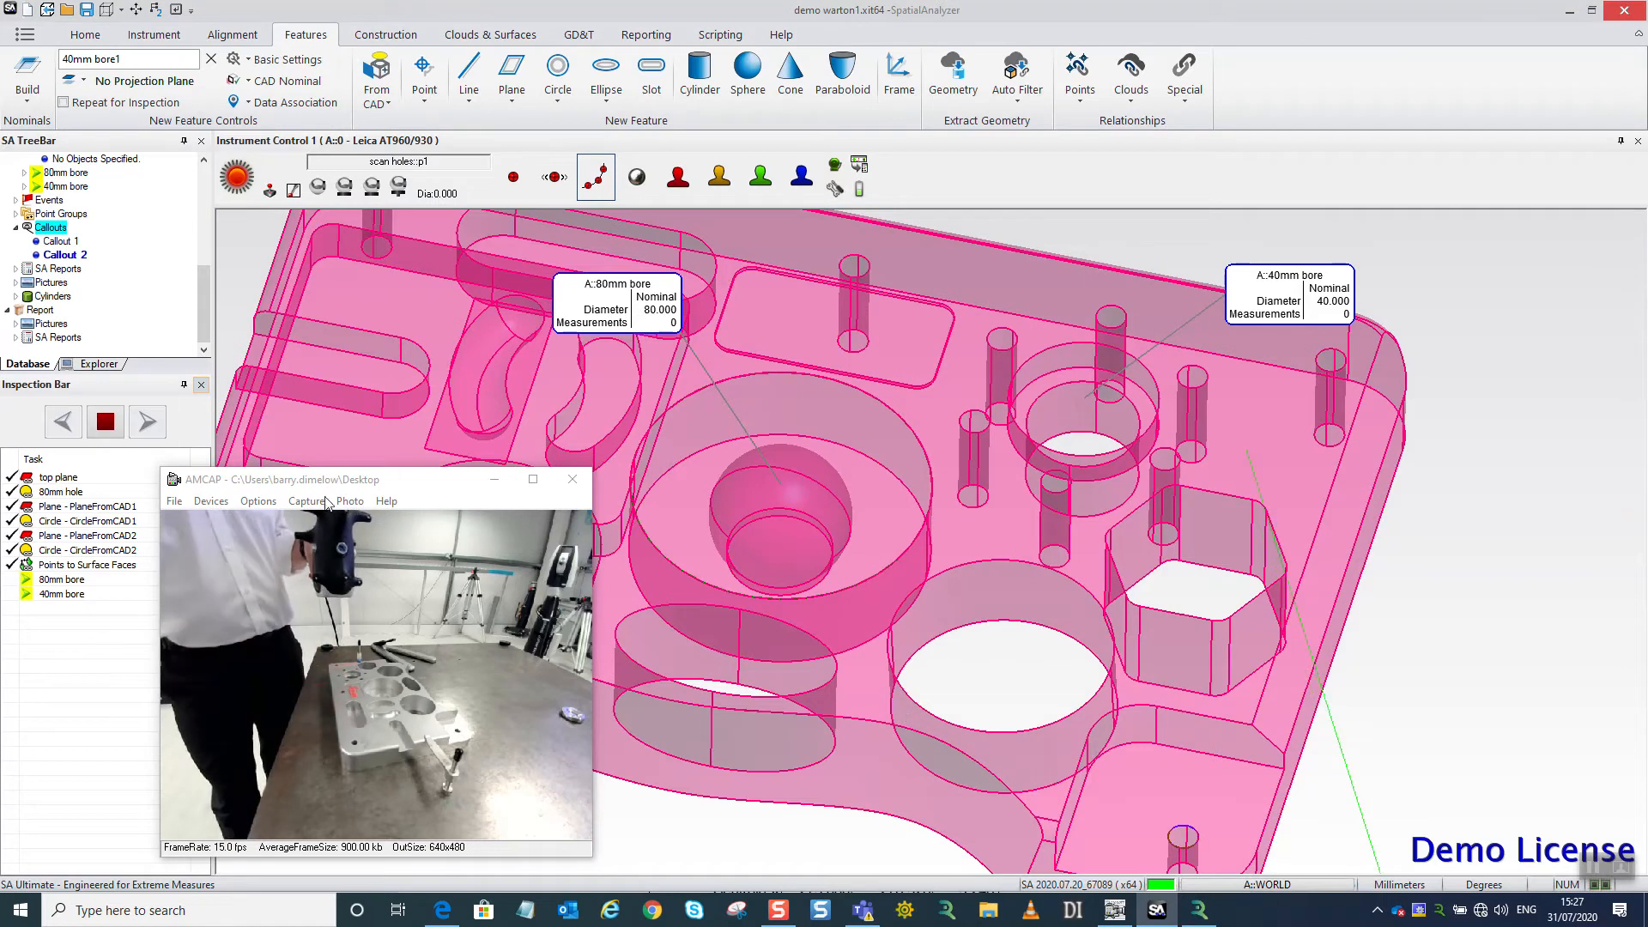
Scan the walls of the 80mm and 40mm bores and stop the inspection to fit both cylinders.
{"action": "left_click_drag", "start_coordinate": [330, 484], "coordinate": [187, 465]}
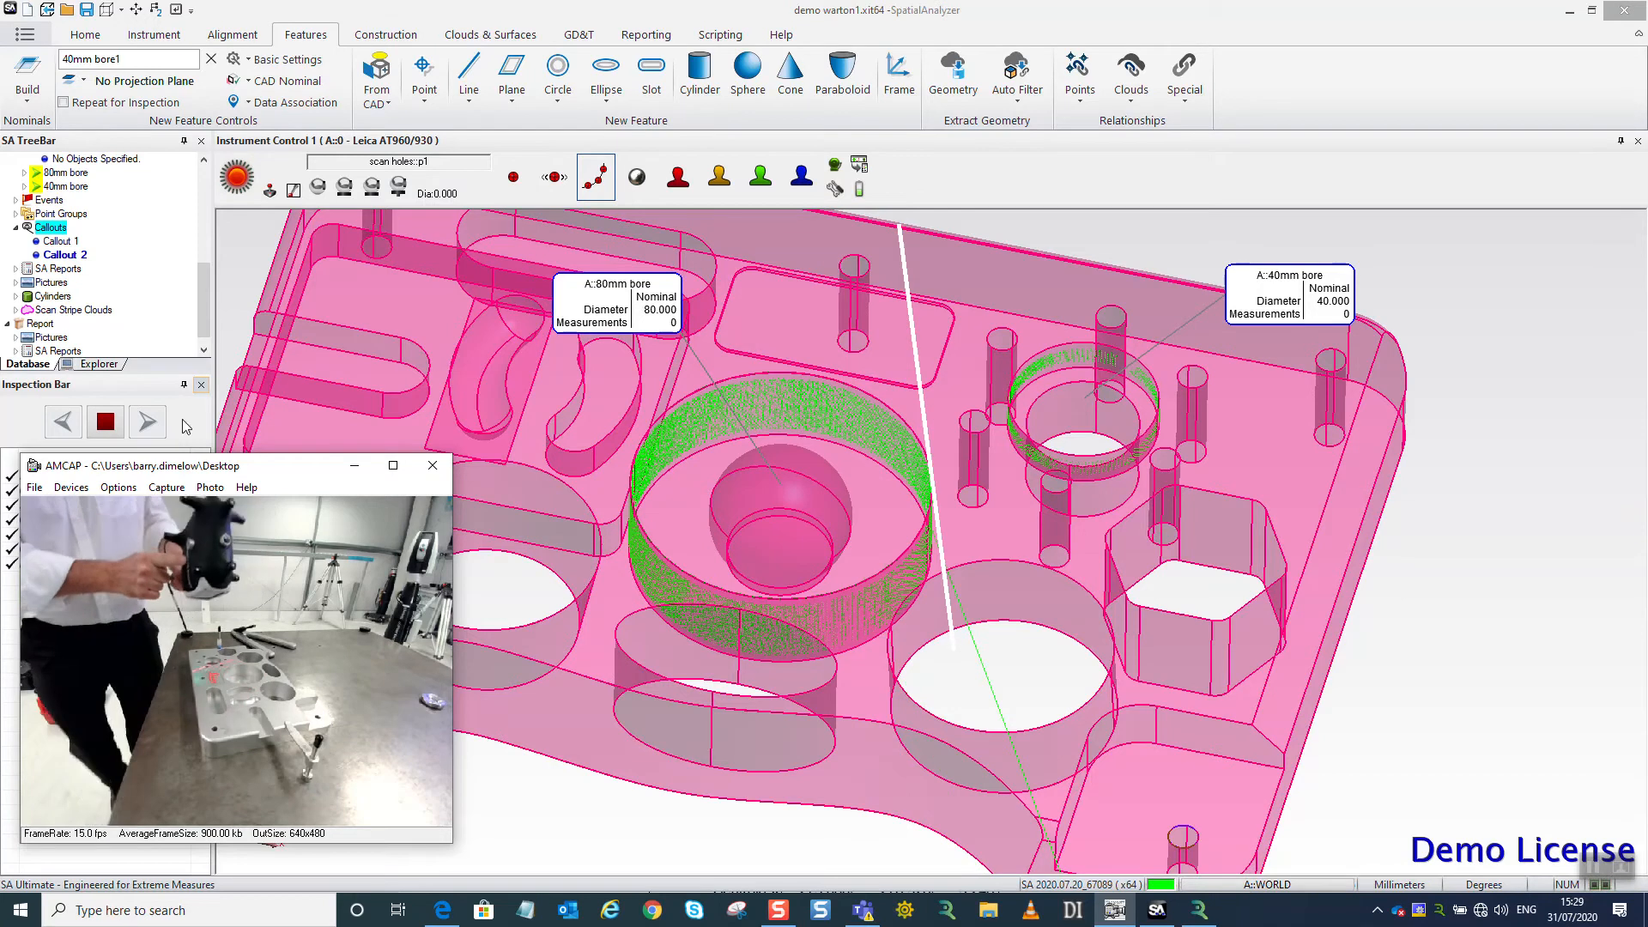
{"action": "left_click_drag", "start_coordinate": [86, 465], "coordinate": [240, 475]}
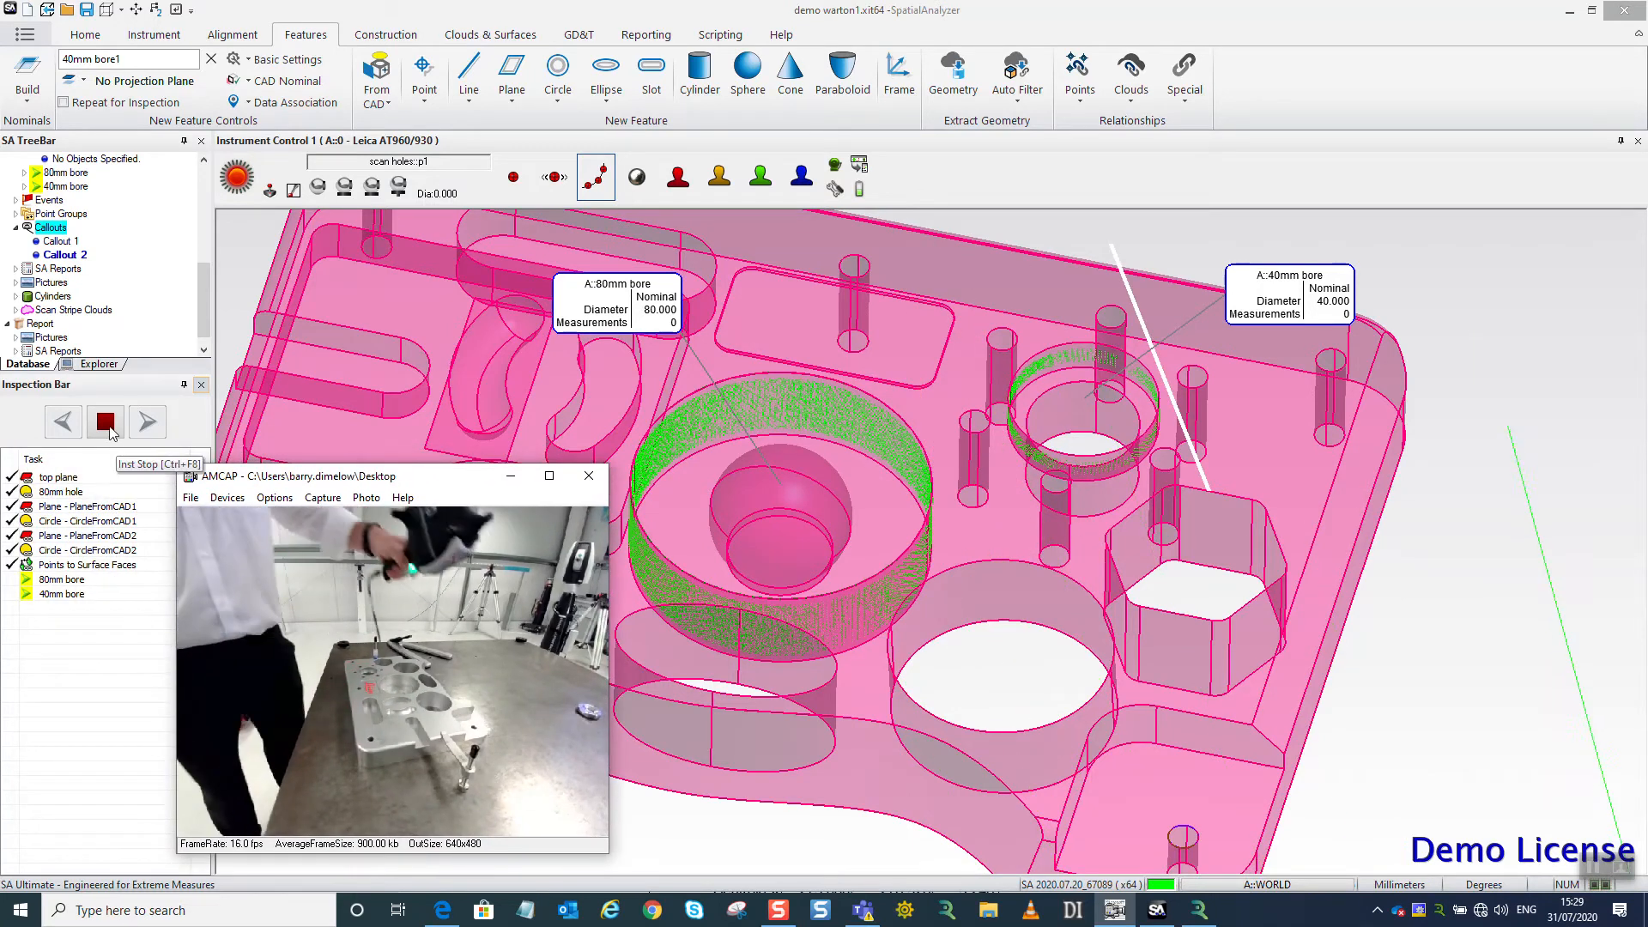
{"action": "left_click", "coordinate": [110, 429]}
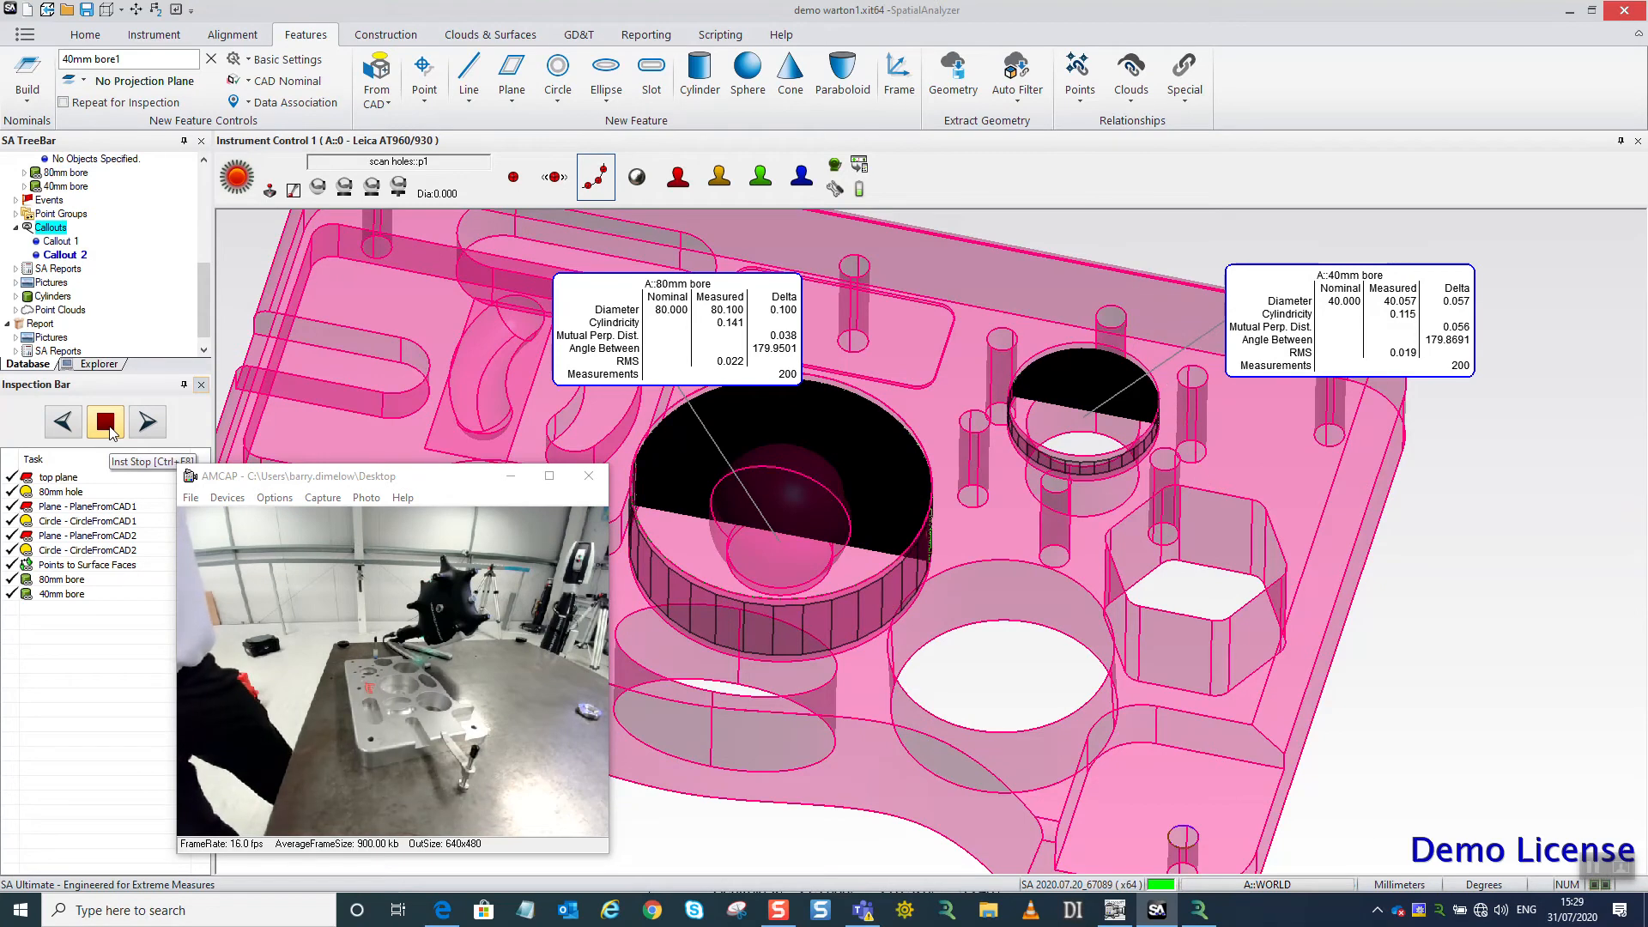
Hide the fitted cylinders and reposition the 80mm bore and 40mm bore callouts slightly.
{"action": "right_click", "coordinate": [59, 296]}
{"action": "left_click", "coordinate": [108, 369]}
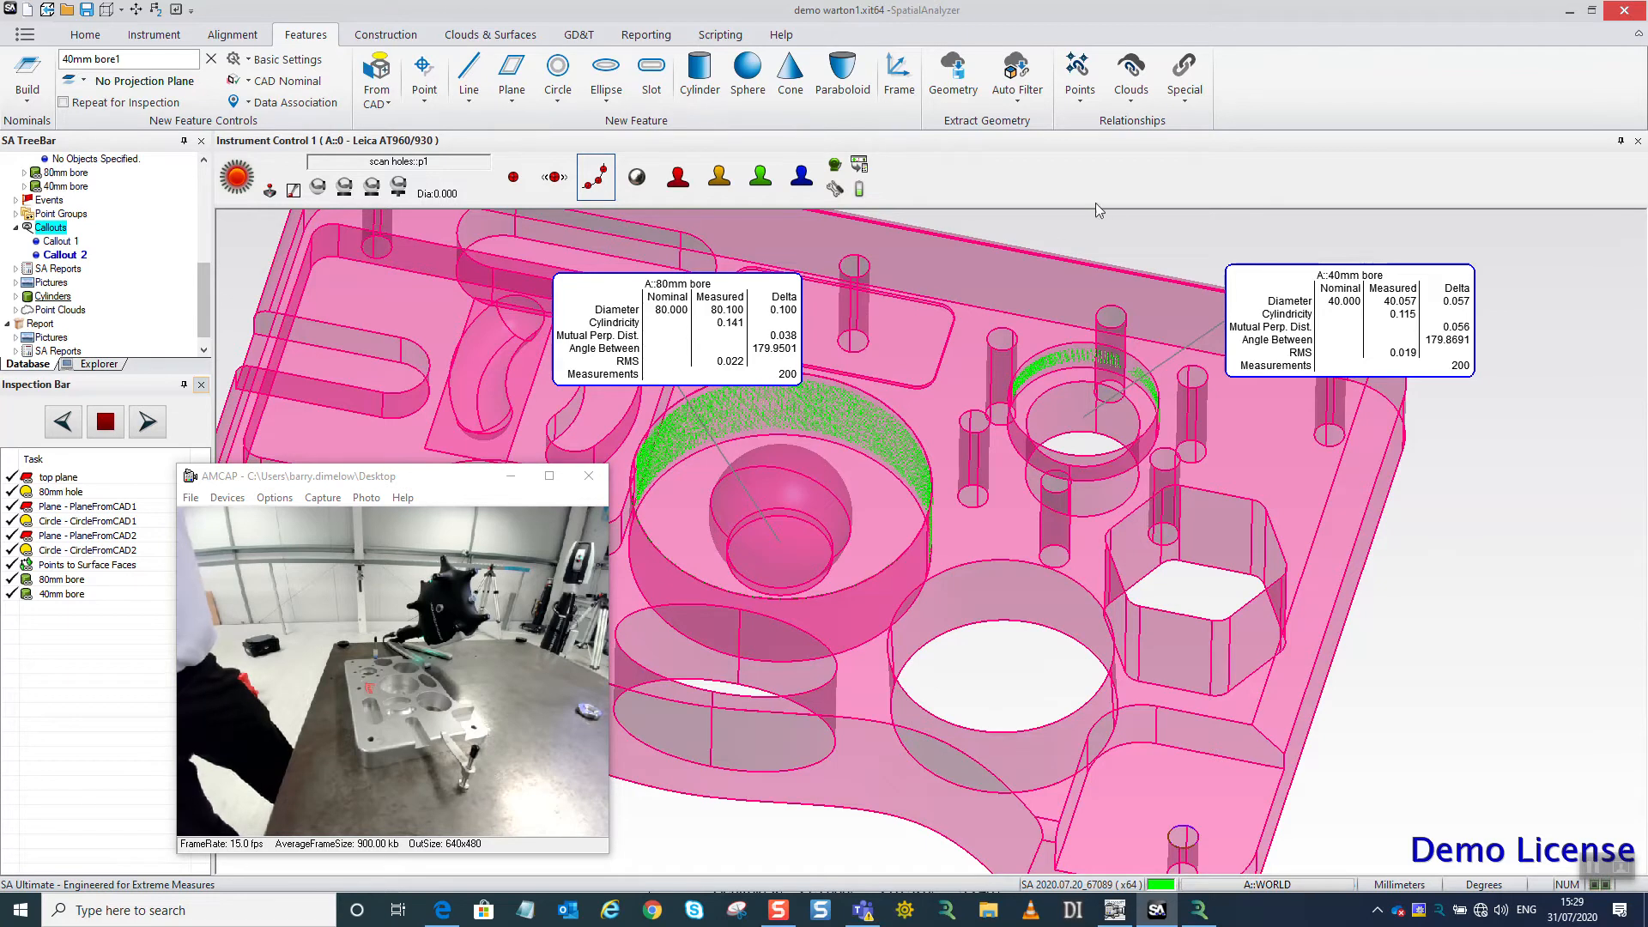
{"action": "mouse_move", "coordinate": [720, 321]}
{"action": "left_mouse_down"}
{"action": "mouse_move", "coordinate": [674, 296]}
{"action": "mouse_move", "coordinate": [696, 305]}
{"action": "left_mouse_up"}
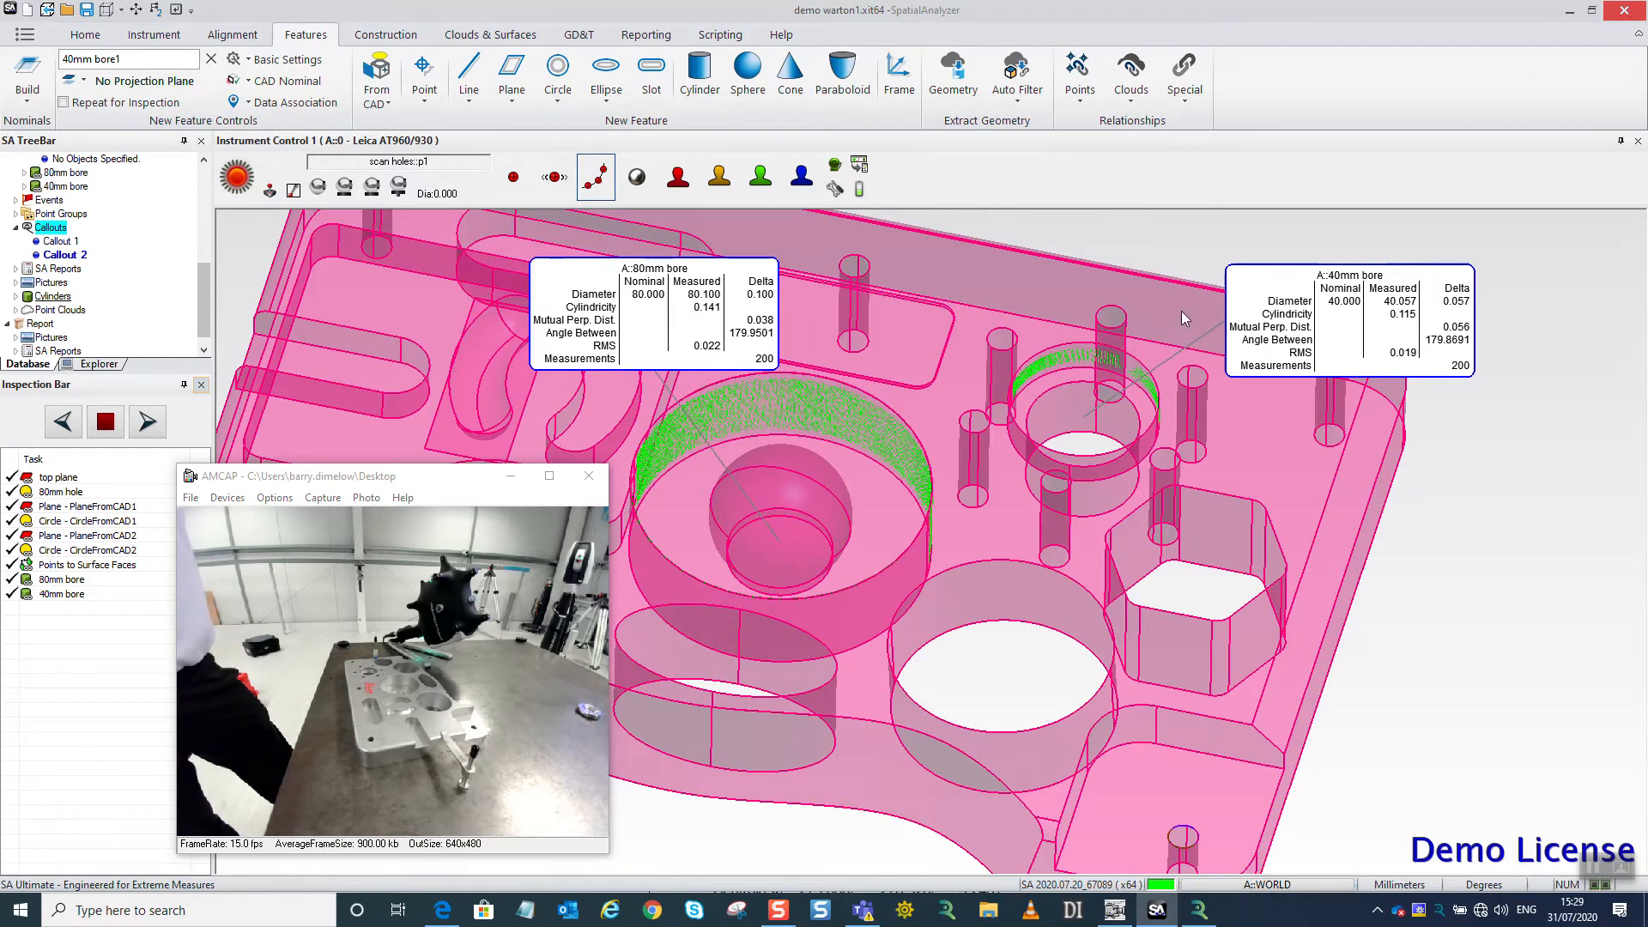
{"action": "left_click_drag", "start_coordinate": [1306, 318], "coordinate": [1274, 311]}
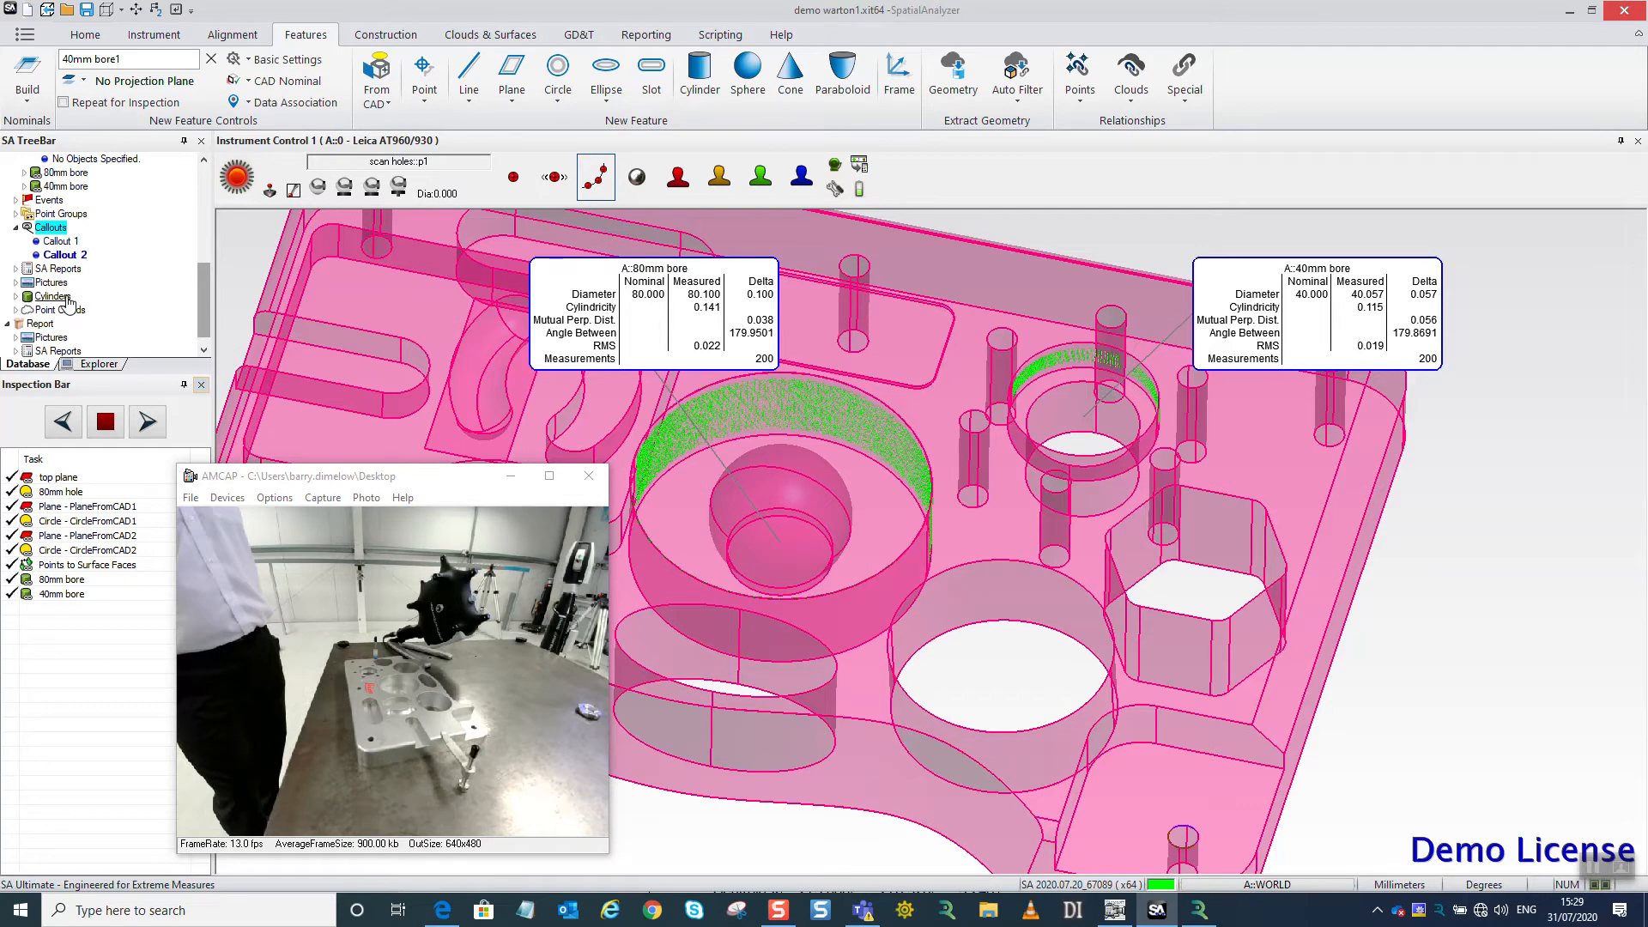
Hide Callout 2 and set the working color to light blue (0, 128, 255).
{"action": "right_click", "coordinate": [67, 254]}
{"action": "left_click", "coordinate": [111, 286]}
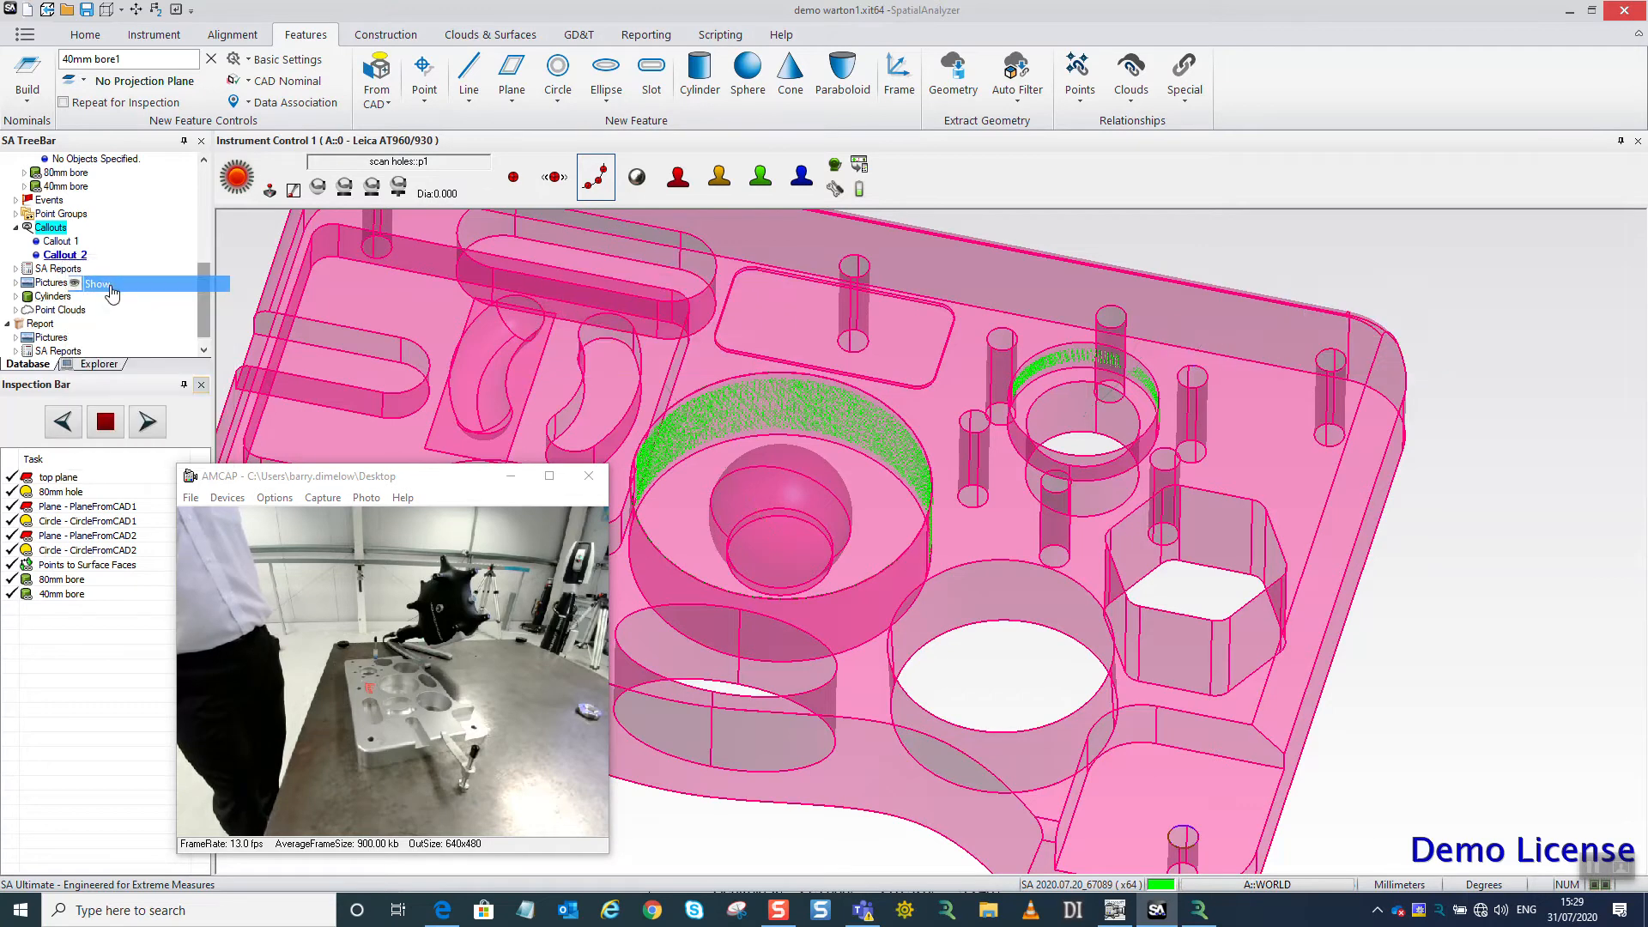
{"action": "left_click", "coordinate": [1160, 884]}
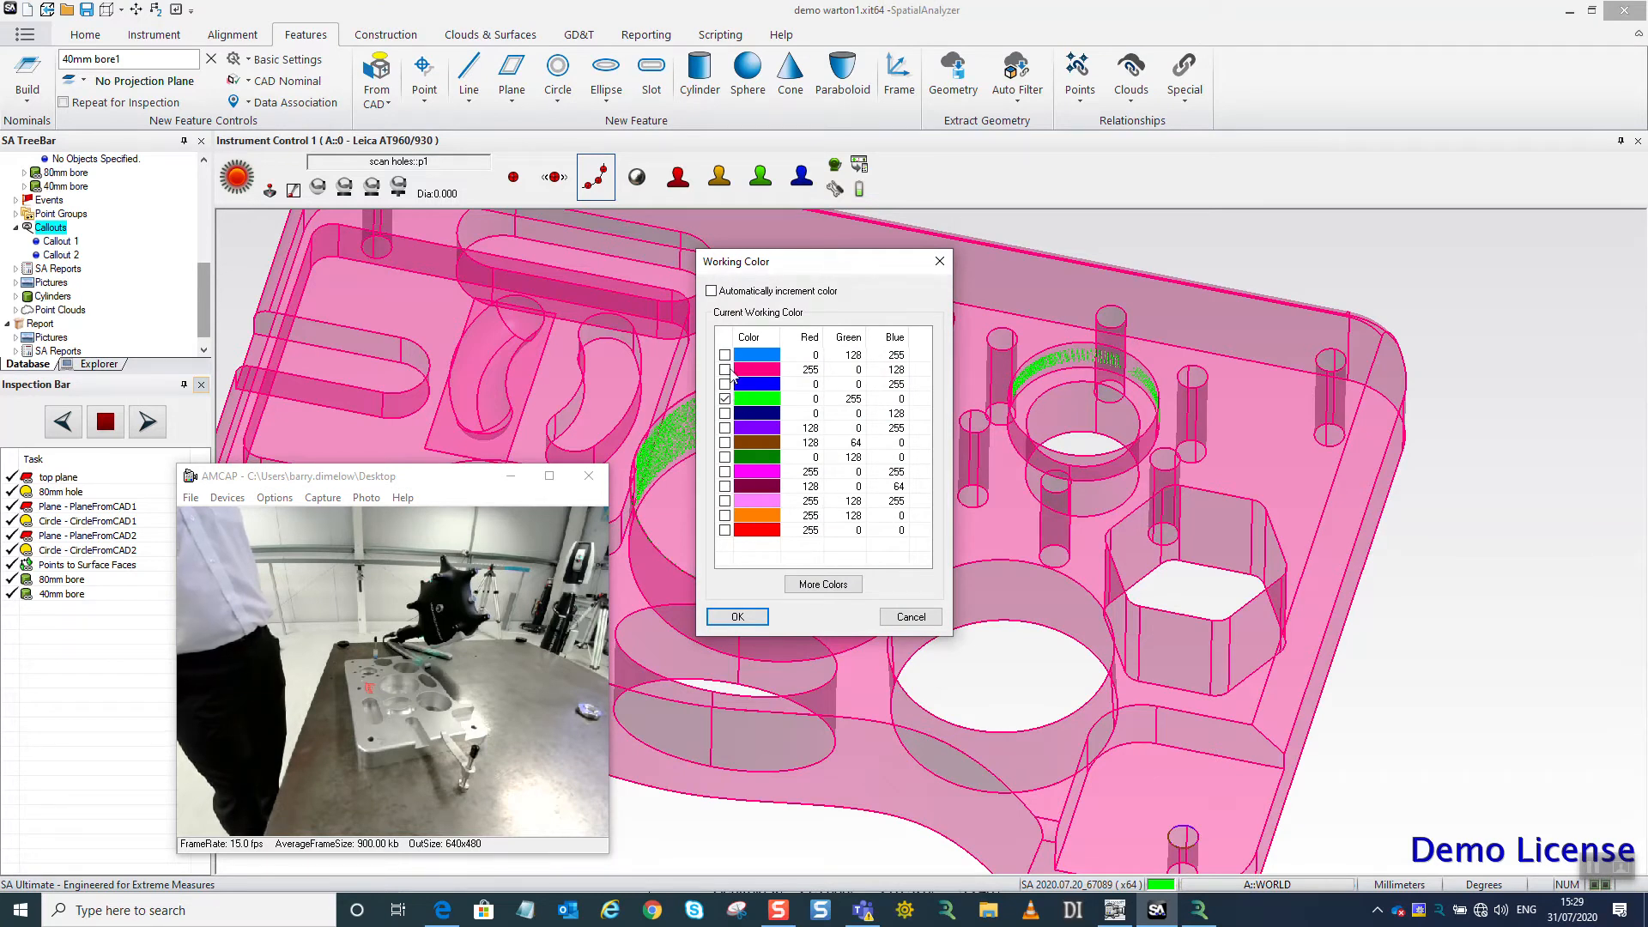
{"action": "left_click", "coordinate": [745, 618]}
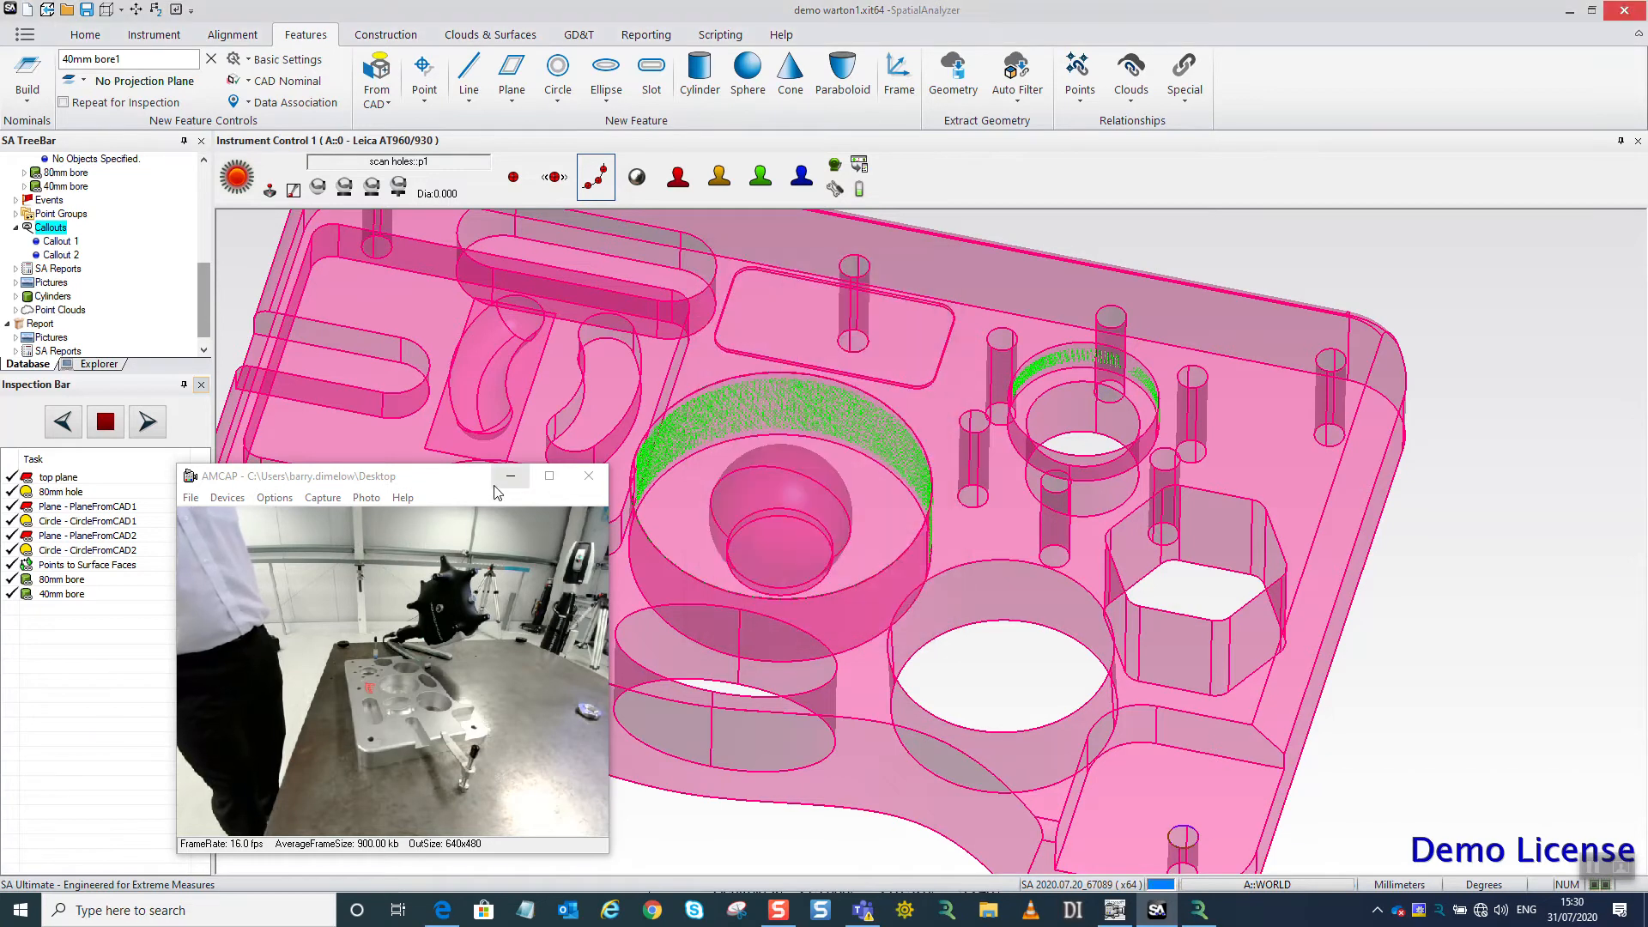
Set the instrument's point group name to front, keeping p1 as the target.
{"action": "left_click_drag", "start_coordinate": [386, 475], "coordinate": [251, 496]}
{"action": "left_click", "coordinate": [393, 162]}
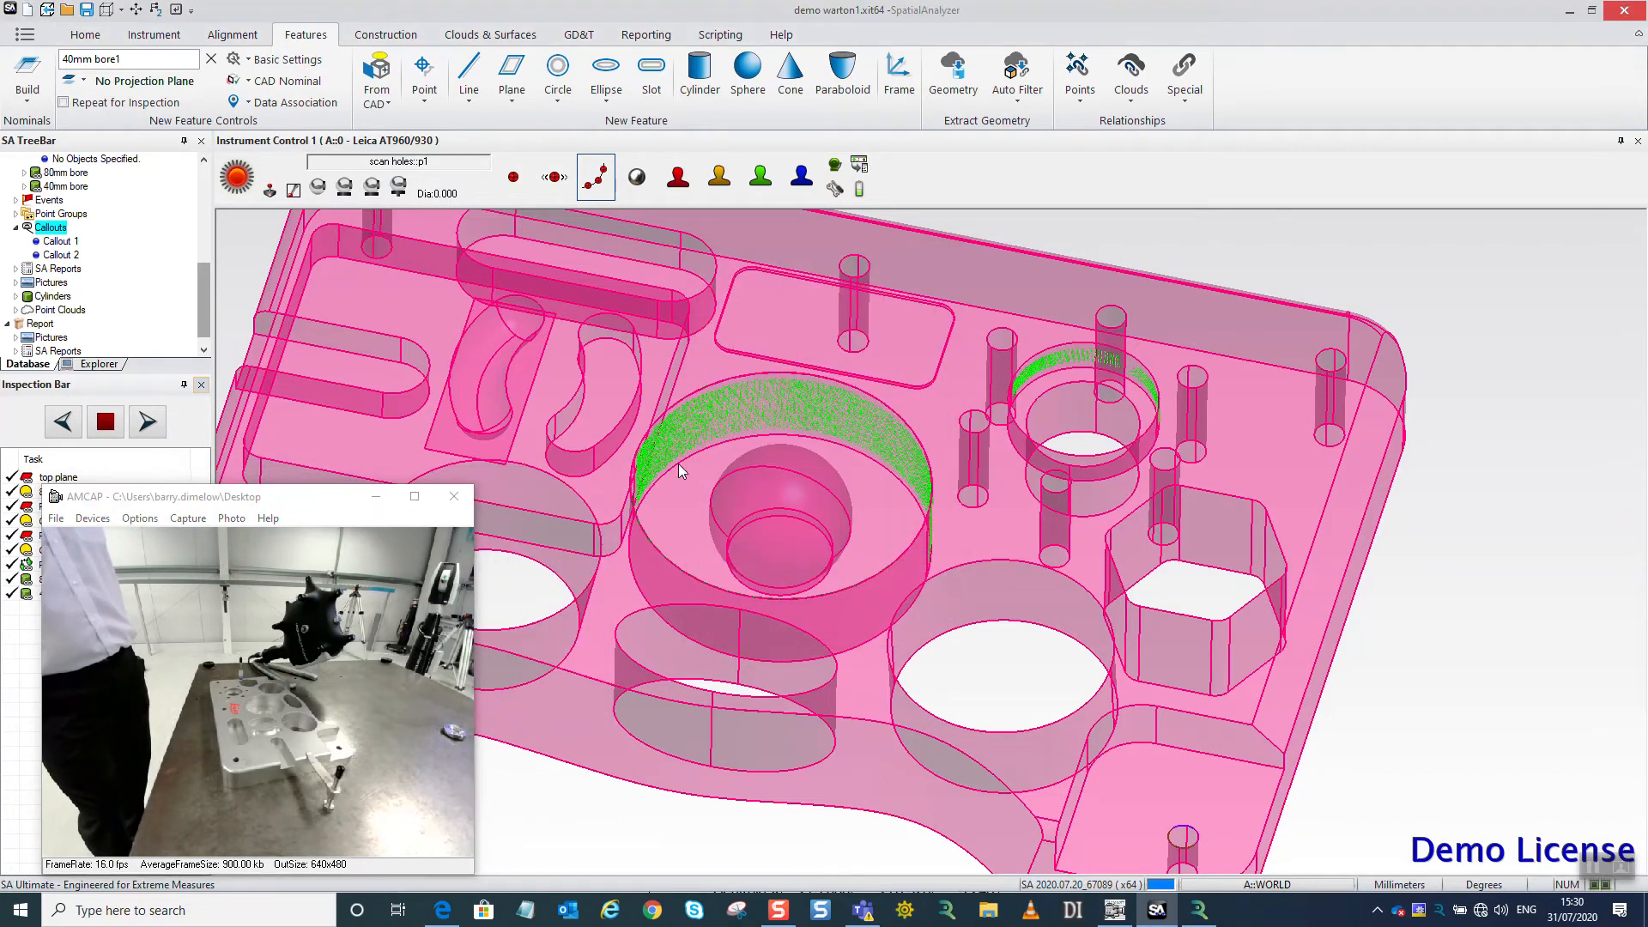
{"action": "left_click", "coordinate": [673, 524]}
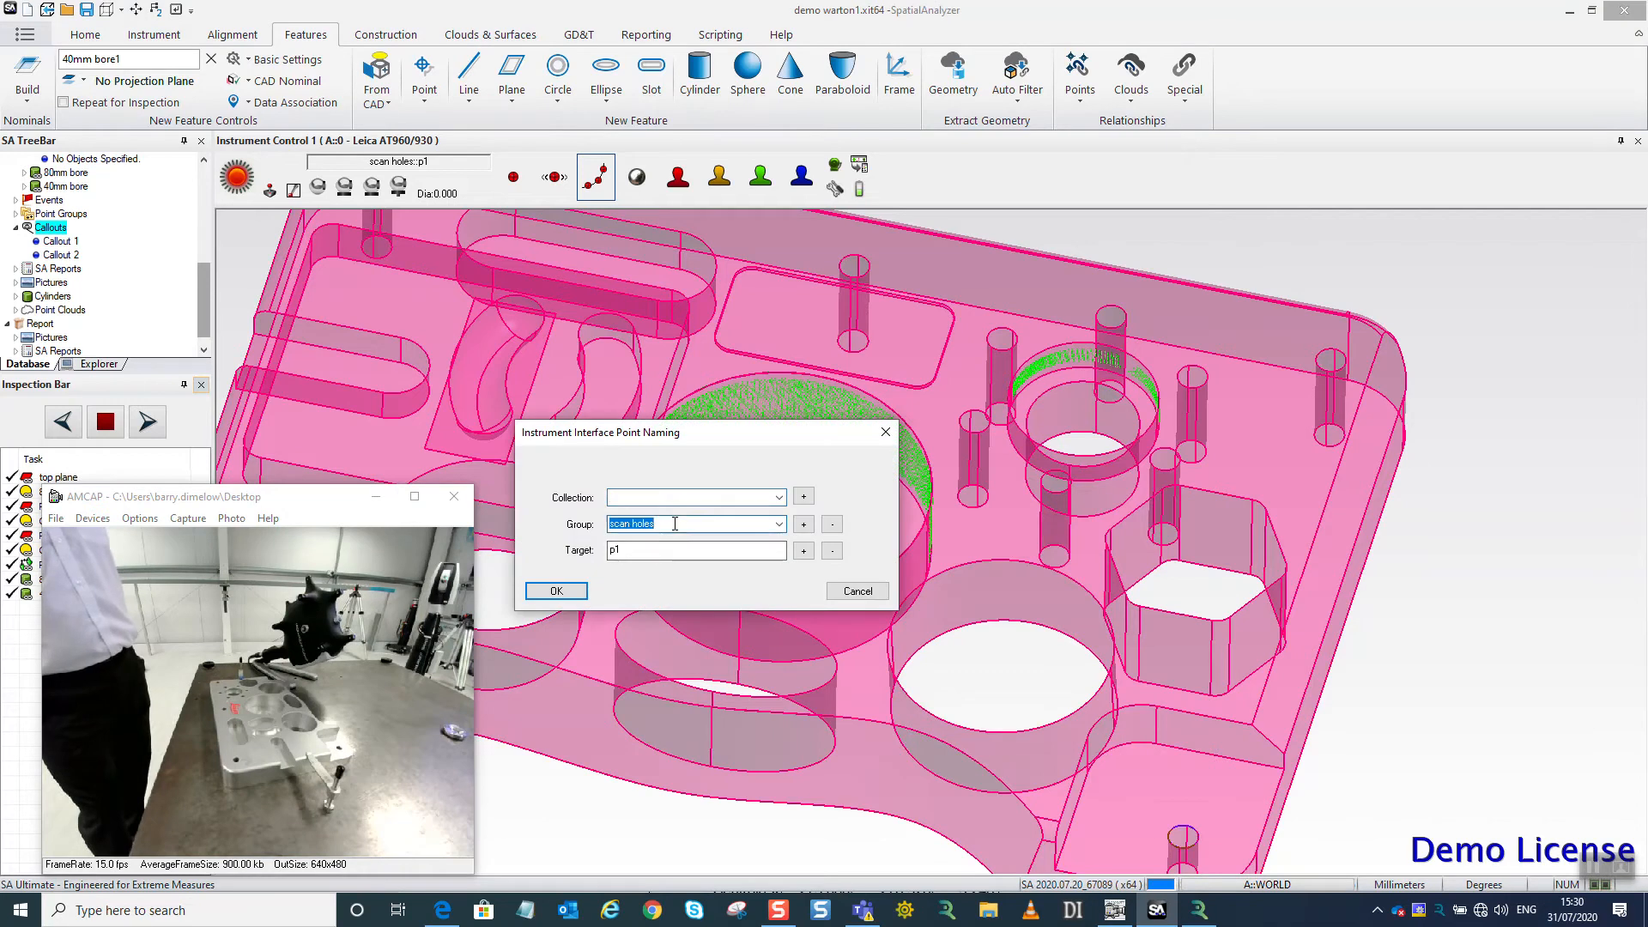
{"action": "type", "text": "front"}
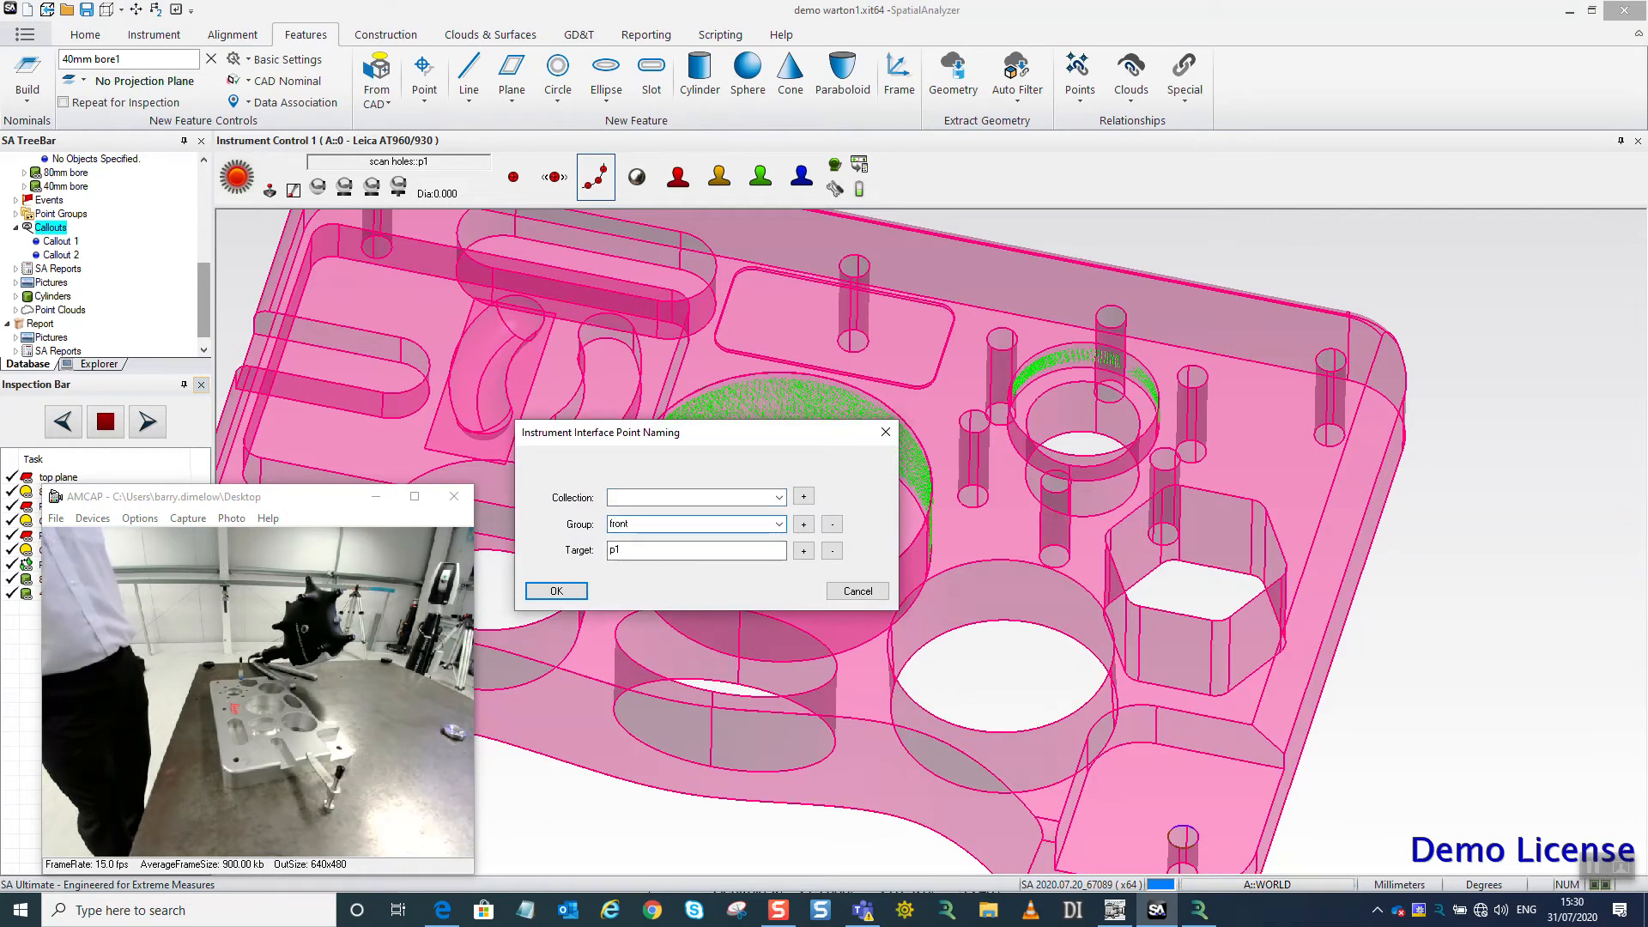
{"action": "left_click", "coordinate": [564, 592]}
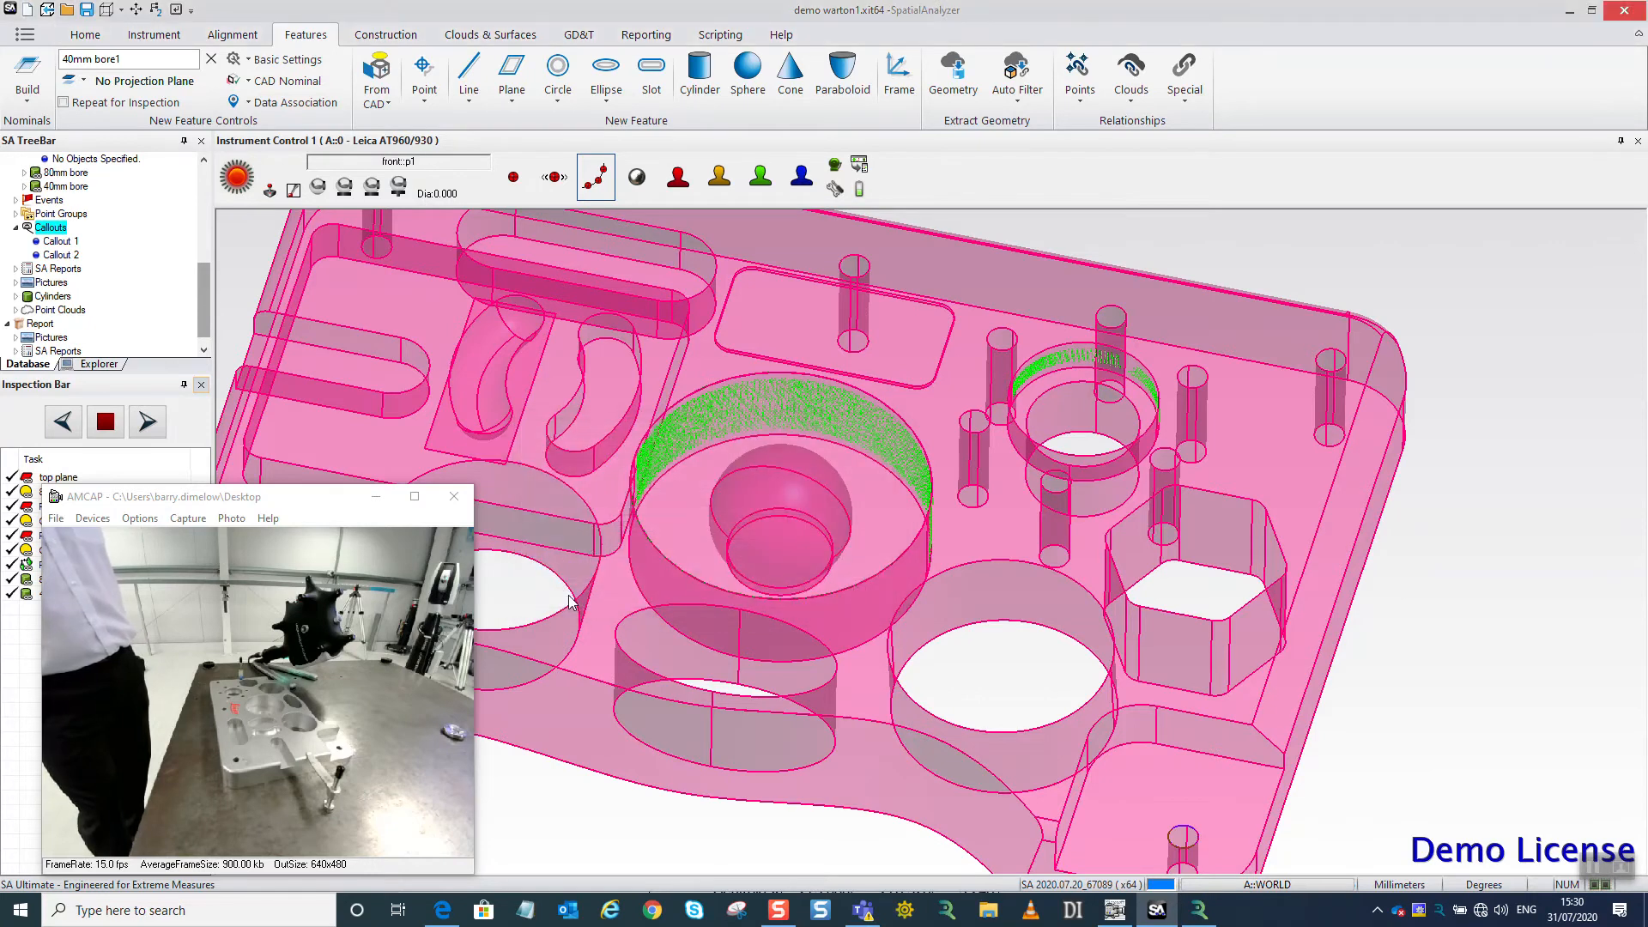
Scan the curved front face of the part and minimize the camera window.
{"action": "scroll", "coordinate": [784, 563], "scroll_direction": "down", "scroll_amount": 3}
{"action": "left_click_drag", "start_coordinate": [922, 648], "coordinate": [889, 592]}
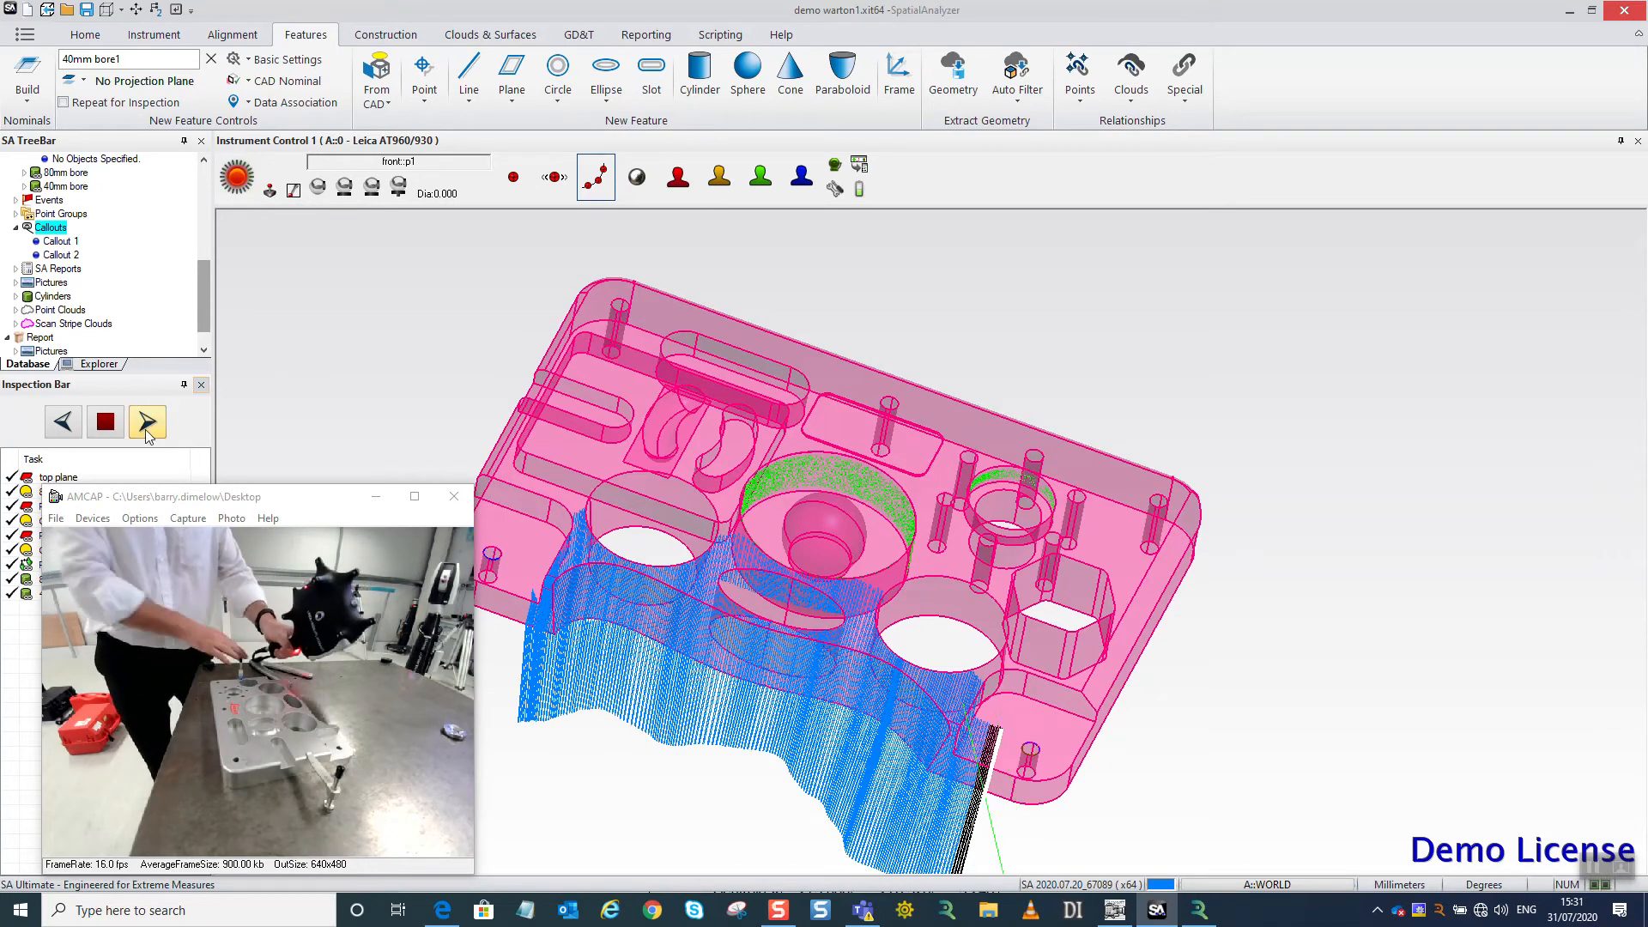
{"action": "left_click_drag", "start_coordinate": [297, 496], "coordinate": [305, 538]}
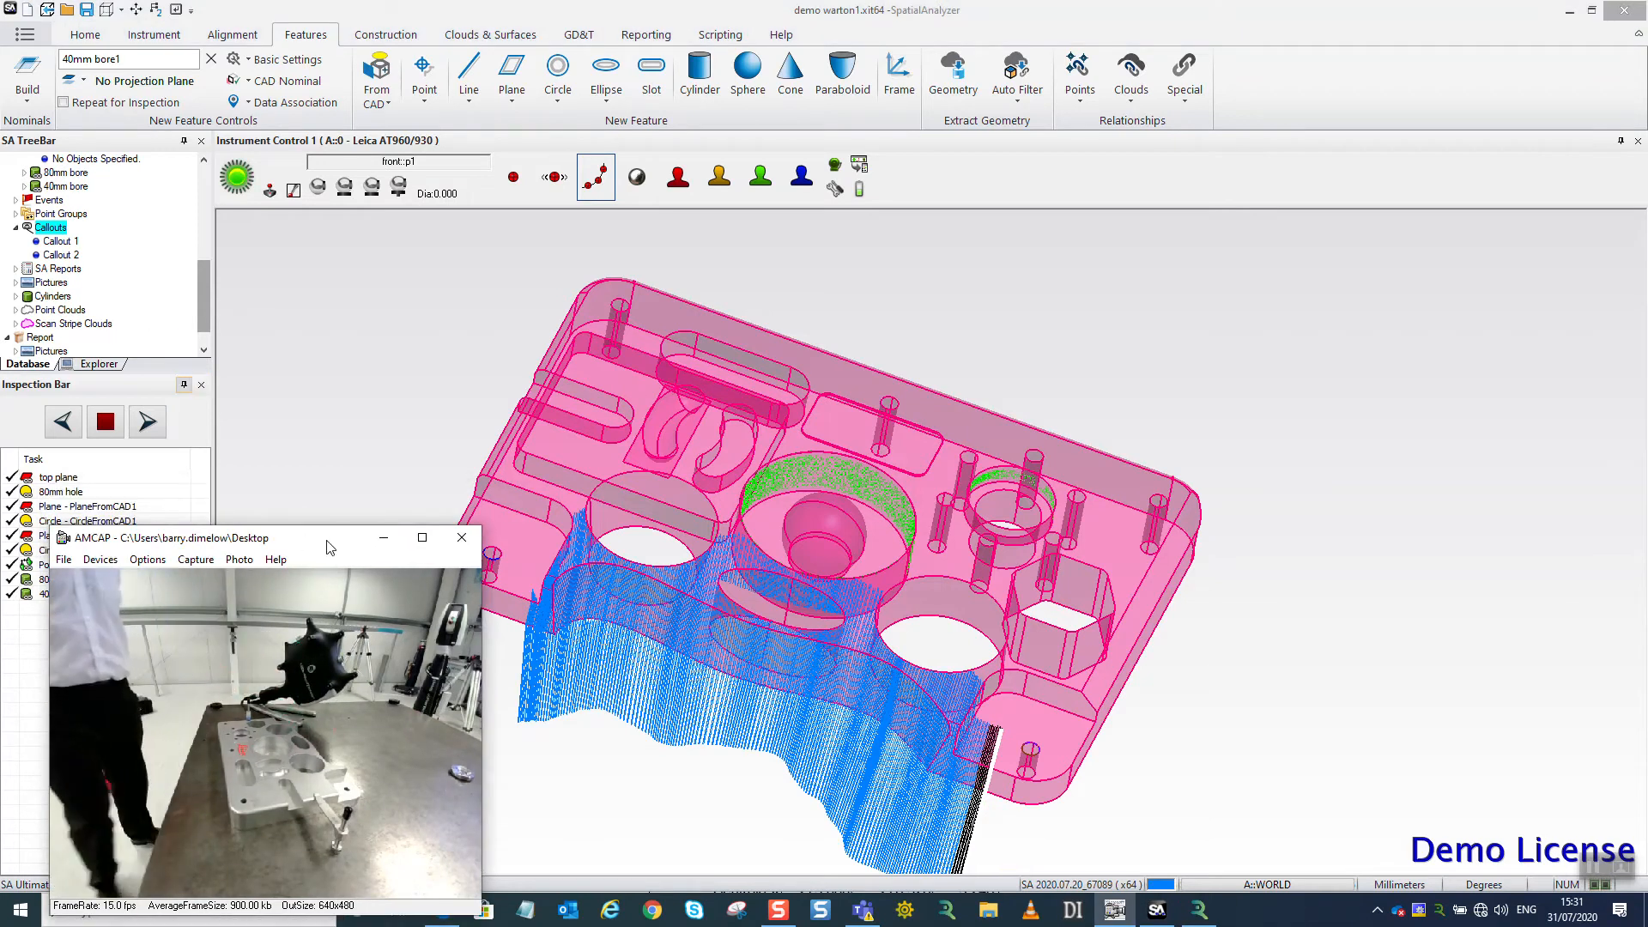
{"action": "left_click", "coordinate": [384, 537]}
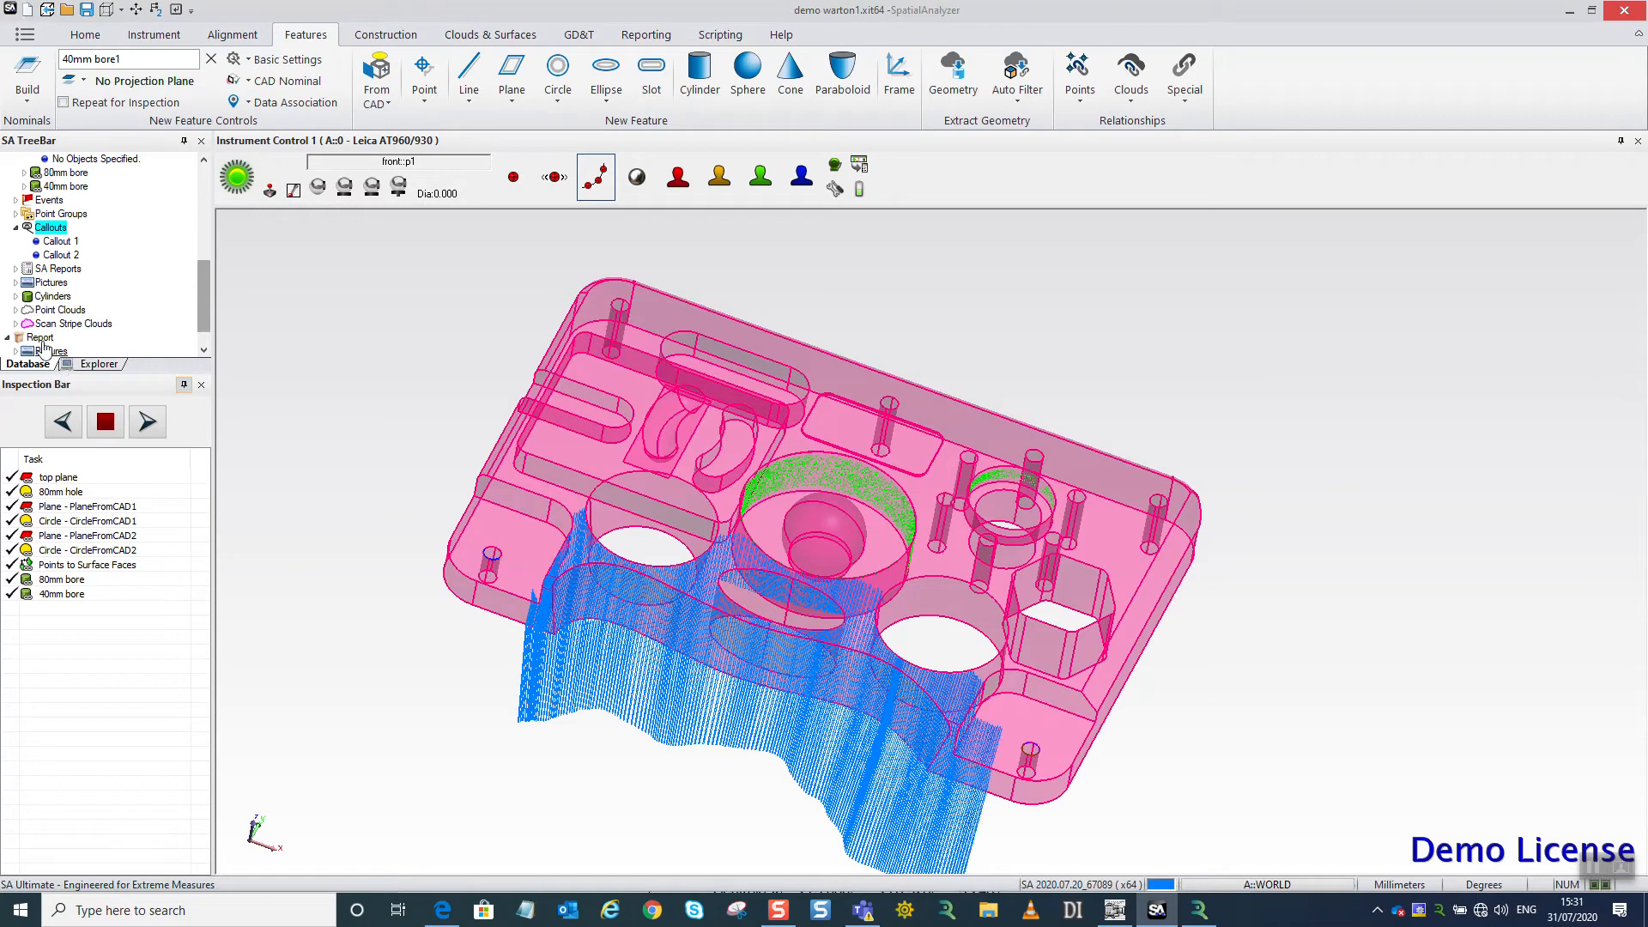
Associate the blue front scan cloud with the Clouds to Surface Faces relationship.
{"action": "left_click_drag", "start_coordinate": [204, 323], "coordinate": [204, 280]}
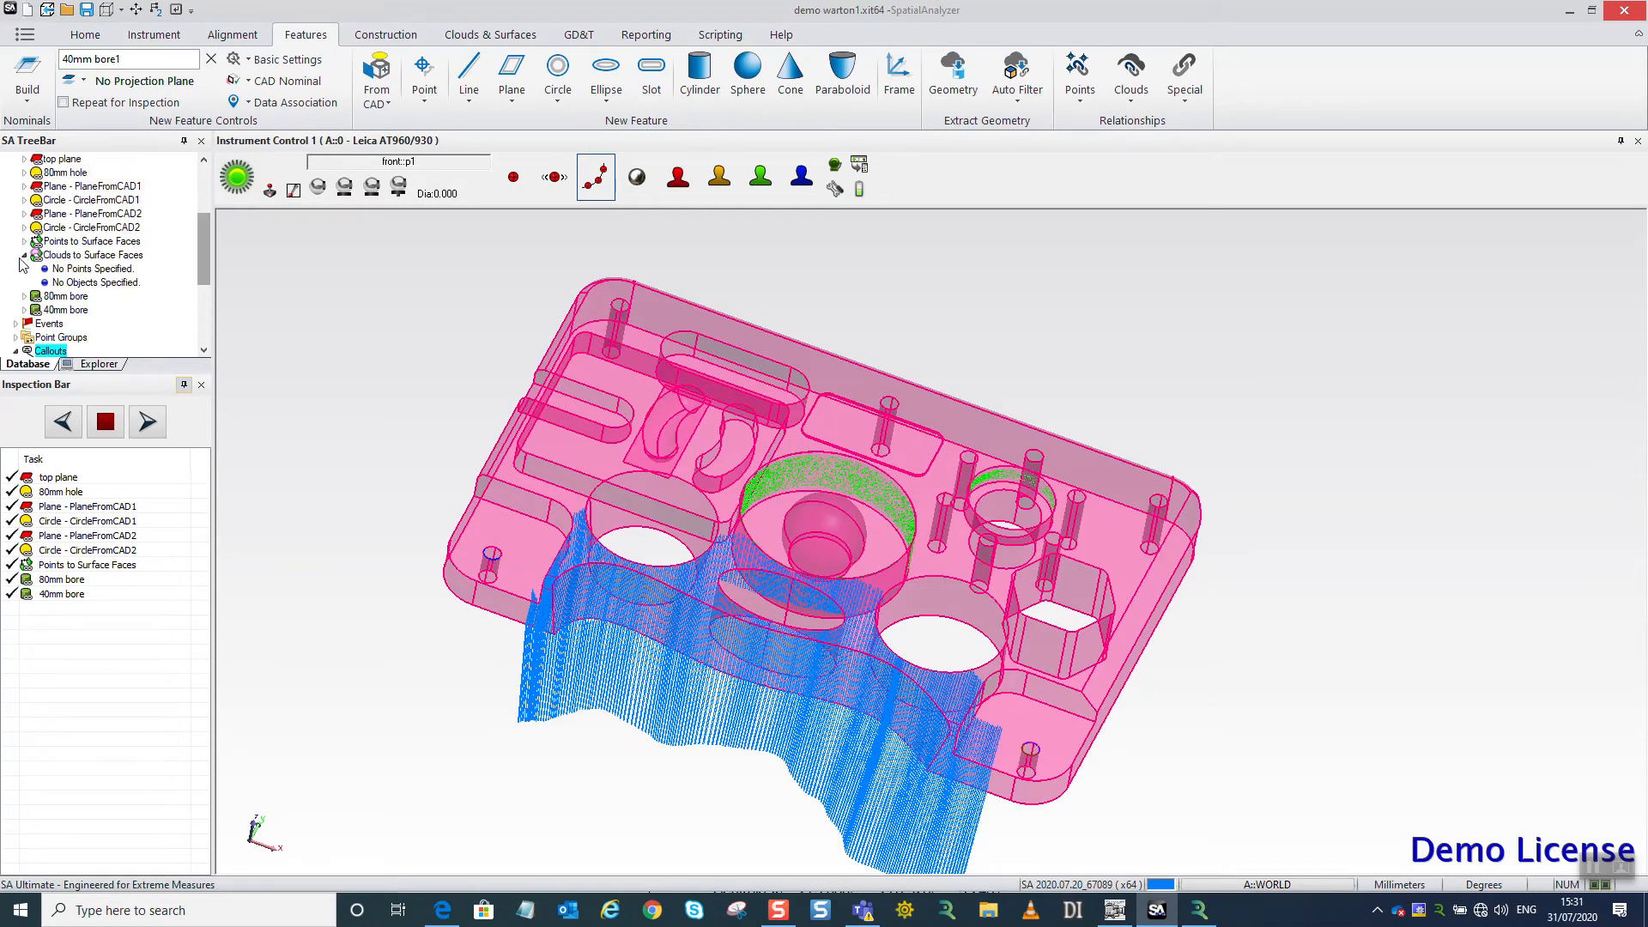
{"action": "right_click", "coordinate": [93, 255]}
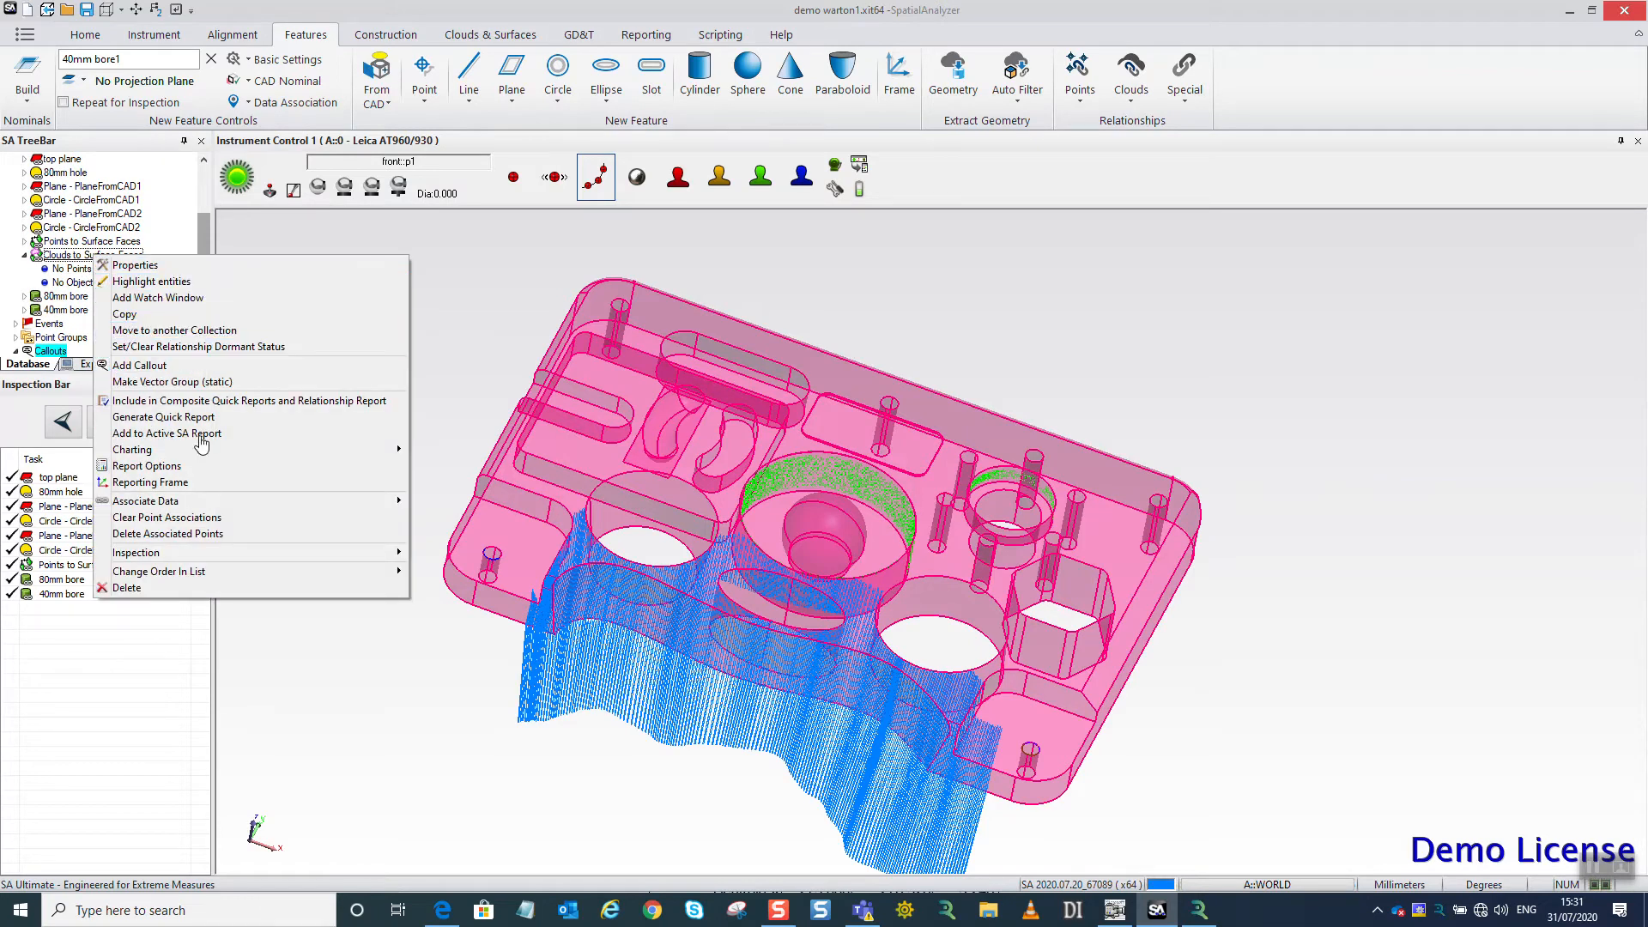
{"action": "left_click", "coordinate": [433, 501]}
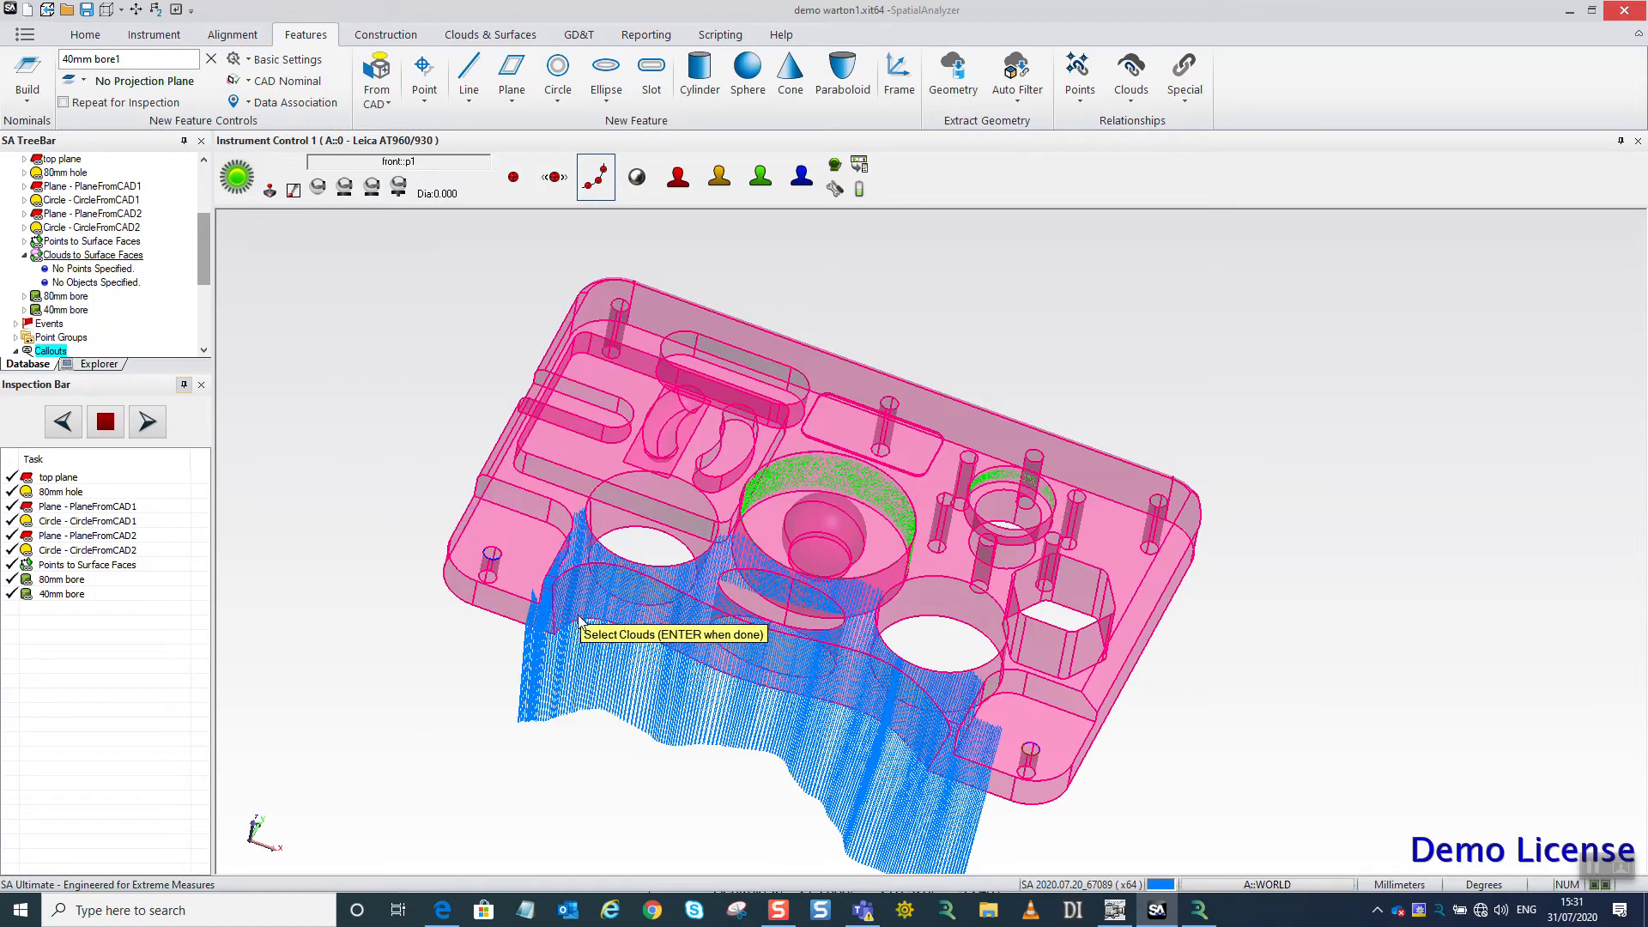
{"action": "left_click", "coordinate": [629, 665]}
{"action": "key", "text": "Return"}
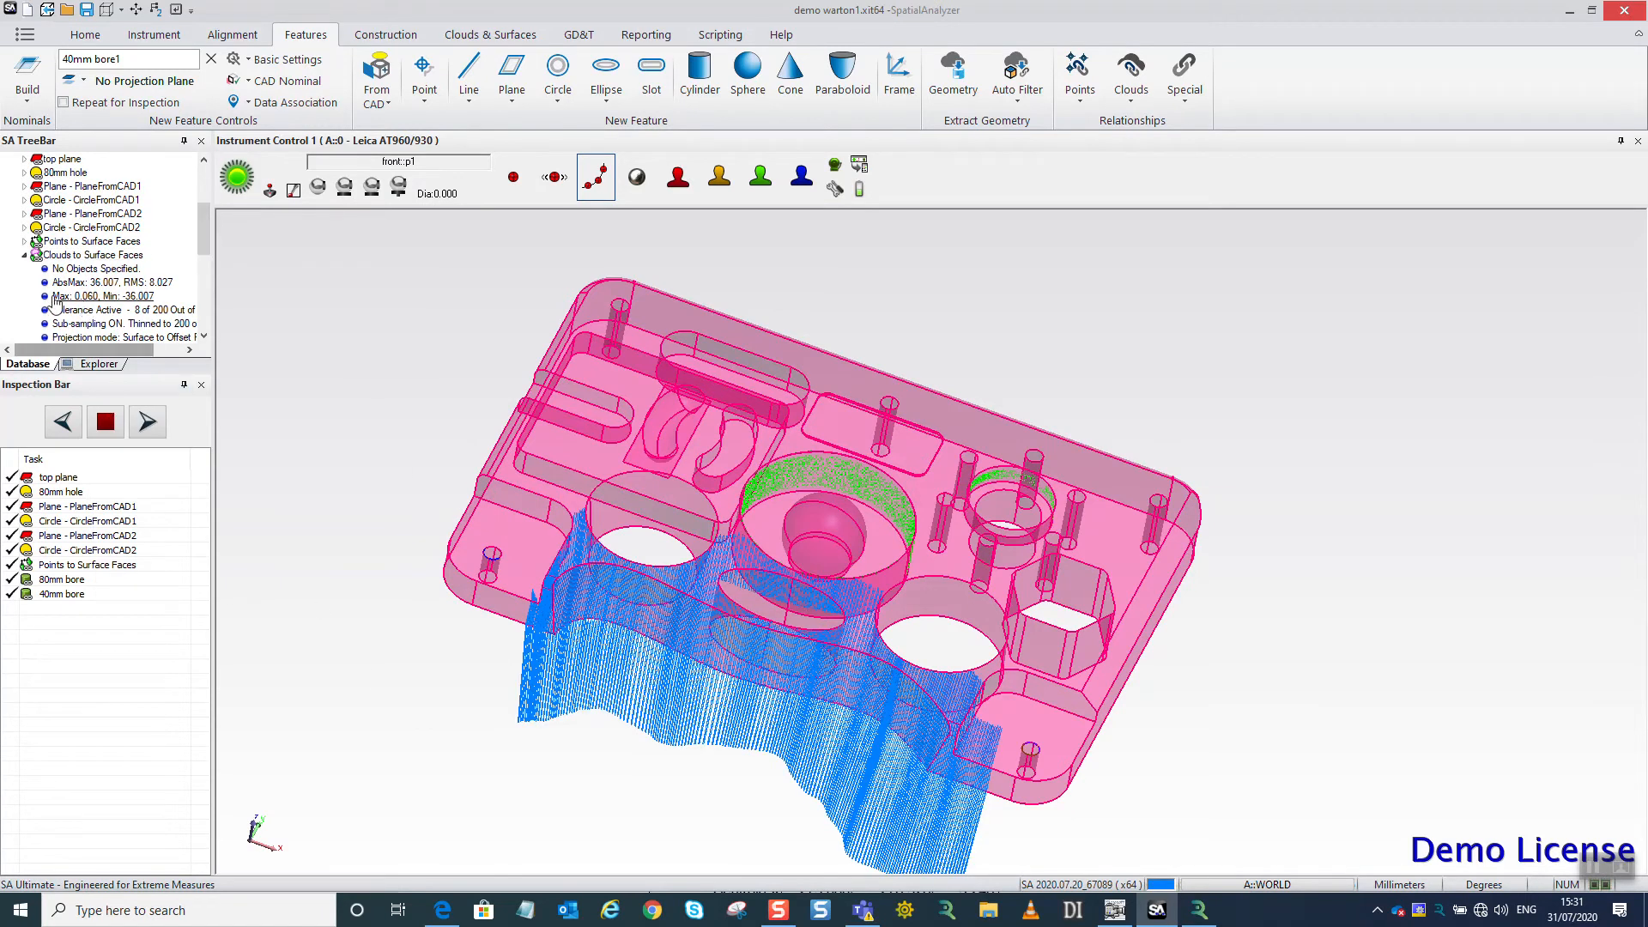
Set symmetric outlier rejection limits of 1.0 and -1.0 for the Clouds to Surface Faces relationship.
{"action": "right_click", "coordinate": [85, 256]}
{"action": "left_click", "coordinate": [133, 267]}
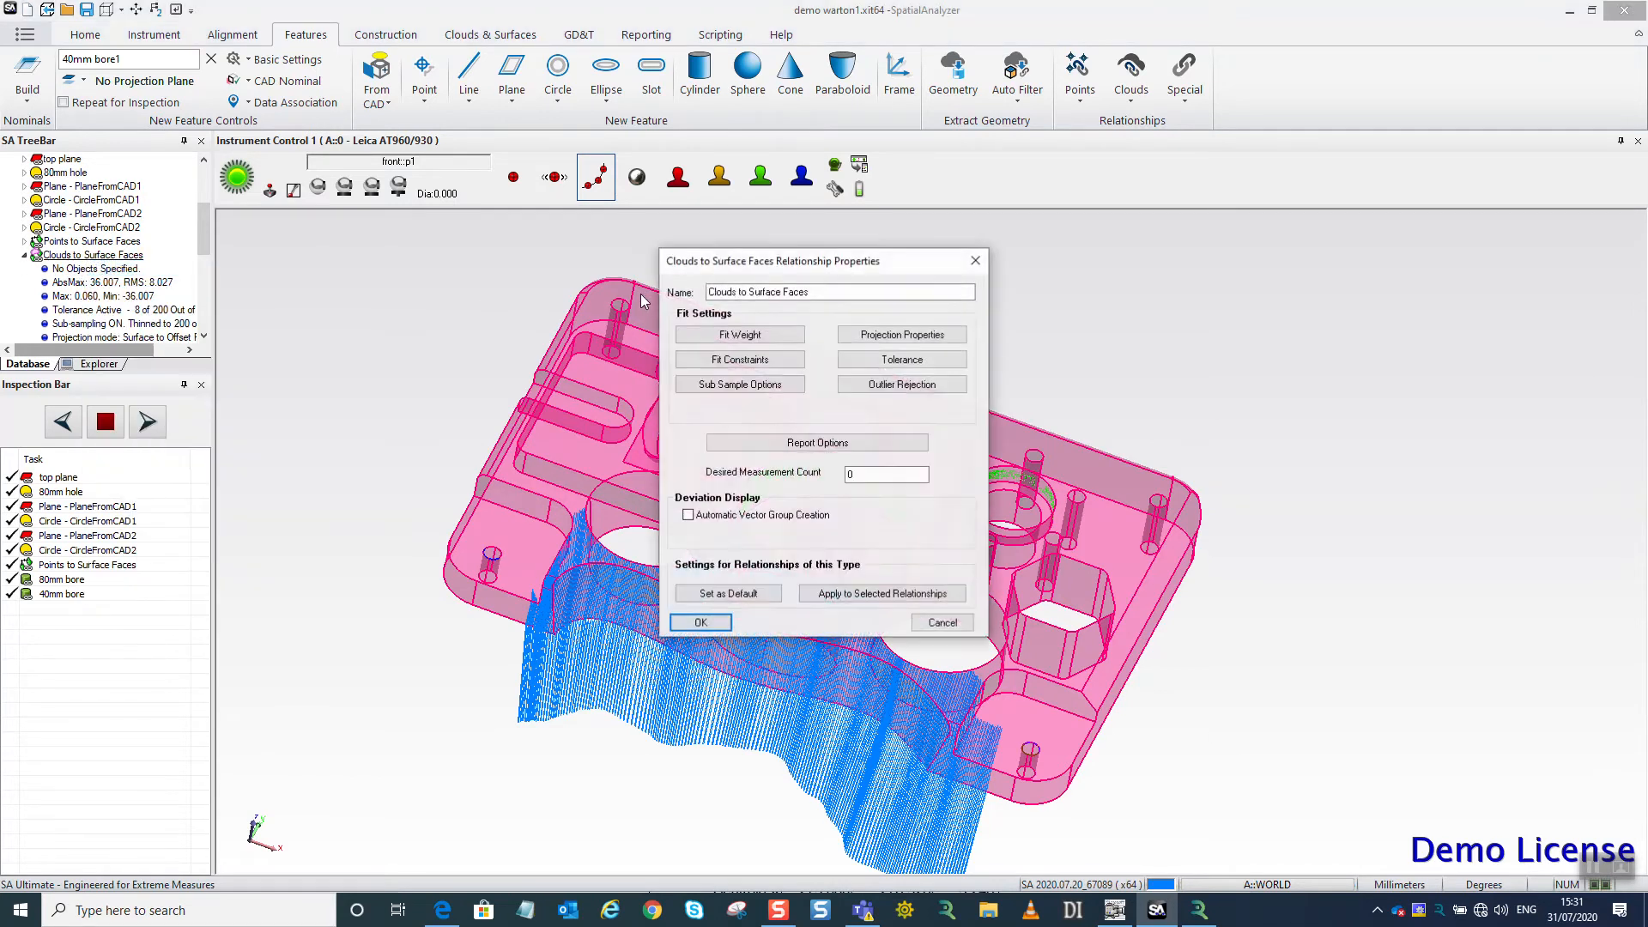
{"action": "left_click", "coordinate": [877, 385]}
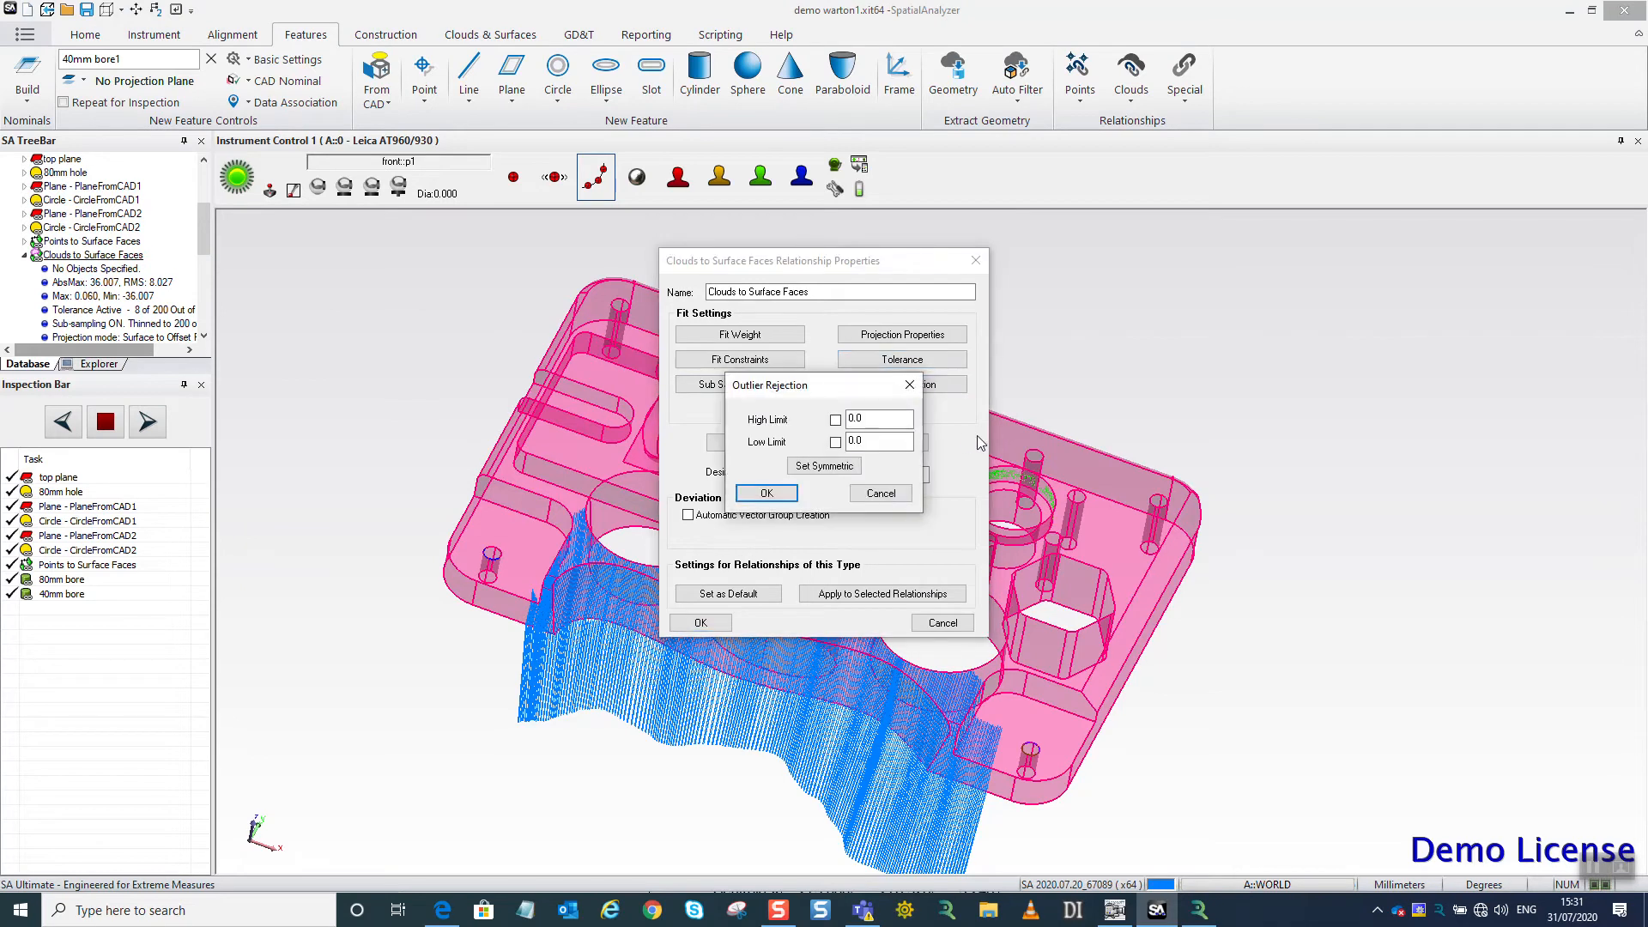
{"action": "left_click", "coordinate": [824, 466]}
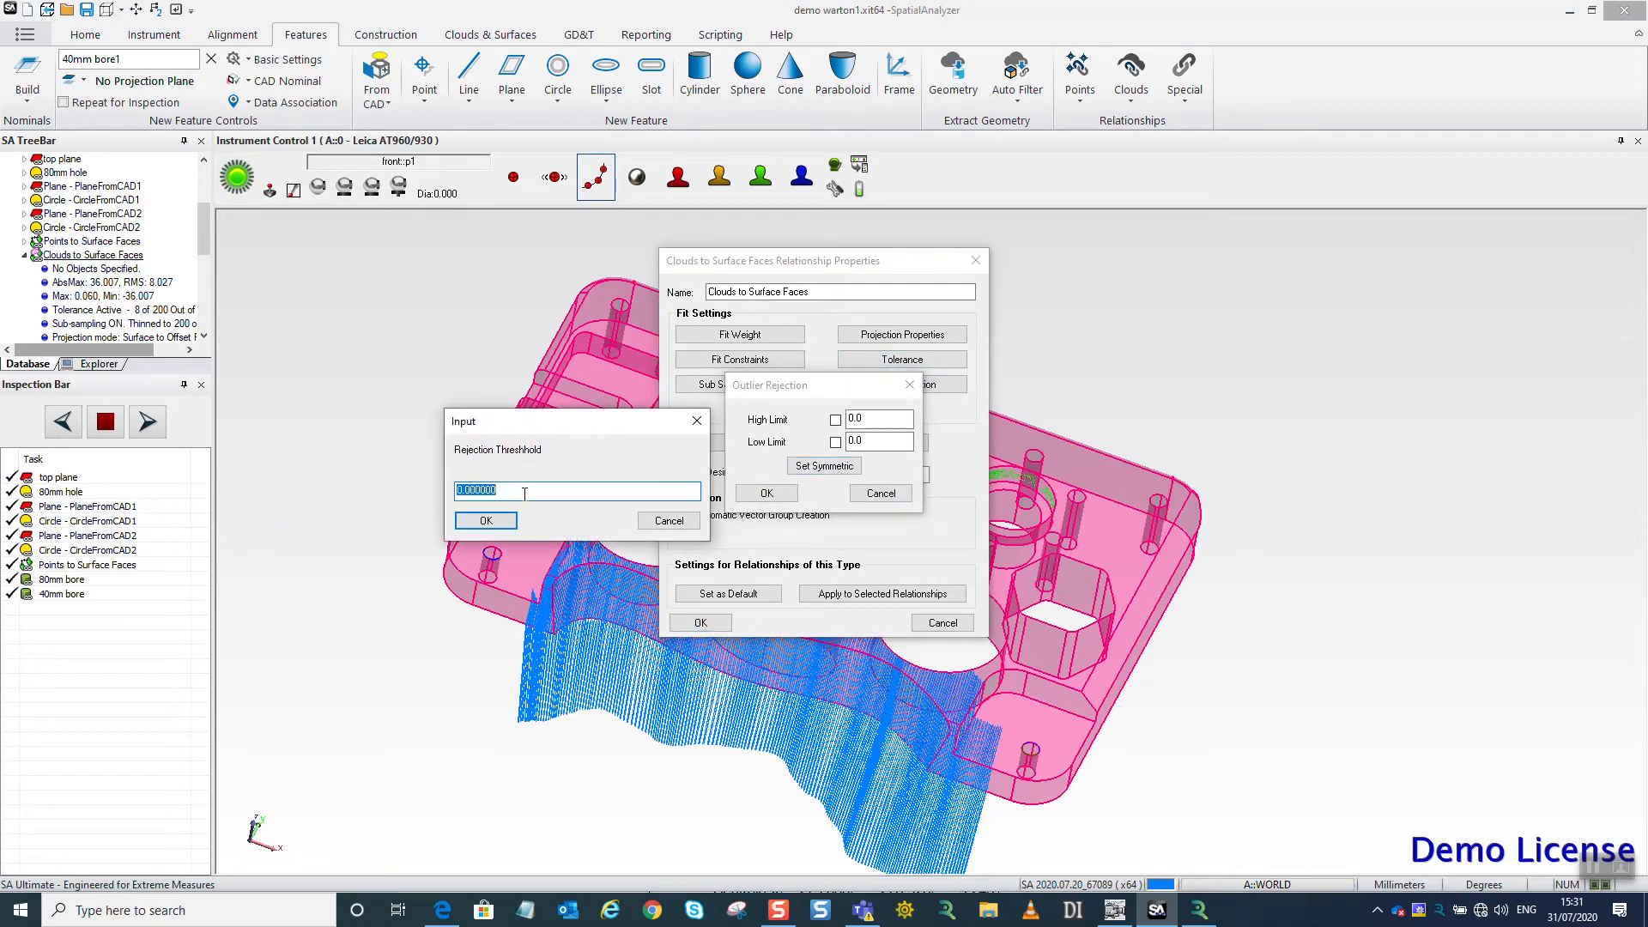
{"action": "type", "text": "."}
{"action": "left_click", "coordinate": [485, 520]}
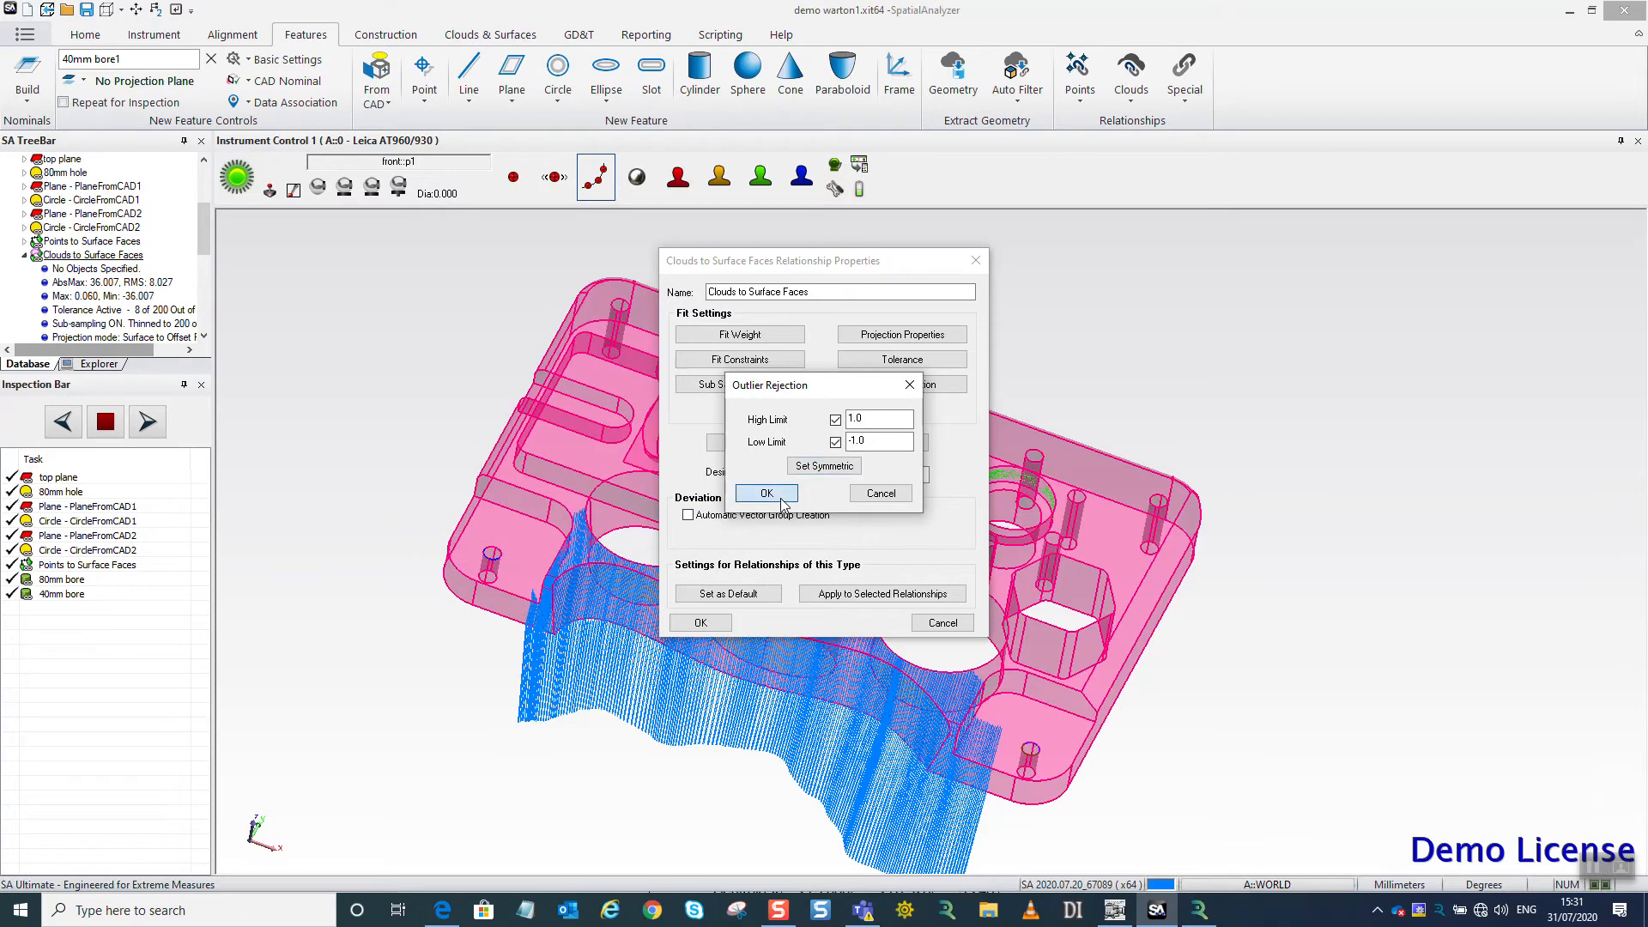
{"action": "left_click", "coordinate": [766, 493]}
{"action": "left_click", "coordinate": [701, 622]}
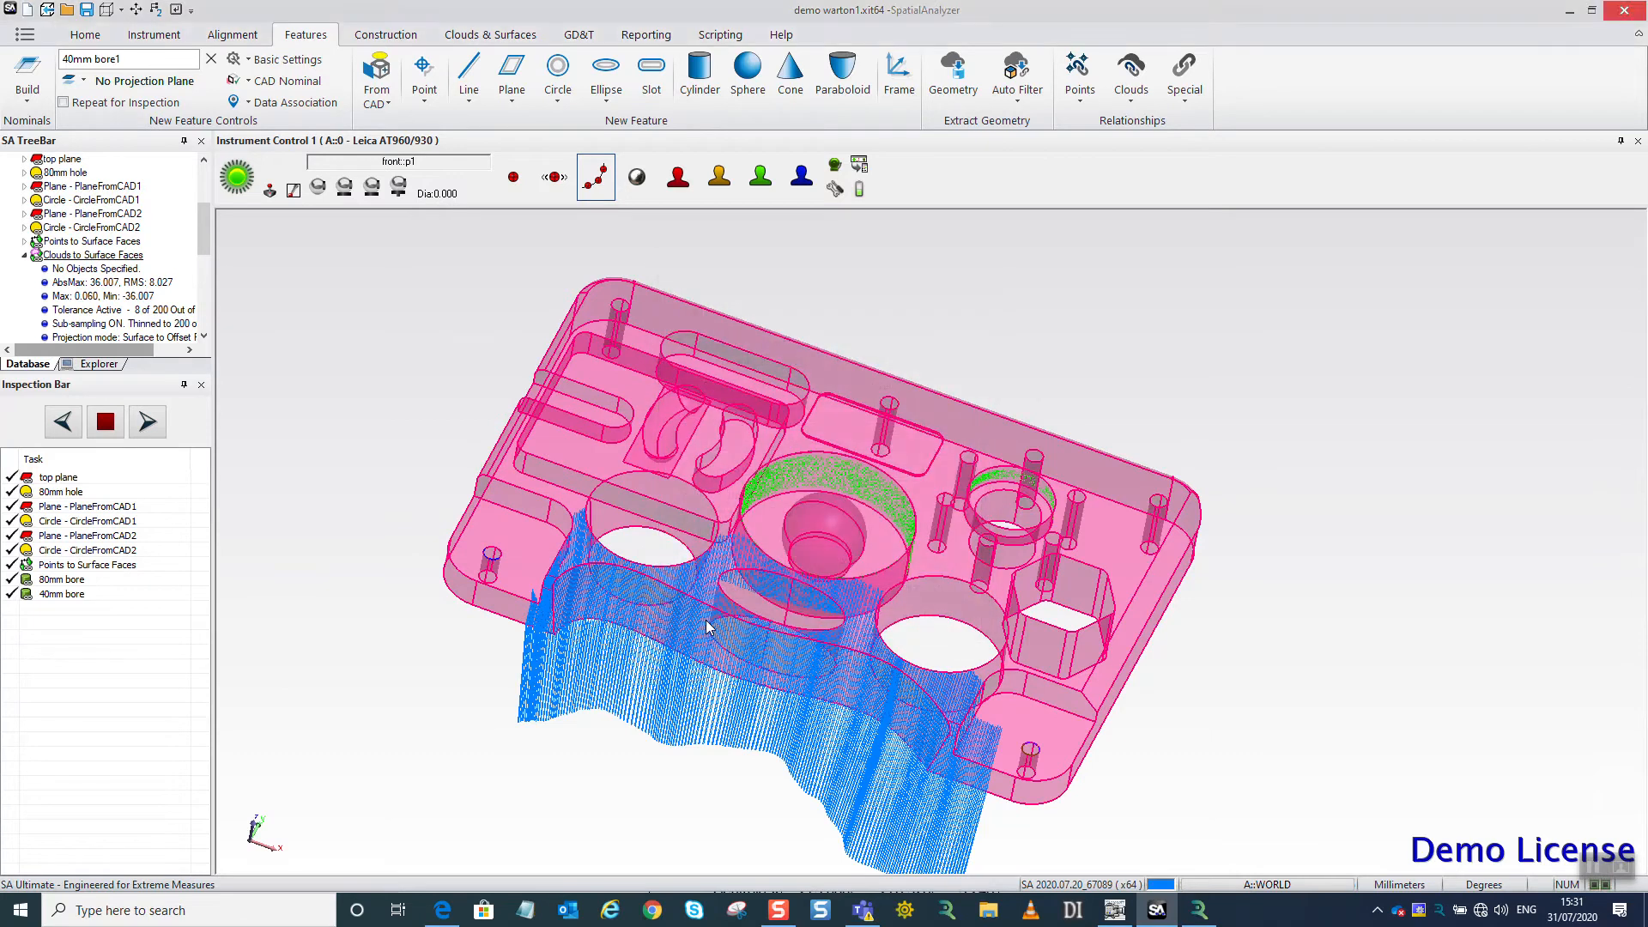
Close the instrument control for the Leica tracker and dismiss its error dialog.
{"action": "left_click_drag", "start_coordinate": [530, 508], "coordinate": [505, 534]}
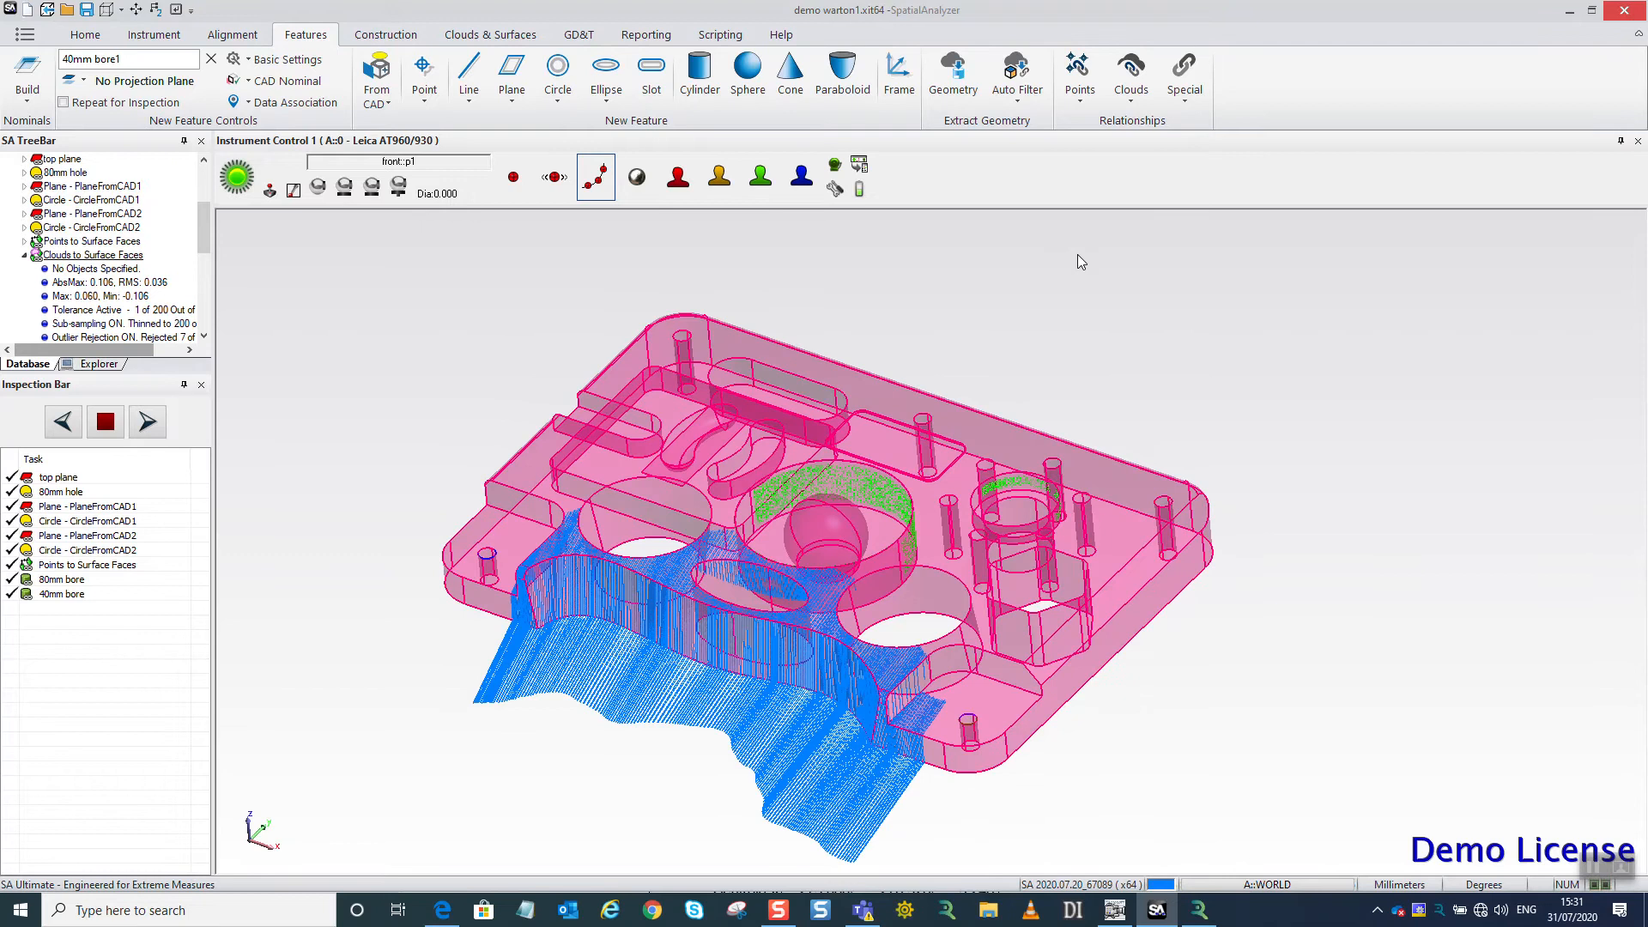
{"action": "left_click", "coordinate": [1637, 142]}
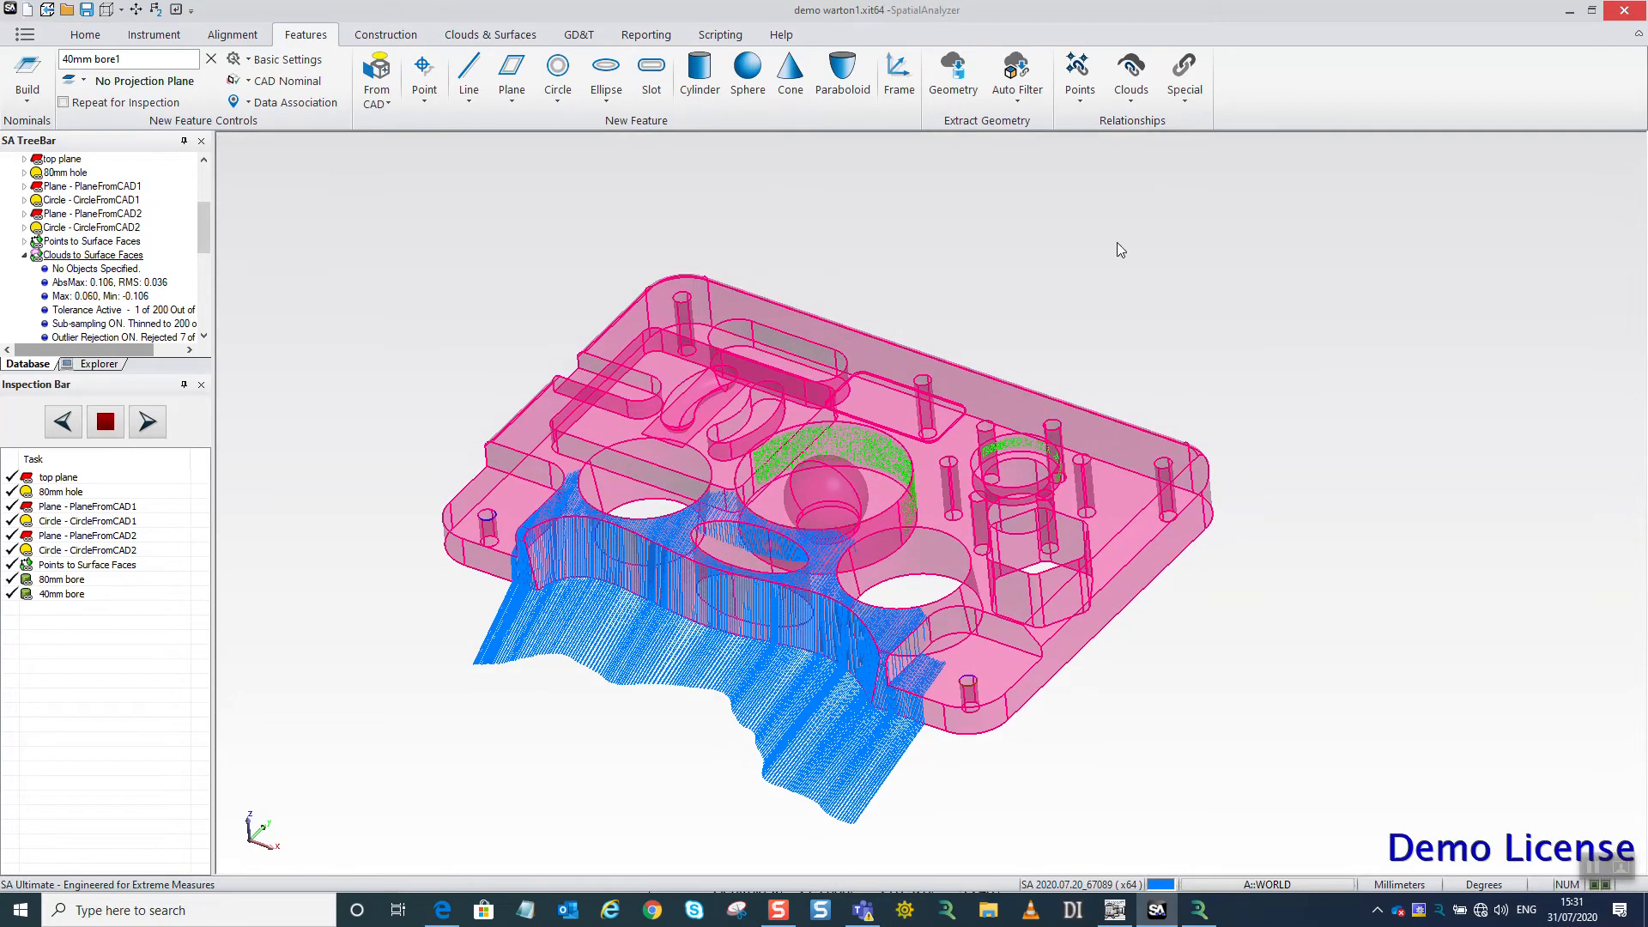
{"action": "key", "text": "Return"}
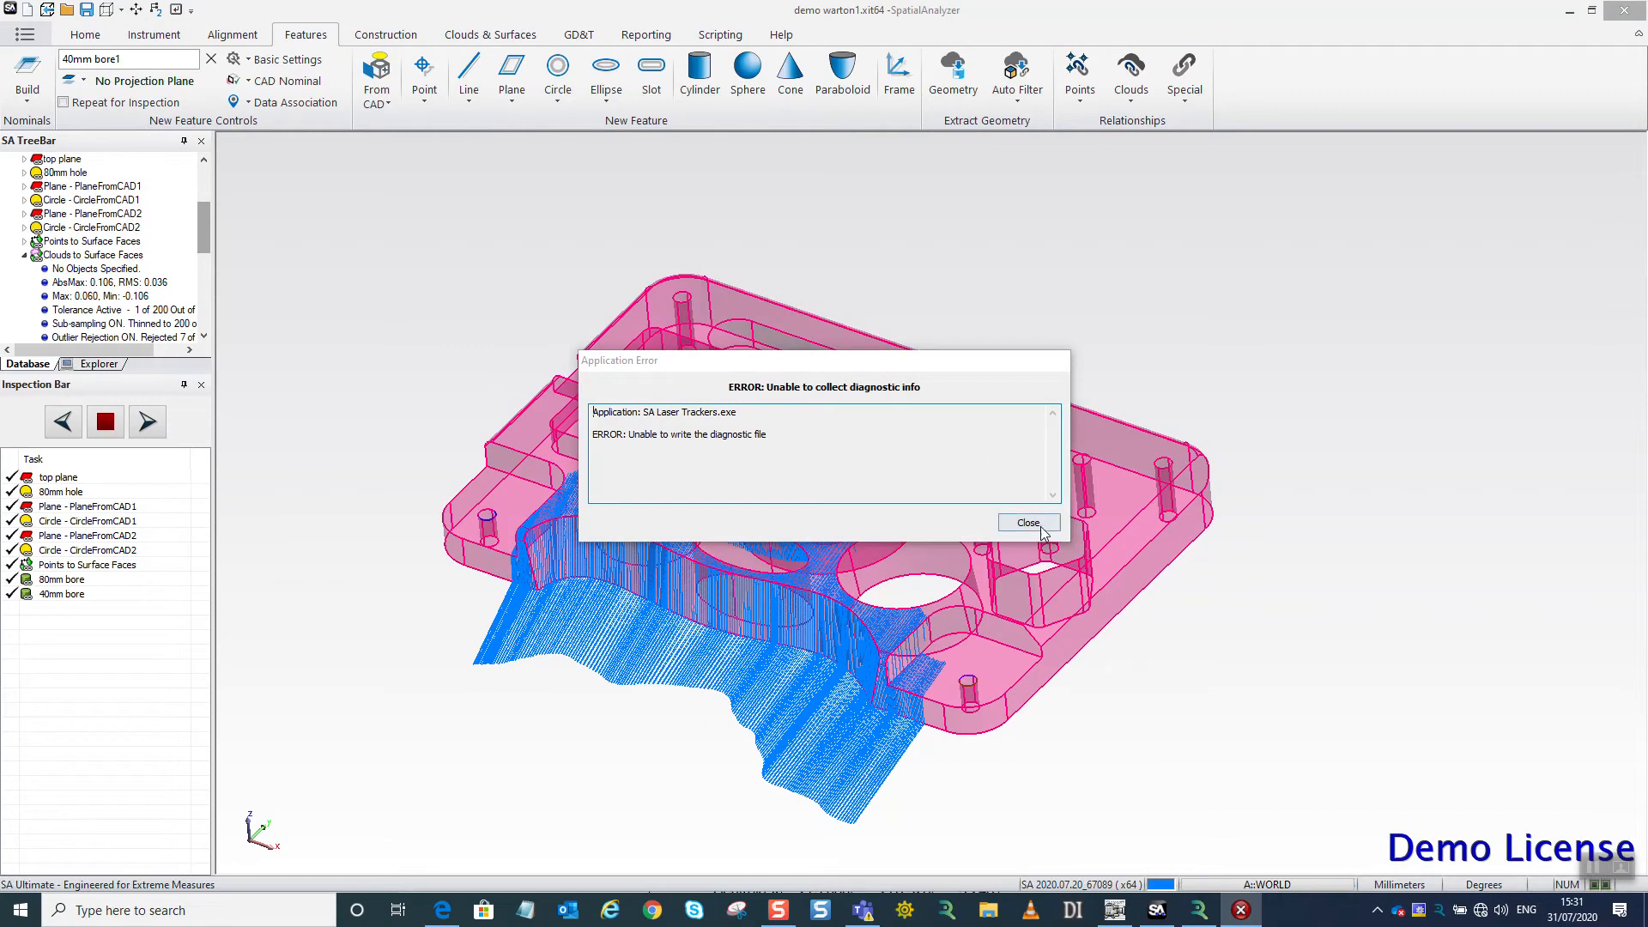
Enable Voxel Cloud Display for the Clouds to Surface Faces relationship and collapse its details in the tree.
{"action": "right_click", "coordinate": [104, 255]}
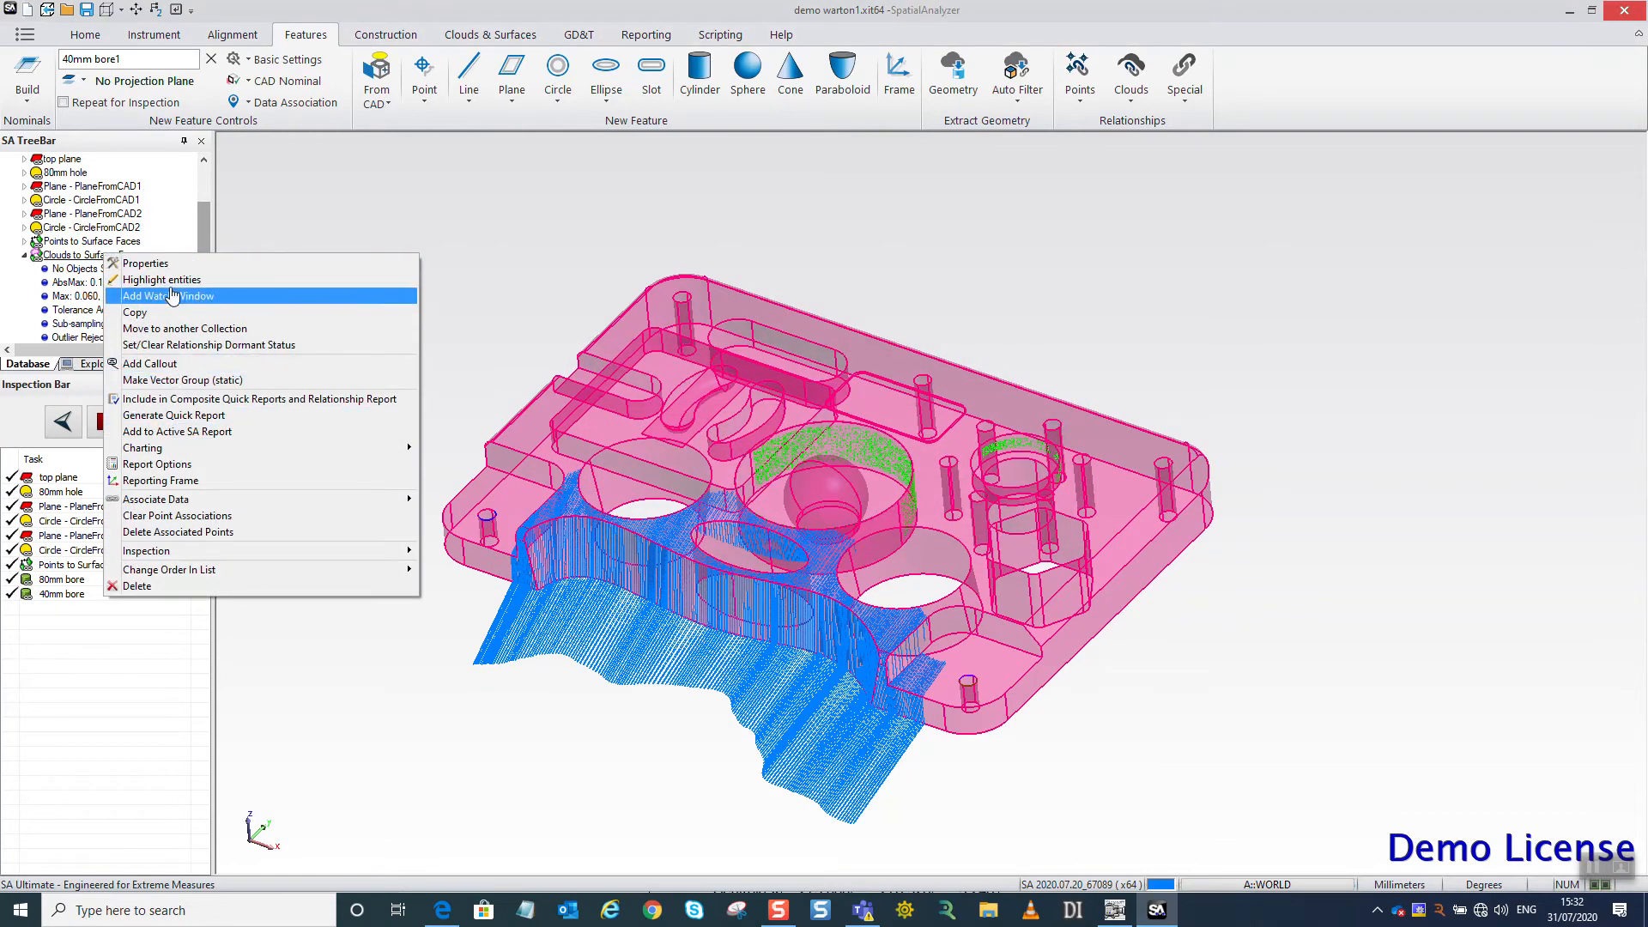
{"action": "left_click", "coordinate": [150, 264]}
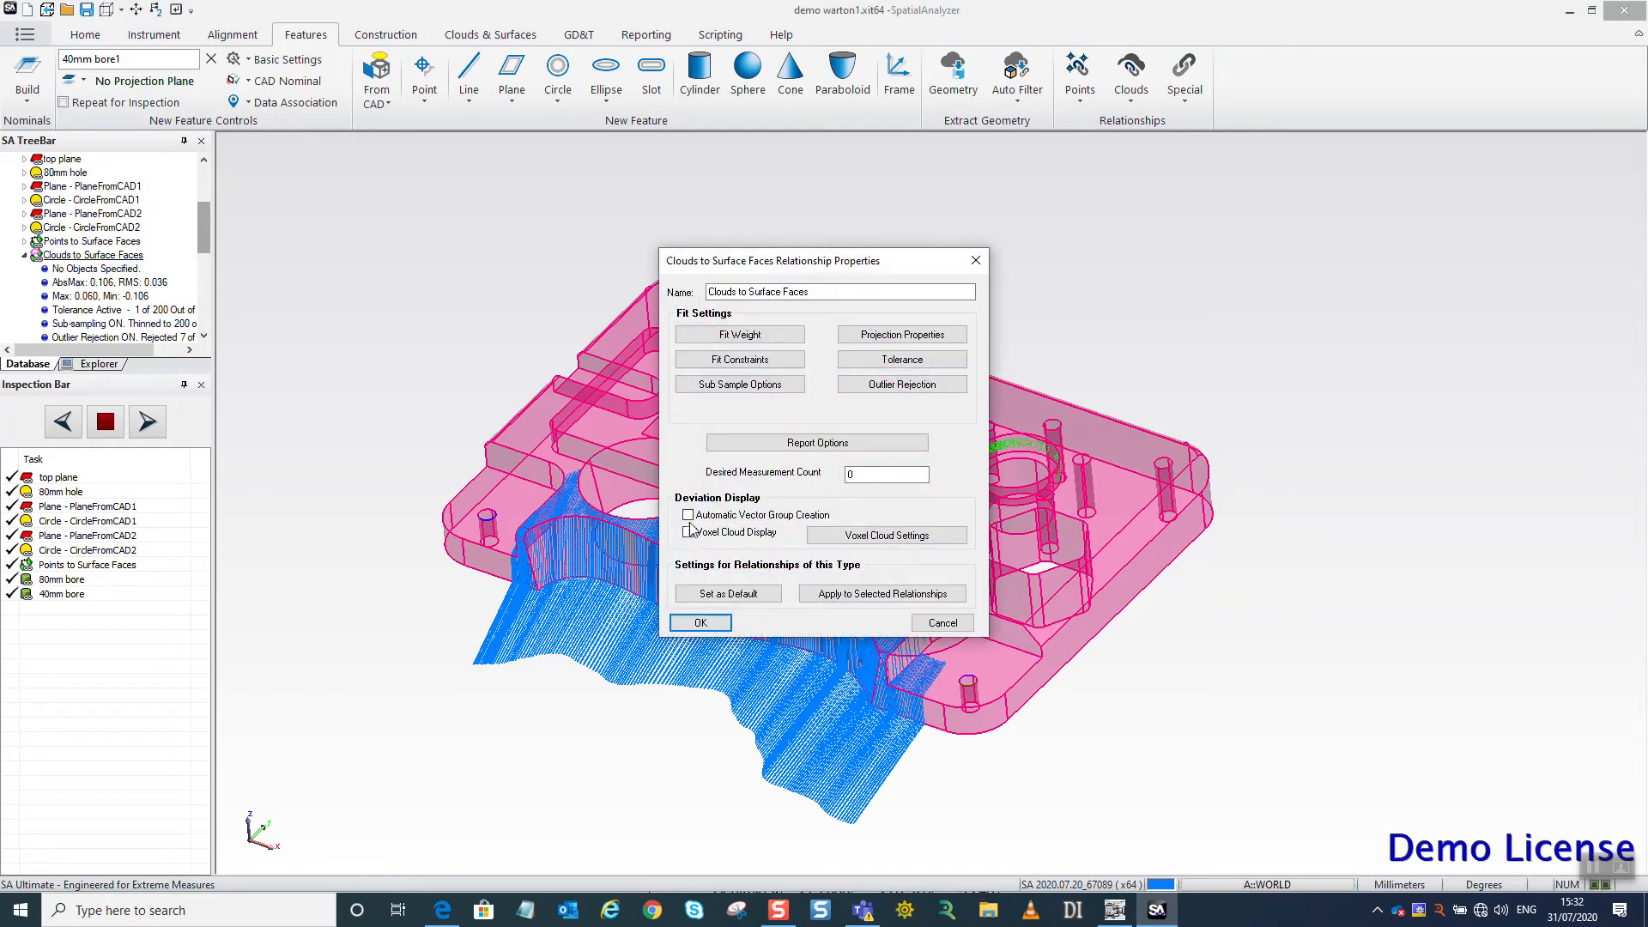
{"action": "left_click", "coordinate": [688, 533]}
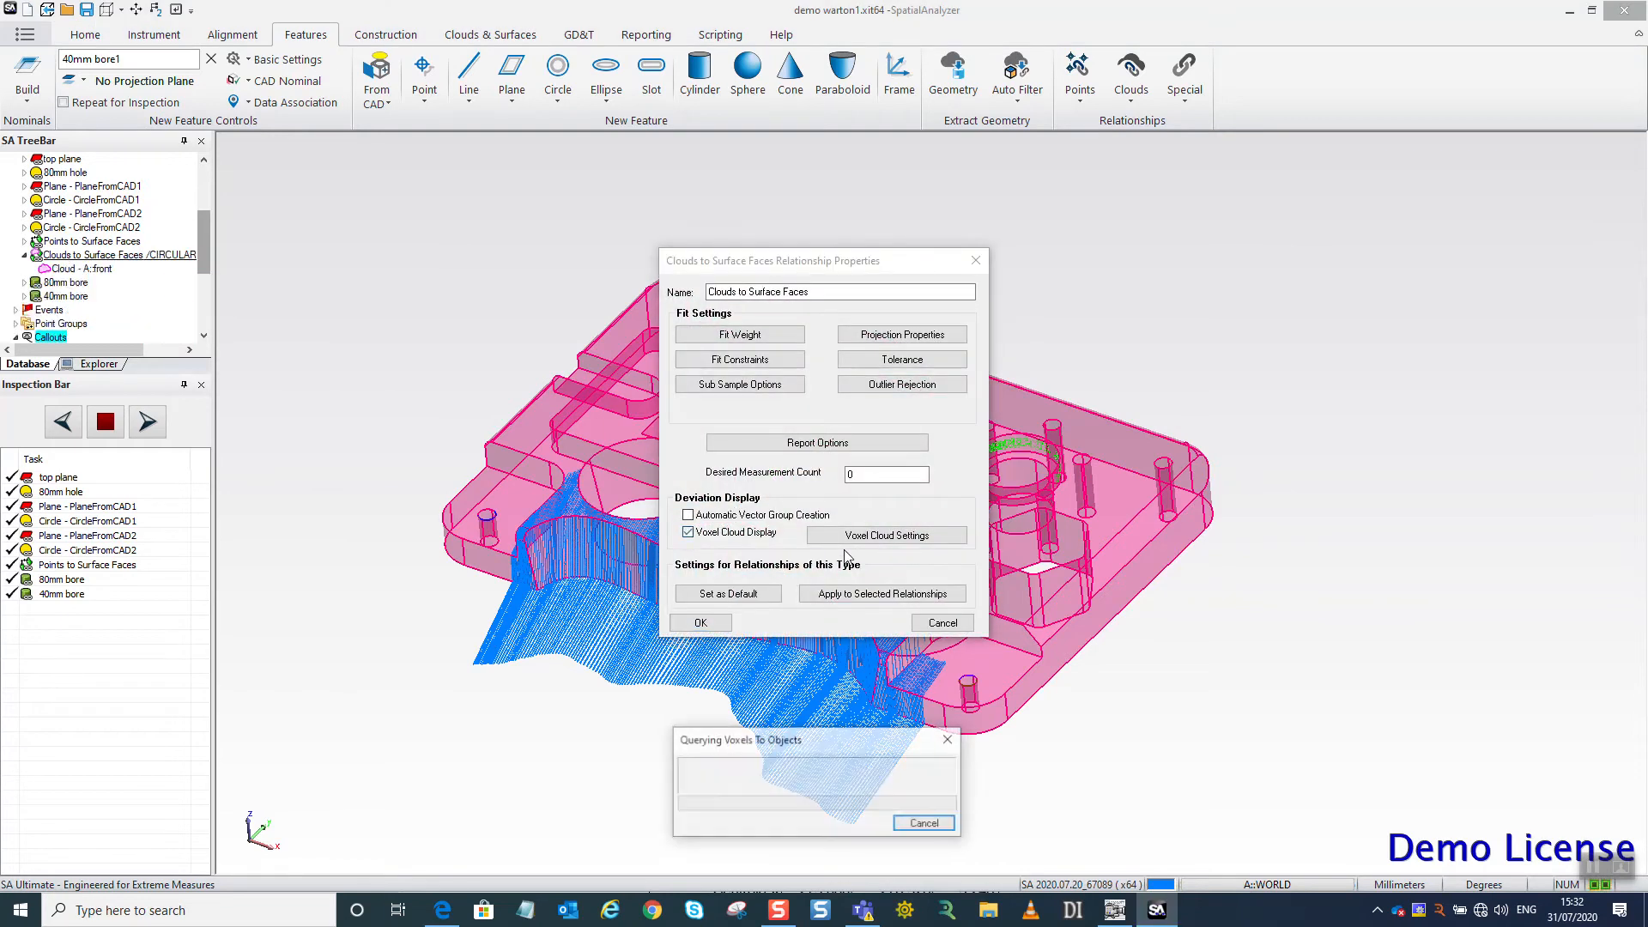
{"action": "left_click", "coordinate": [700, 622]}
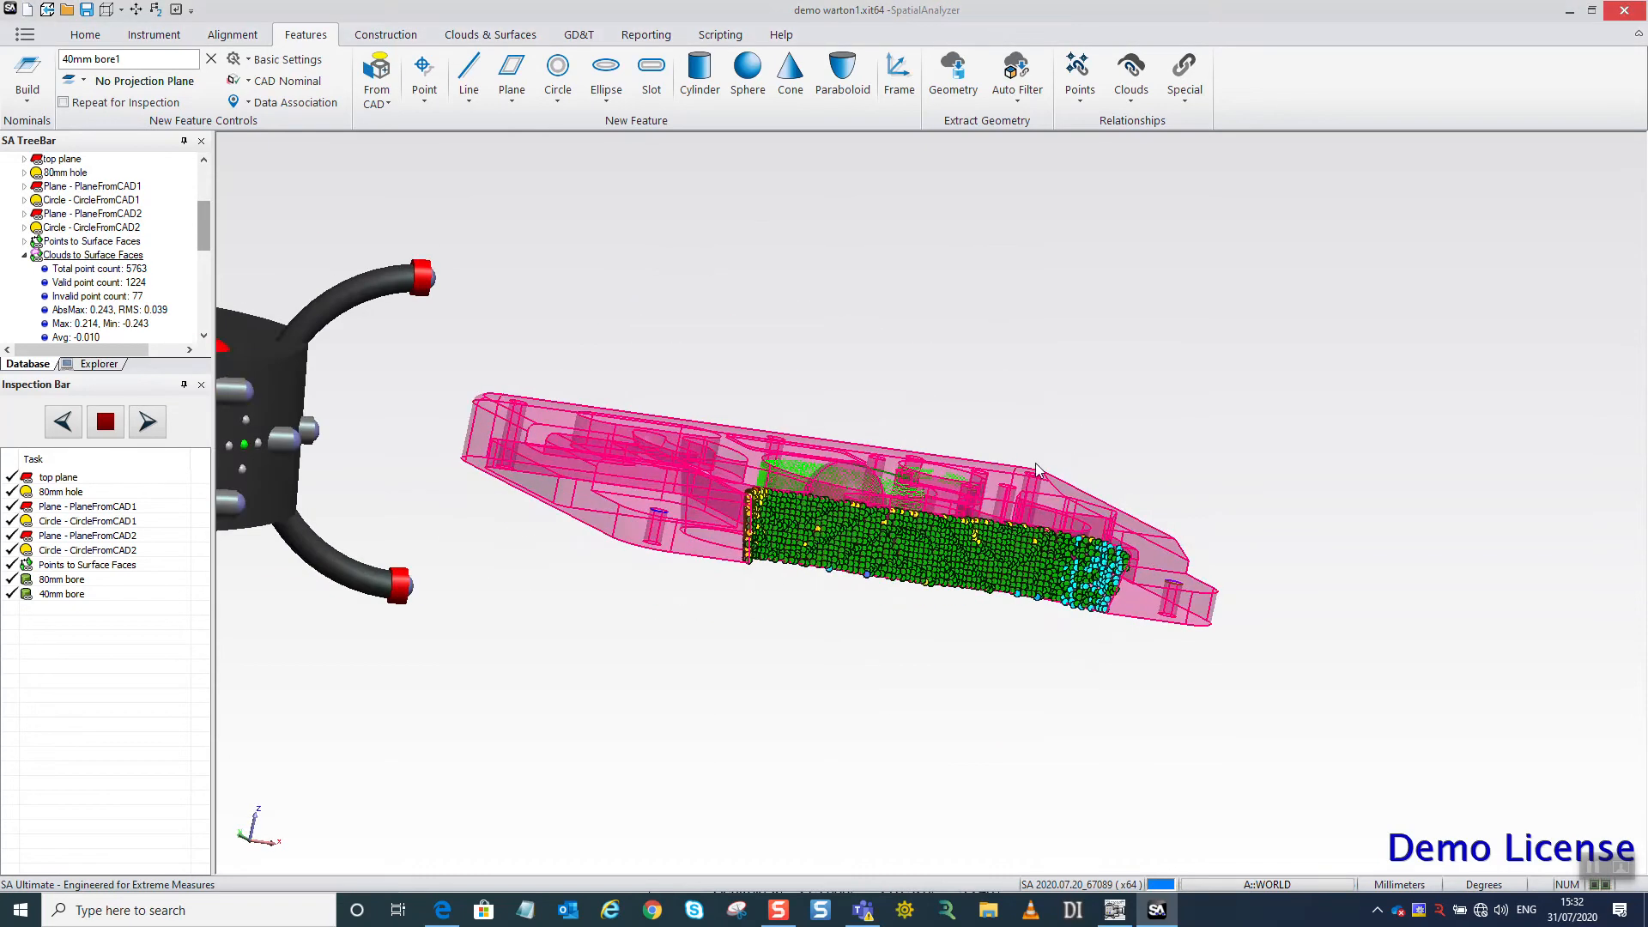
{"action": "scroll", "coordinate": [1021, 561], "scroll_direction": "up", "scroll_amount": 5}
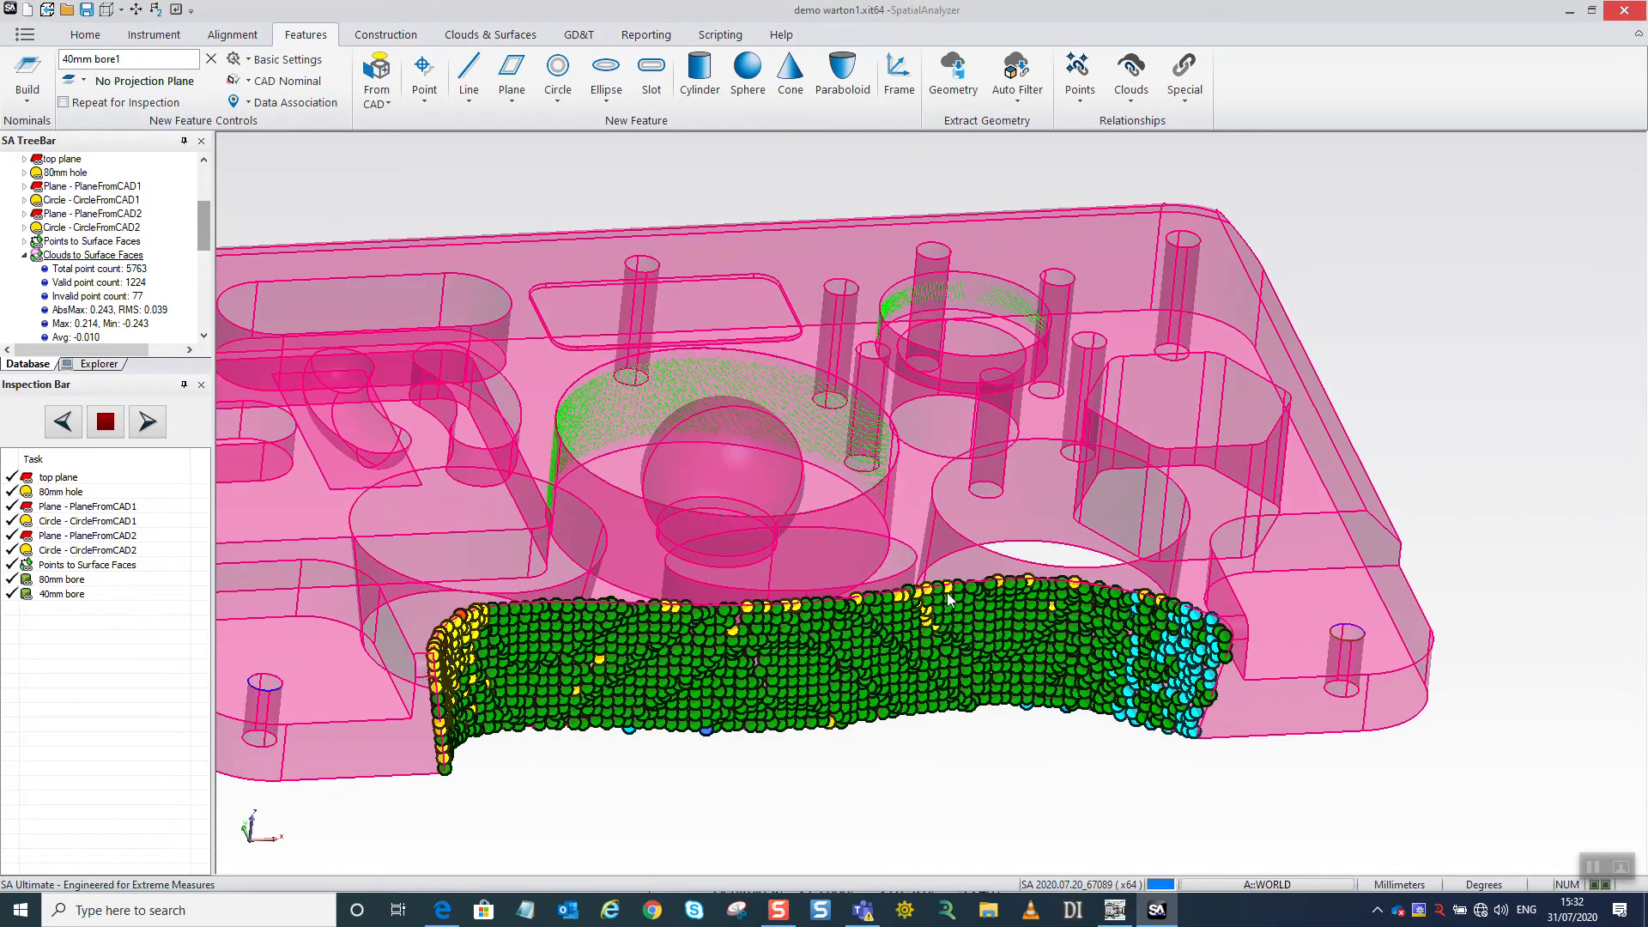
{"action": "left_click_drag", "start_coordinate": [1021, 569], "coordinate": [943, 578]}
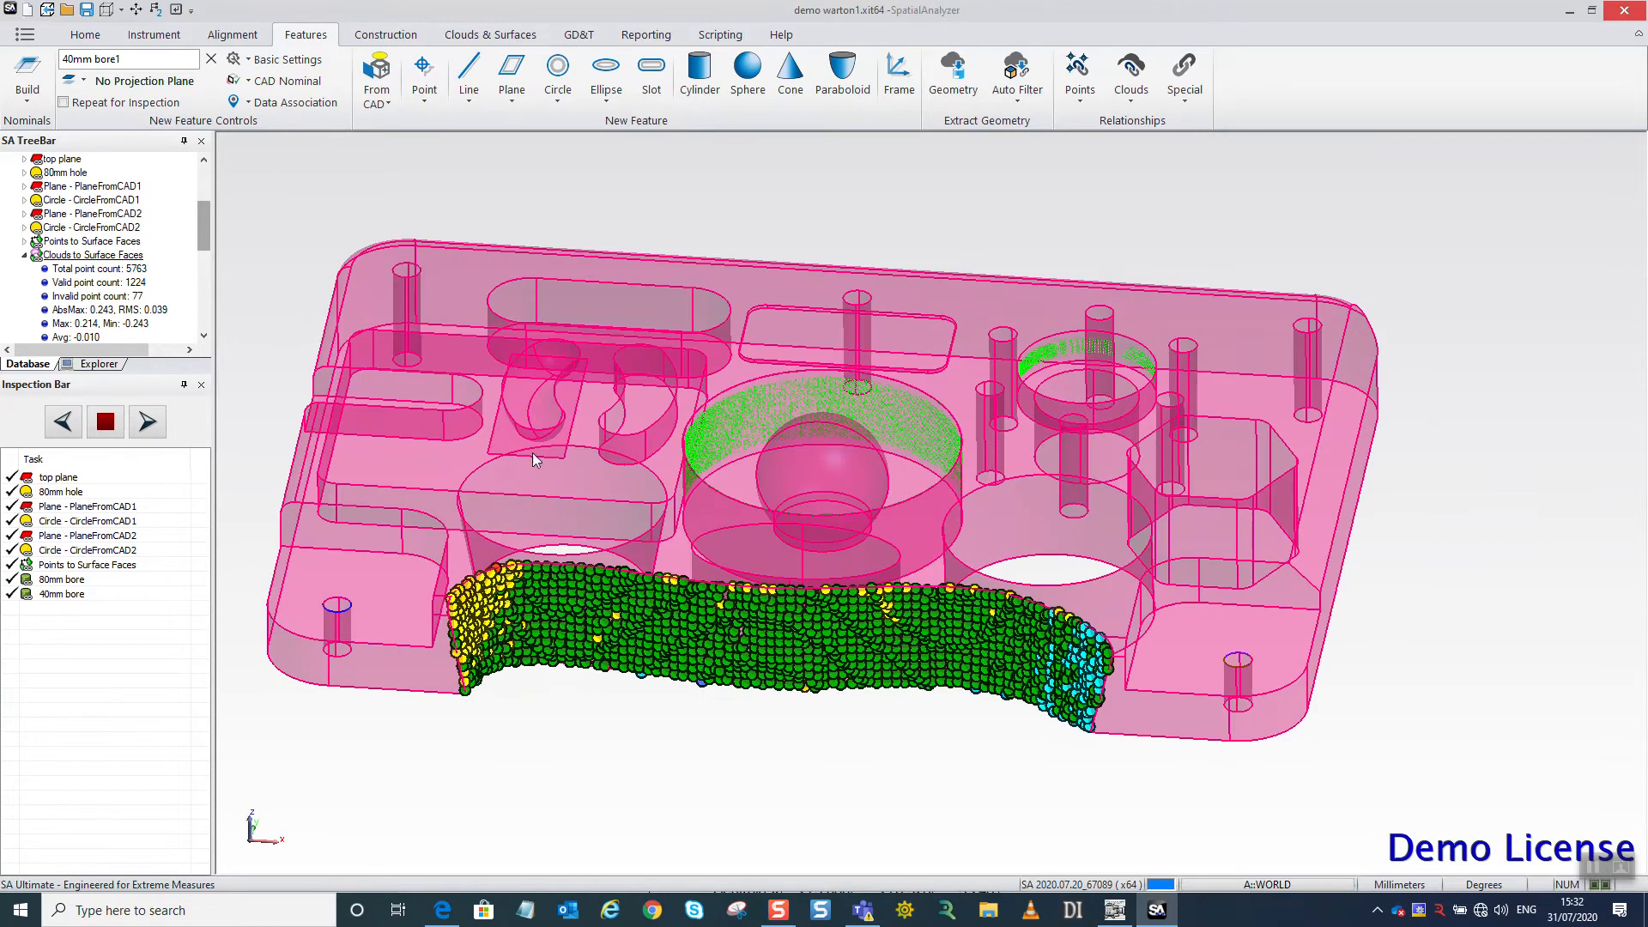
{"action": "double_click", "coordinate": [144, 255]}
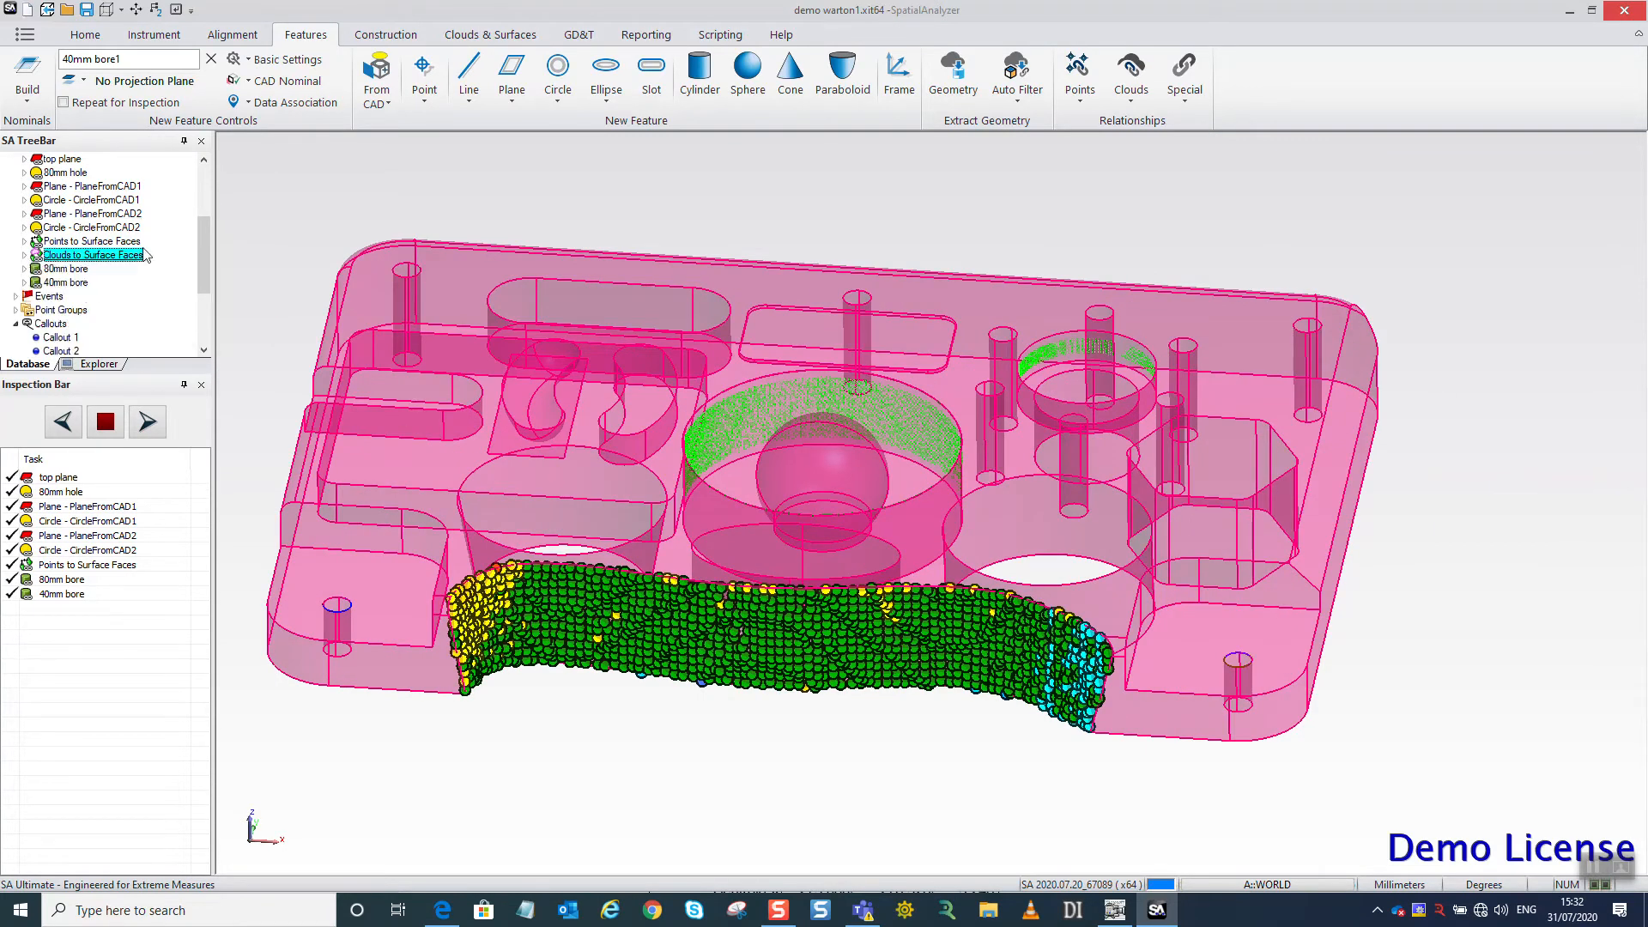
{"action": "scroll", "coordinate": [755, 339], "scroll_direction": "down", "scroll_amount": 2}
{"action": "left_click_drag", "start_coordinate": [880, 400], "coordinate": [879, 438]}
{"action": "scroll", "coordinate": [985, 479], "scroll_direction": "down", "scroll_amount": 1}
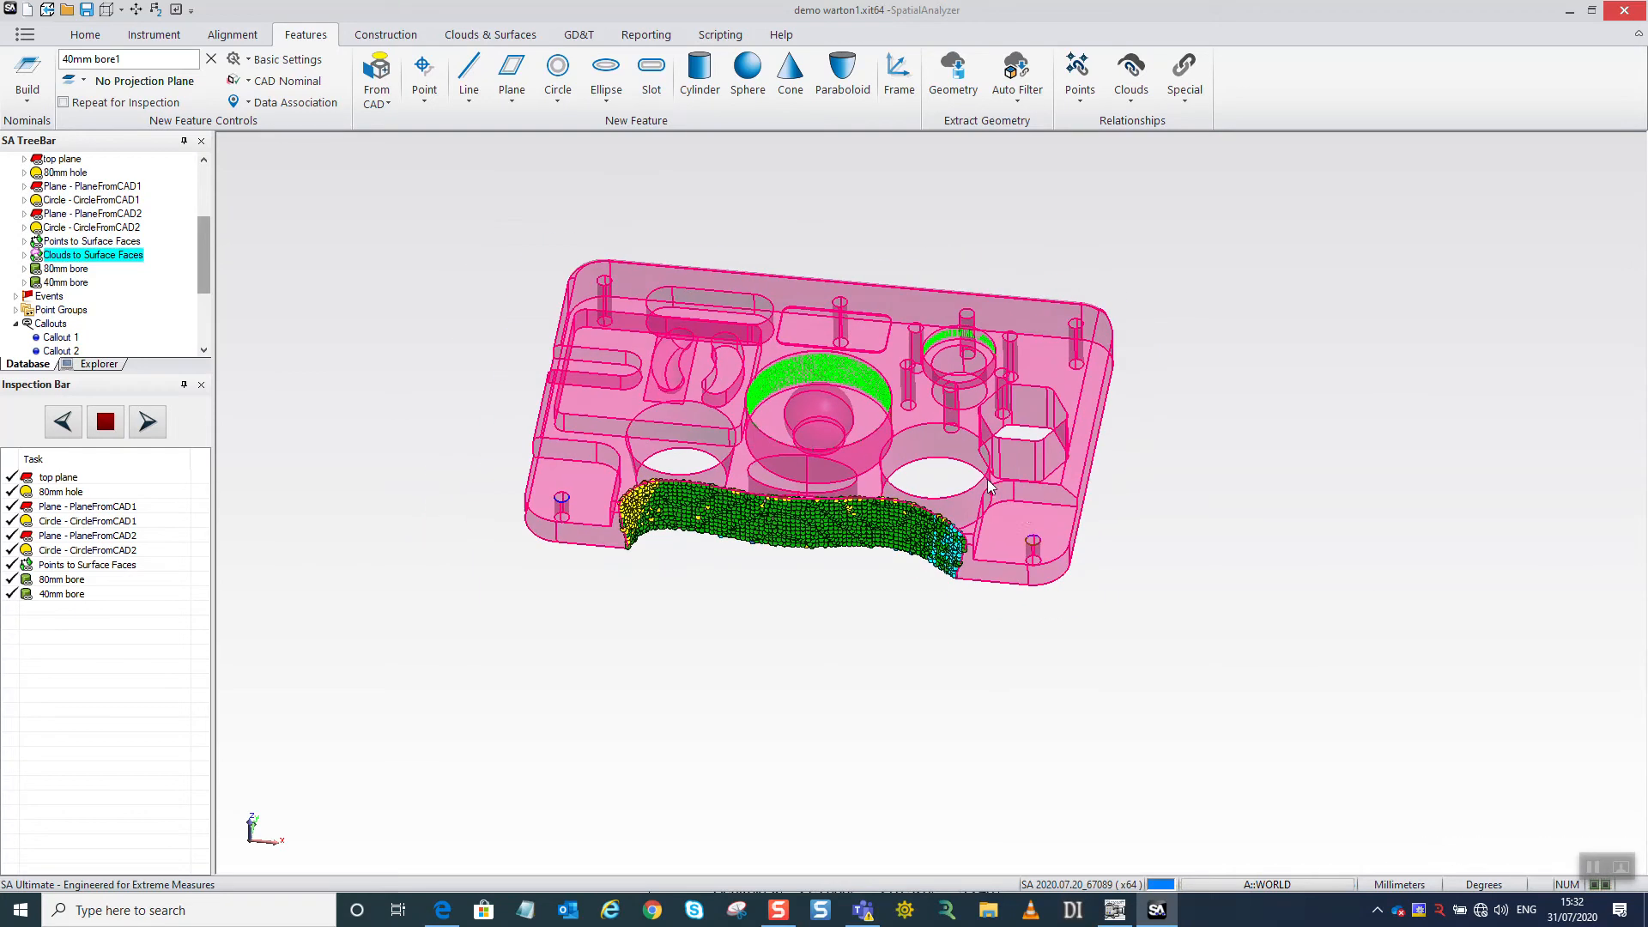
Try to add vector callouts using the surface profile and Points to Surface Faces auto vector groups.
{"action": "left_click", "coordinate": [646, 35]}
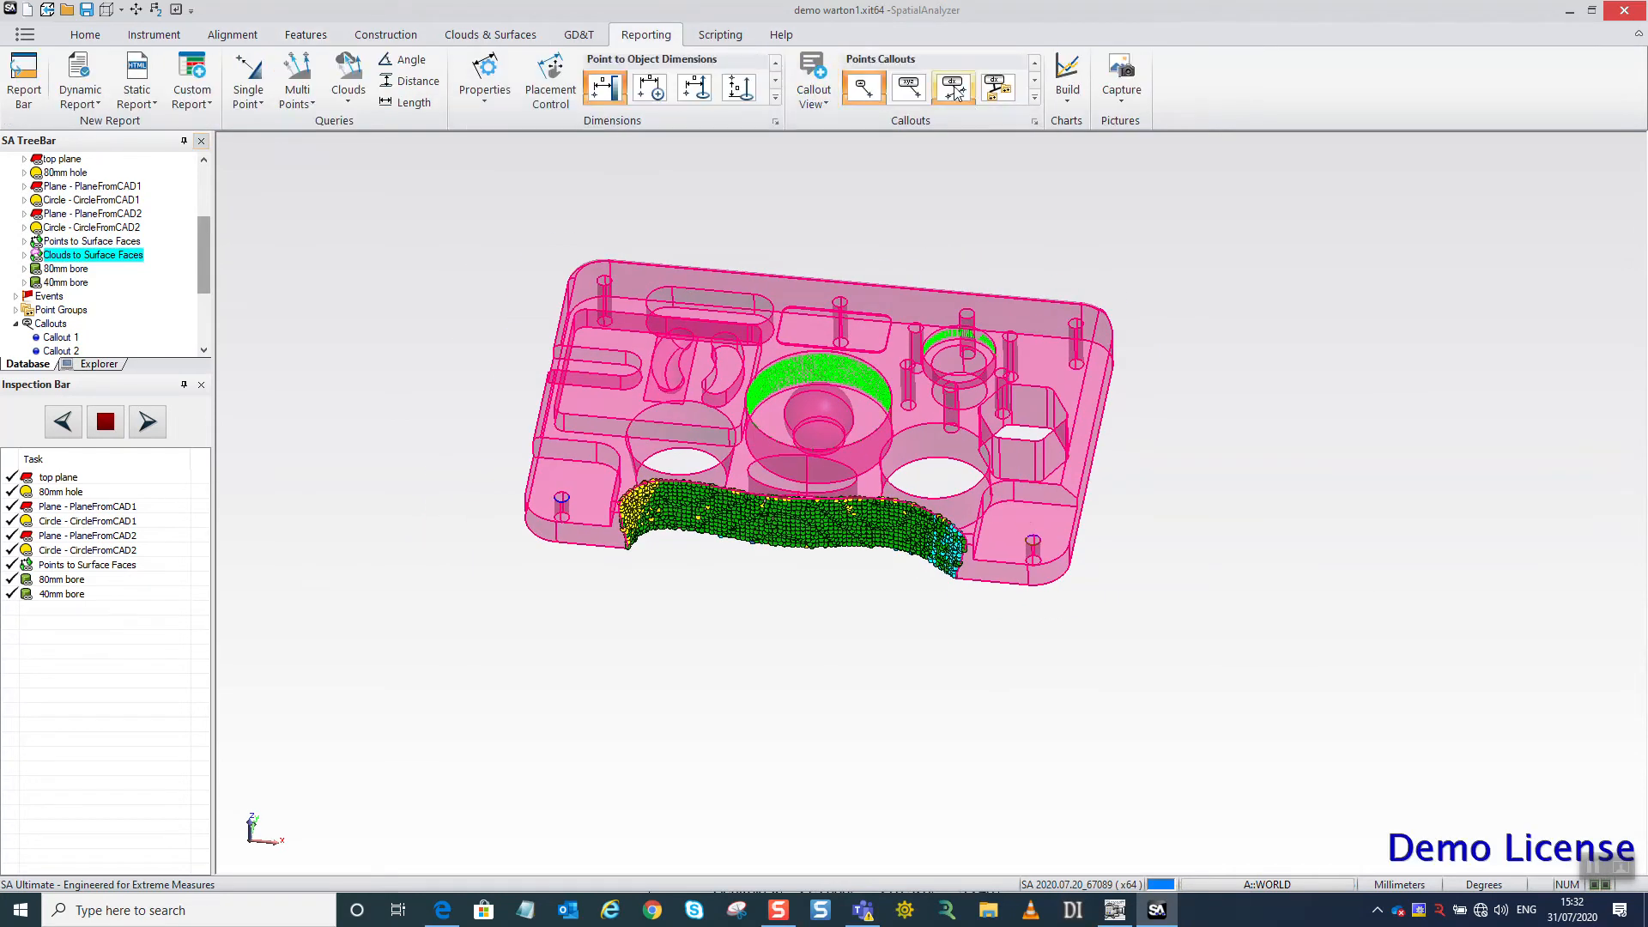
{"action": "left_click", "coordinate": [1035, 100]}
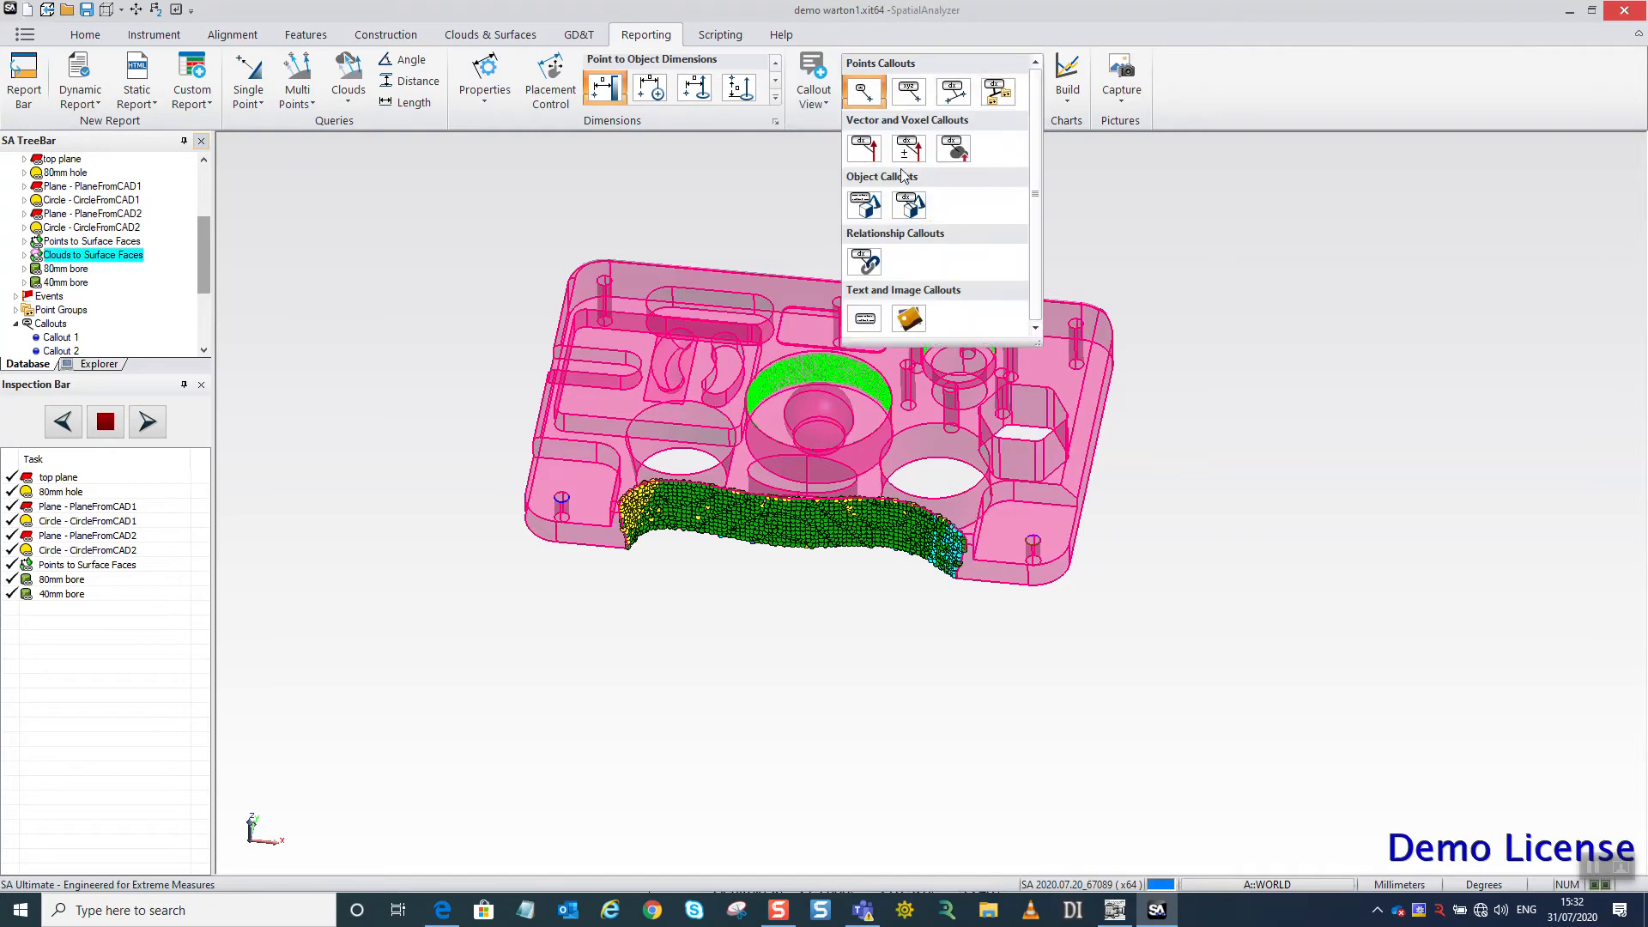
{"action": "left_click", "coordinate": [912, 143]}
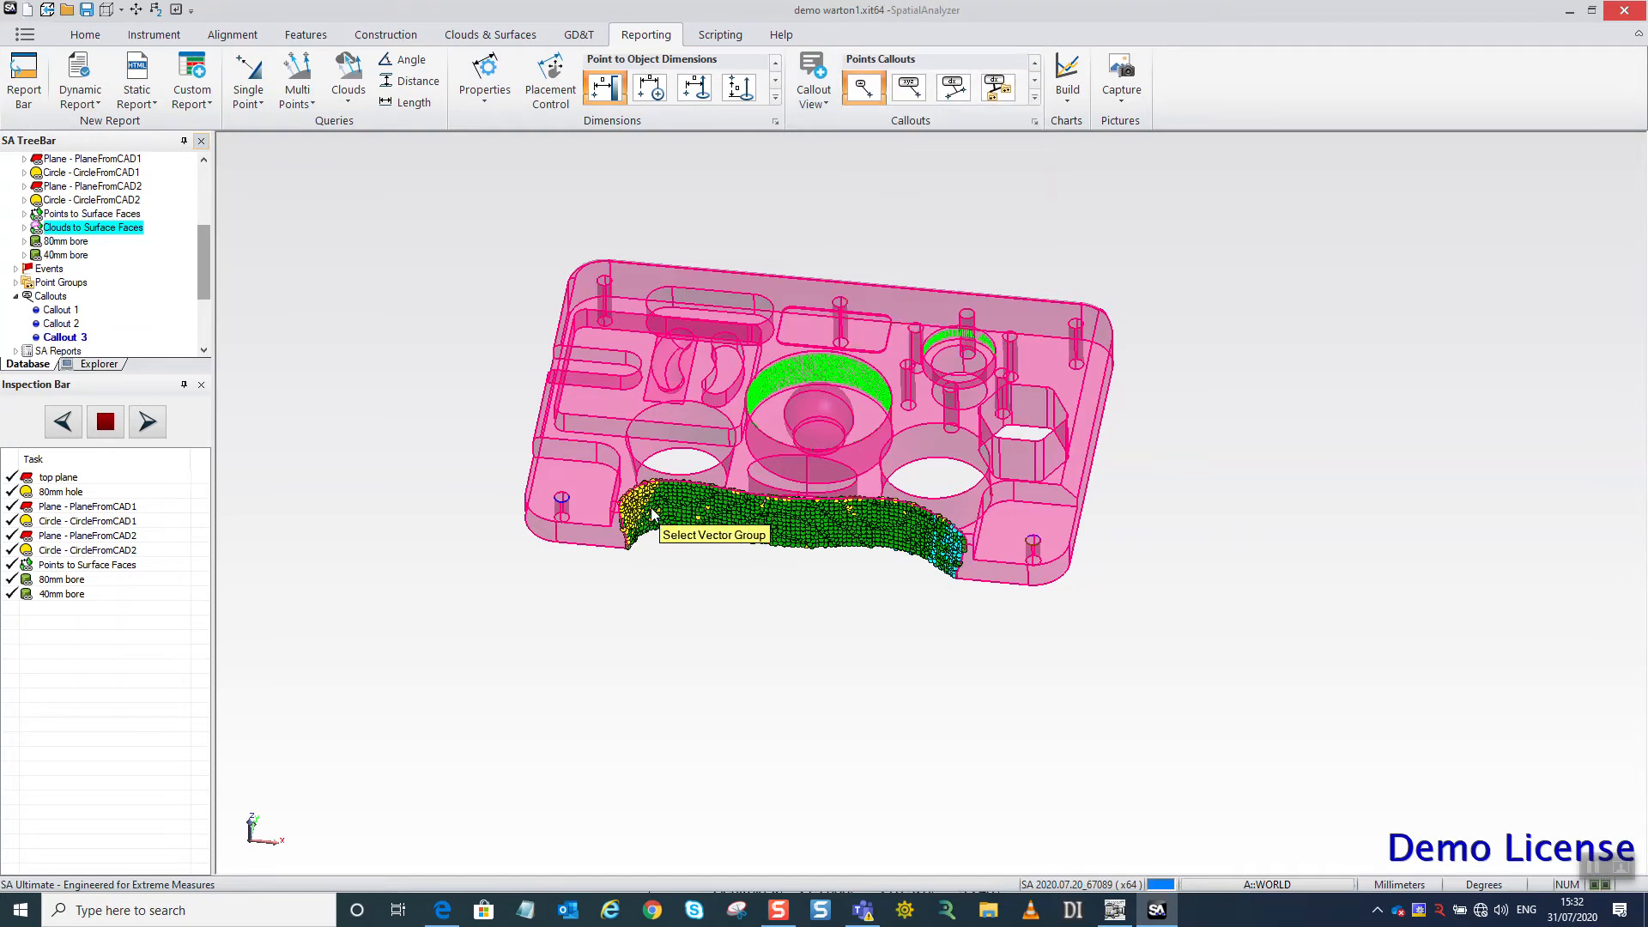
{"action": "left_click", "coordinate": [740, 516]}
{"action": "left_click", "coordinate": [884, 499]}
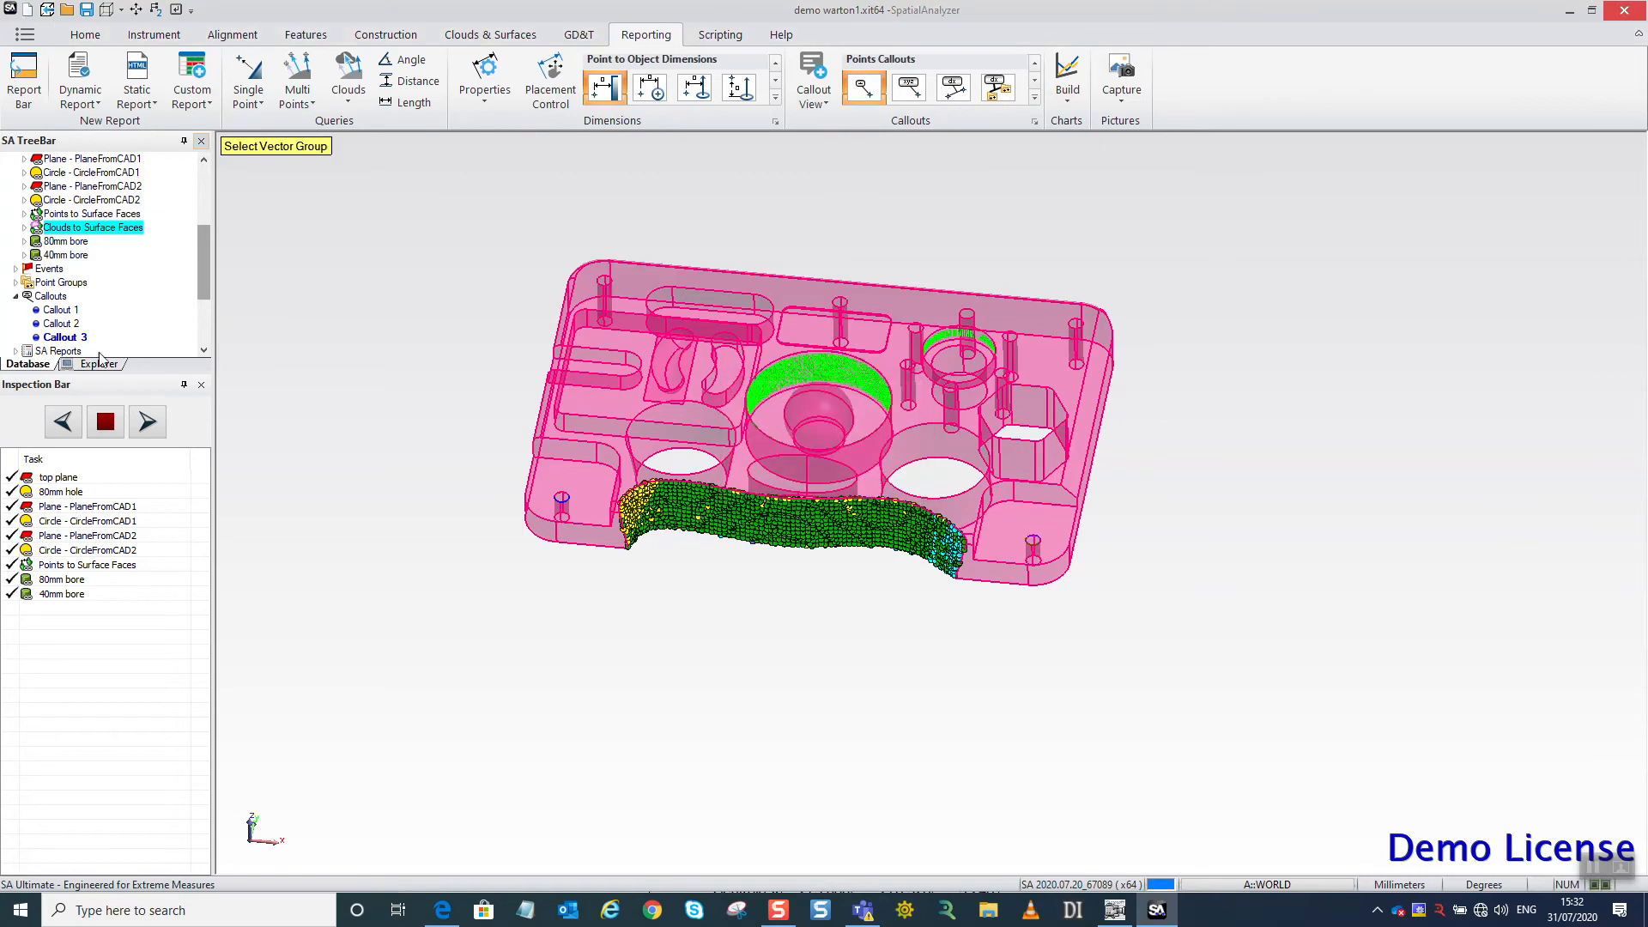
{"action": "left_click_drag", "start_coordinate": [203, 278], "coordinate": [205, 206]}
{"action": "left_click", "coordinate": [15, 255]}
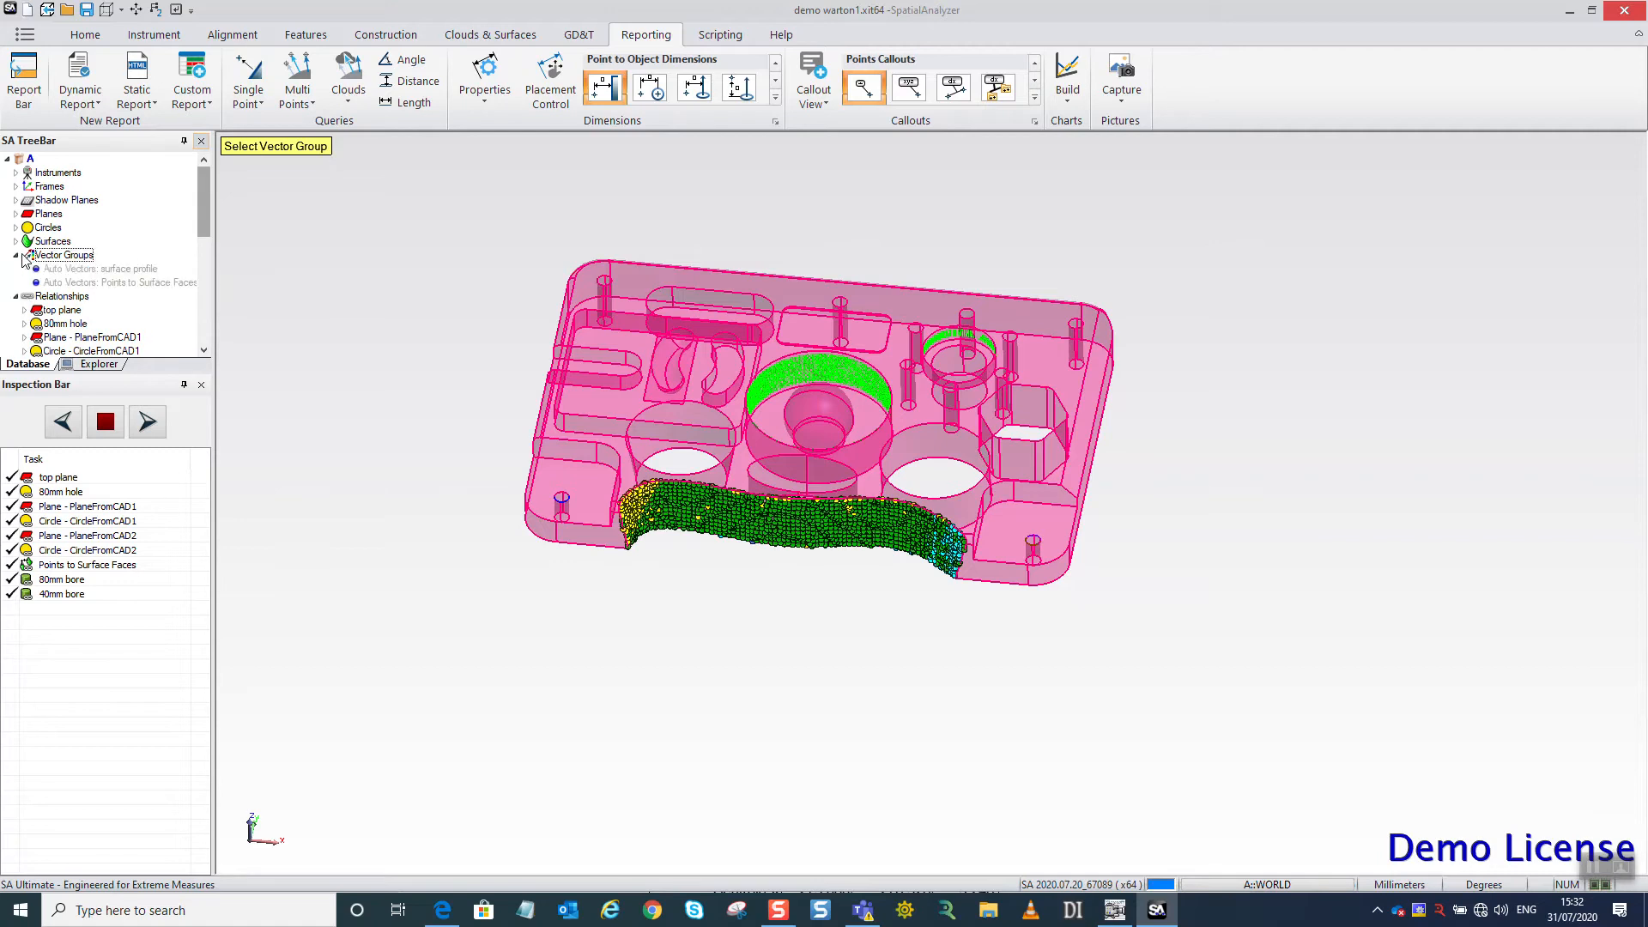
{"action": "left_click", "coordinate": [138, 271]}
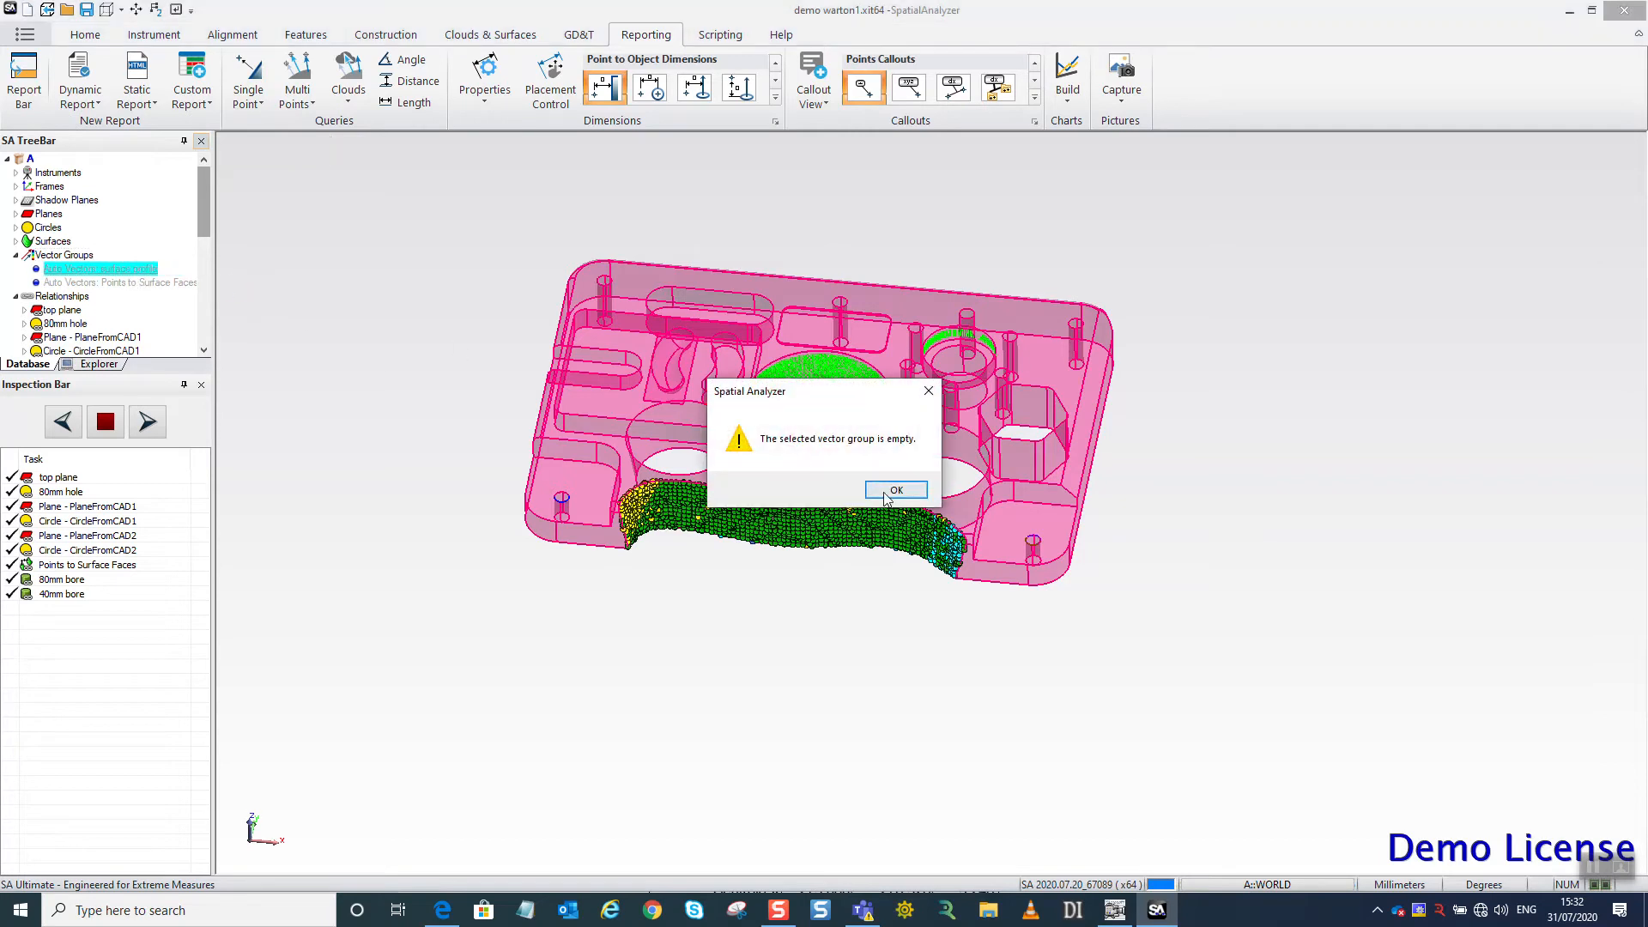
{"action": "left_click", "coordinate": [892, 490]}
{"action": "left_click", "coordinate": [153, 282]}
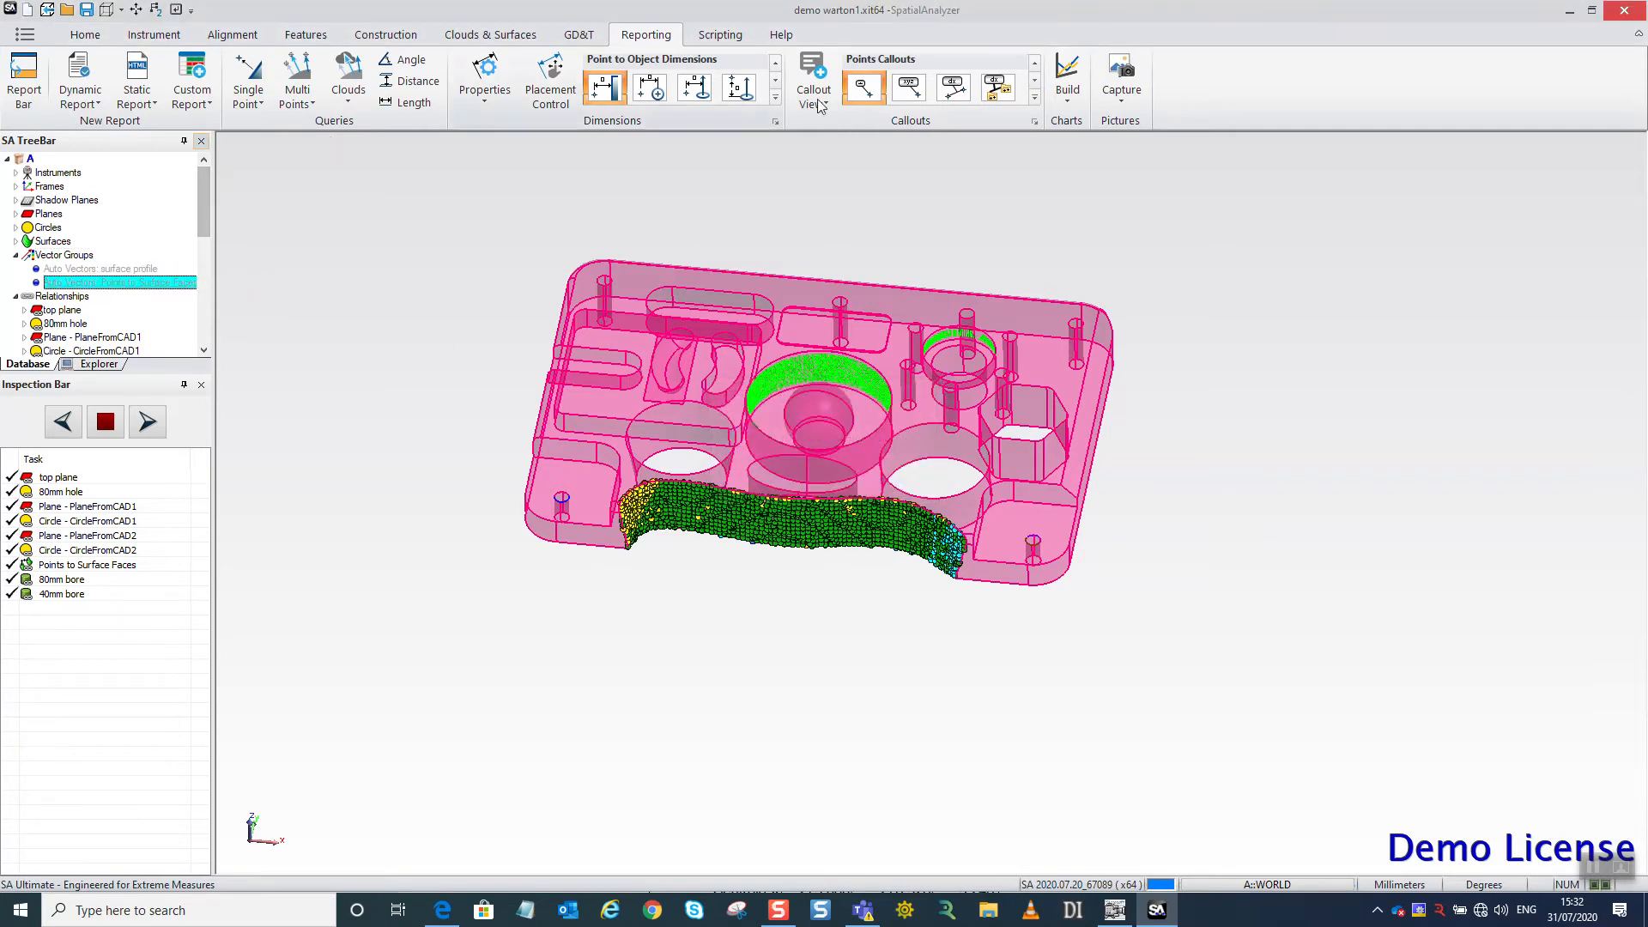
Add seven voxel callouts spread along the scanned curved front face, from one end to the other.
{"action": "left_click", "coordinate": [1034, 98]}
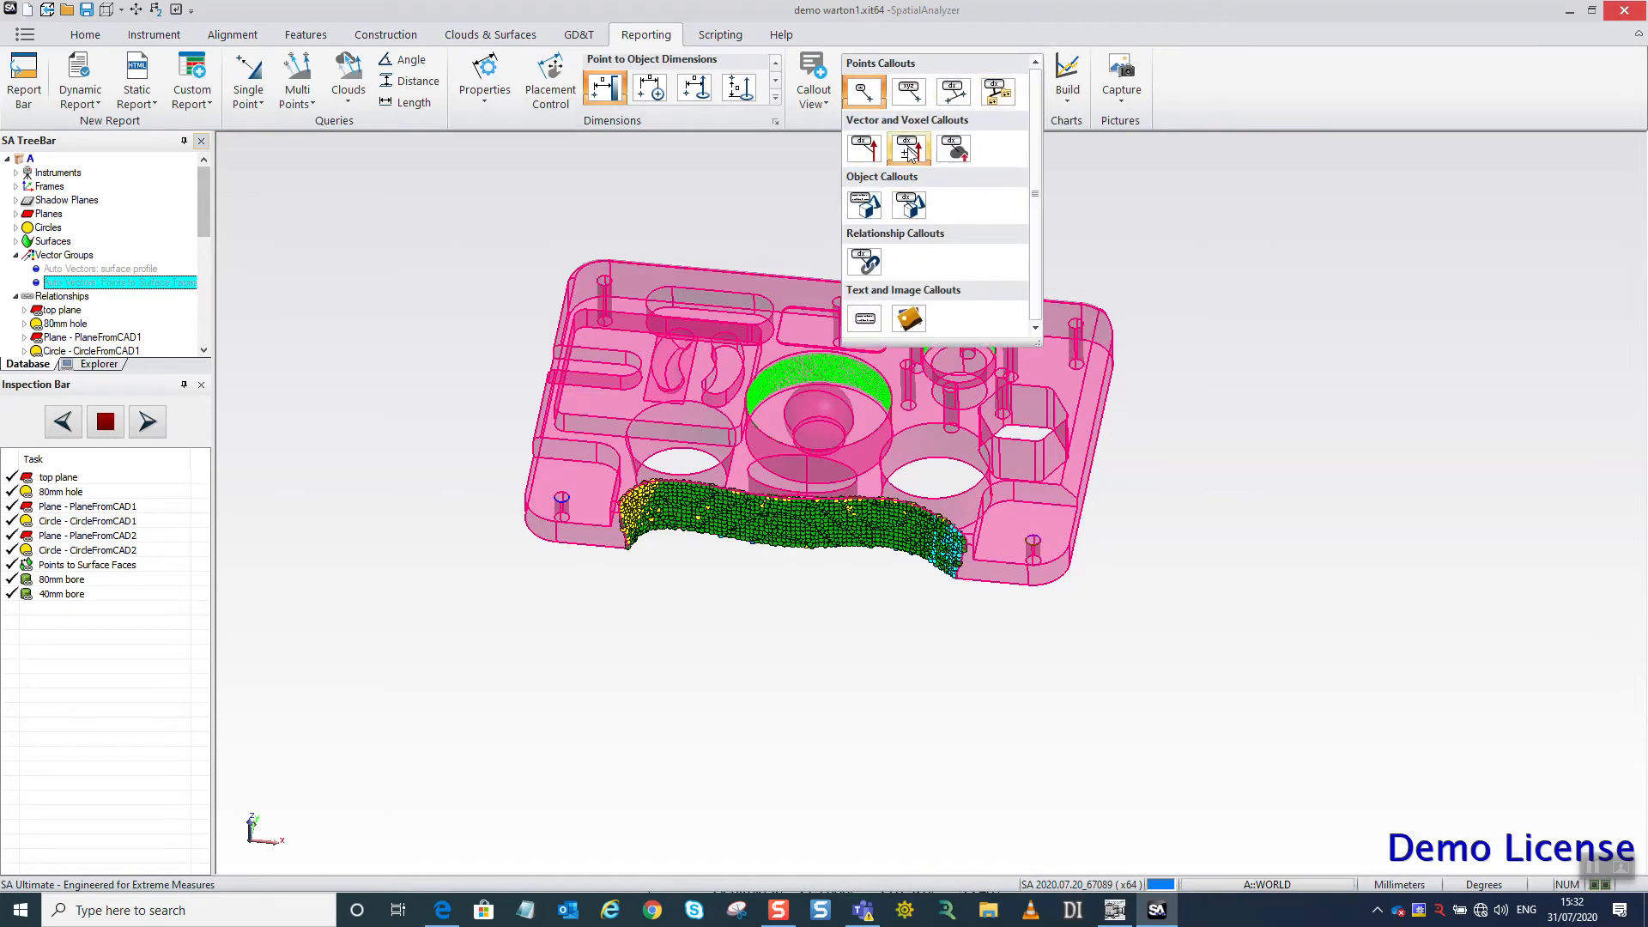
{"action": "left_click", "coordinate": [954, 150]}
{"action": "left_click", "coordinate": [642, 517]}
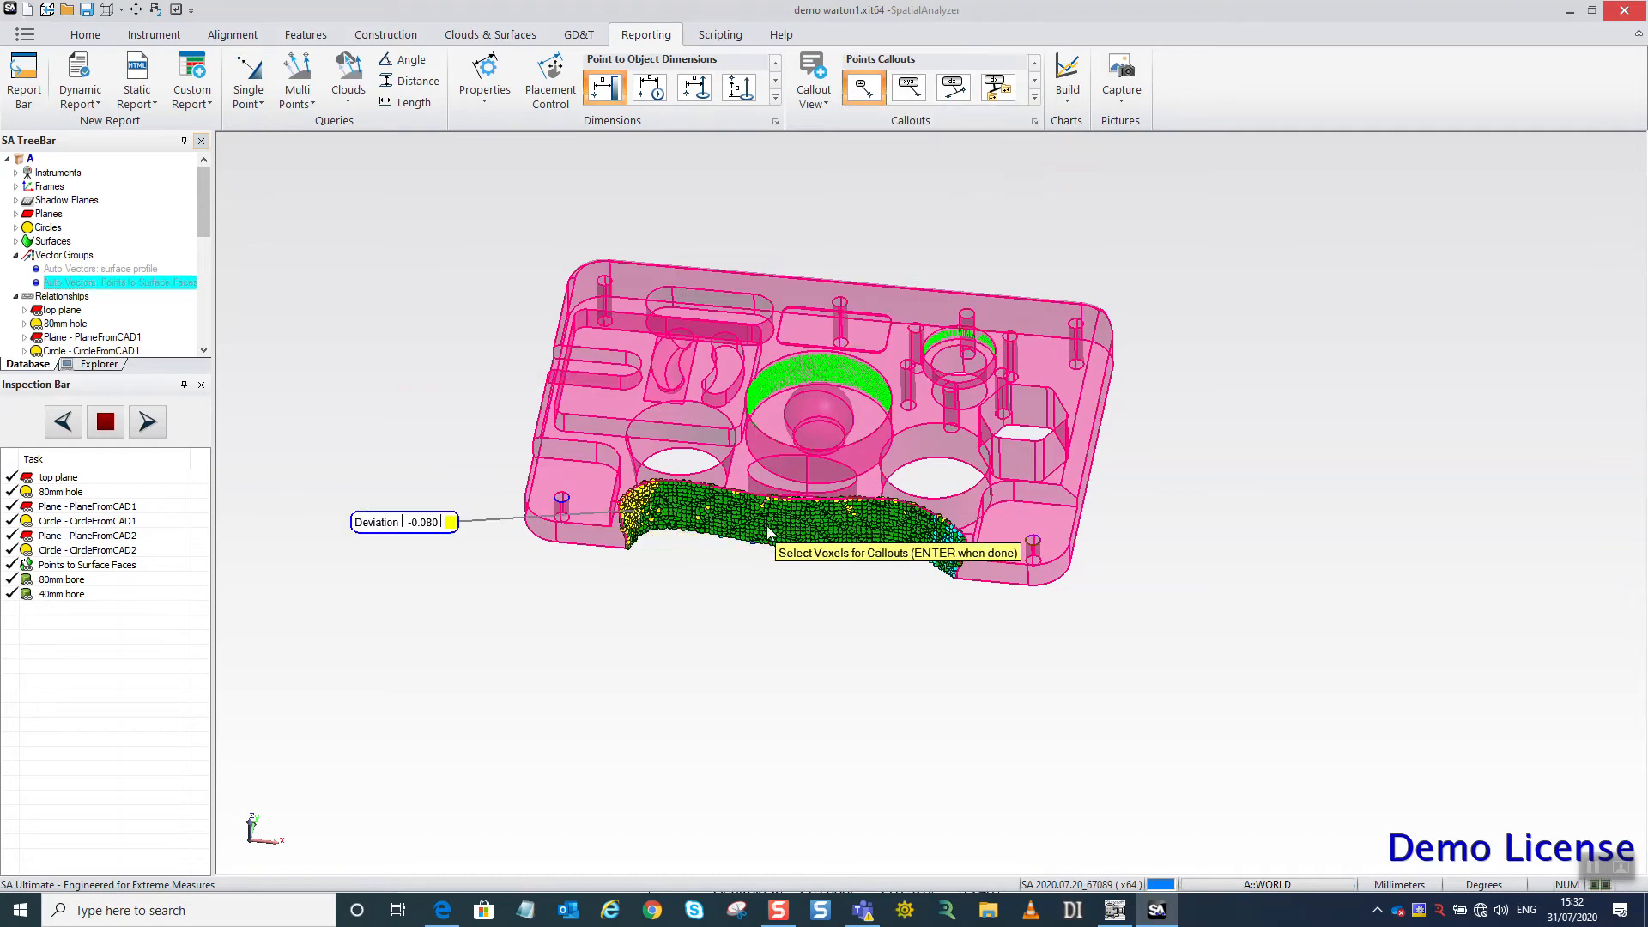
{"action": "left_click", "coordinate": [759, 524]}
{"action": "left_click", "coordinate": [802, 525]}
{"action": "left_click", "coordinate": [867, 541]}
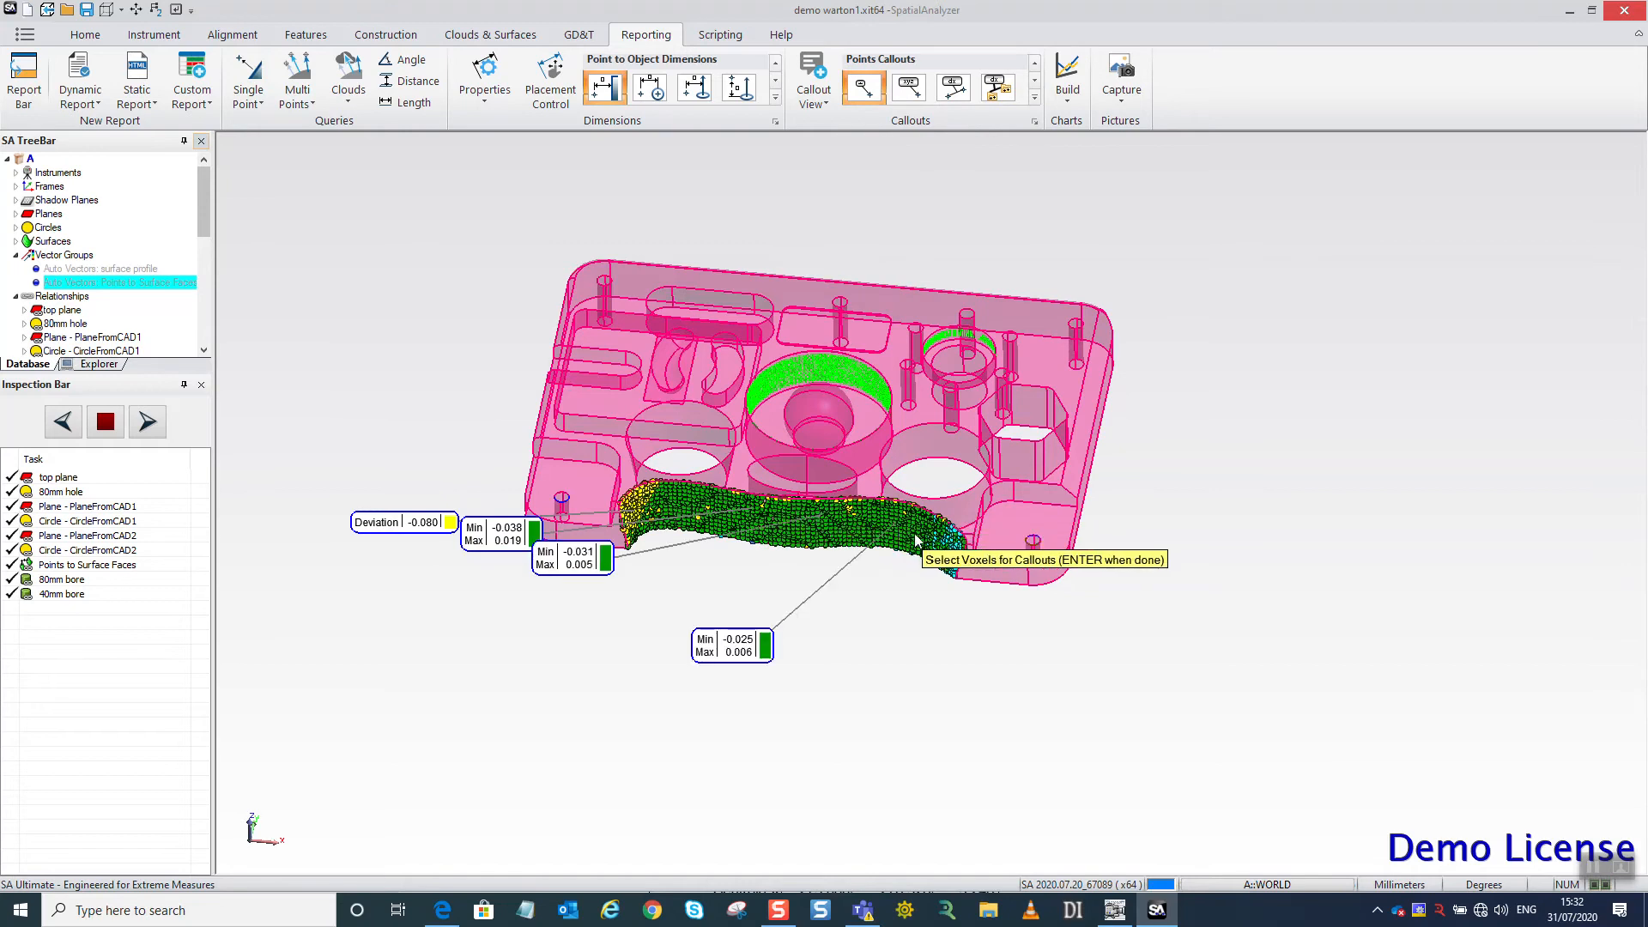
{"action": "left_click", "coordinate": [953, 556]}
{"action": "left_click", "coordinate": [958, 563]}
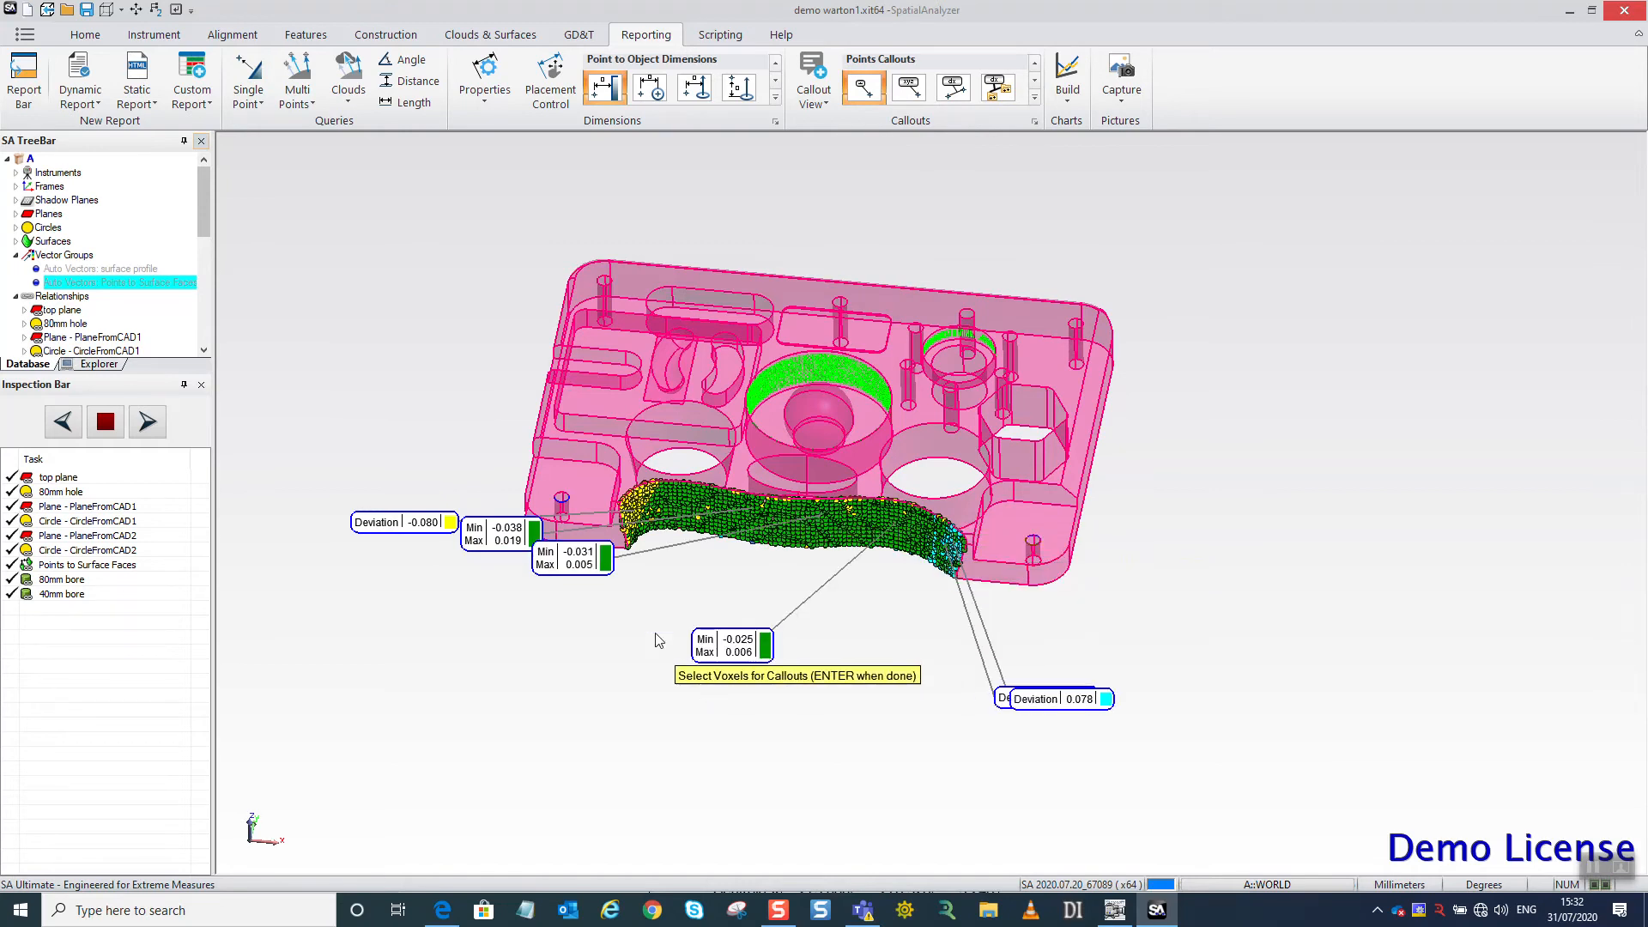
{"action": "left_click", "coordinate": [805, 548]}
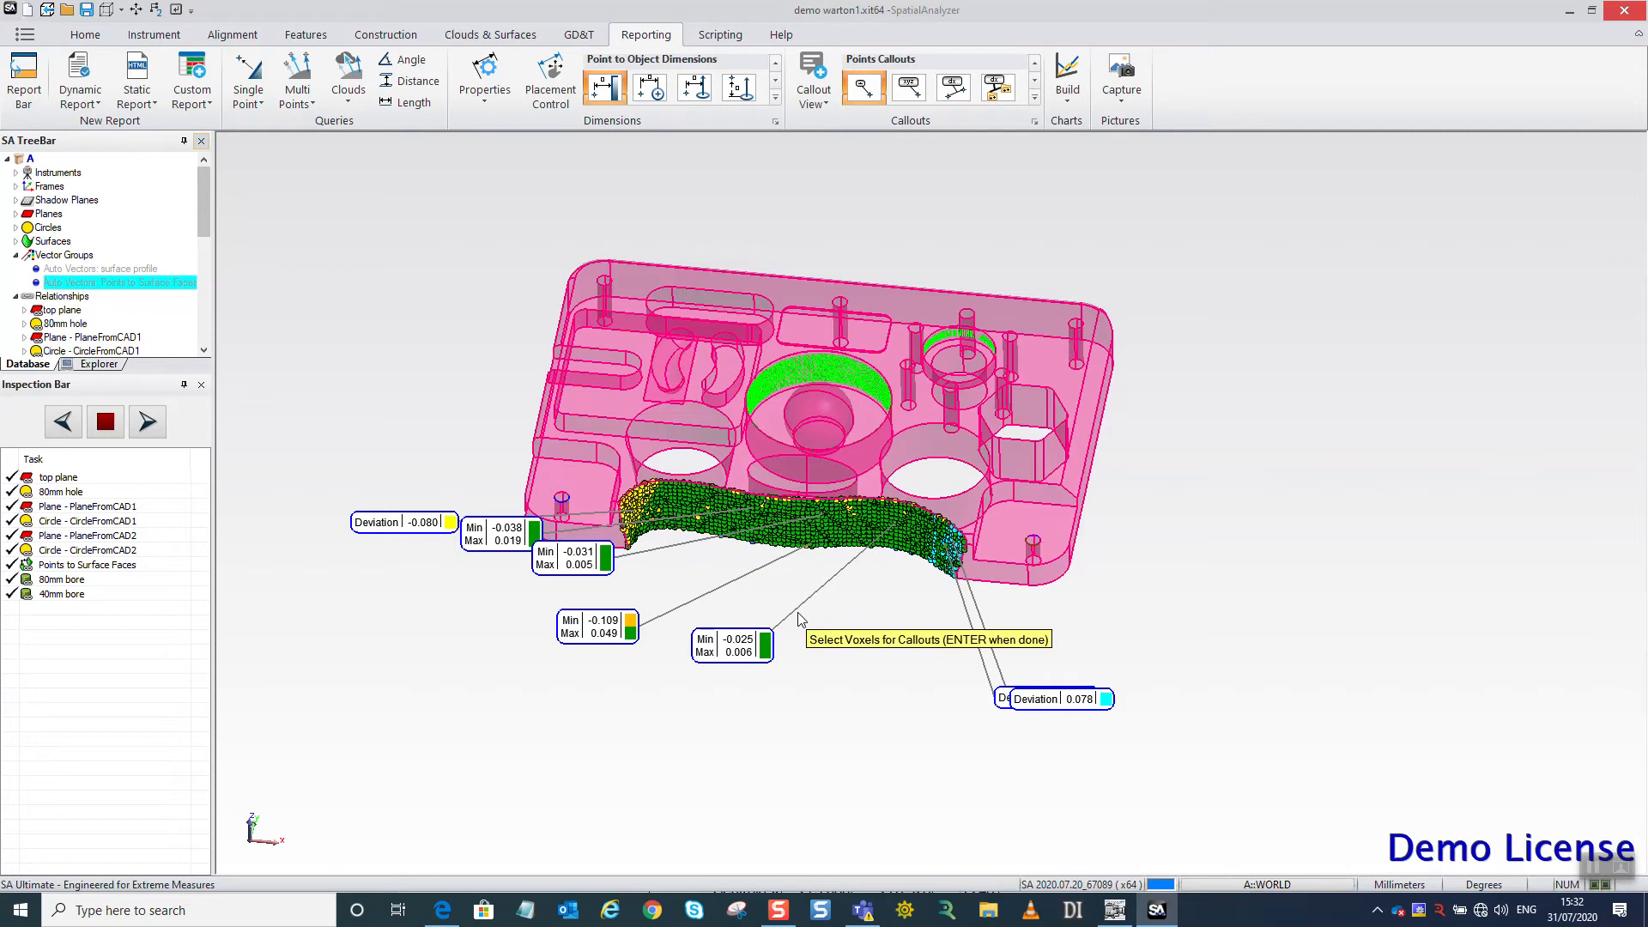
{"action": "key", "text": "Return"}
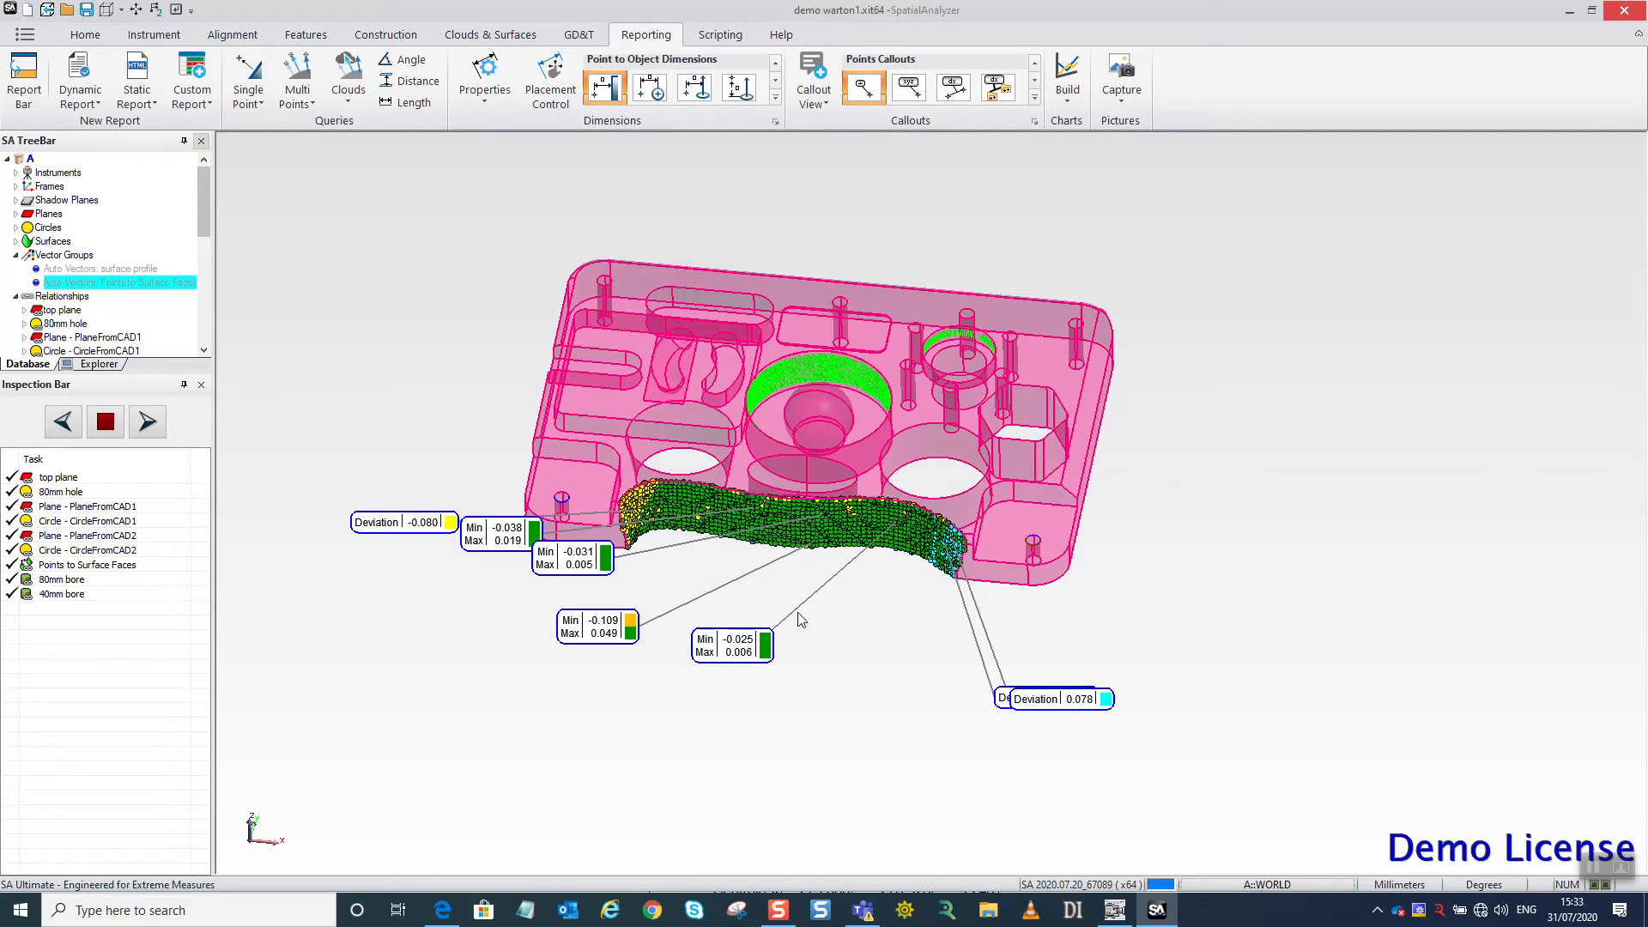
Collapse the Vector Groups and Relationships branches in the tree.
{"action": "left_click", "coordinate": [17, 257]}
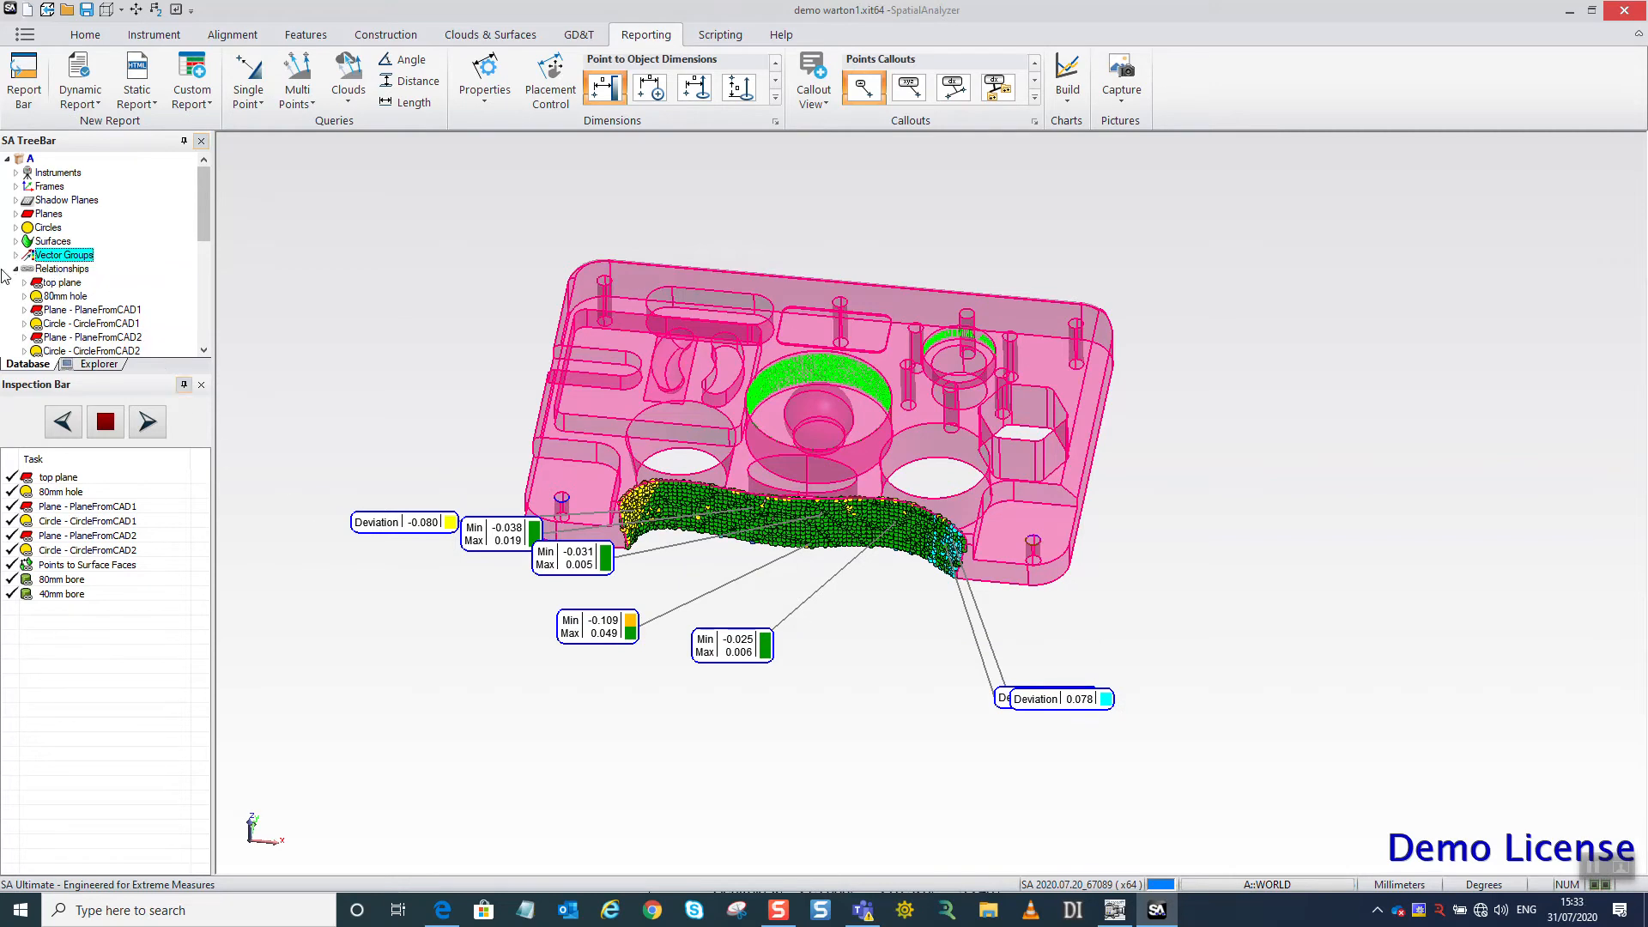
{"action": "left_click", "coordinate": [23, 270]}
{"action": "left_click", "coordinate": [16, 268]}
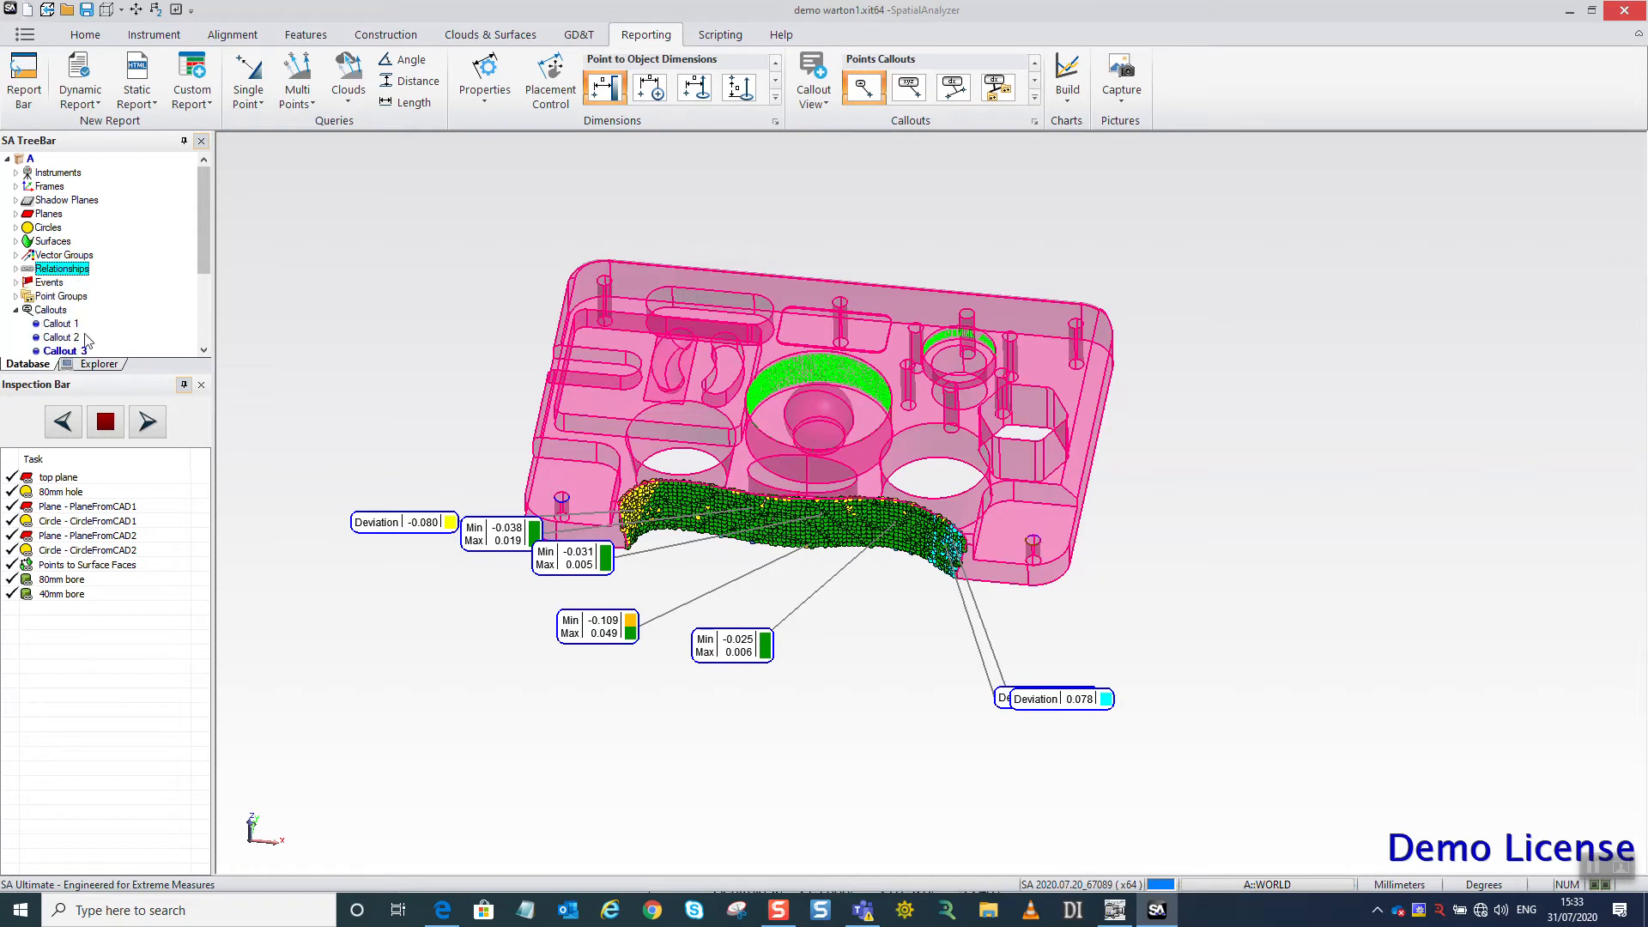
{"action": "right_click", "coordinate": [65, 353]}
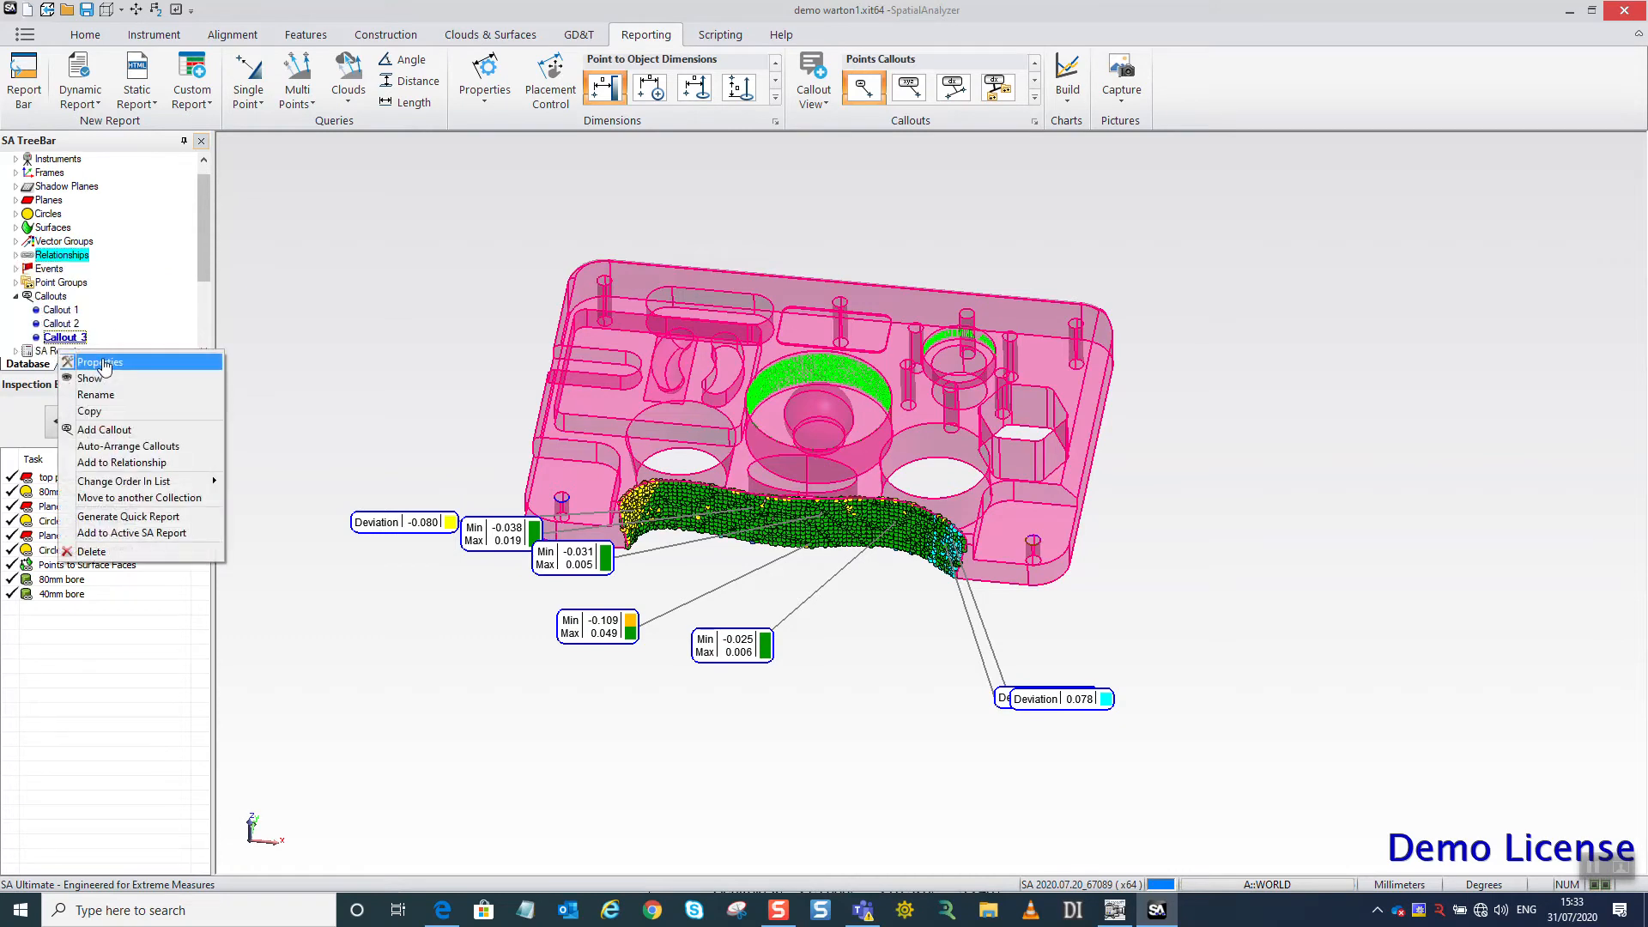
{"action": "left_click", "coordinate": [103, 364]}
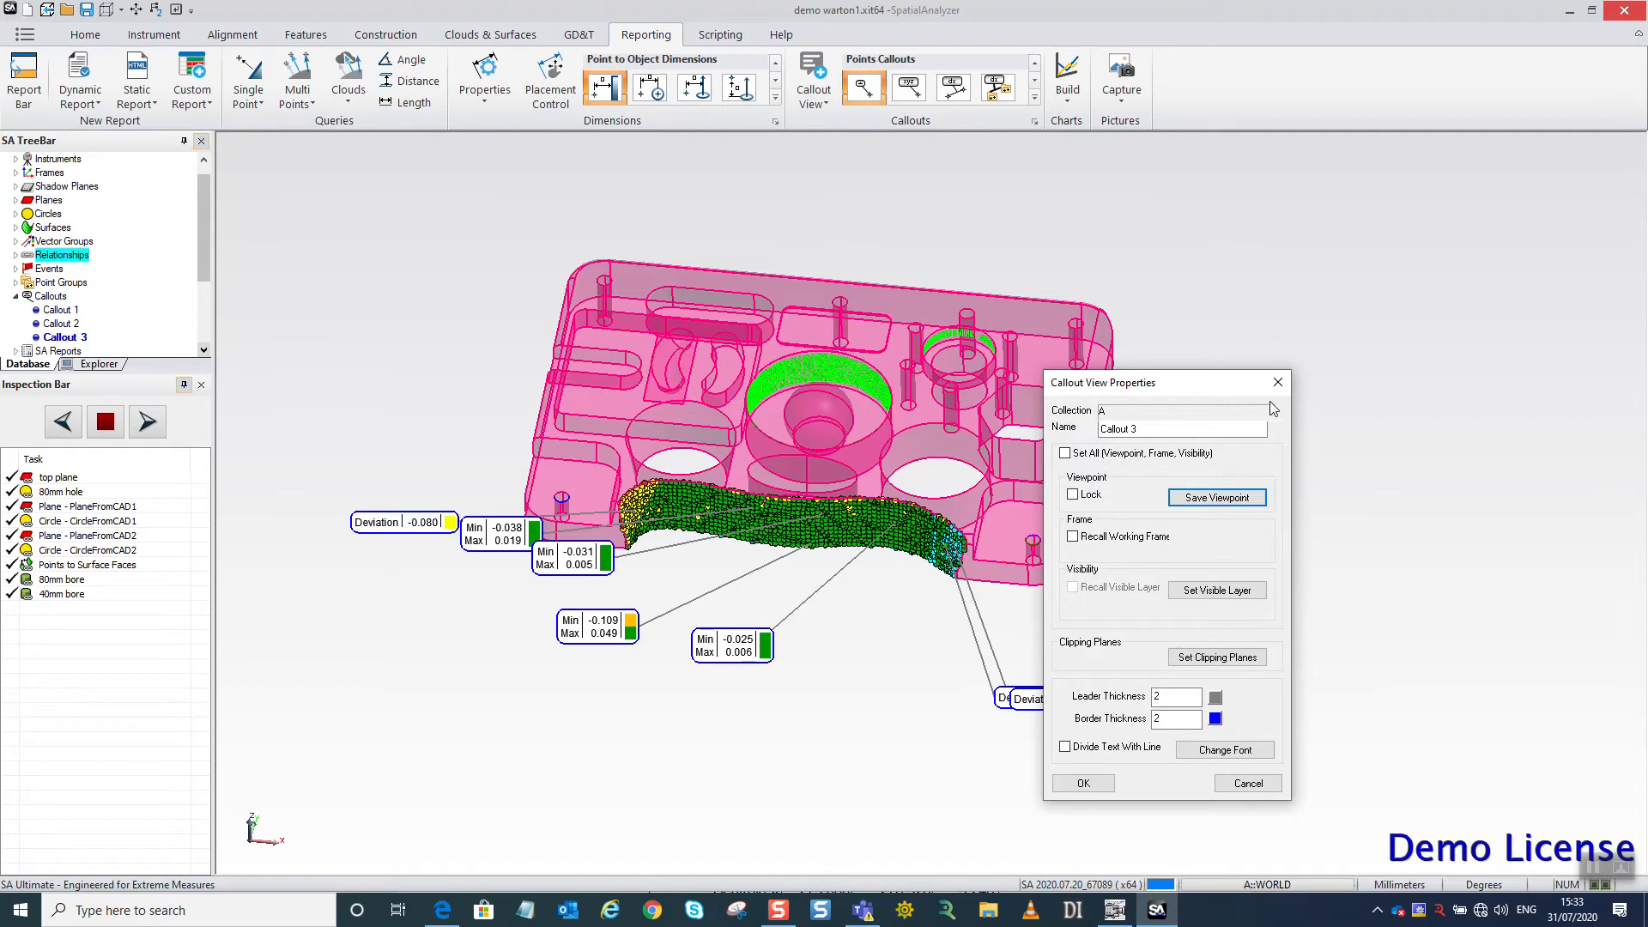
{"action": "left_click", "coordinate": [1278, 382]}
Auto-arrange the callouts of Callout 3, trying overlap removal by optimization and applying a radial arrangement.
{"action": "right_click", "coordinate": [66, 337]}
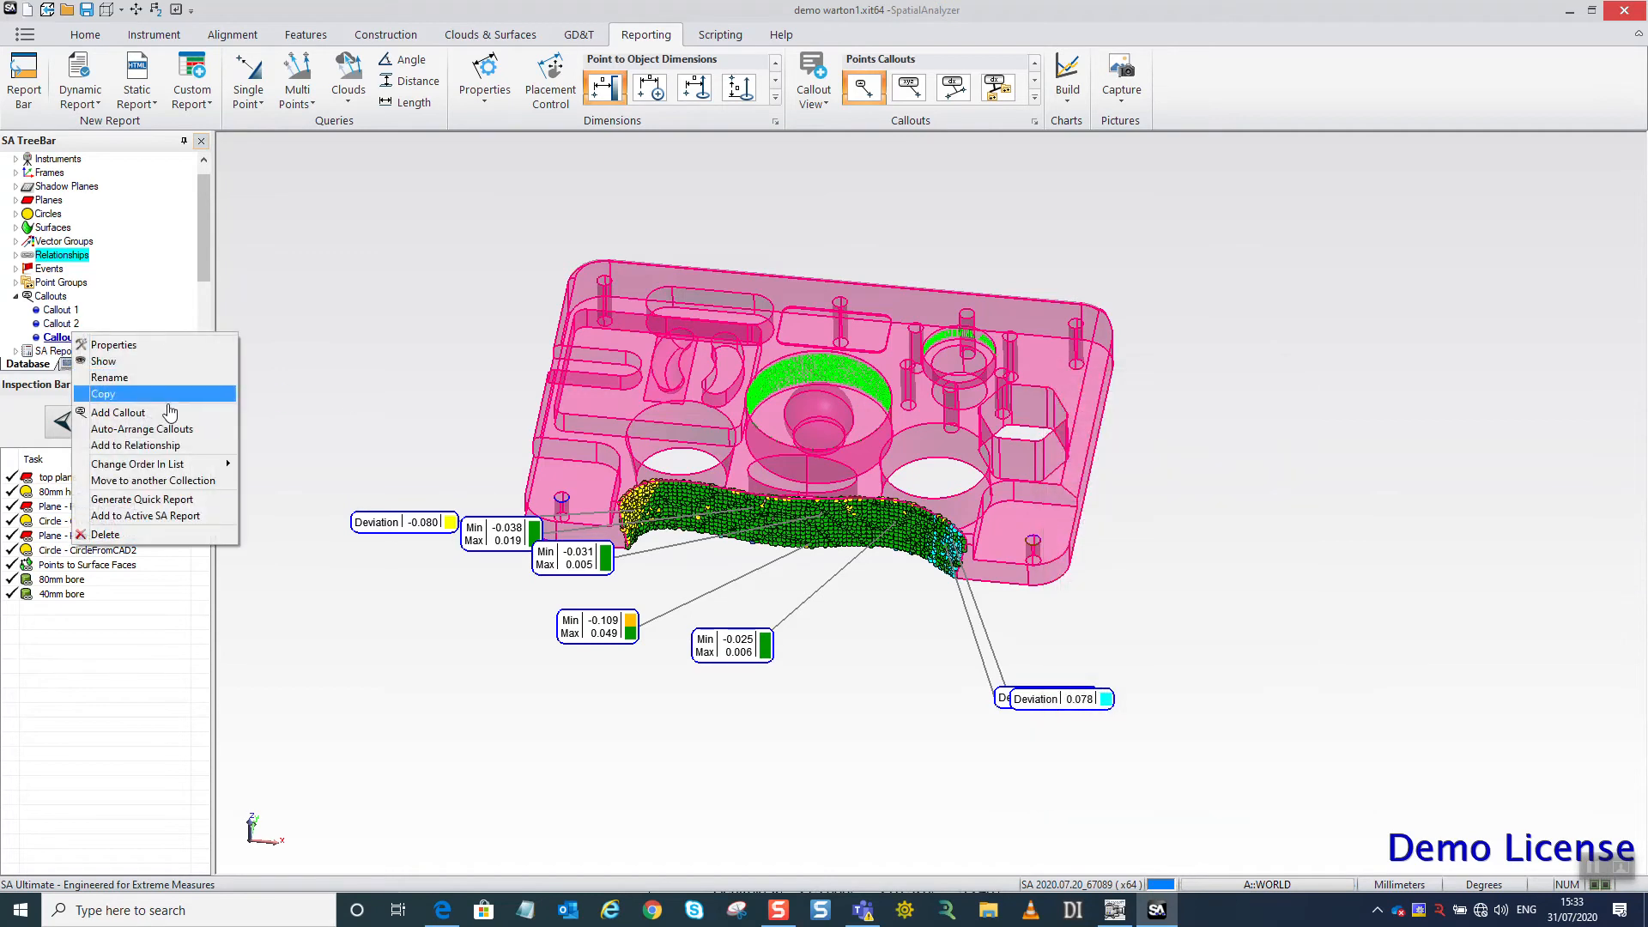
{"action": "left_click", "coordinate": [155, 429]}
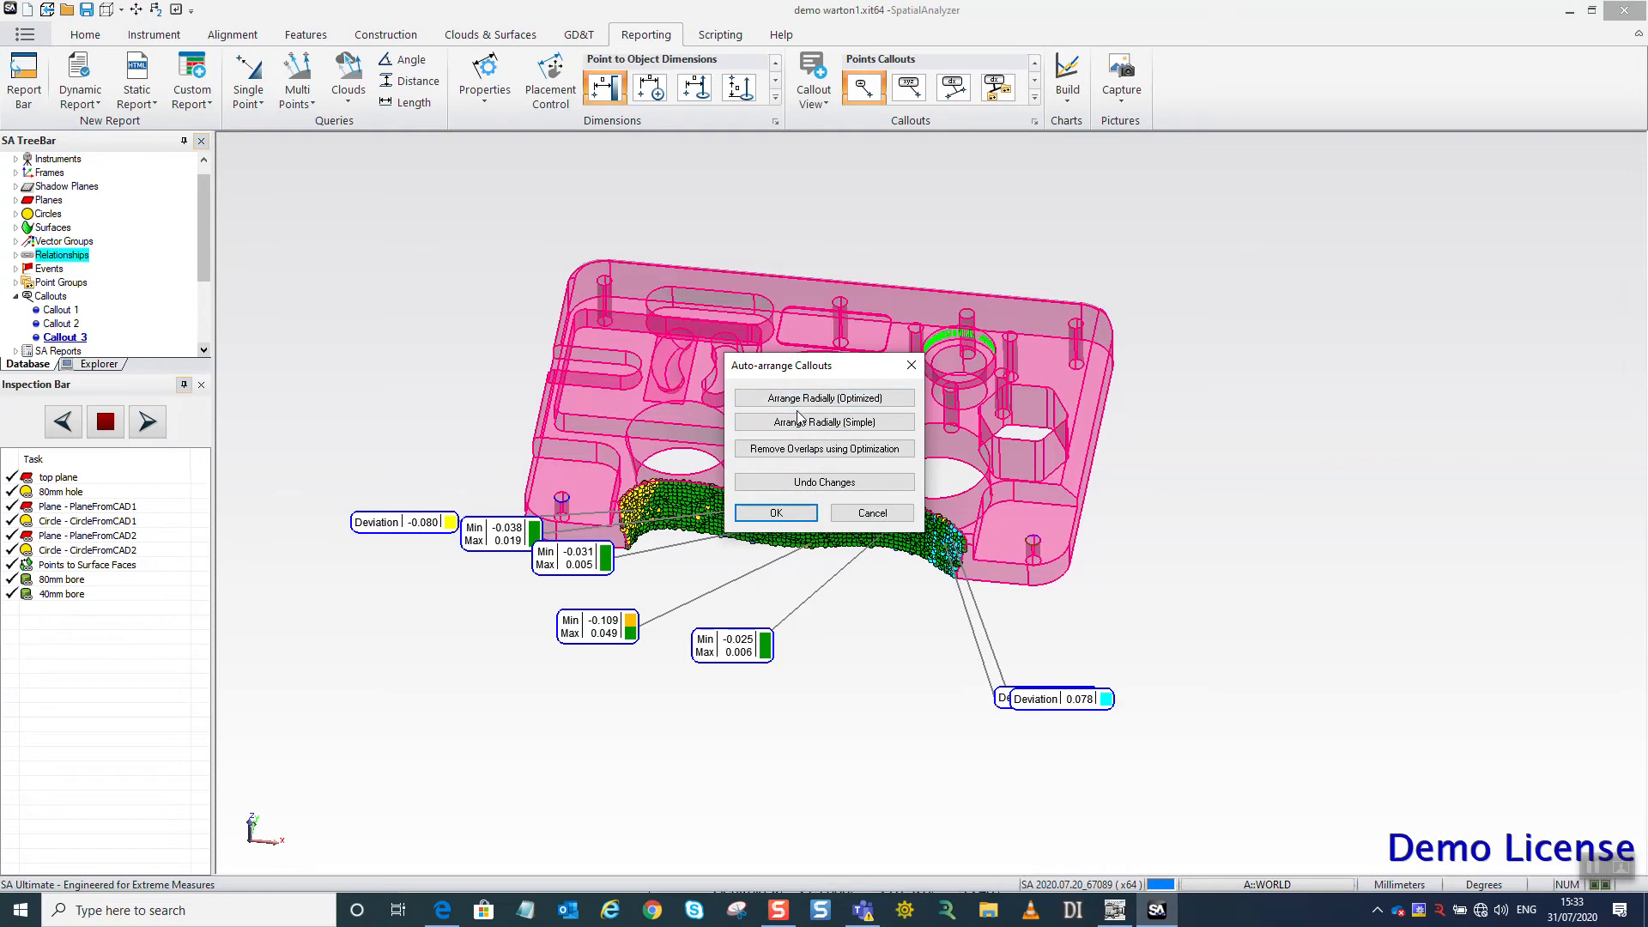
{"action": "left_click", "coordinate": [811, 449]}
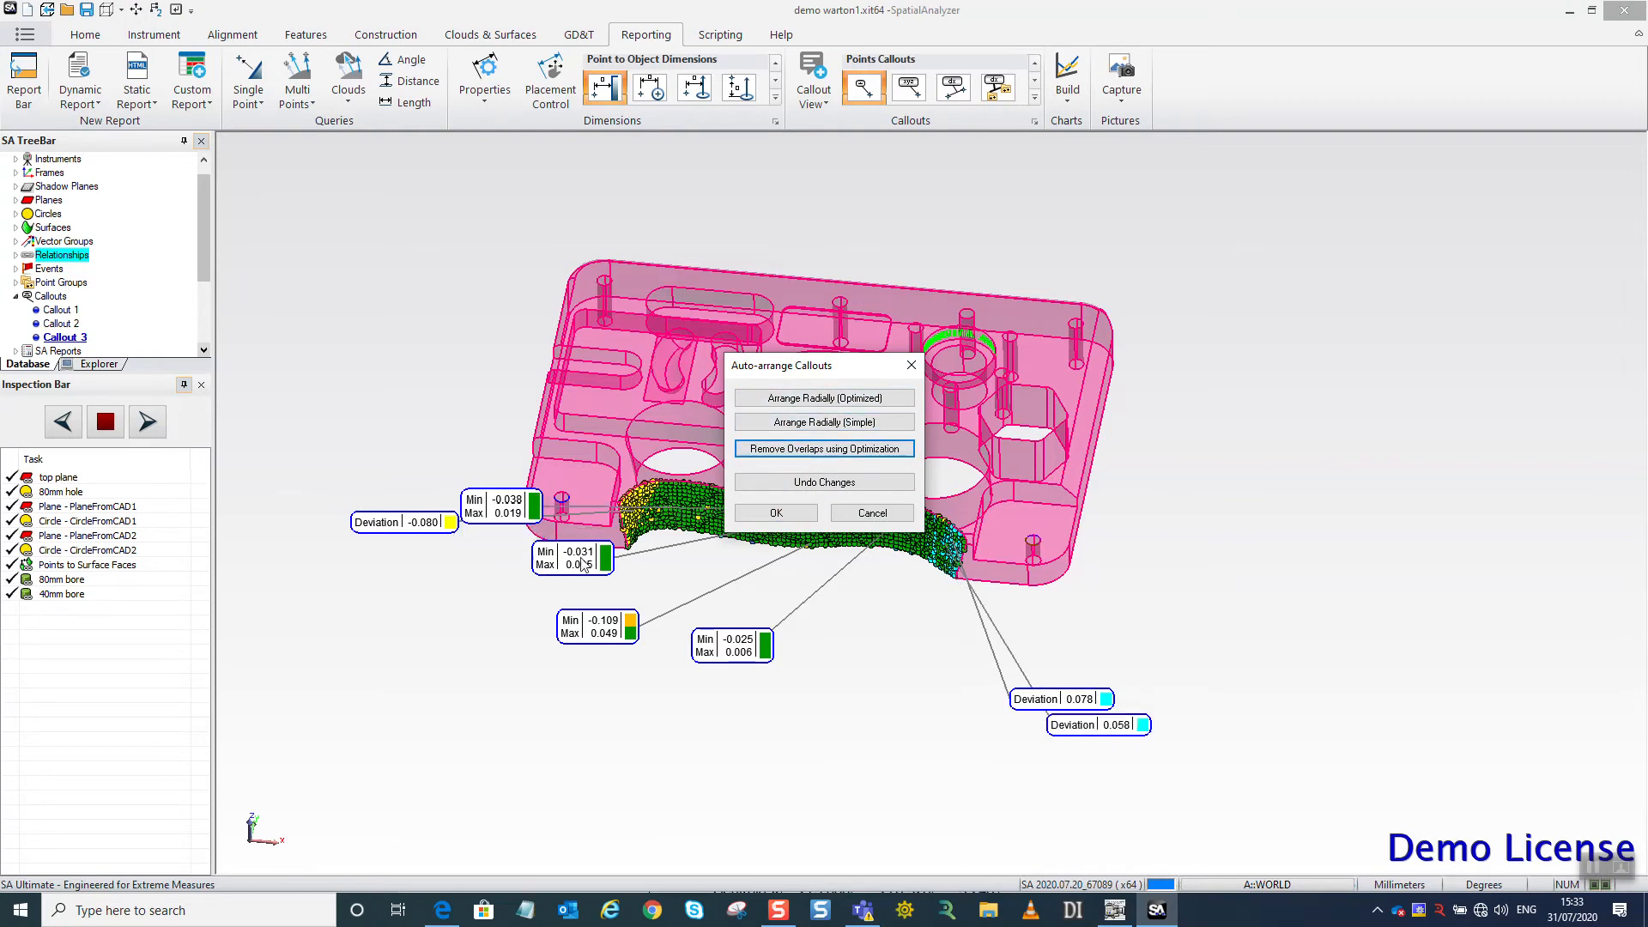
{"action": "left_click", "coordinate": [812, 423]}
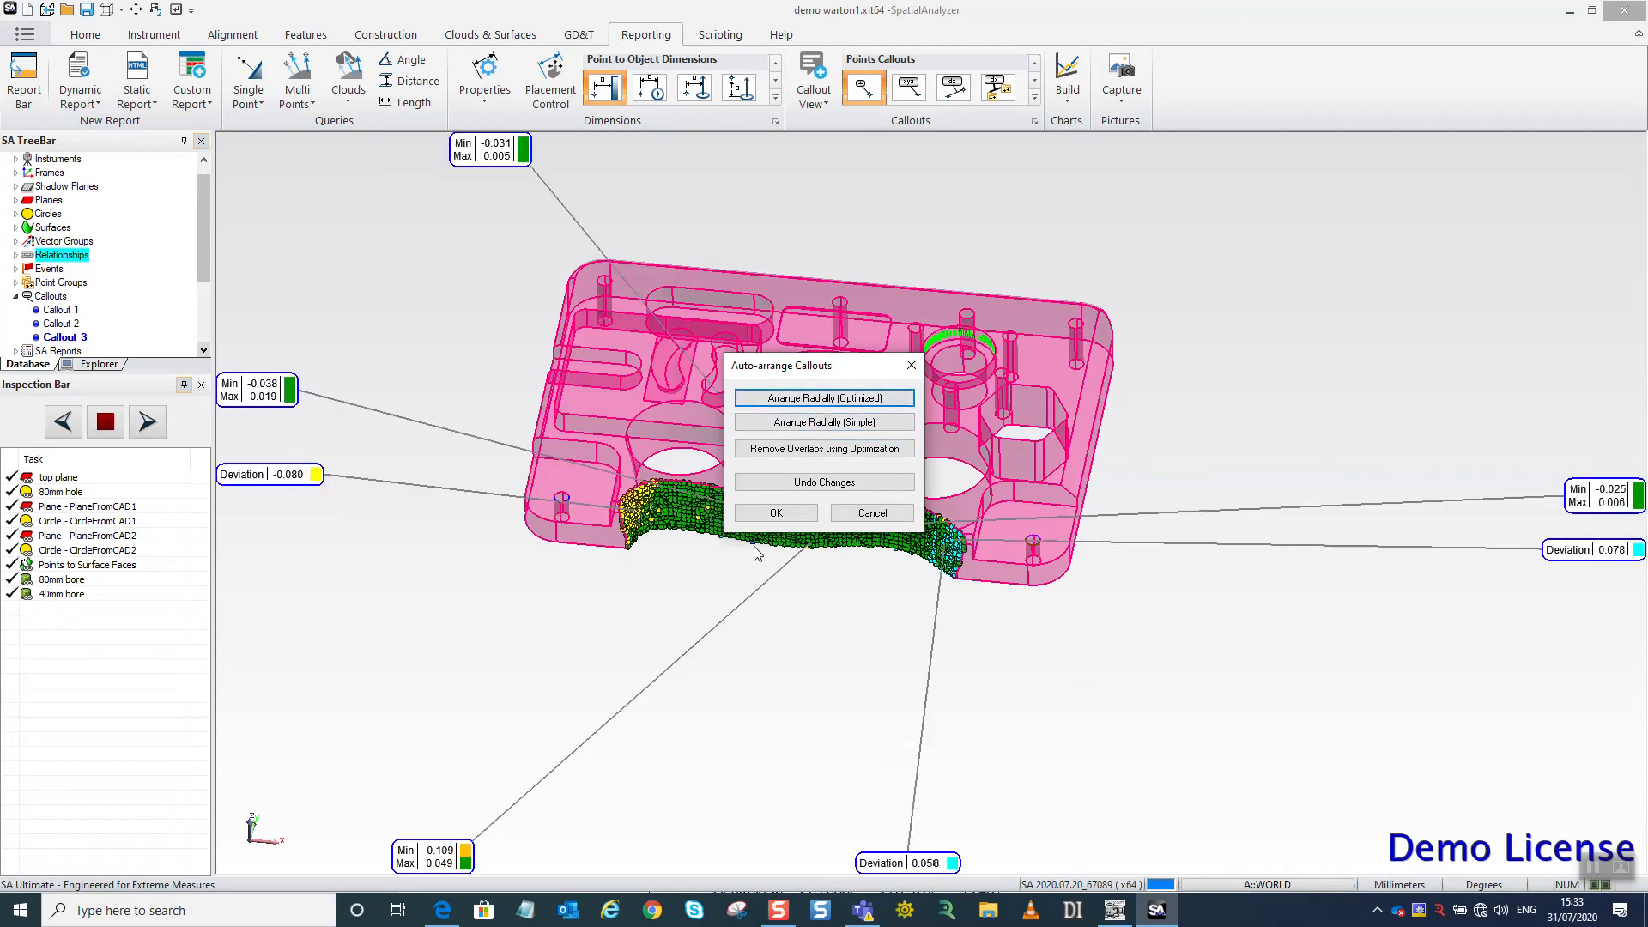
{"action": "left_click", "coordinate": [775, 514]}
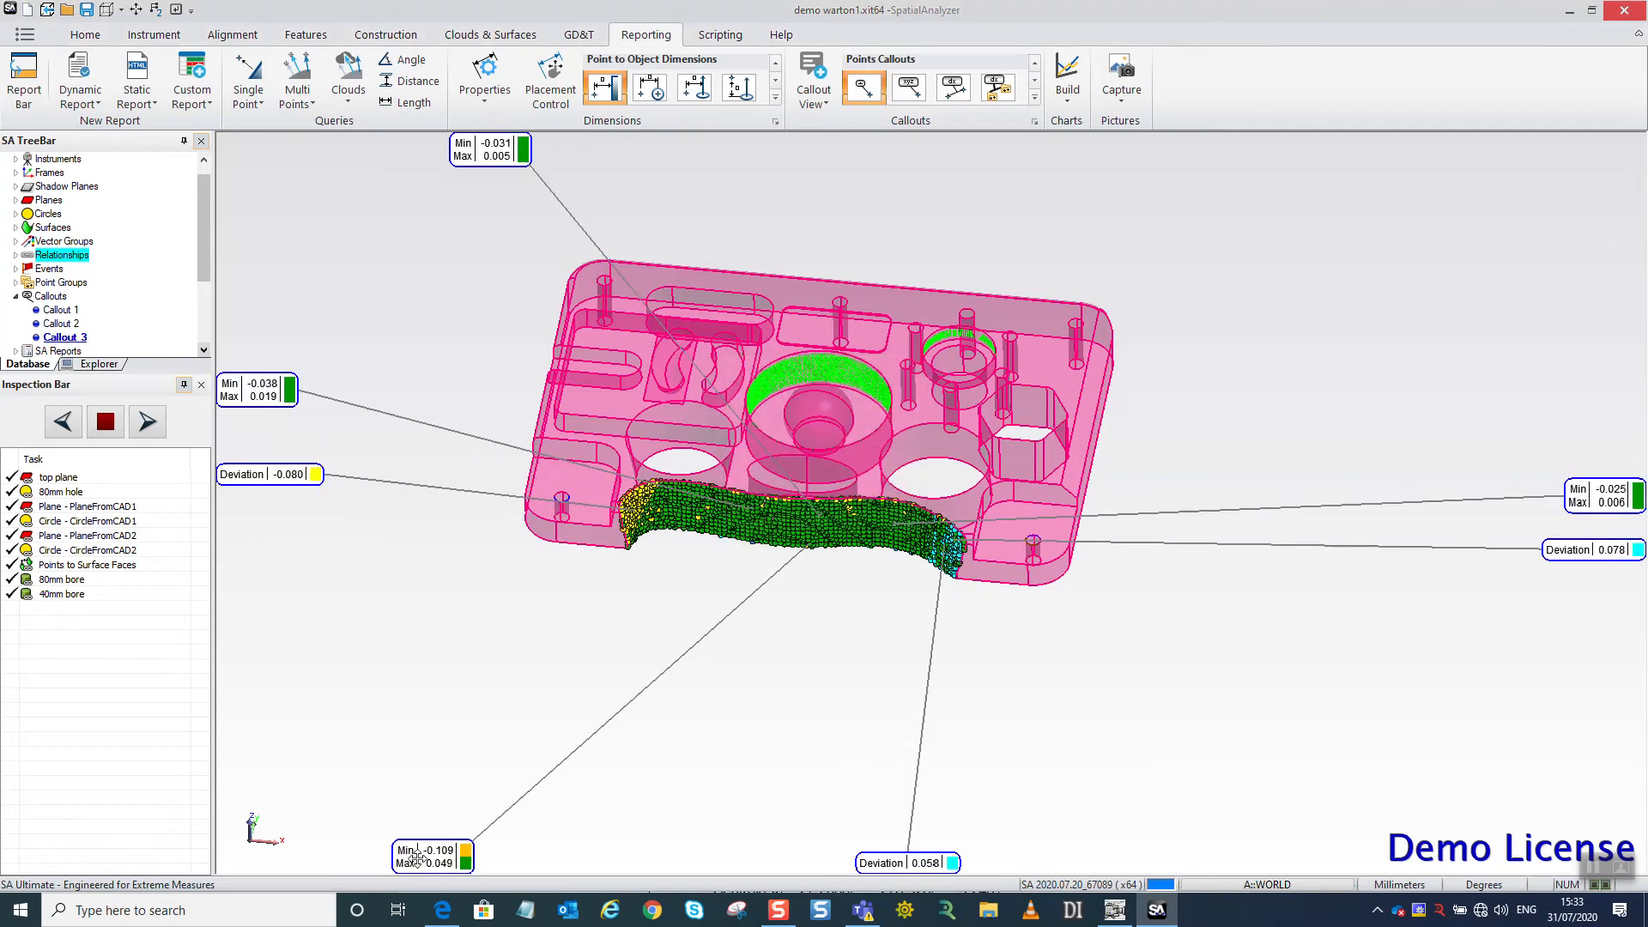
Reposition all seven voxel callouts individually, closer to the part and around its scanned front face.
{"action": "left_click_drag", "start_coordinate": [416, 855], "coordinate": [630, 600]}
{"action": "left_click_drag", "start_coordinate": [300, 478], "coordinate": [450, 580]}
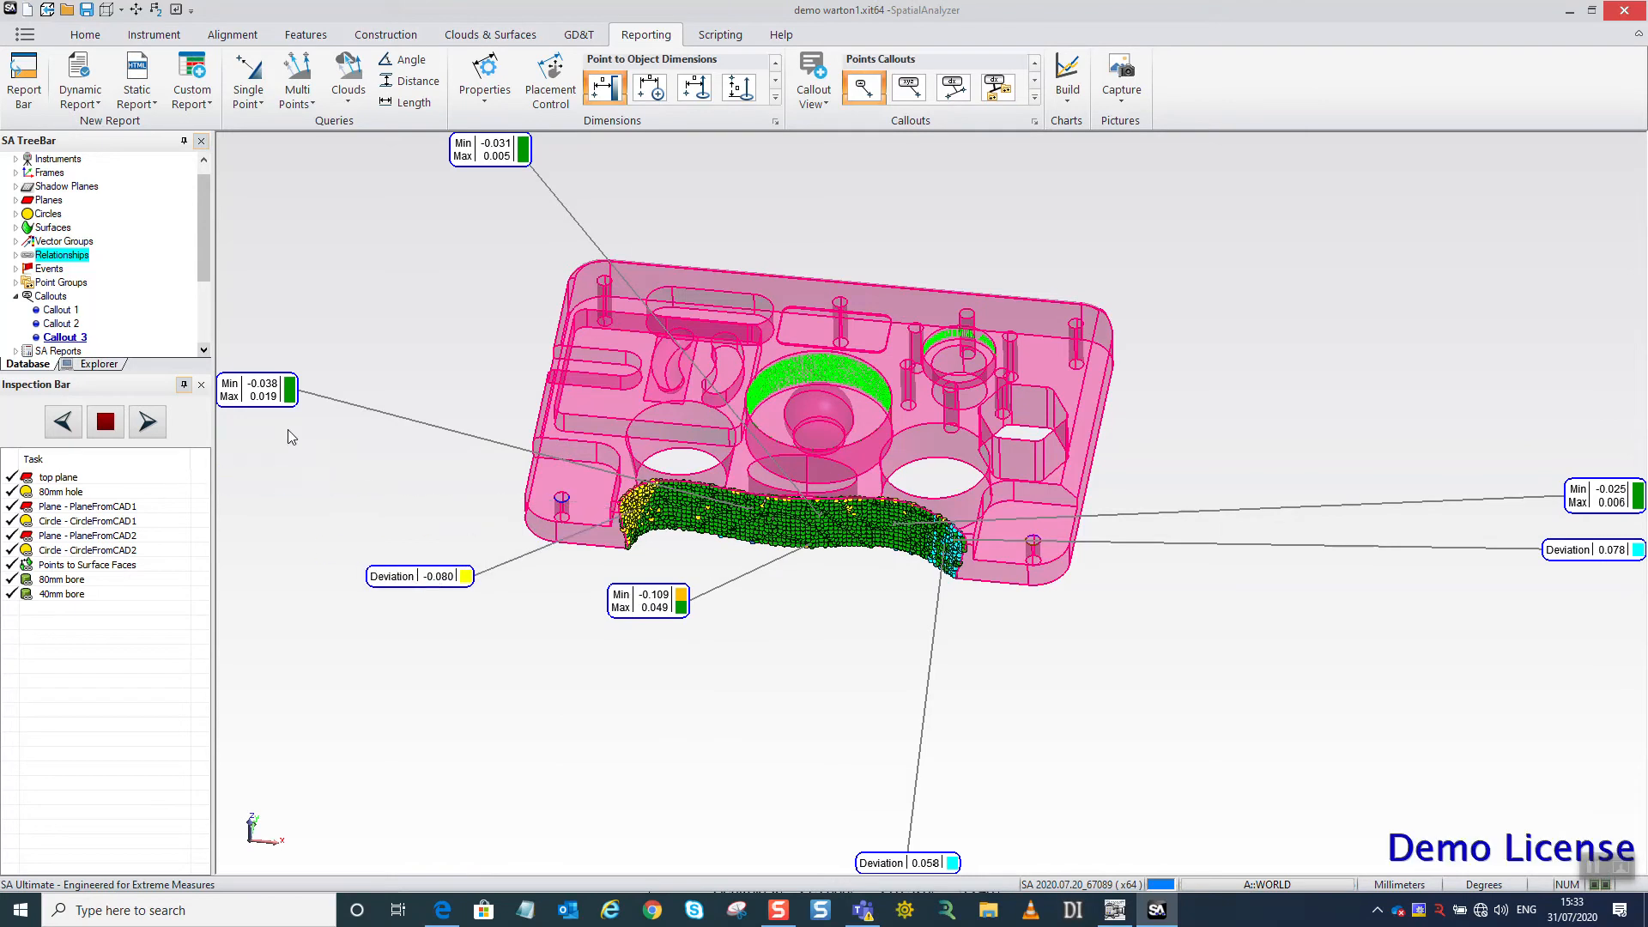
{"action": "left_click_drag", "start_coordinate": [262, 392], "coordinate": [333, 470]}
{"action": "left_click_drag", "start_coordinate": [479, 150], "coordinate": [456, 304]}
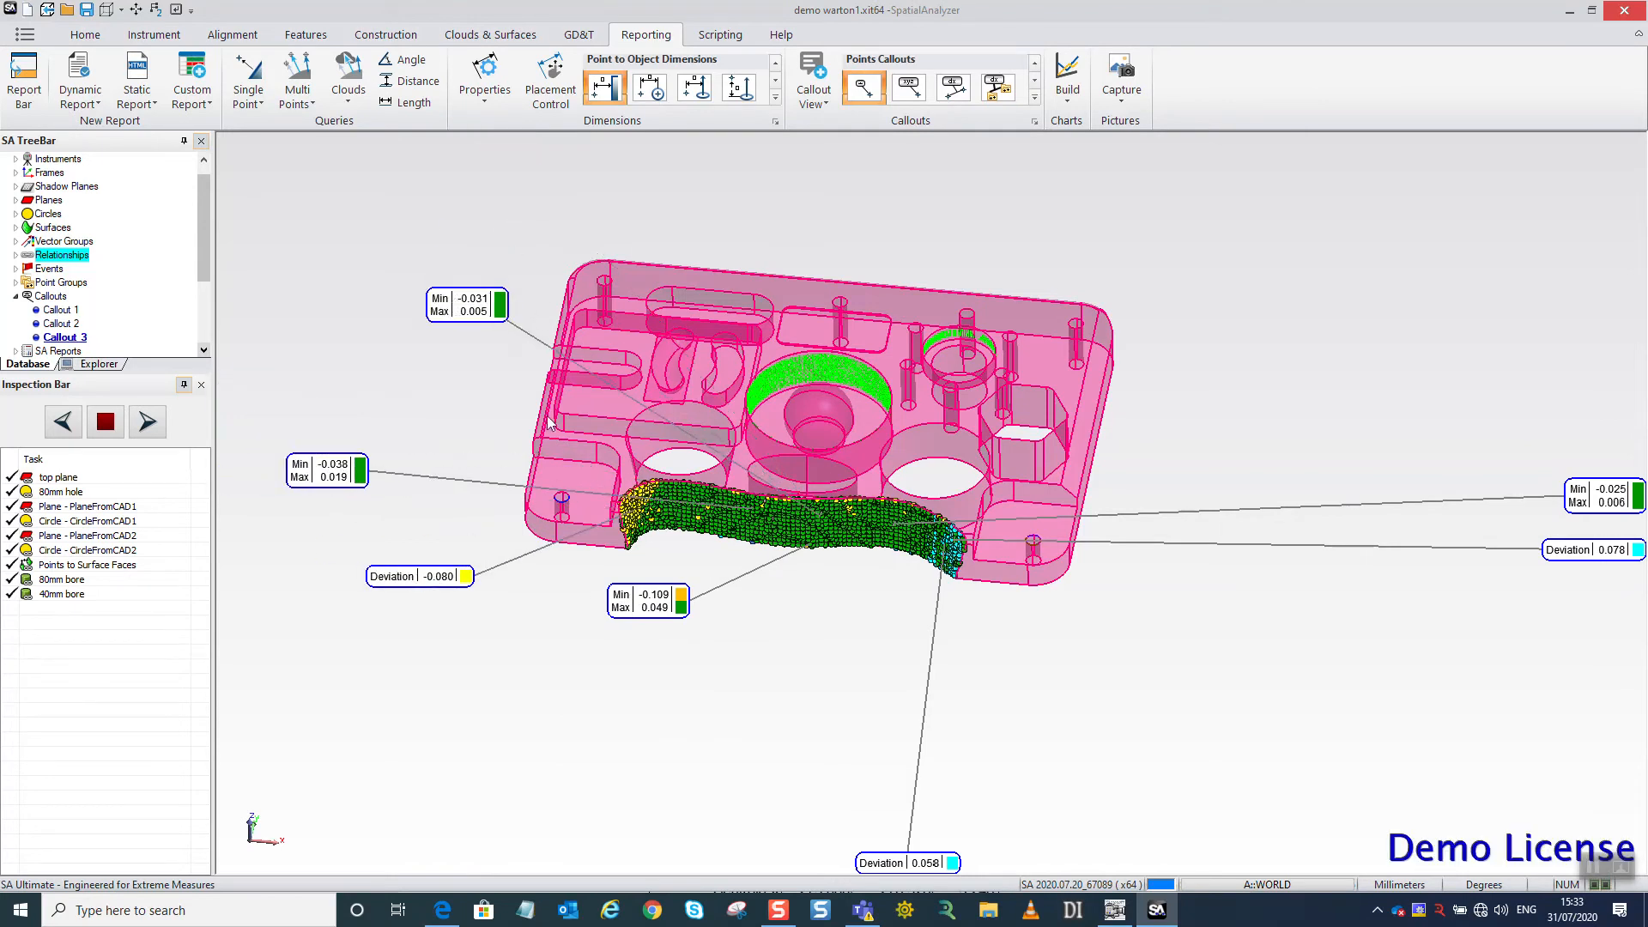
{"action": "left_click_drag", "start_coordinate": [912, 858], "coordinate": [826, 639]}
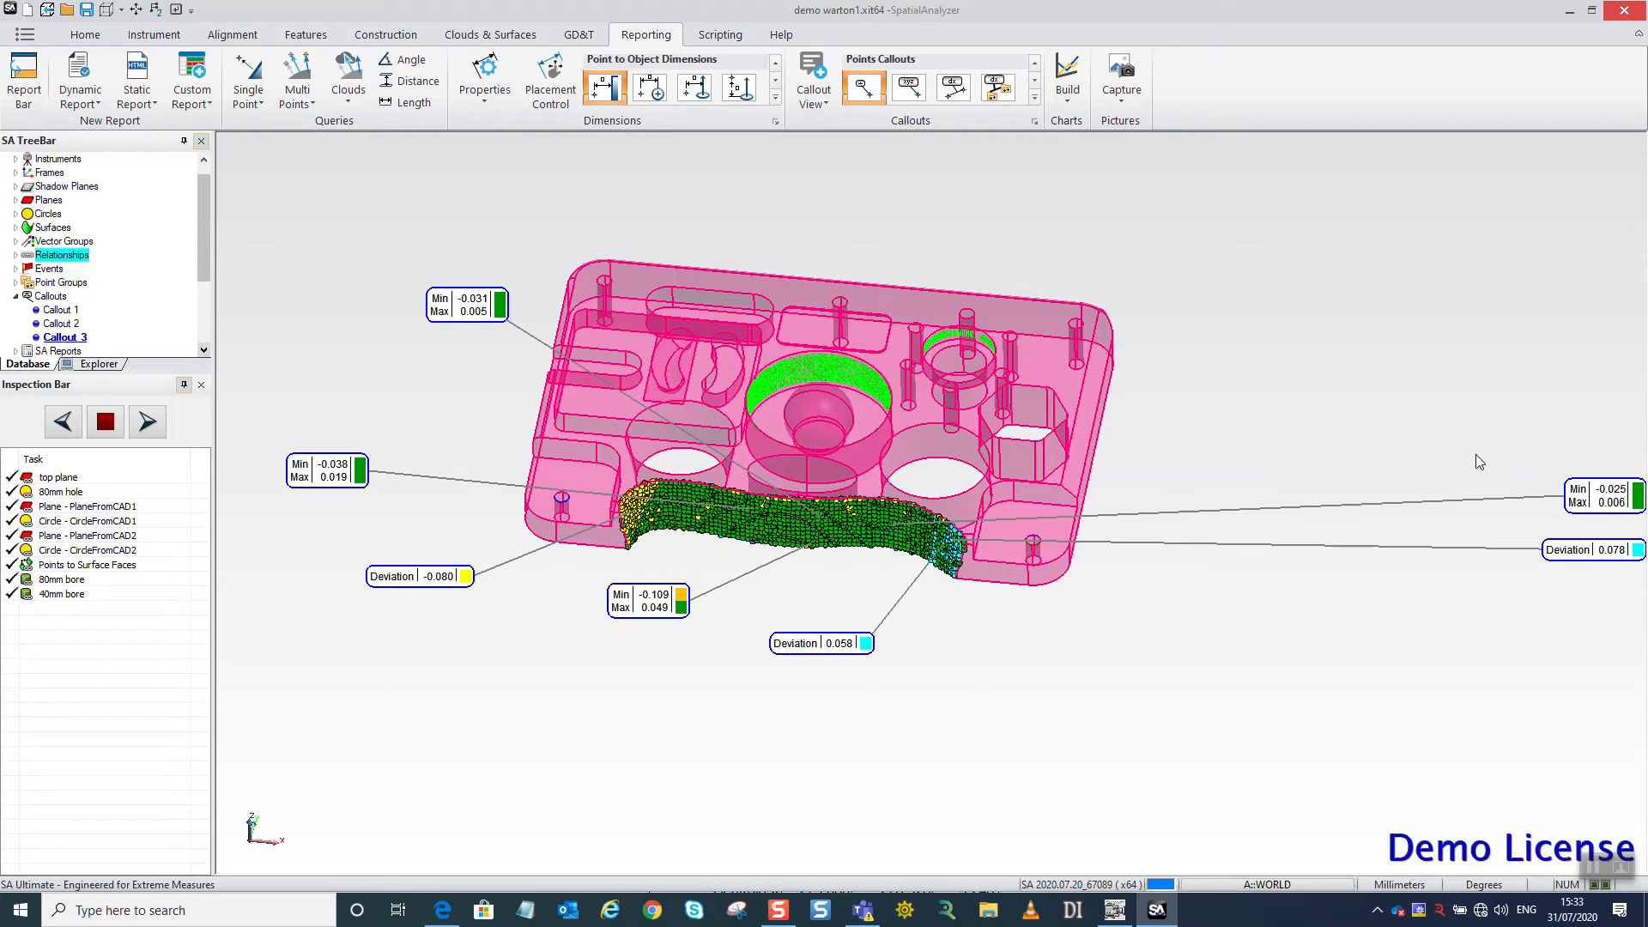
{"action": "left_click_drag", "start_coordinate": [1583, 502], "coordinate": [629, 748]}
{"action": "left_click_drag", "start_coordinate": [1601, 543], "coordinate": [1013, 708]}
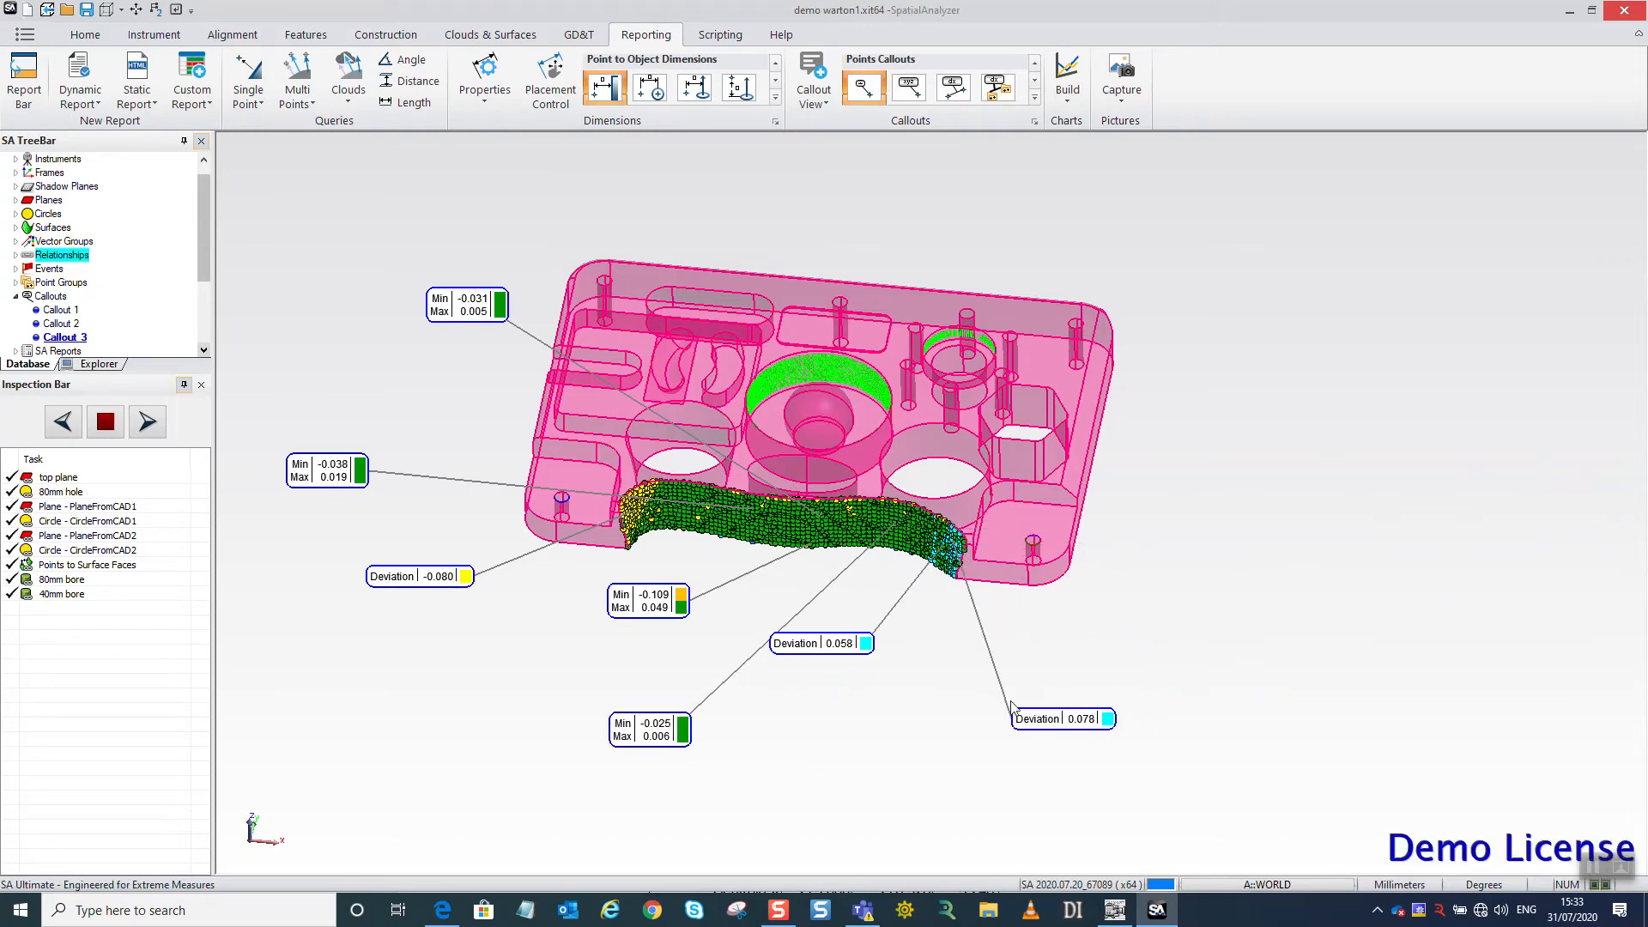
Generate a composite quick report for all relationships.
{"action": "right_click", "coordinate": [69, 255]}
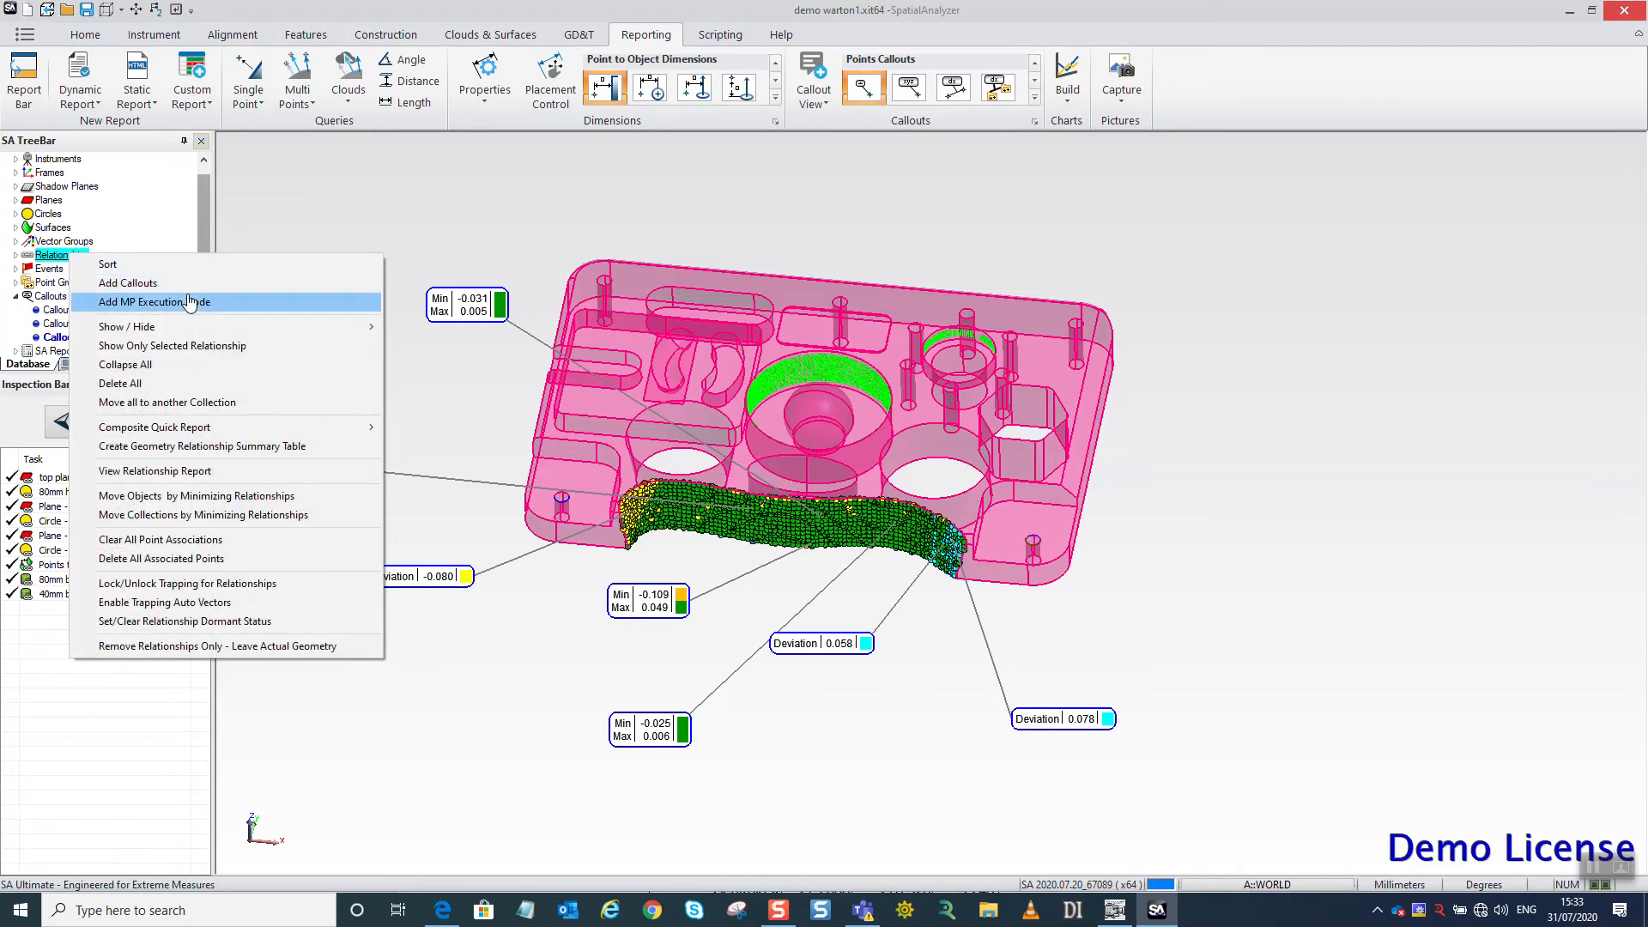
{"action": "mouse_move", "coordinate": [223, 426]}
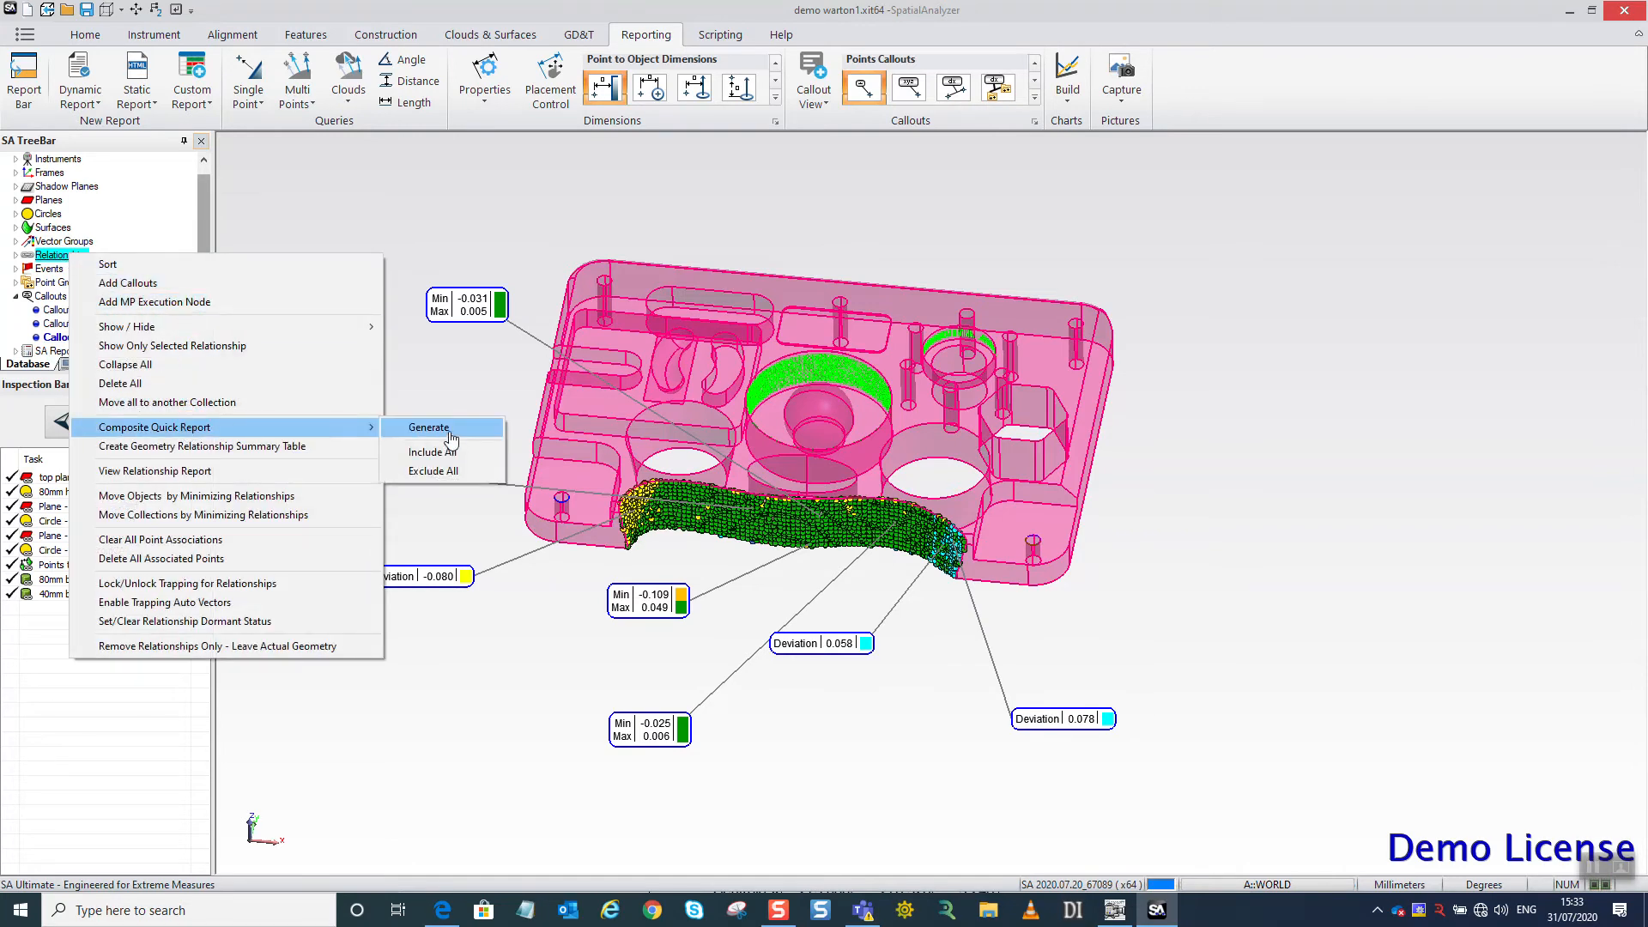
{"action": "left_click", "coordinate": [456, 440]}
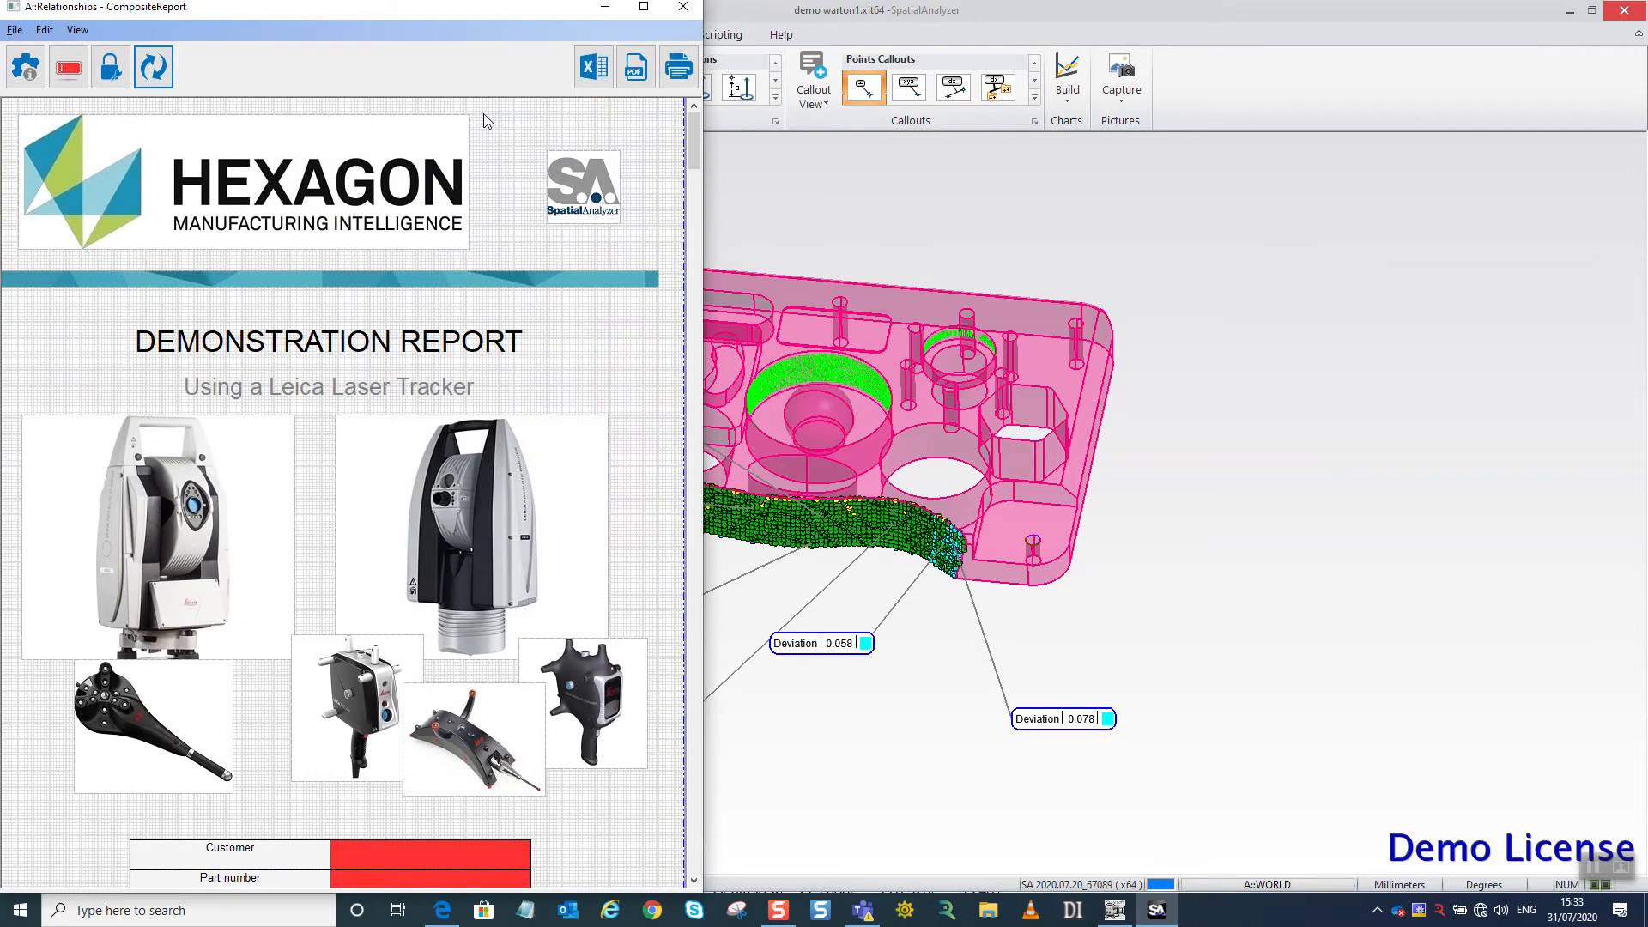
Export the report to the Desktop as Relationships - CompositeReport.pdf, leaving its required fields empty.
{"action": "left_click", "coordinate": [676, 82]}
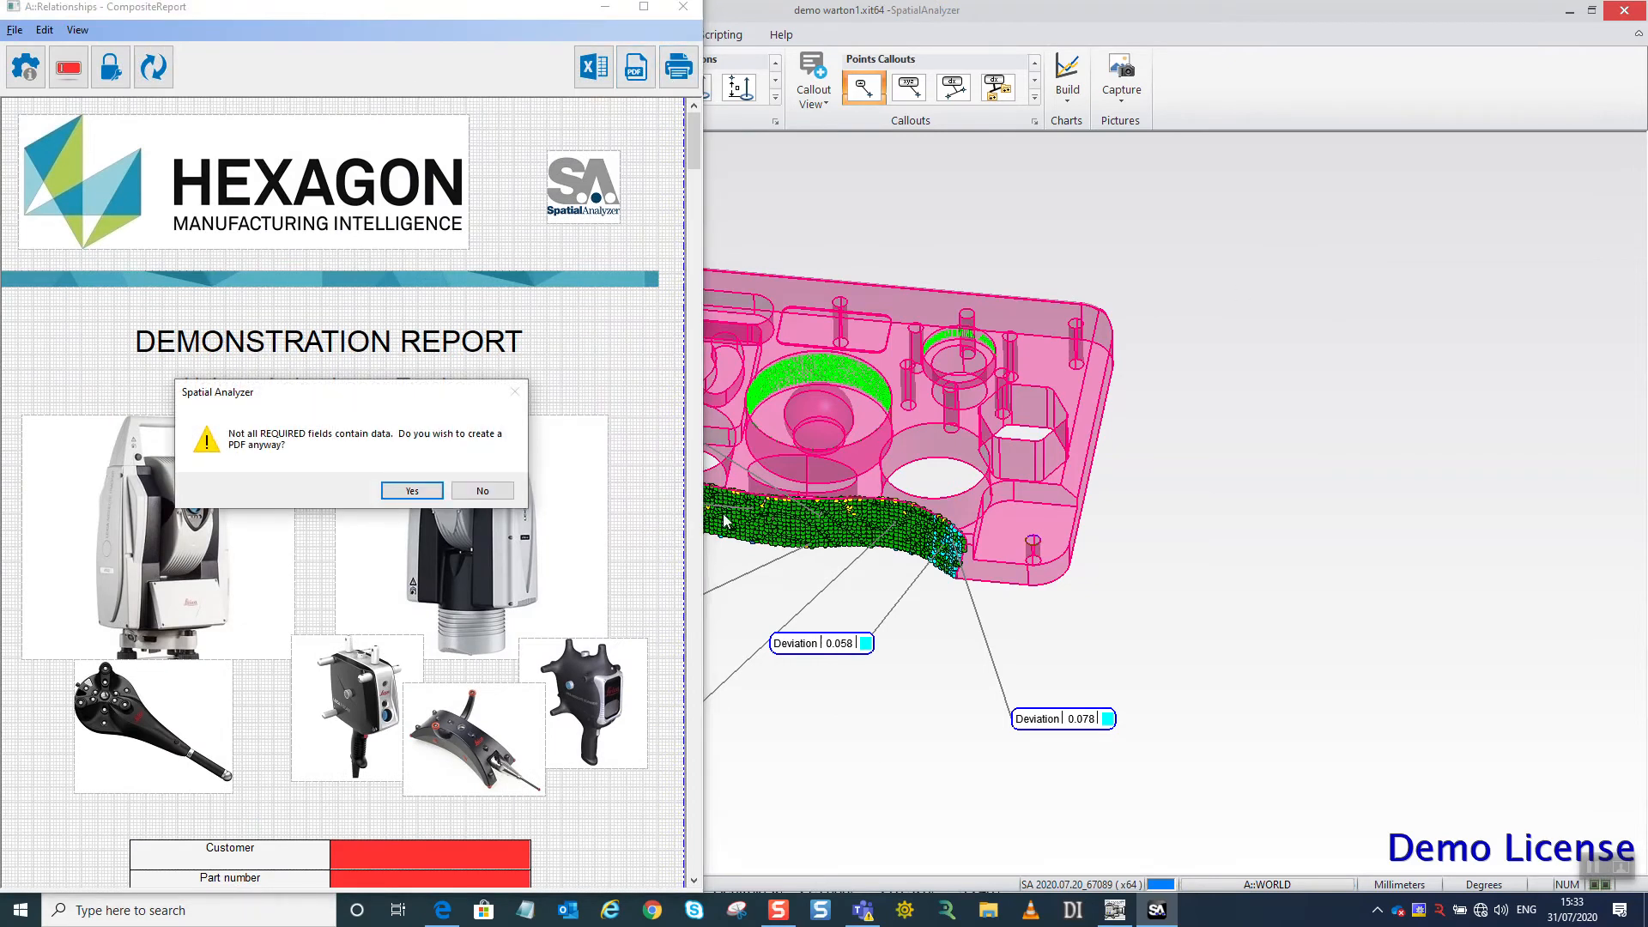
{"action": "left_click", "coordinate": [412, 490]}
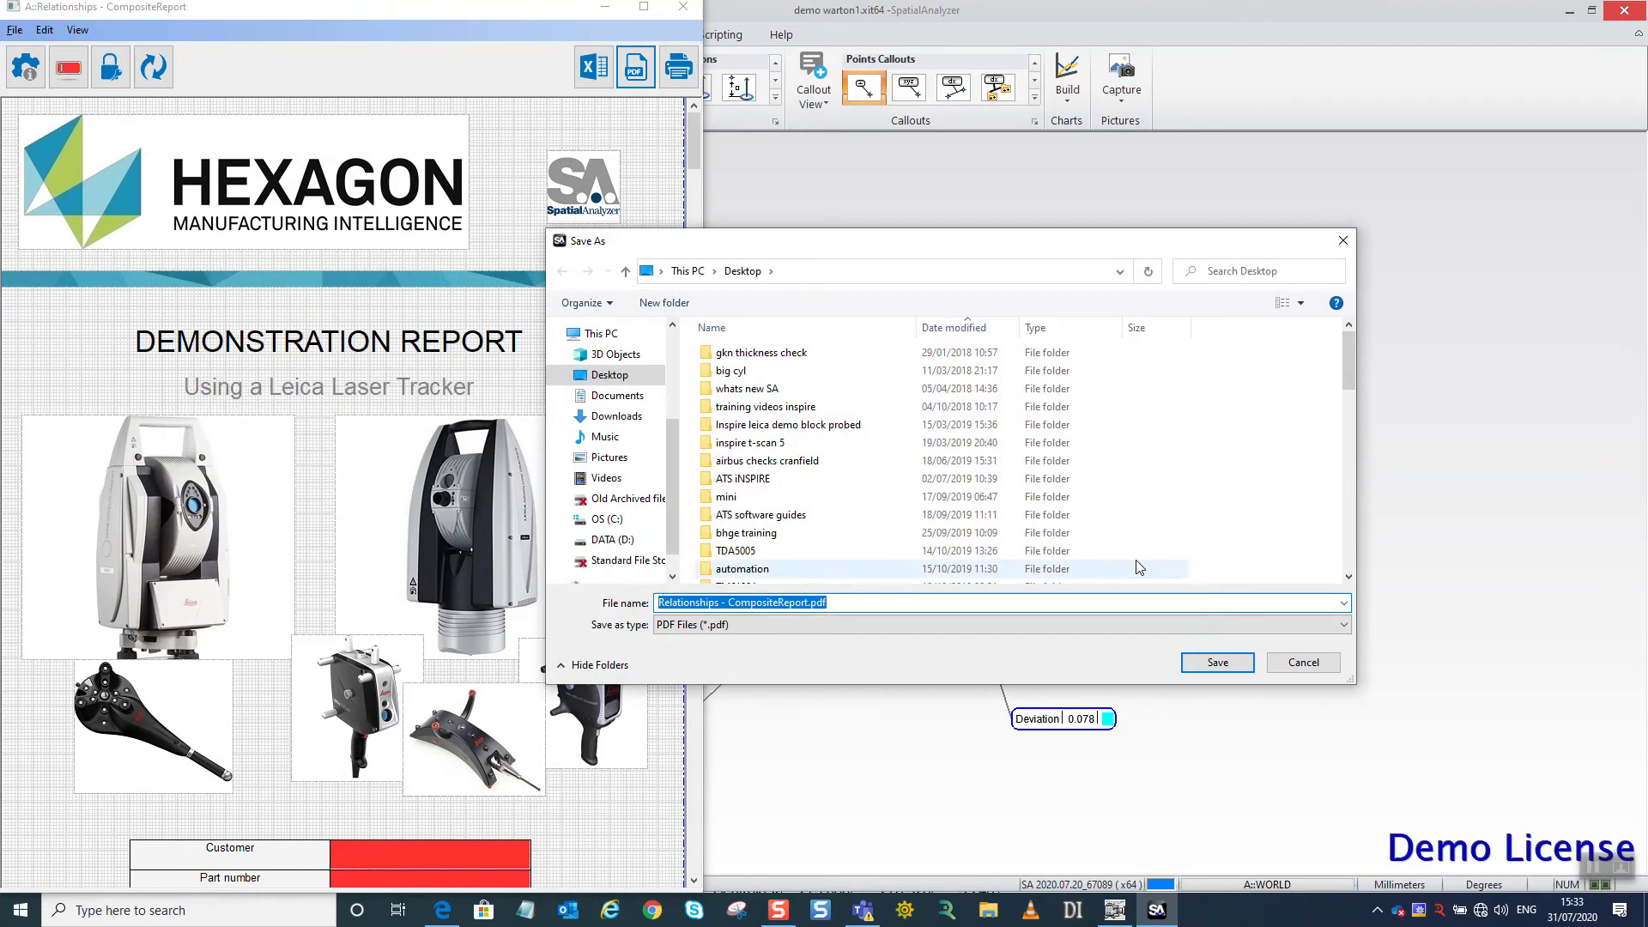
{"action": "left_click", "coordinate": [1215, 668]}
{"action": "left_click", "coordinate": [861, 458]}
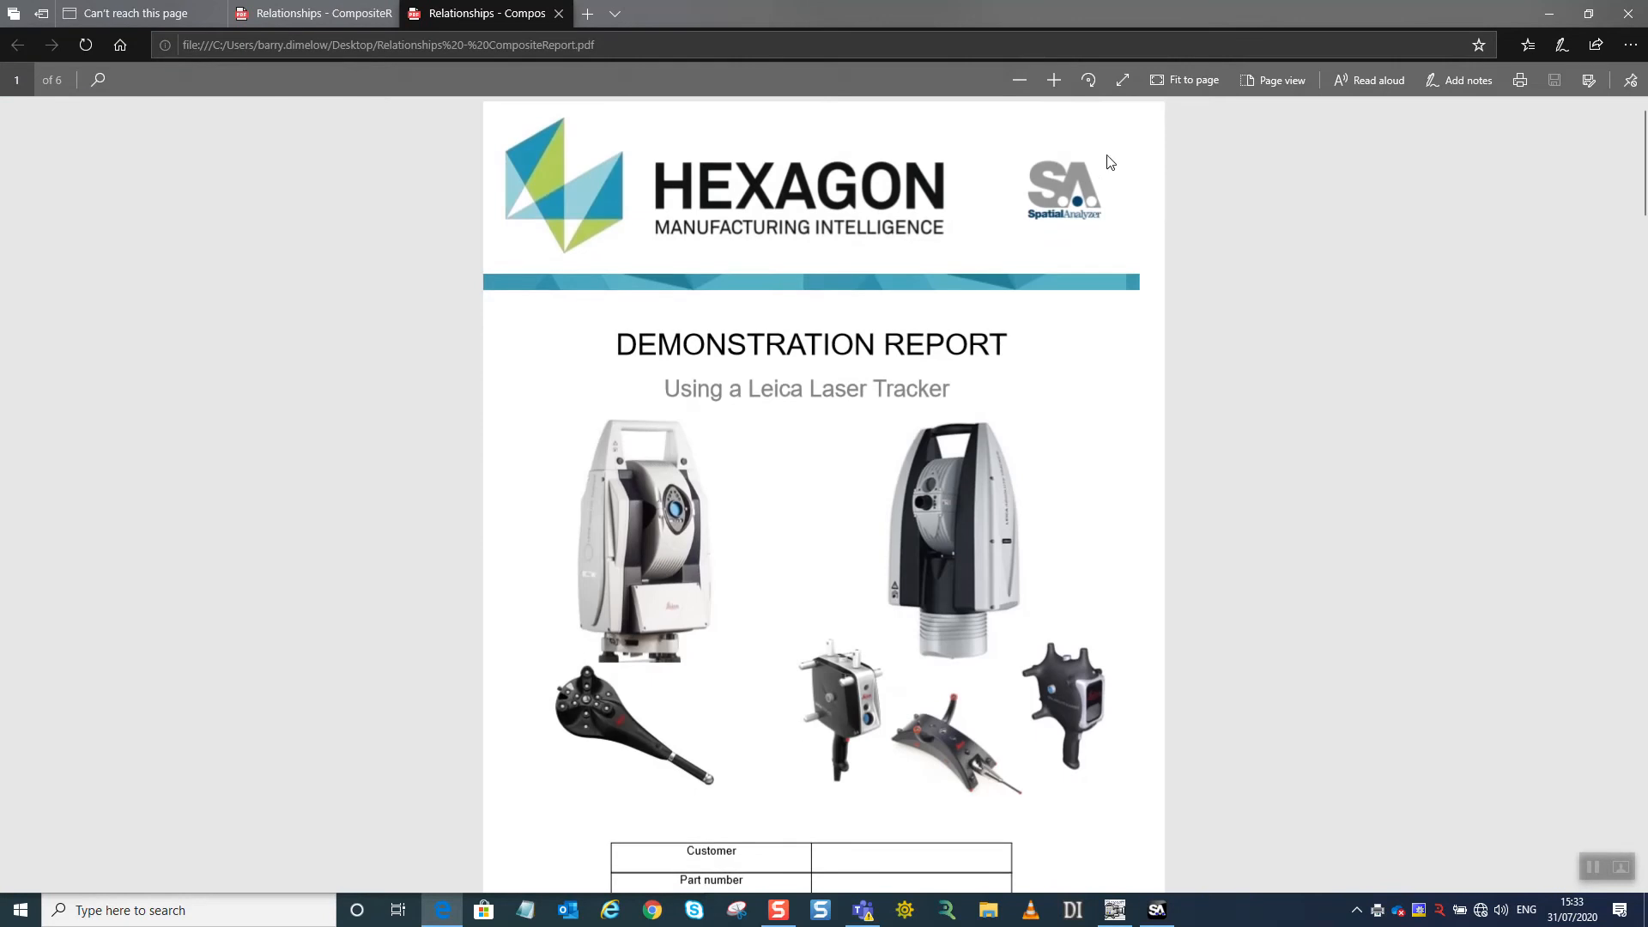
Examine the exported PDF enlarged, from the cover through the geometry relationship tables to the point-by-point surface deviations.
{"action": "left_click", "coordinate": [1053, 80]}
{"action": "scroll", "coordinate": [806, 510], "scroll_direction": "down", "scroll_amount": 15}
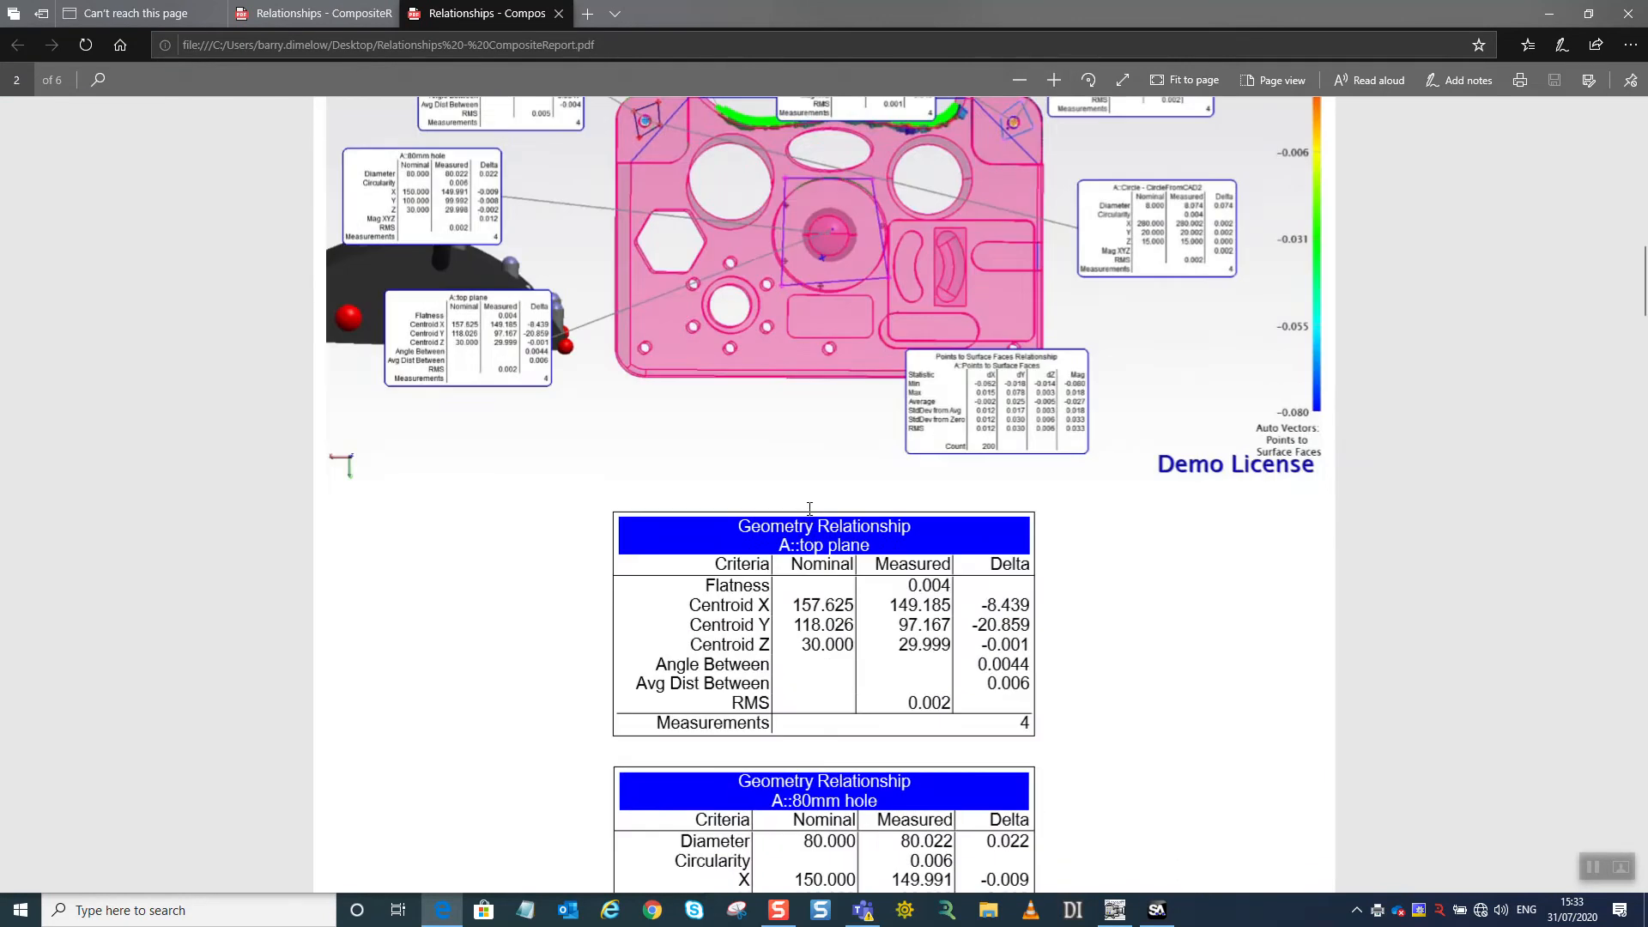
{"action": "scroll", "coordinate": [807, 513], "scroll_direction": "down", "scroll_amount": 20}
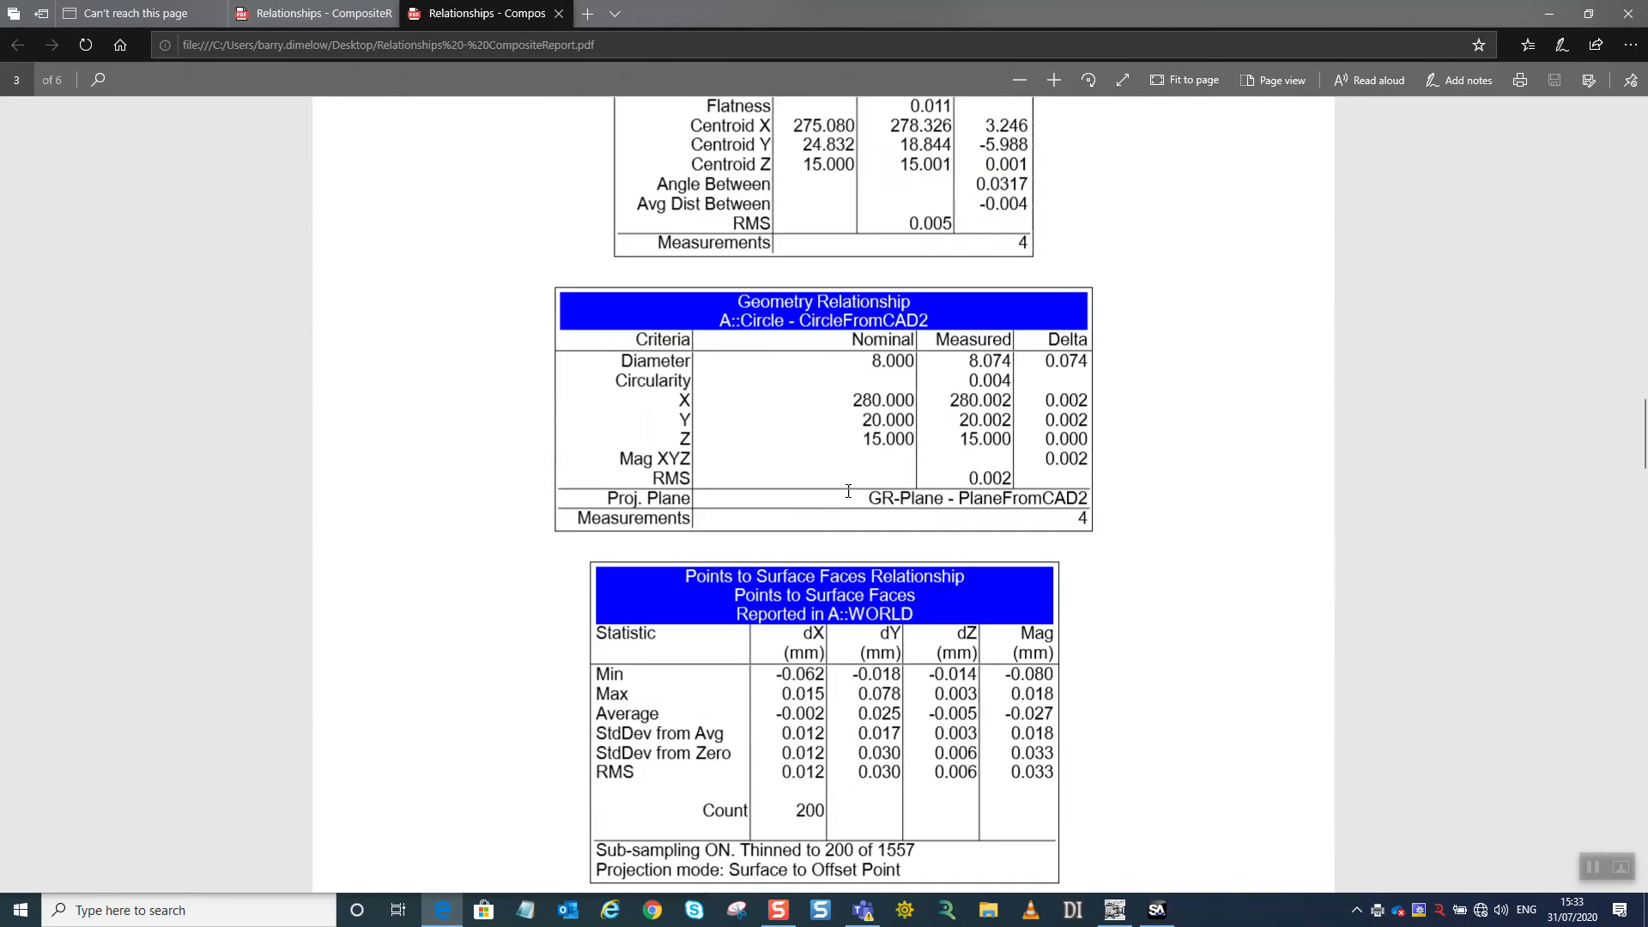
{"action": "scroll", "coordinate": [853, 493], "scroll_direction": "down", "scroll_amount": 20}
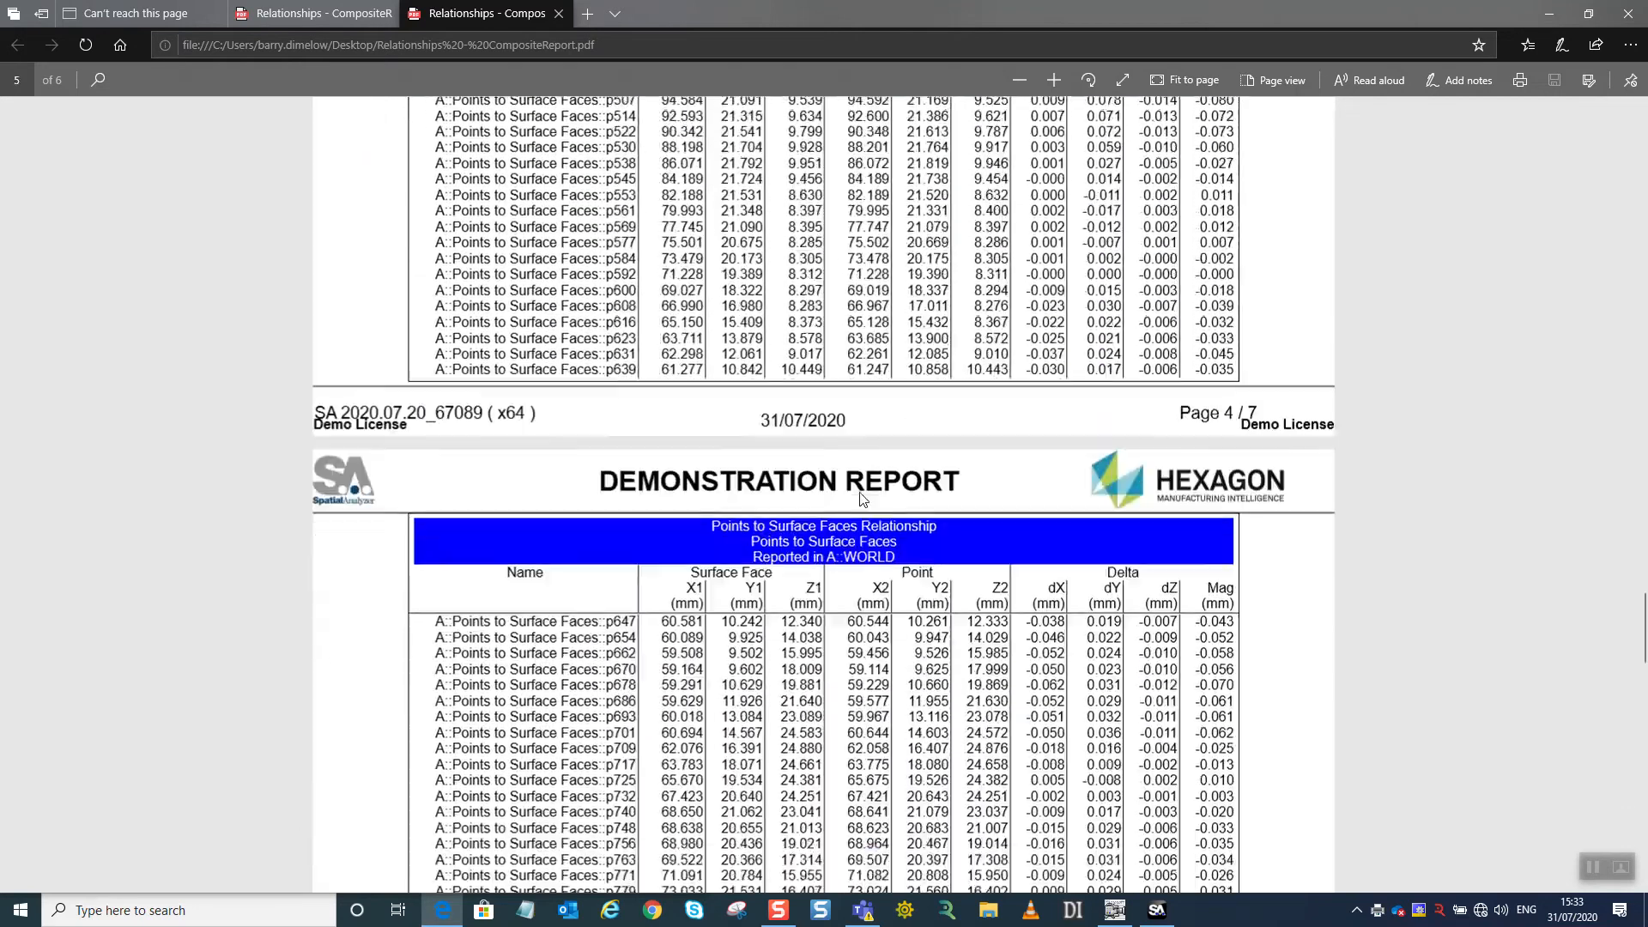
{"action": "scroll", "coordinate": [861, 493], "scroll_direction": "down", "scroll_amount": 20}
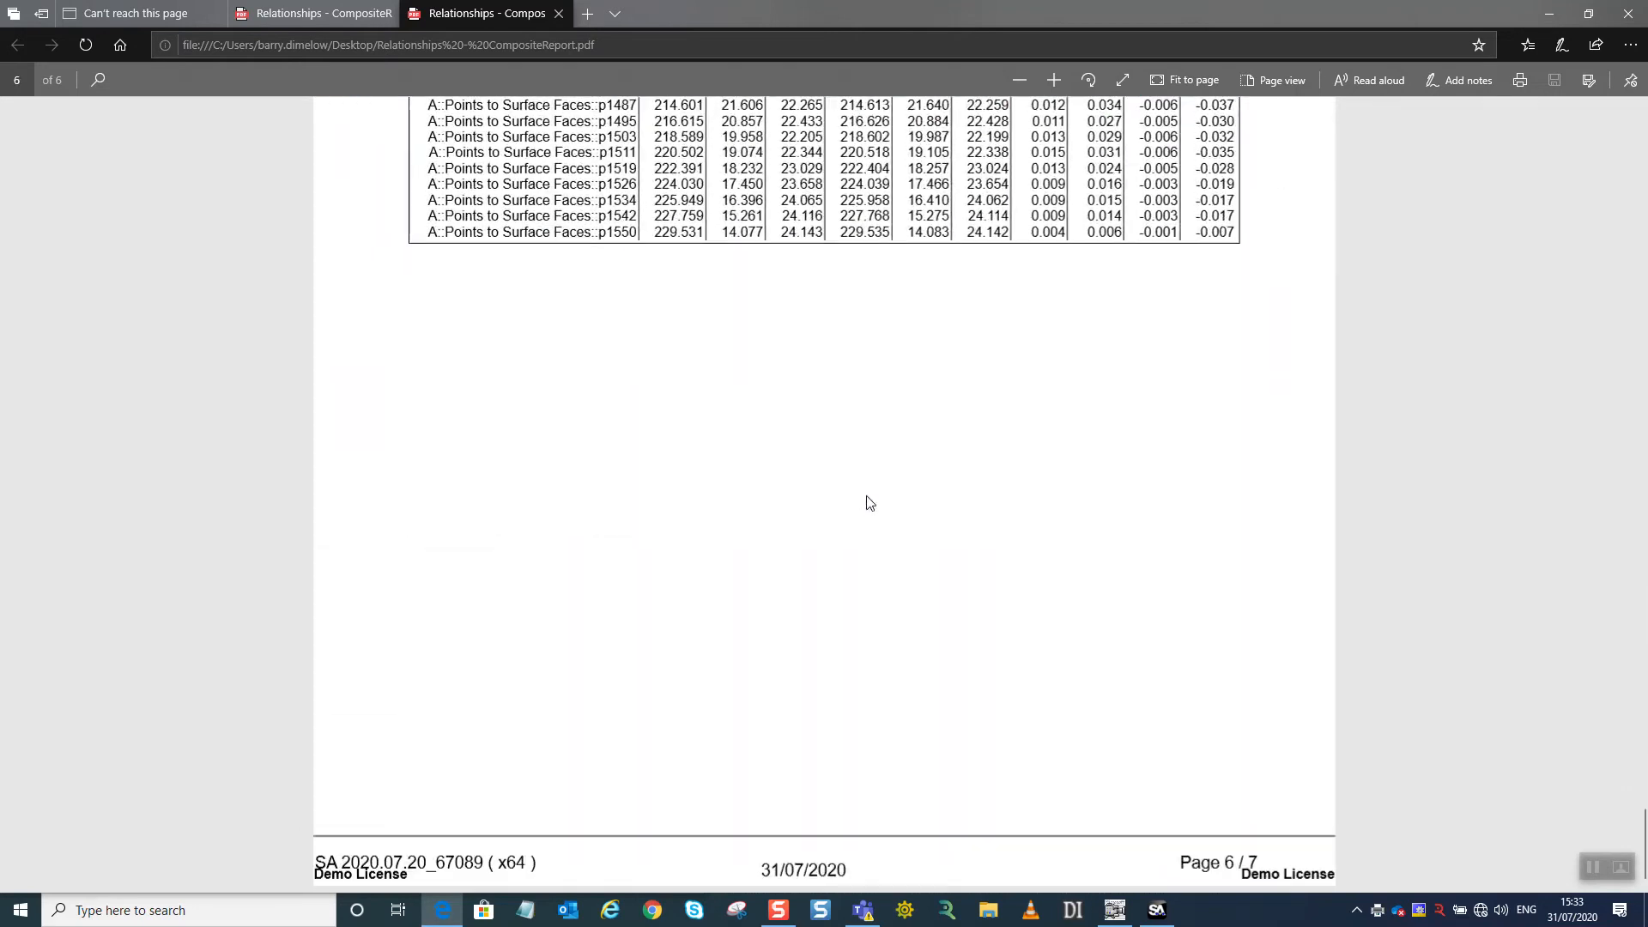
{"action": "scroll", "coordinate": [867, 502], "scroll_direction": "up", "scroll_amount": 20}
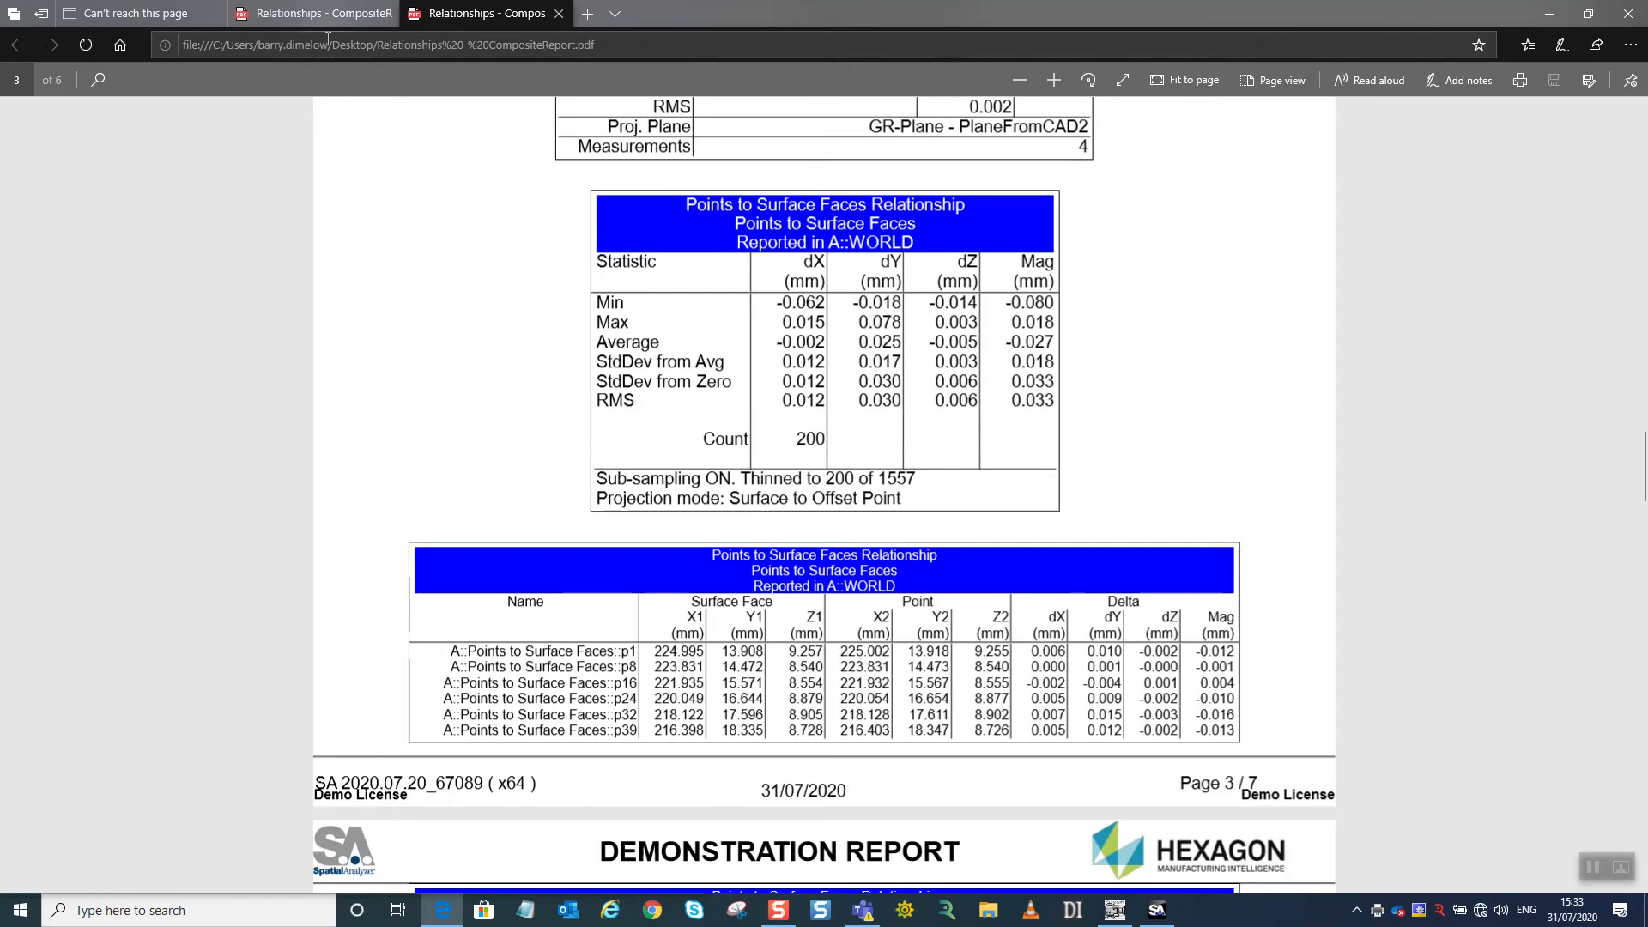
Compare the other open report PDF with the new one, checking the cover details, the annotated part picture and the tables.
{"action": "left_click", "coordinate": [318, 14]}
{"action": "scroll", "coordinate": [829, 481], "scroll_direction": "down", "scroll_amount": 15}
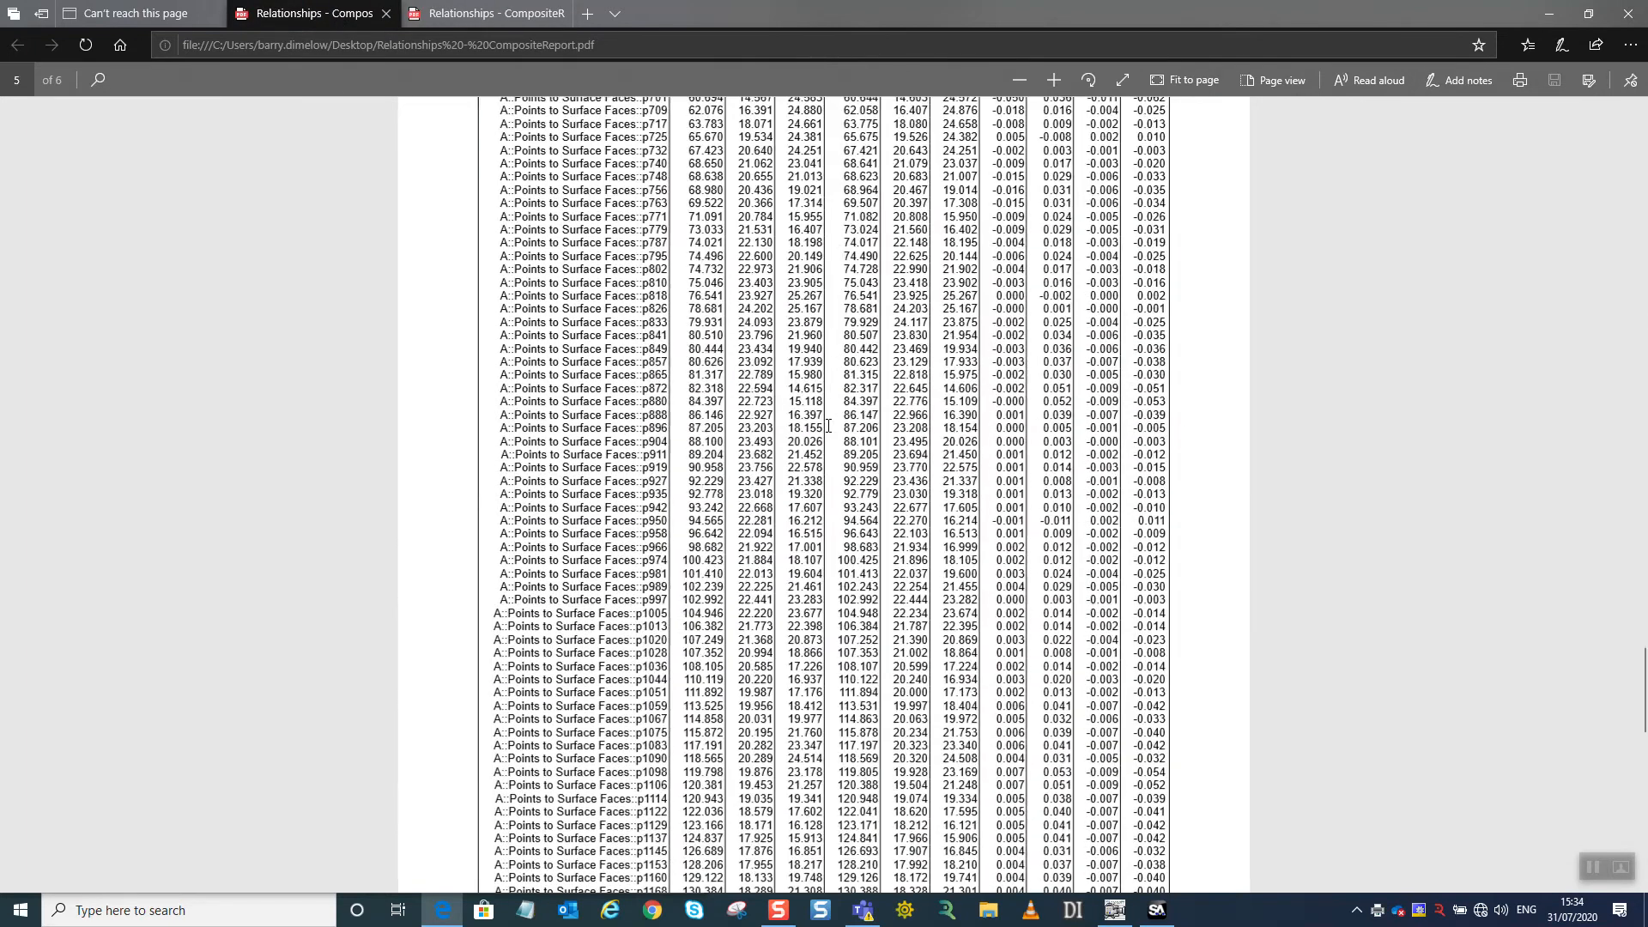
{"action": "scroll", "coordinate": [828, 427], "scroll_direction": "up", "scroll_amount": 20}
{"action": "scroll", "coordinate": [867, 422], "scroll_direction": "down", "scroll_amount": 10}
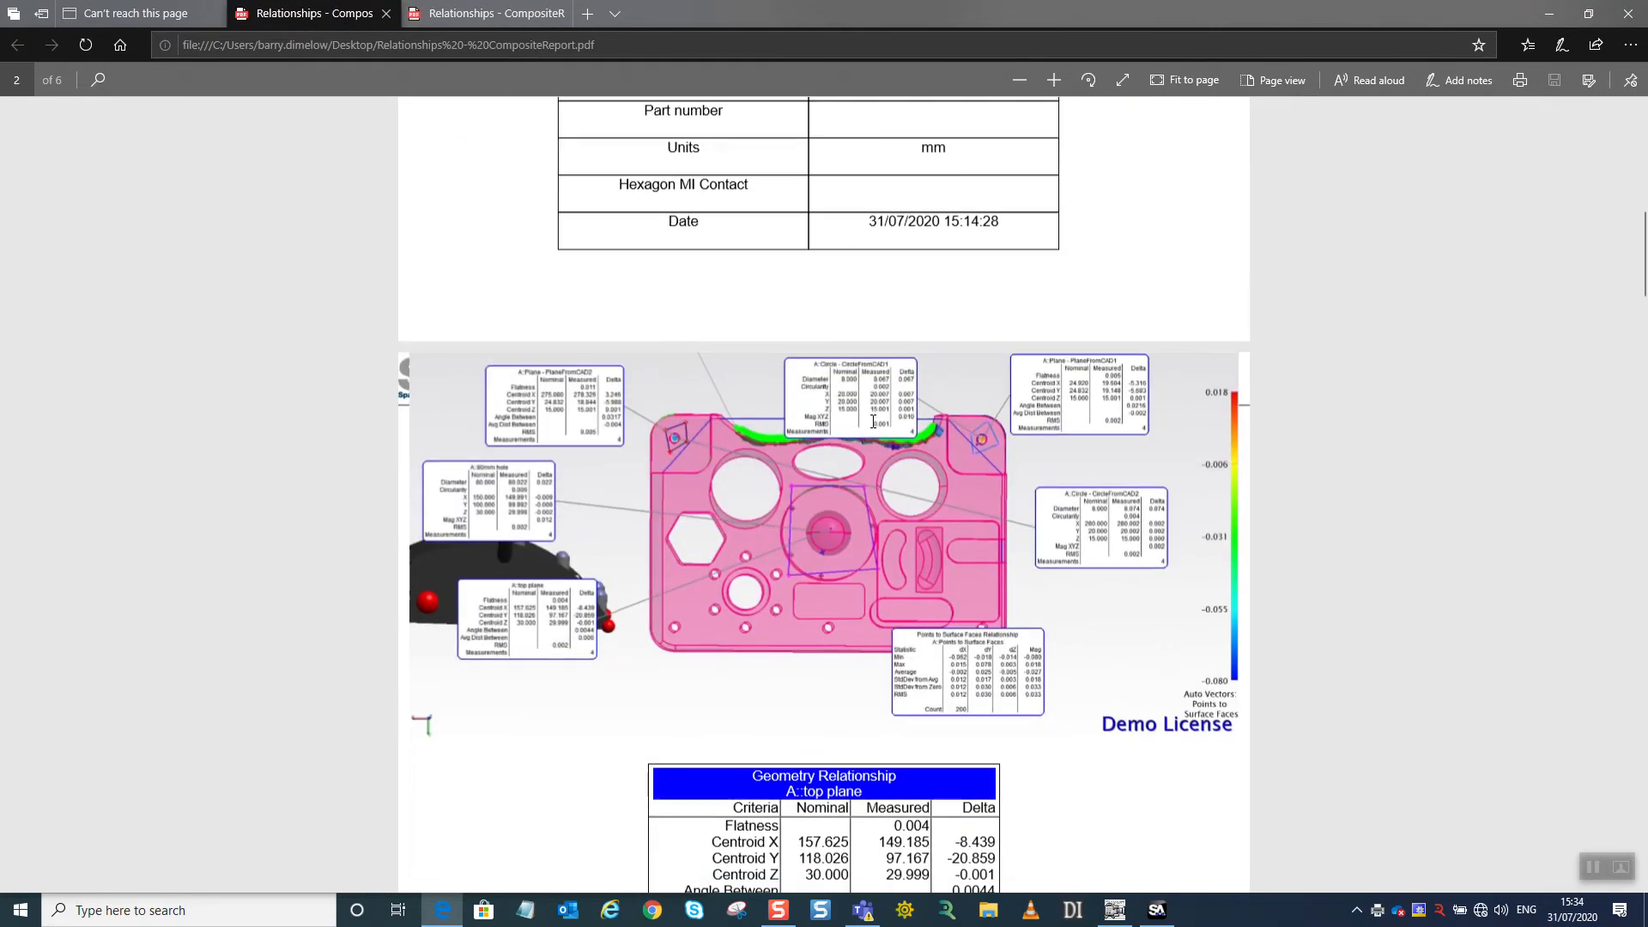
{"action": "scroll", "coordinate": [873, 424], "scroll_direction": "up", "scroll_amount": 5}
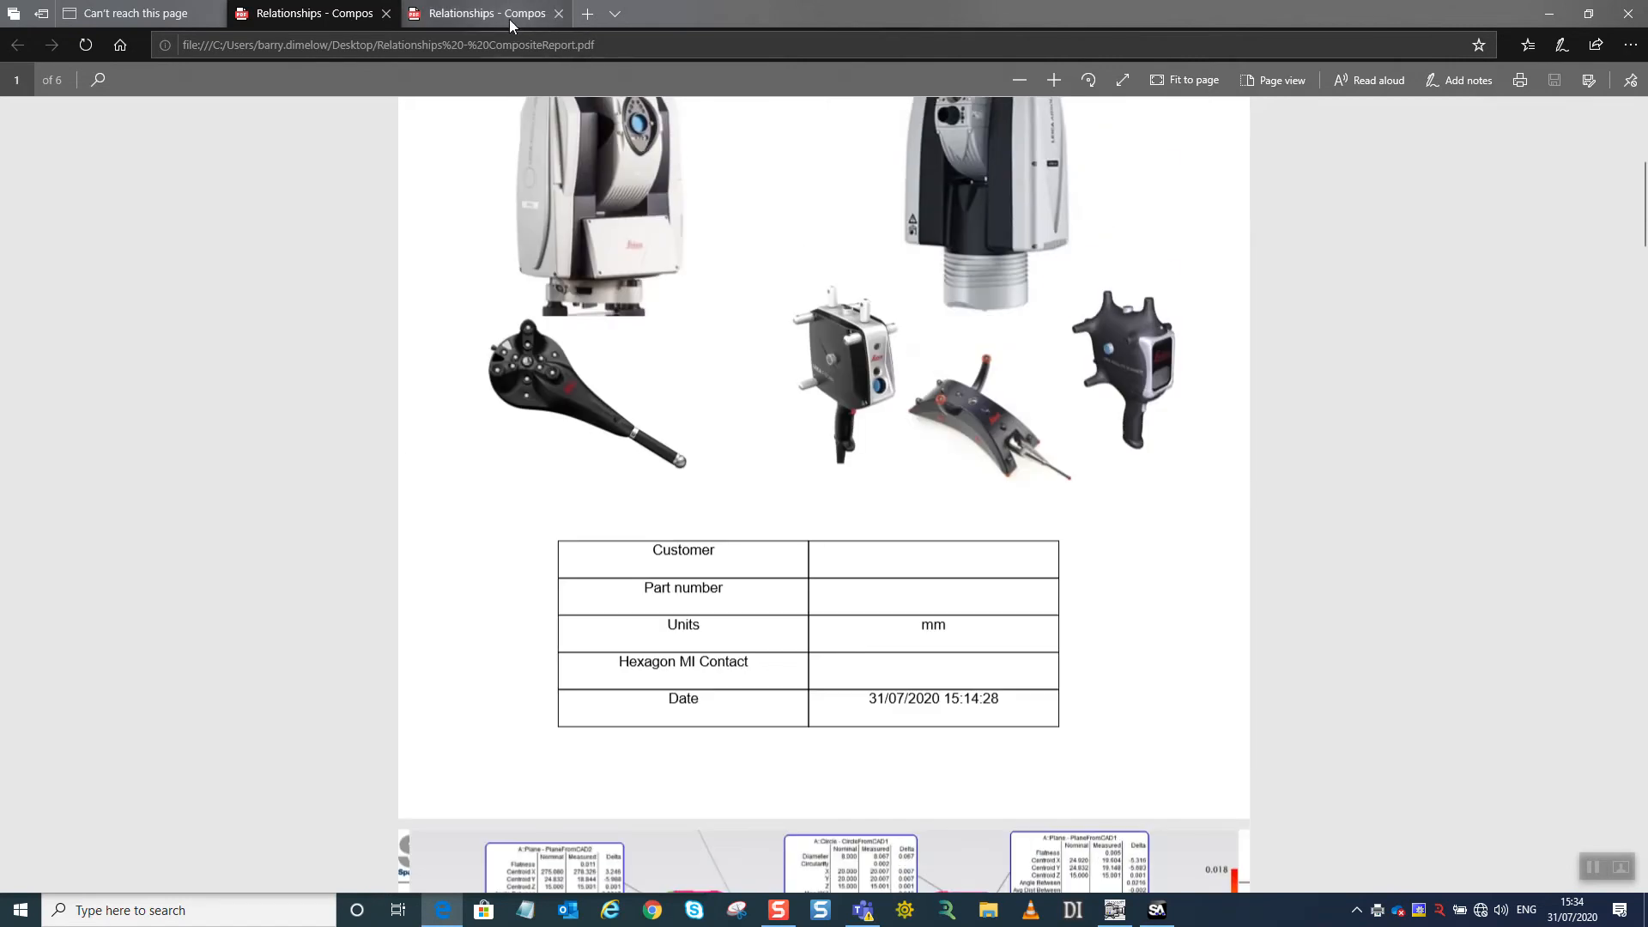
{"action": "left_click", "coordinate": [508, 19]}
{"action": "scroll", "coordinate": [861, 509], "scroll_direction": "up", "scroll_amount": 20}
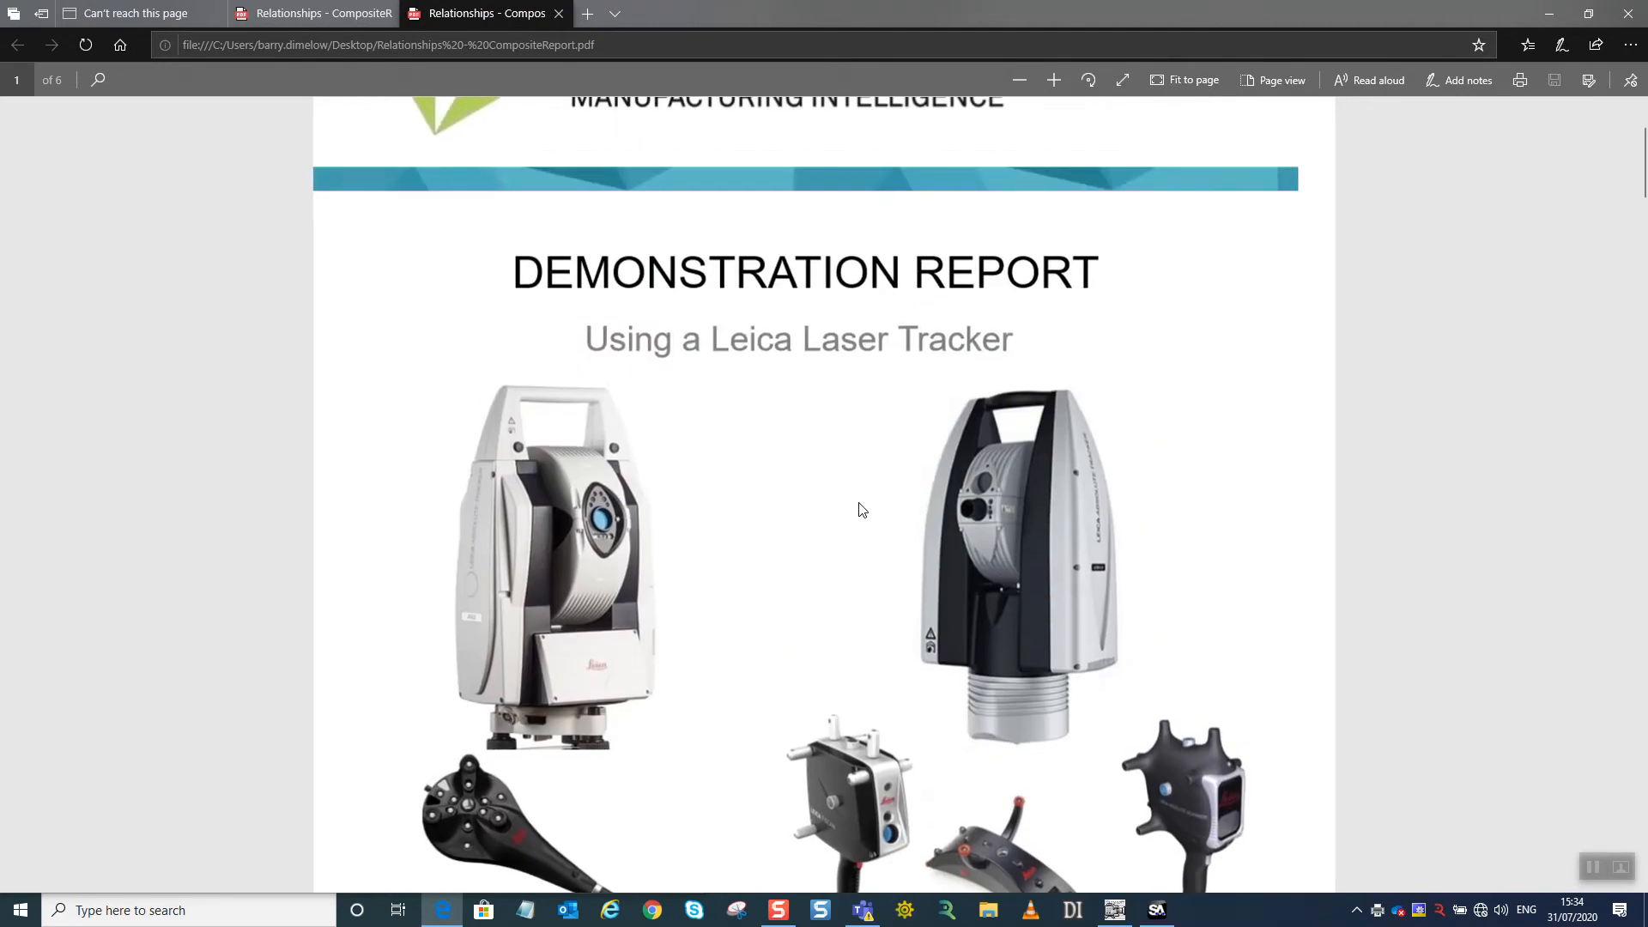
{"action": "scroll", "coordinate": [867, 512], "scroll_direction": "down", "scroll_amount": 15}
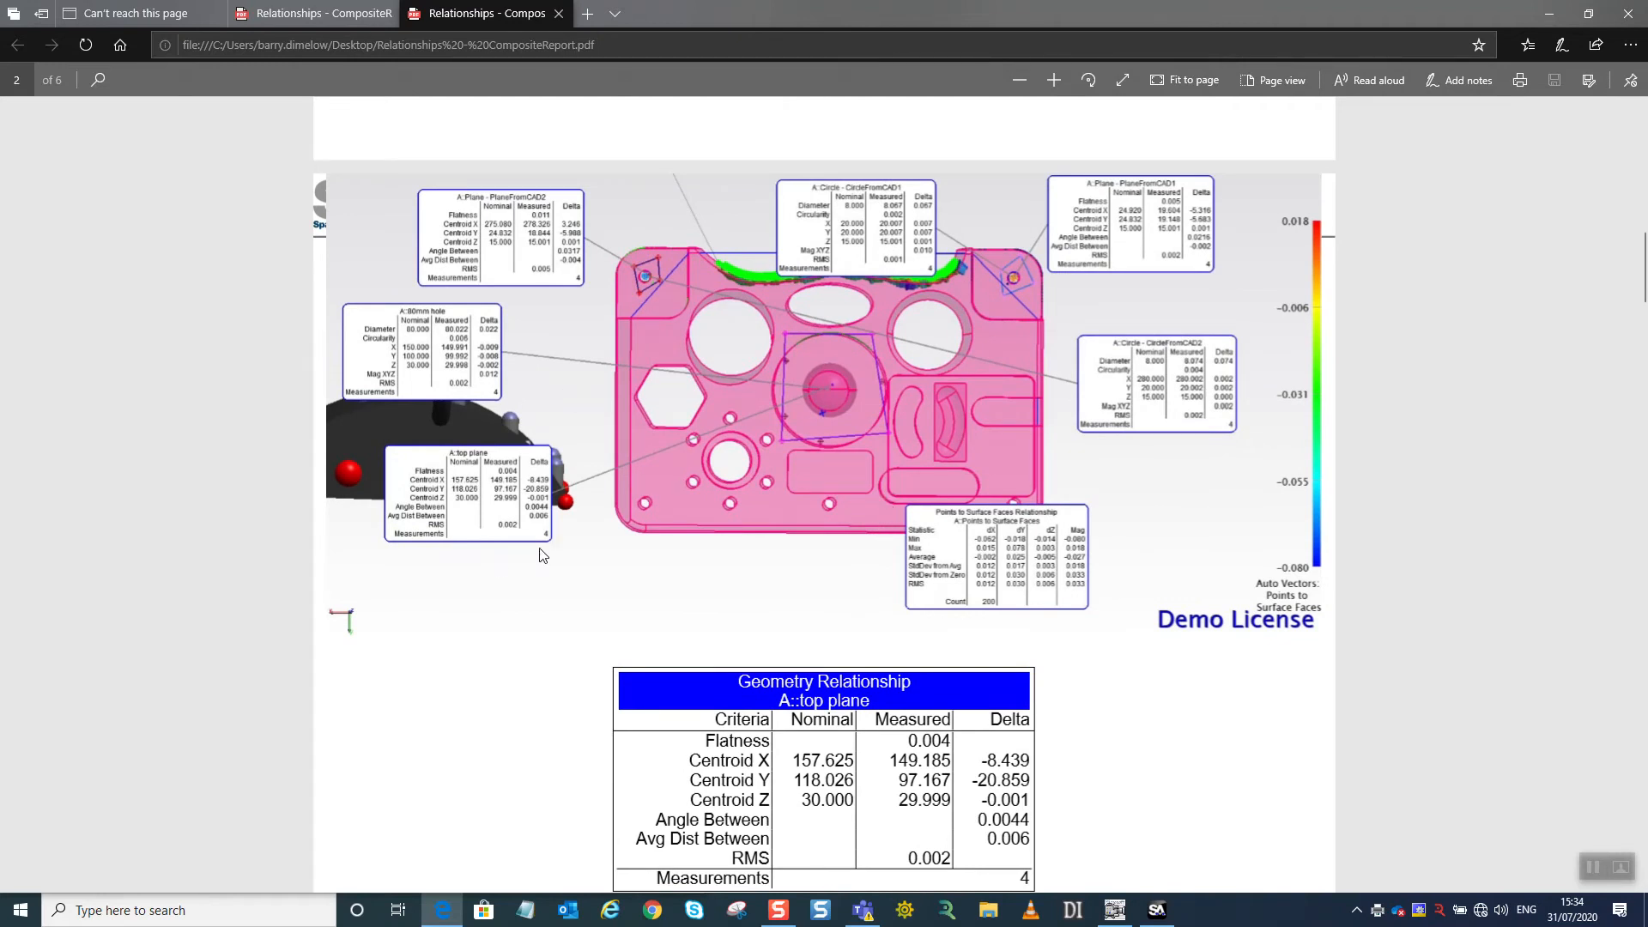
Switch back to SpatialAnalyzer, close the composite report and bring up the AMCAP camera window.
{"action": "left_click", "coordinate": [1154, 908]}
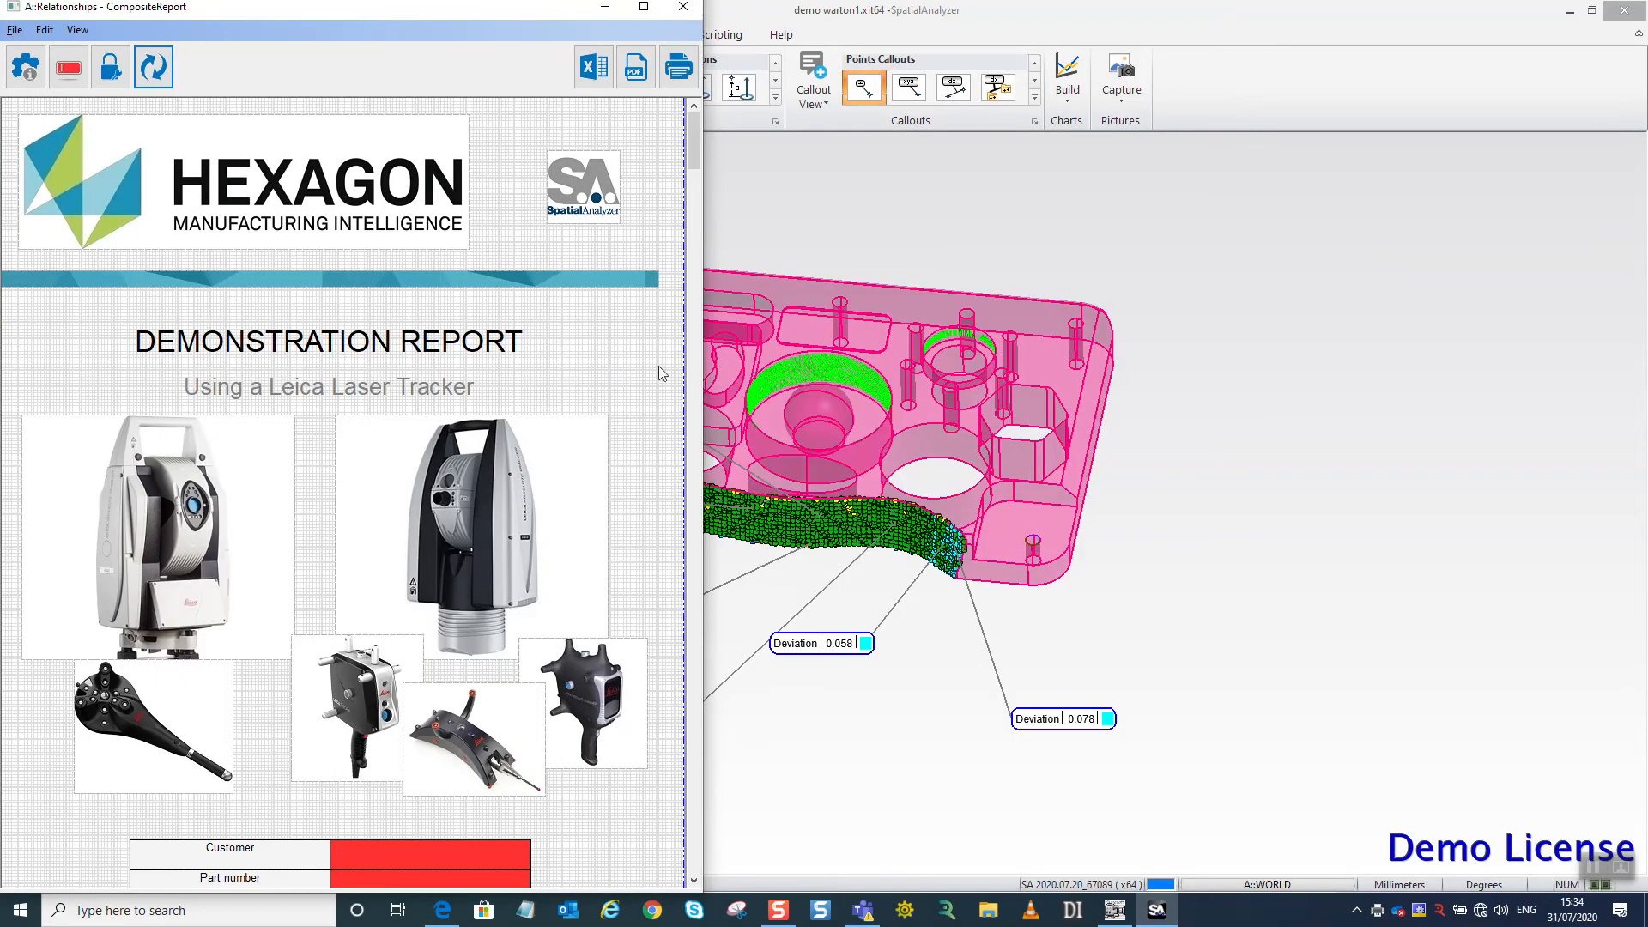
{"action": "left_click", "coordinate": [681, 8]}
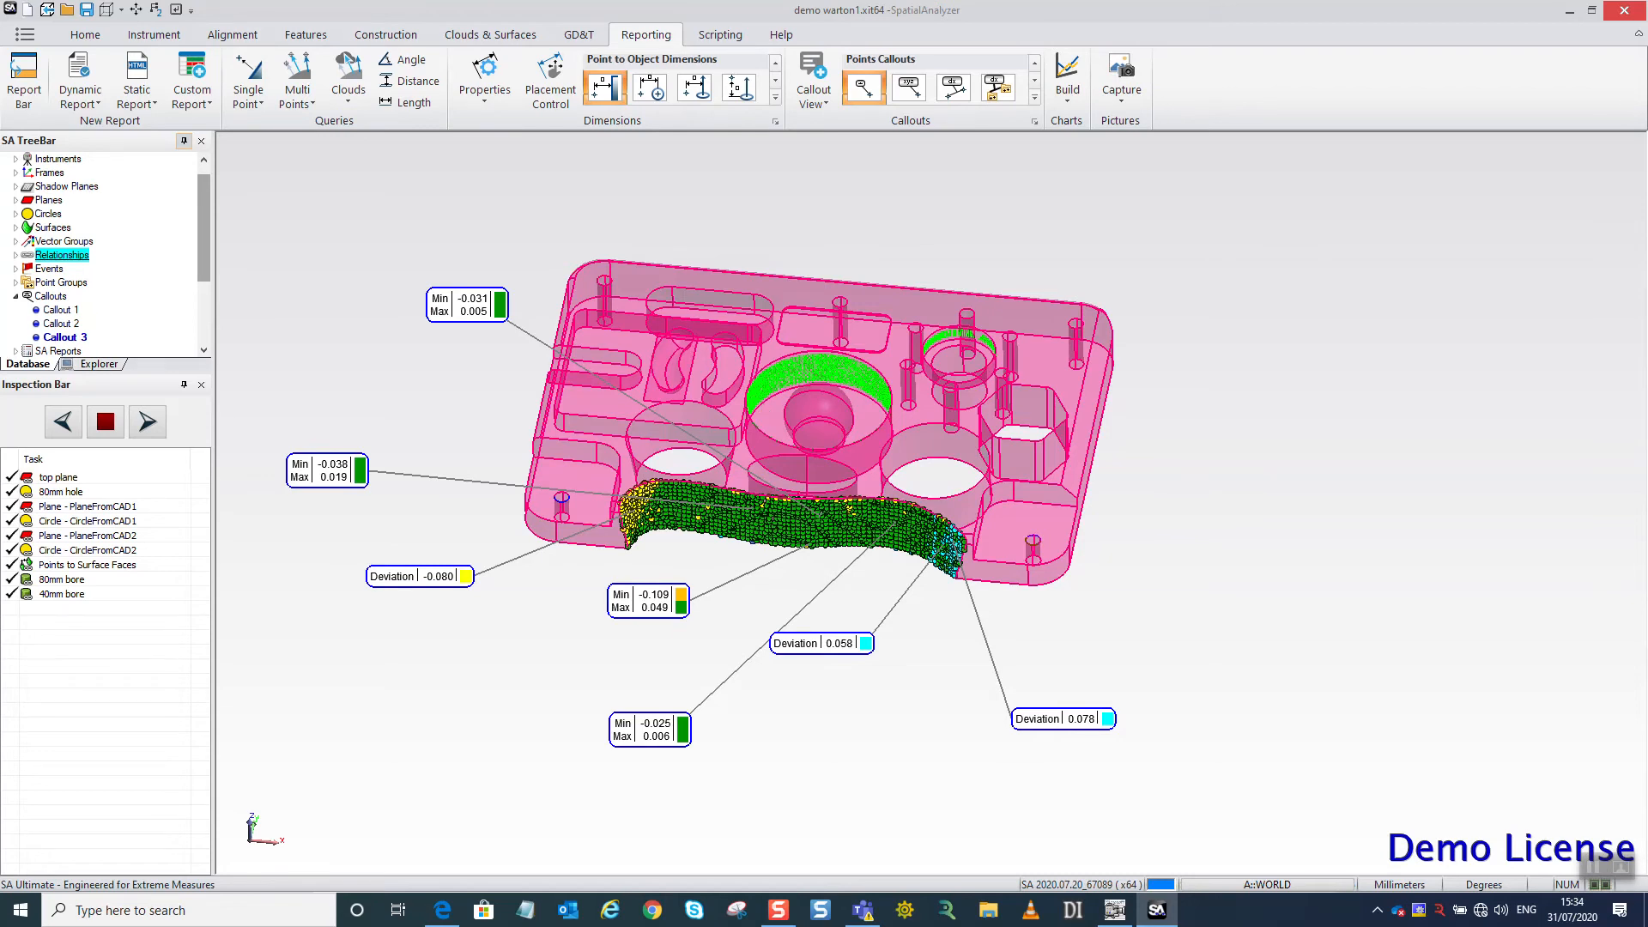
{"action": "left_click", "coordinate": [1114, 910]}
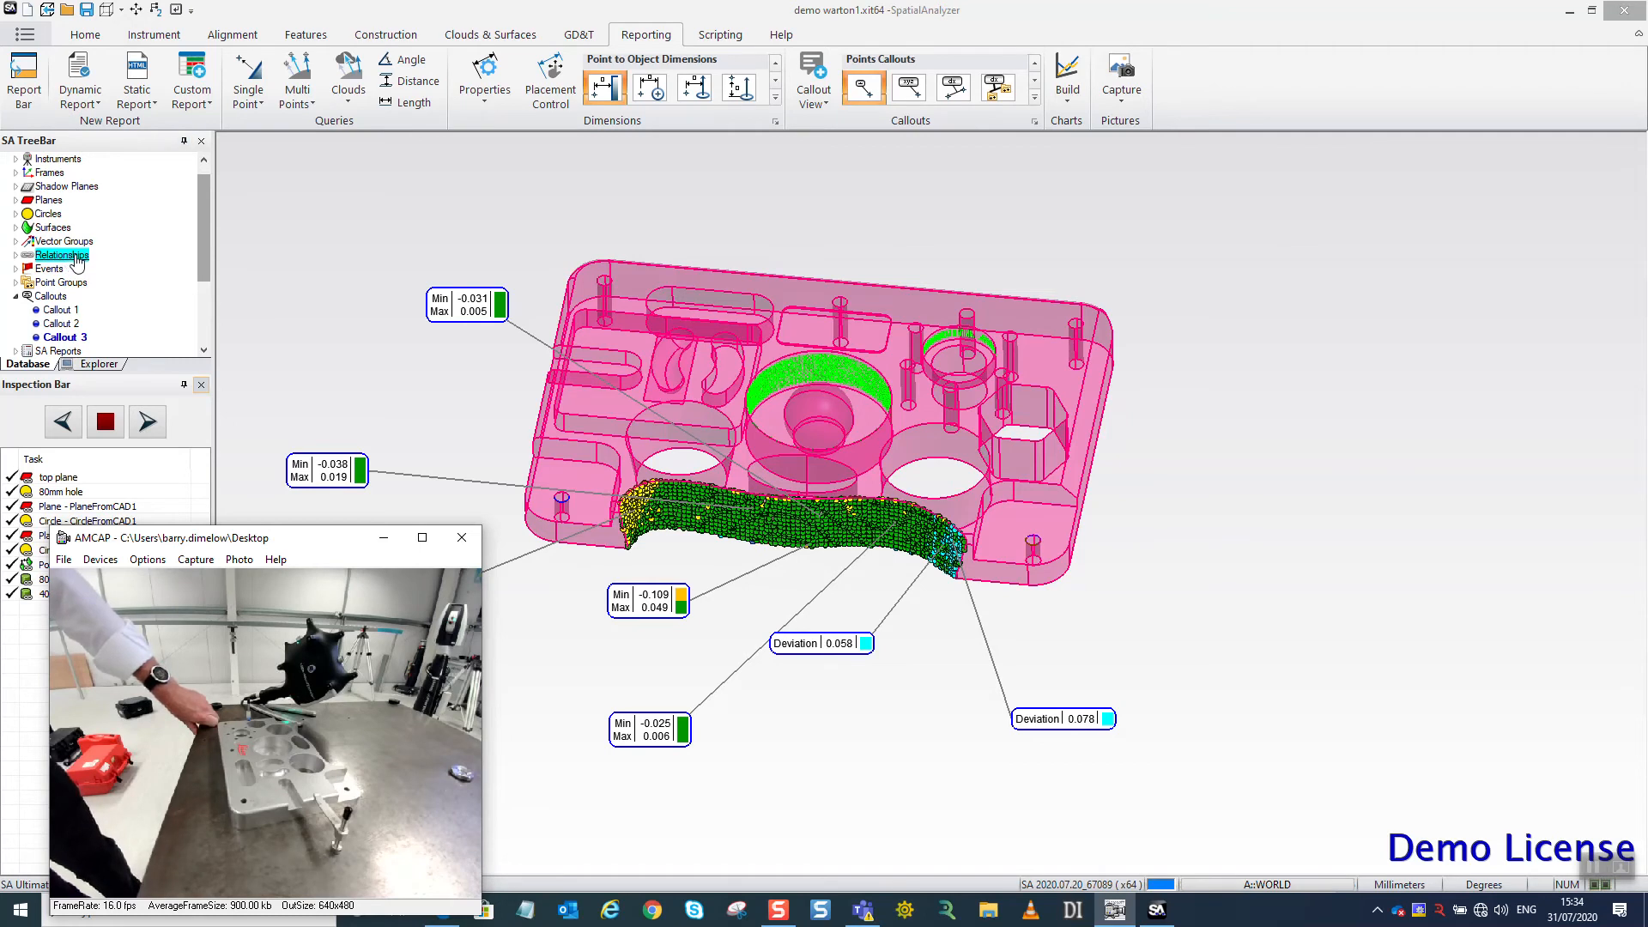
Hide the Callout 3 view so its callouts no longer overlay the part.
{"action": "left_click_drag", "start_coordinate": [205, 221], "coordinate": [204, 213]}
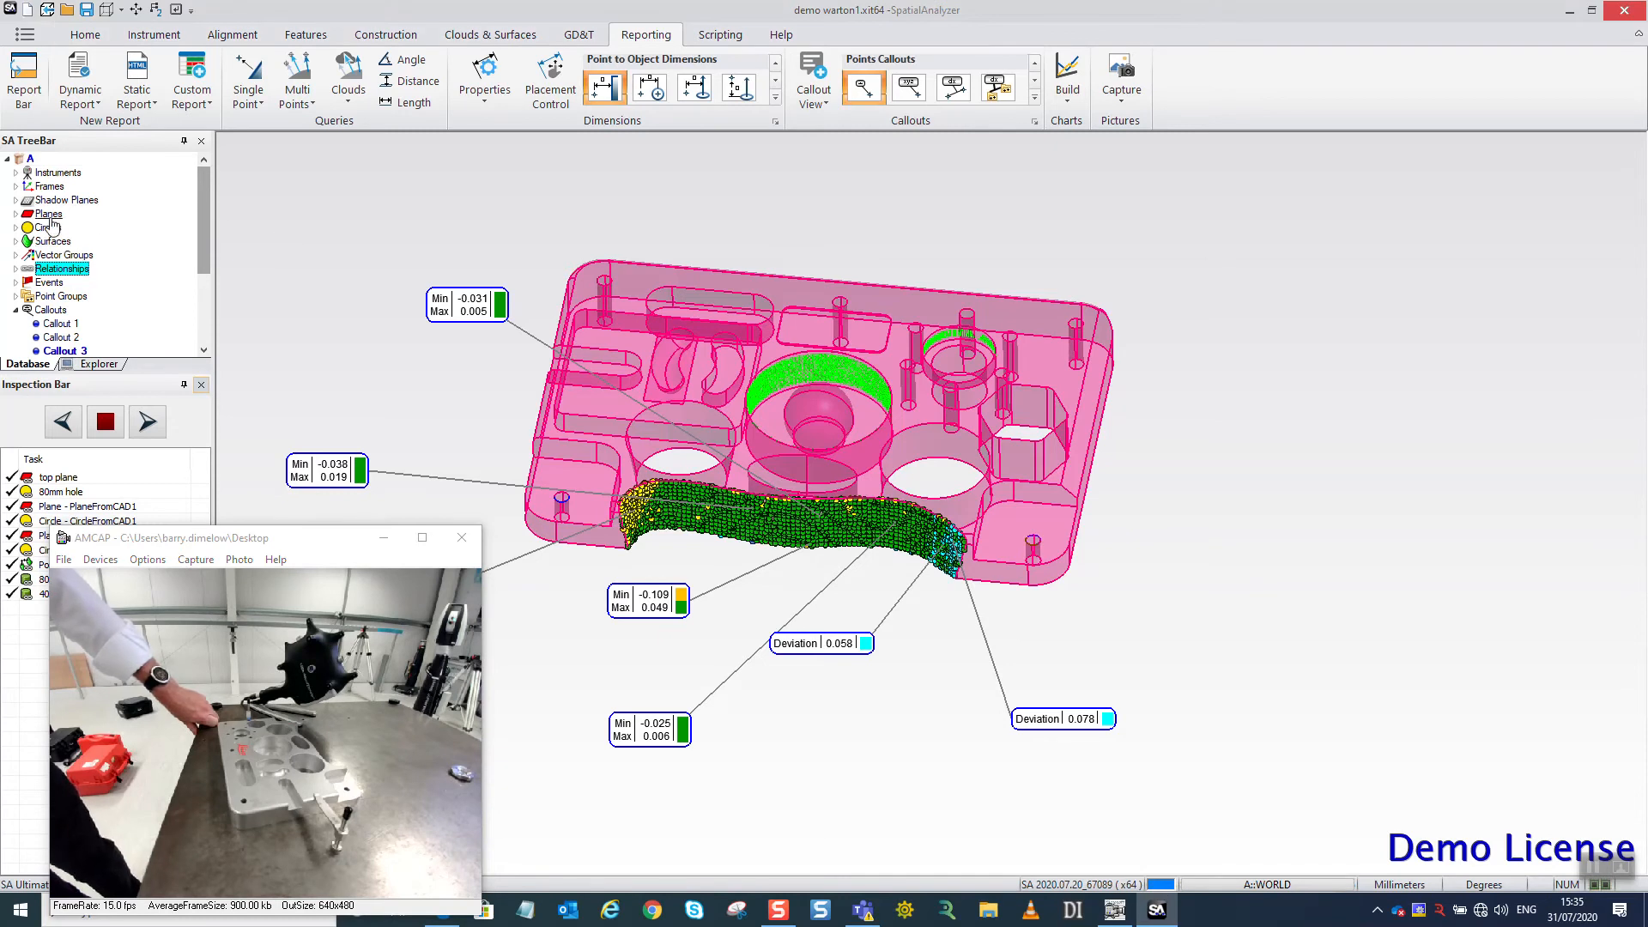
{"action": "right_click", "coordinate": [49, 312]}
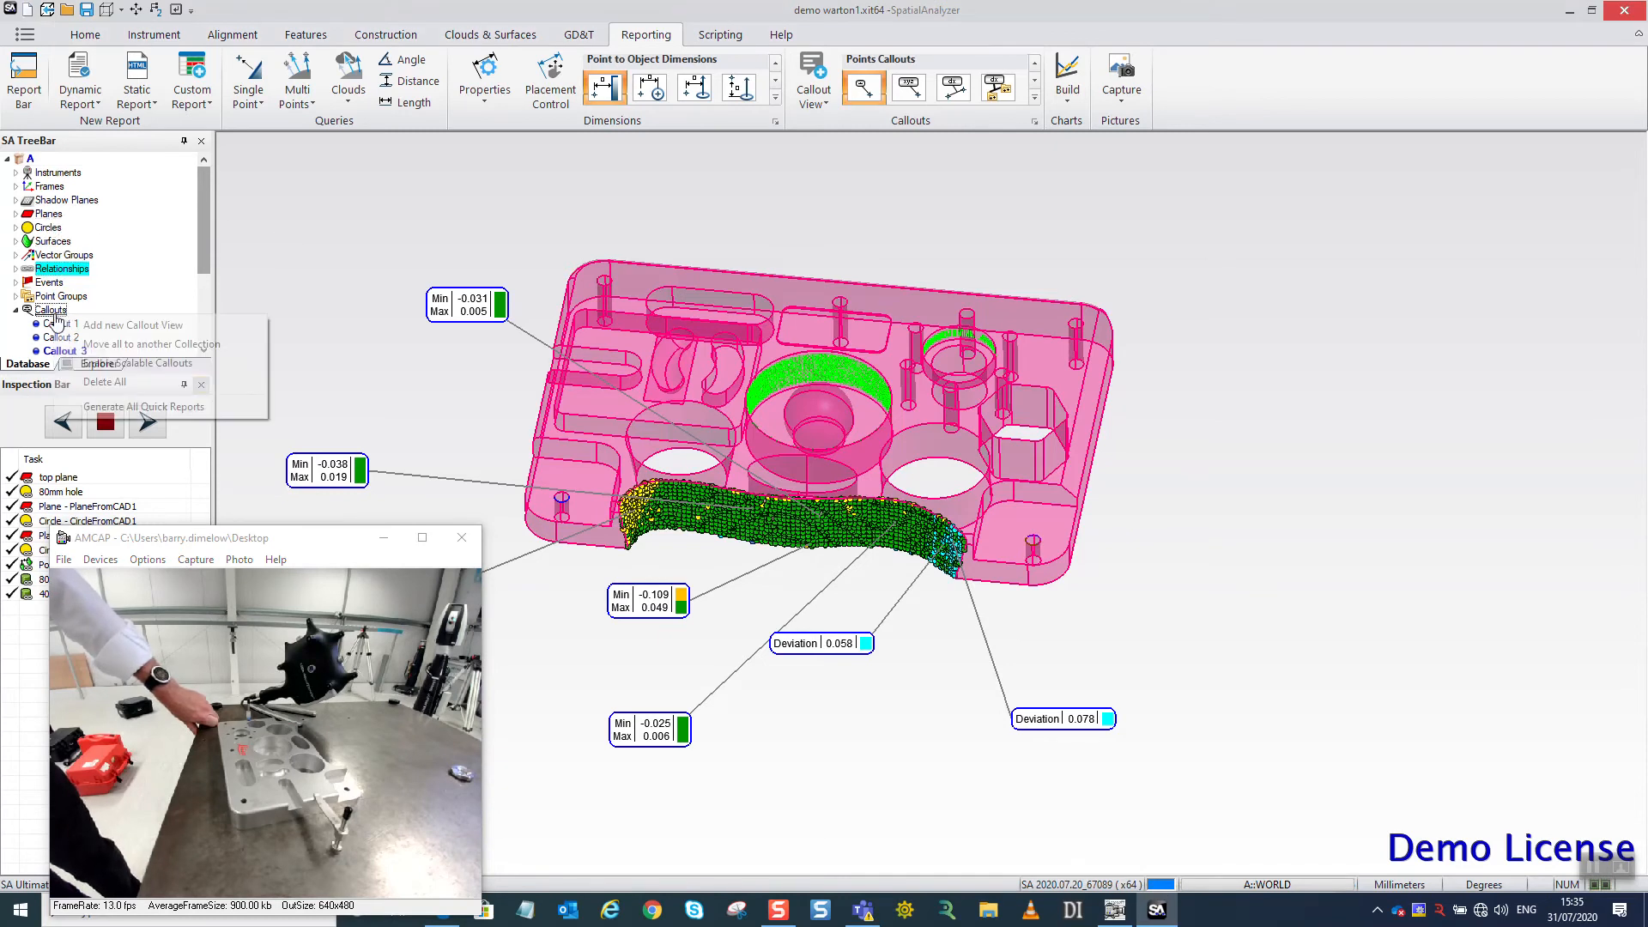
{"action": "left_click", "coordinate": [49, 312]}
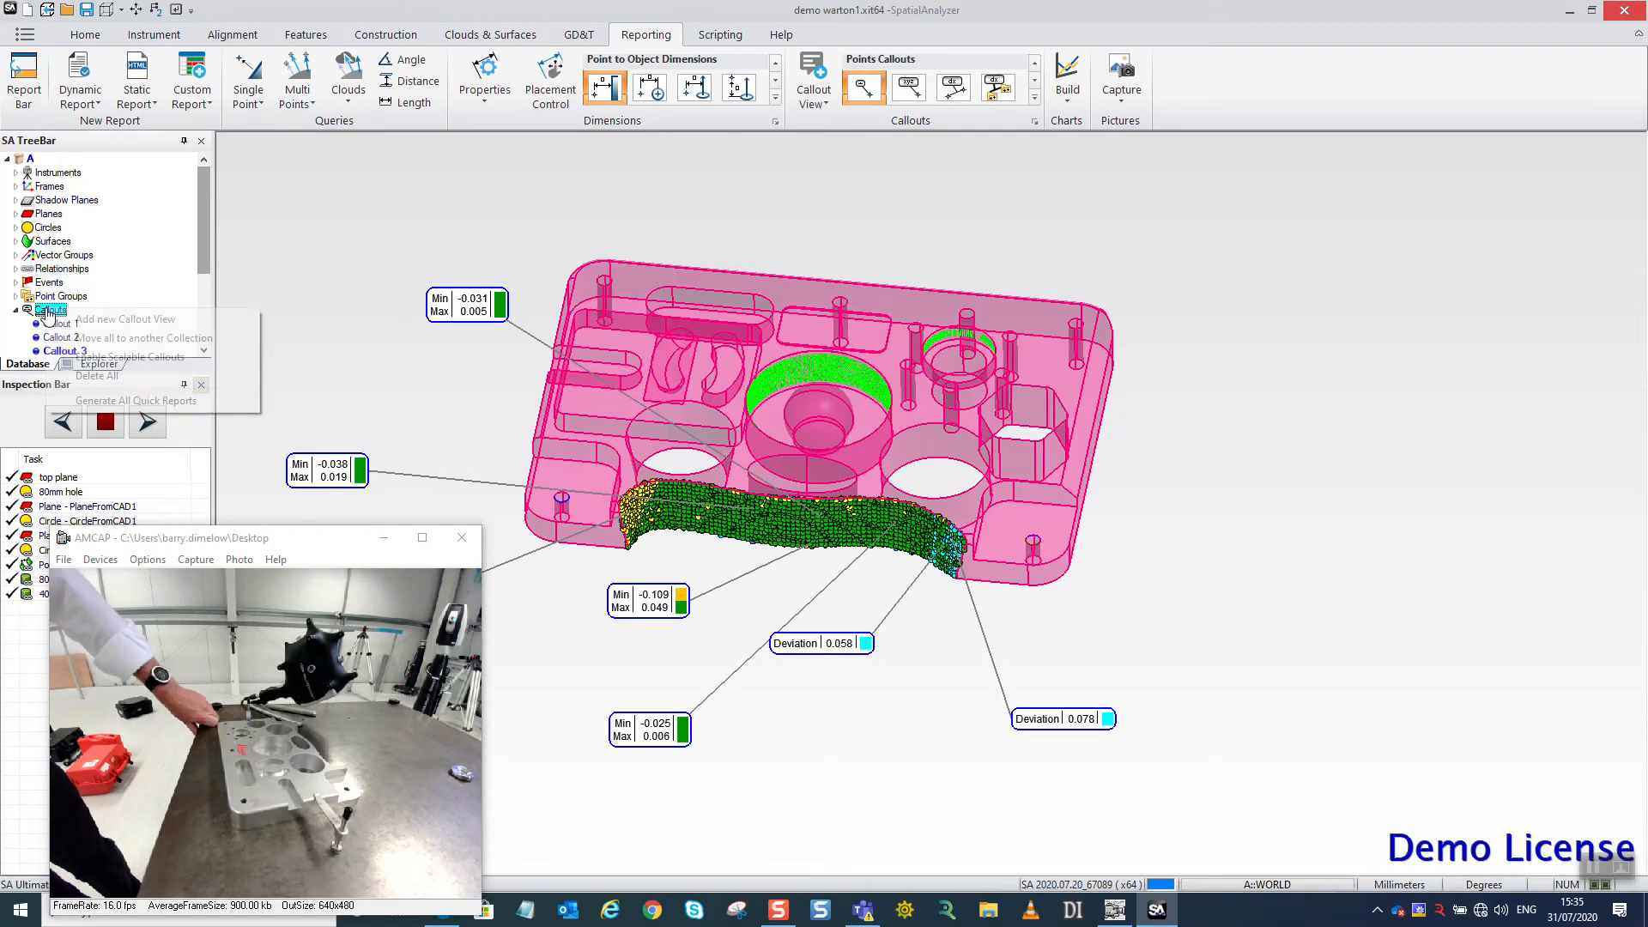
{"action": "right_click", "coordinate": [42, 308]}
{"action": "left_click", "coordinate": [147, 270]}
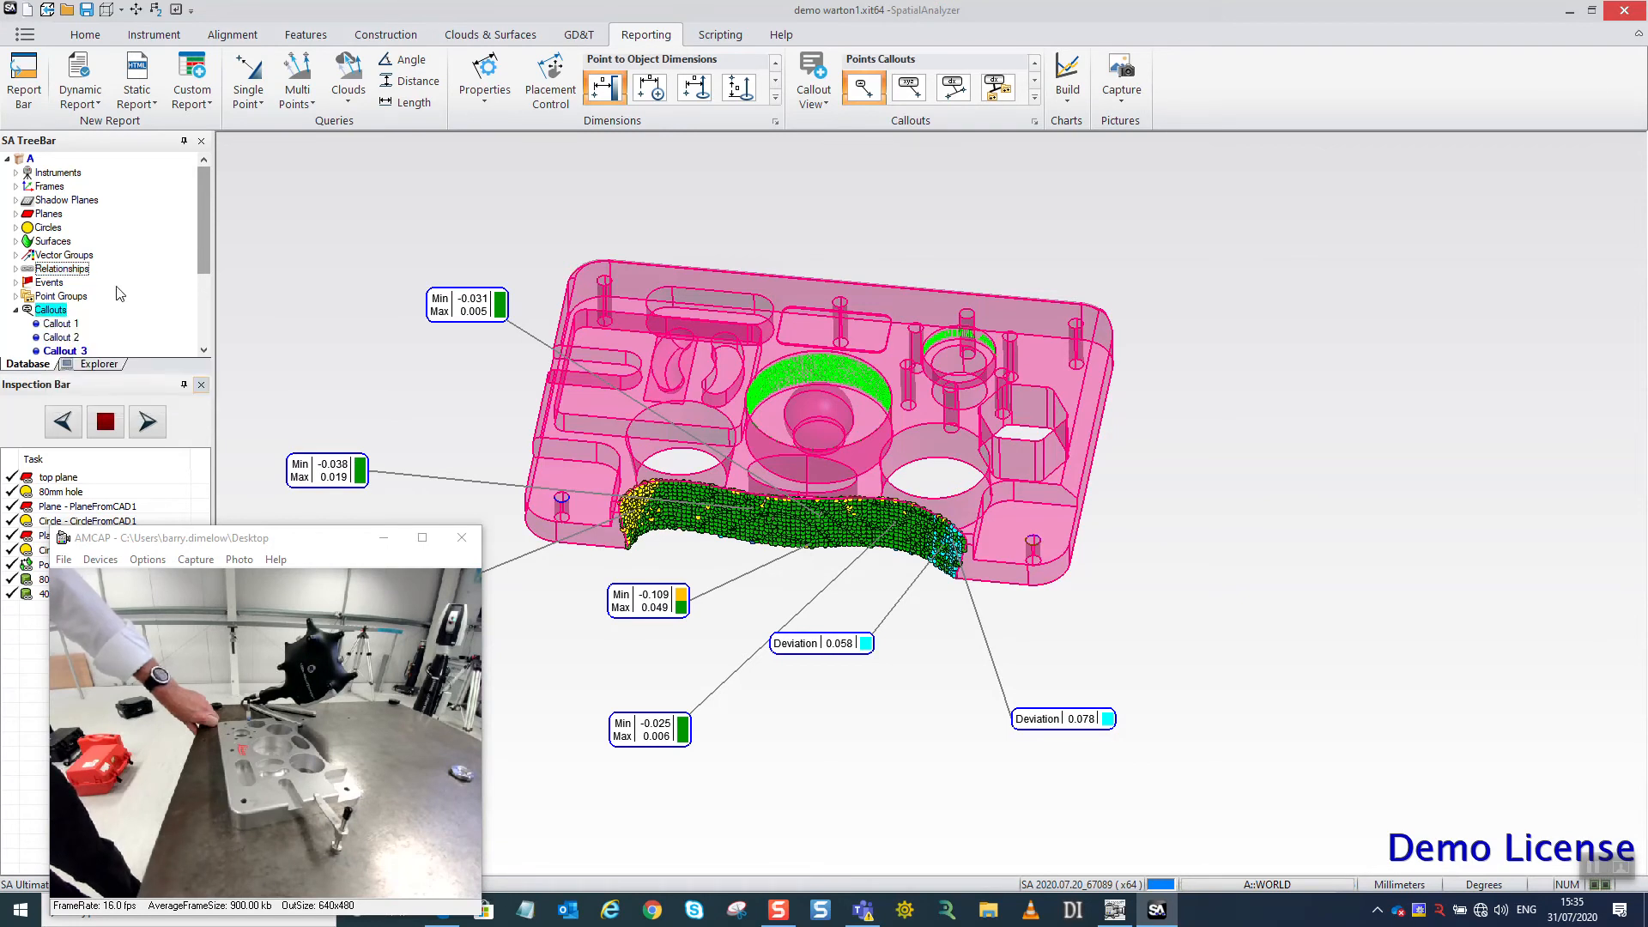
{"action": "right_click", "coordinate": [58, 347]}
{"action": "left_click", "coordinate": [86, 371]}
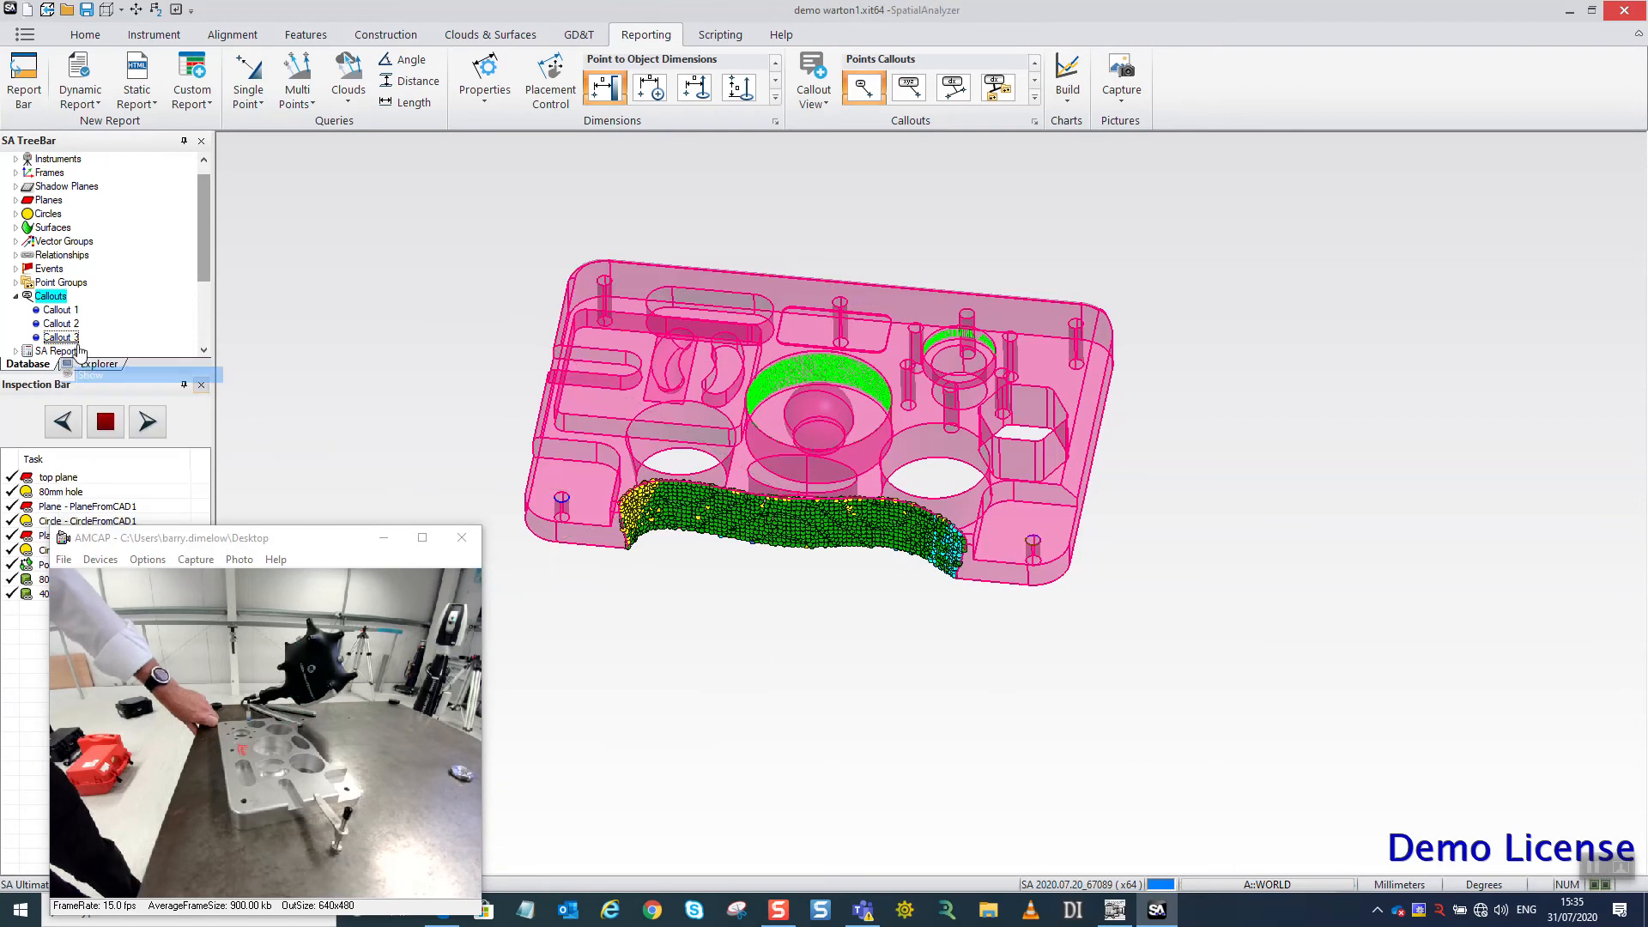
Connect the existing Leica AT960/930 instrument to the tracker at 192.168.0.1, with tracker initialization left off.
{"action": "scroll", "coordinate": [666, 310], "scroll_direction": "down", "scroll_amount": 10}
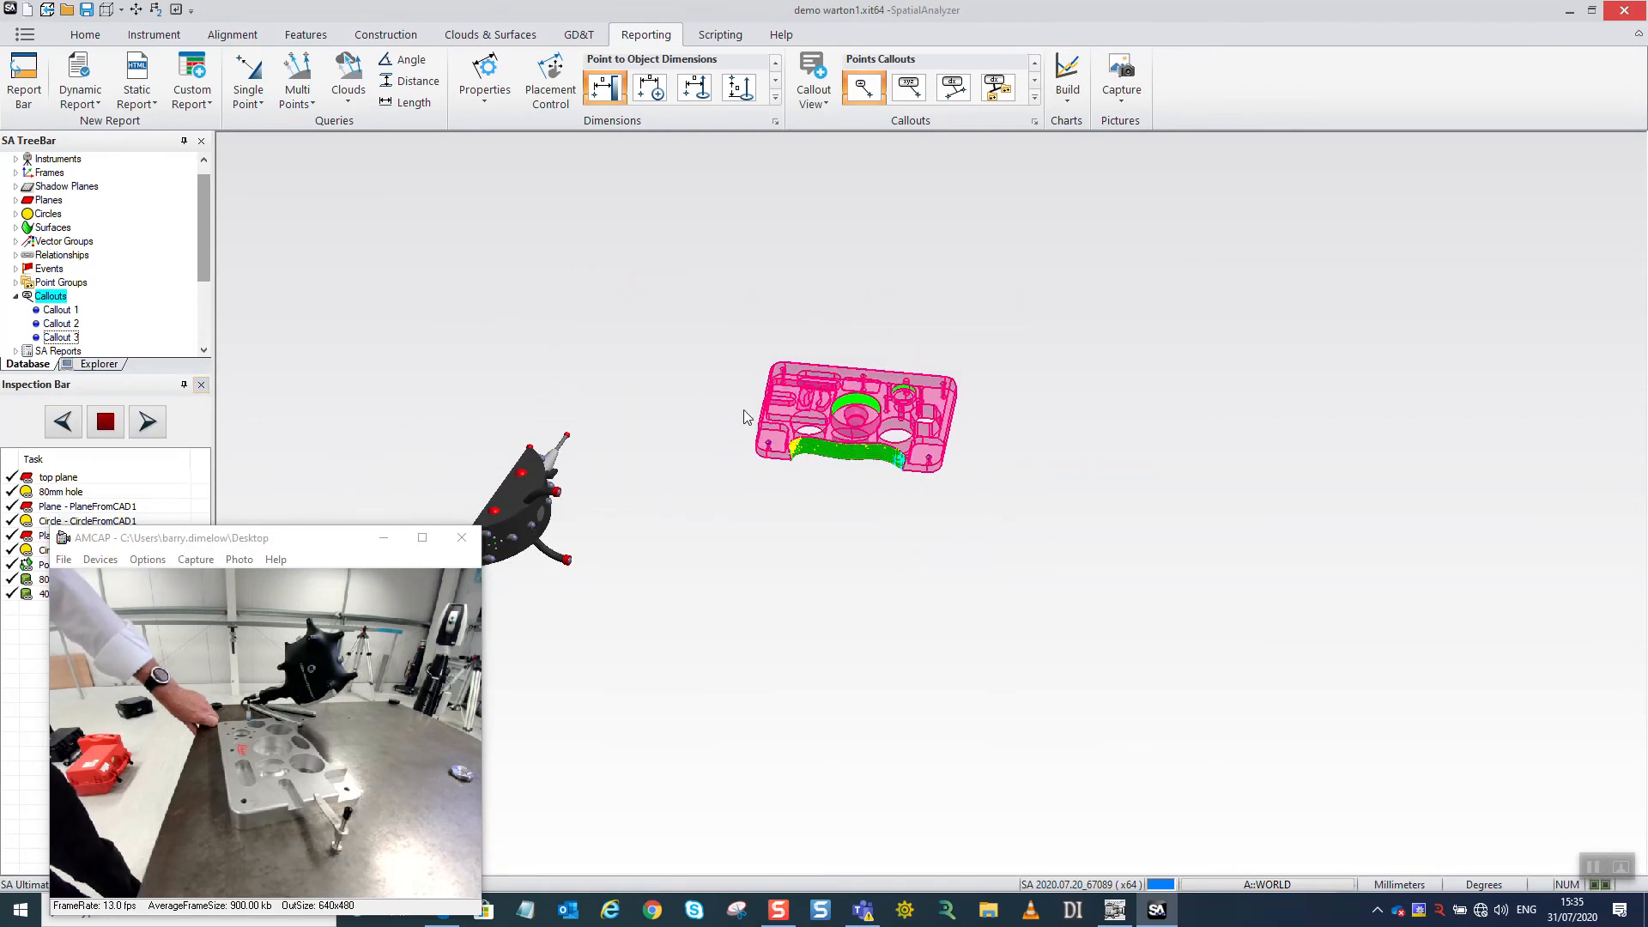
{"action": "left_click_drag", "start_coordinate": [620, 304], "coordinate": [732, 455]}
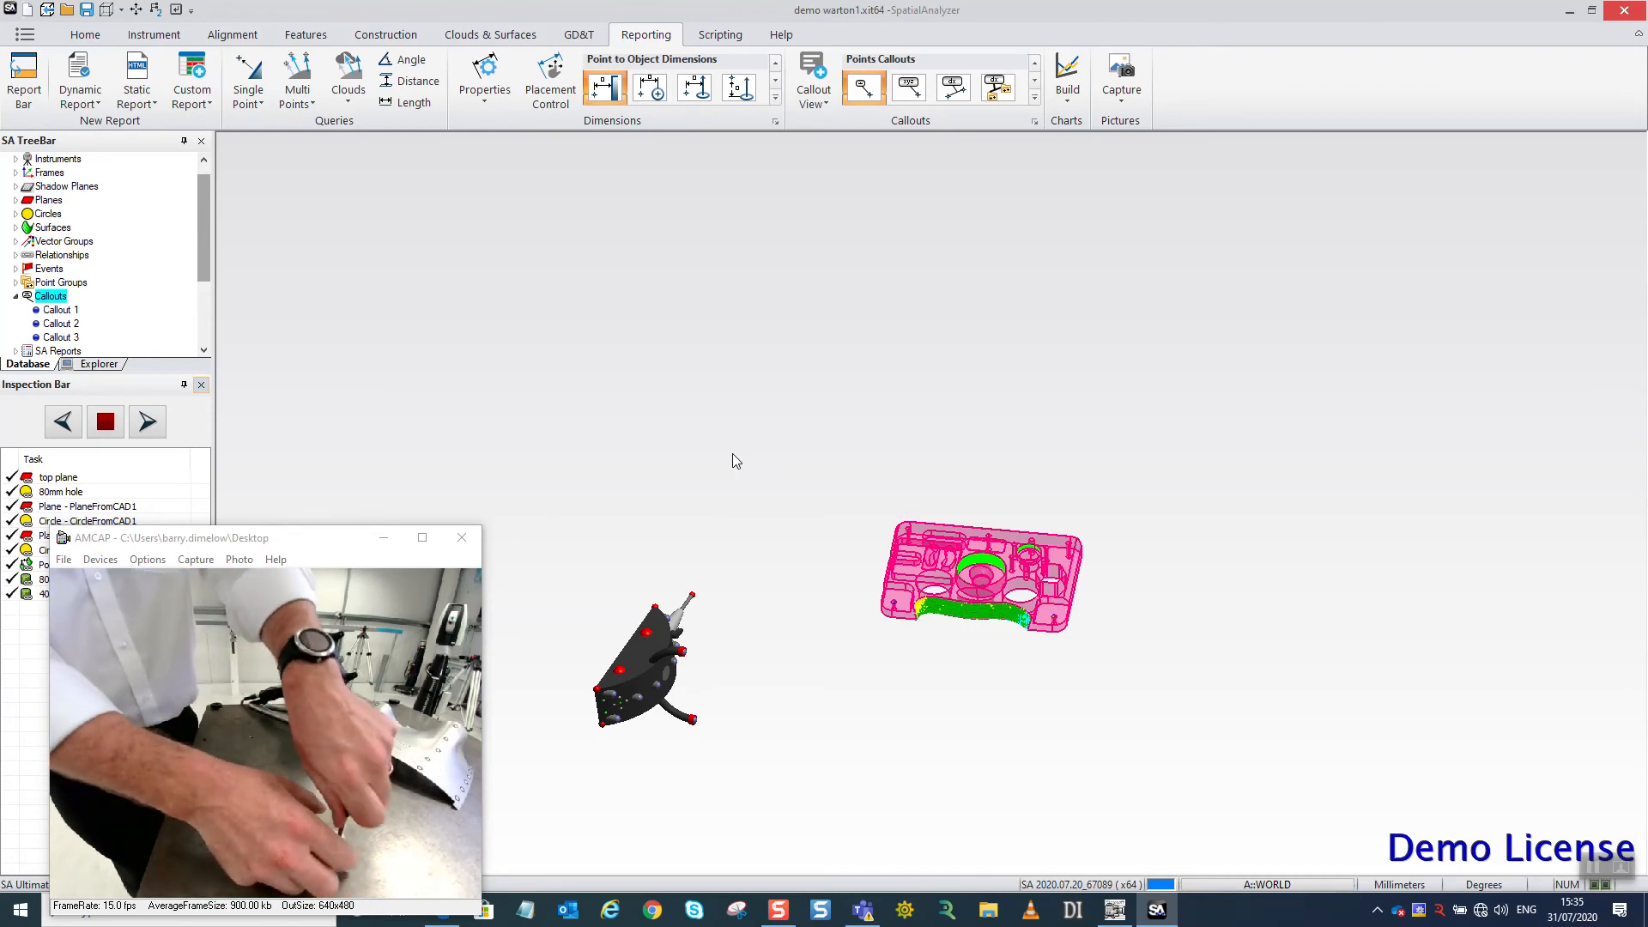
{"action": "left_click", "coordinate": [15, 159]}
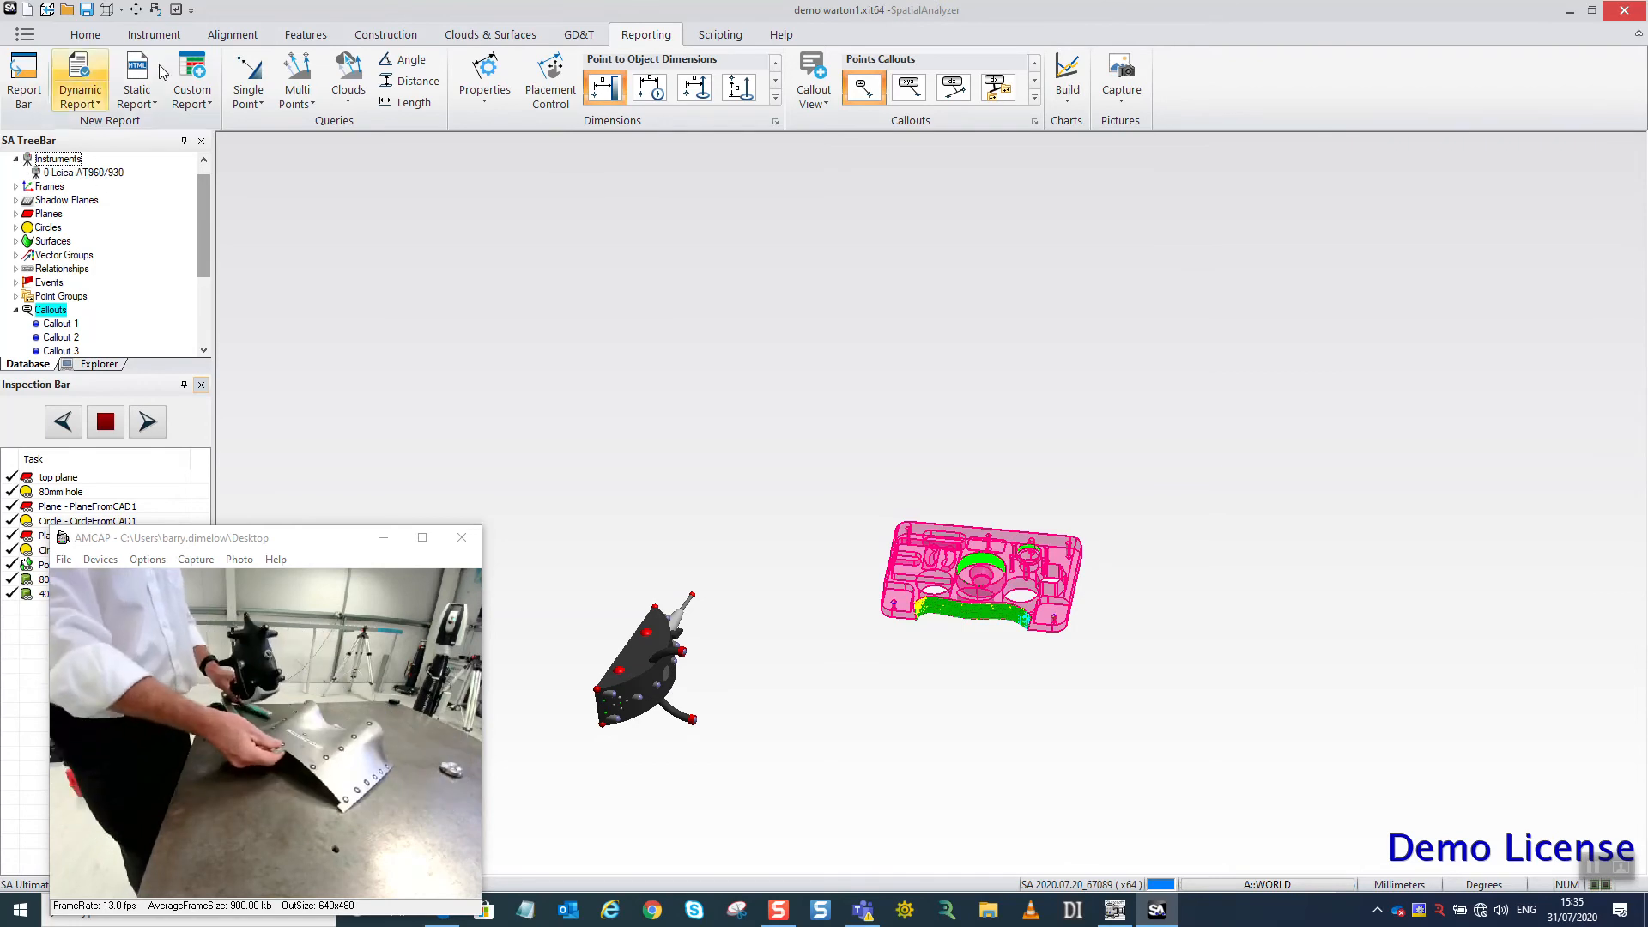
{"action": "left_click", "coordinate": [153, 34]}
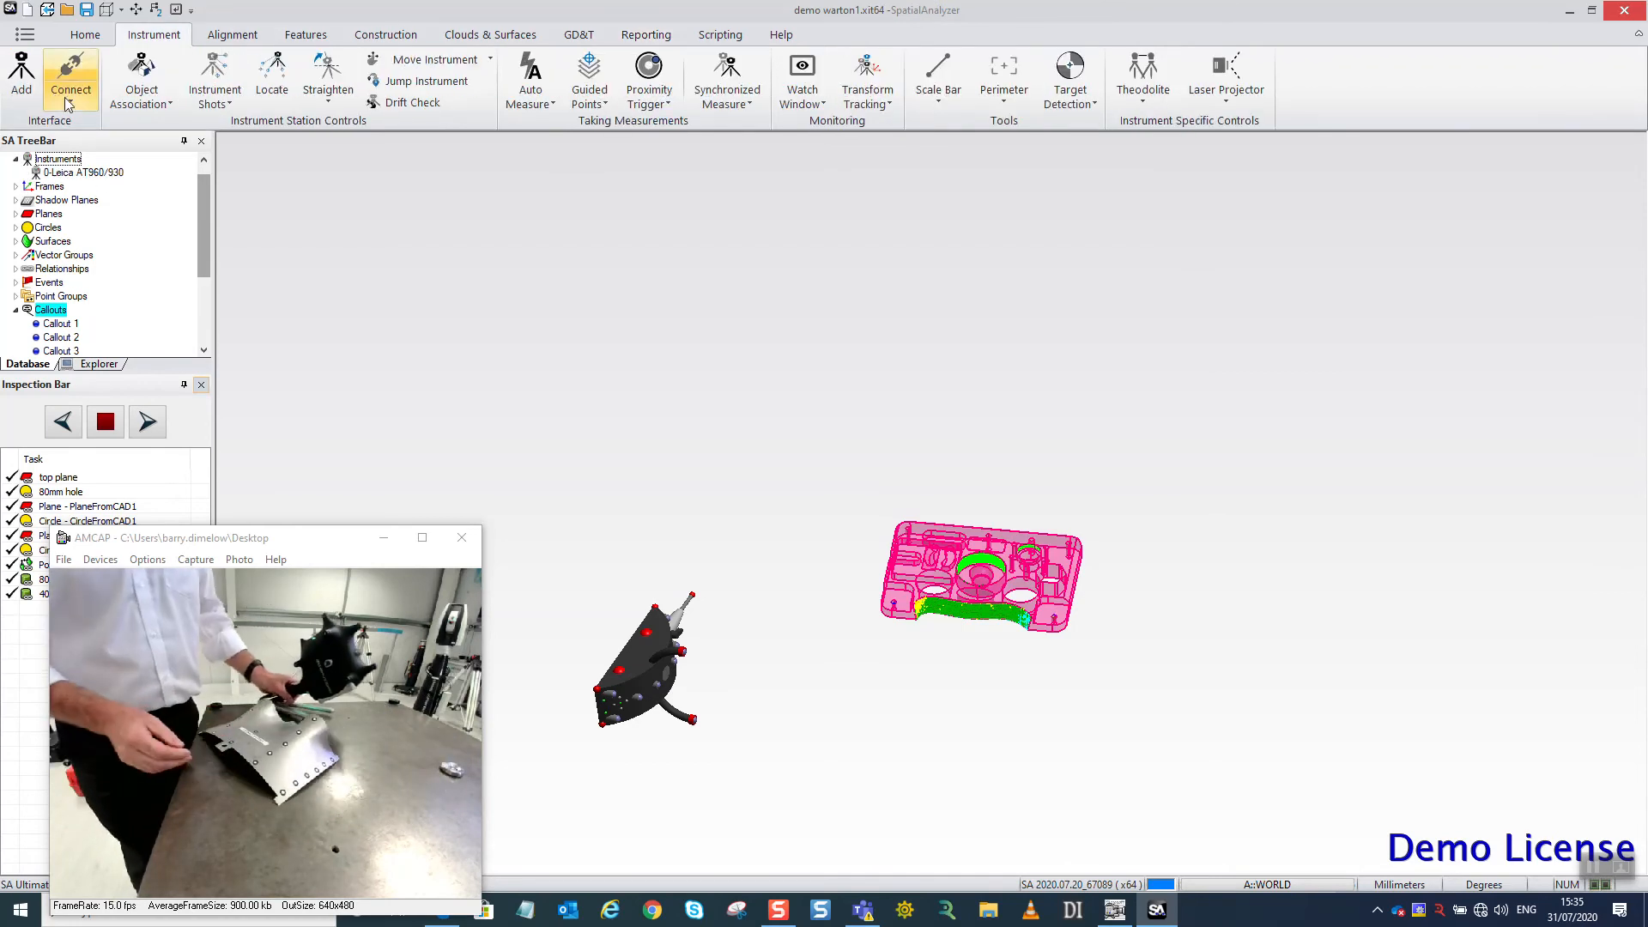
{"action": "left_click", "coordinate": [66, 99]}
{"action": "left_click", "coordinate": [96, 125]}
{"action": "left_click", "coordinate": [727, 348]}
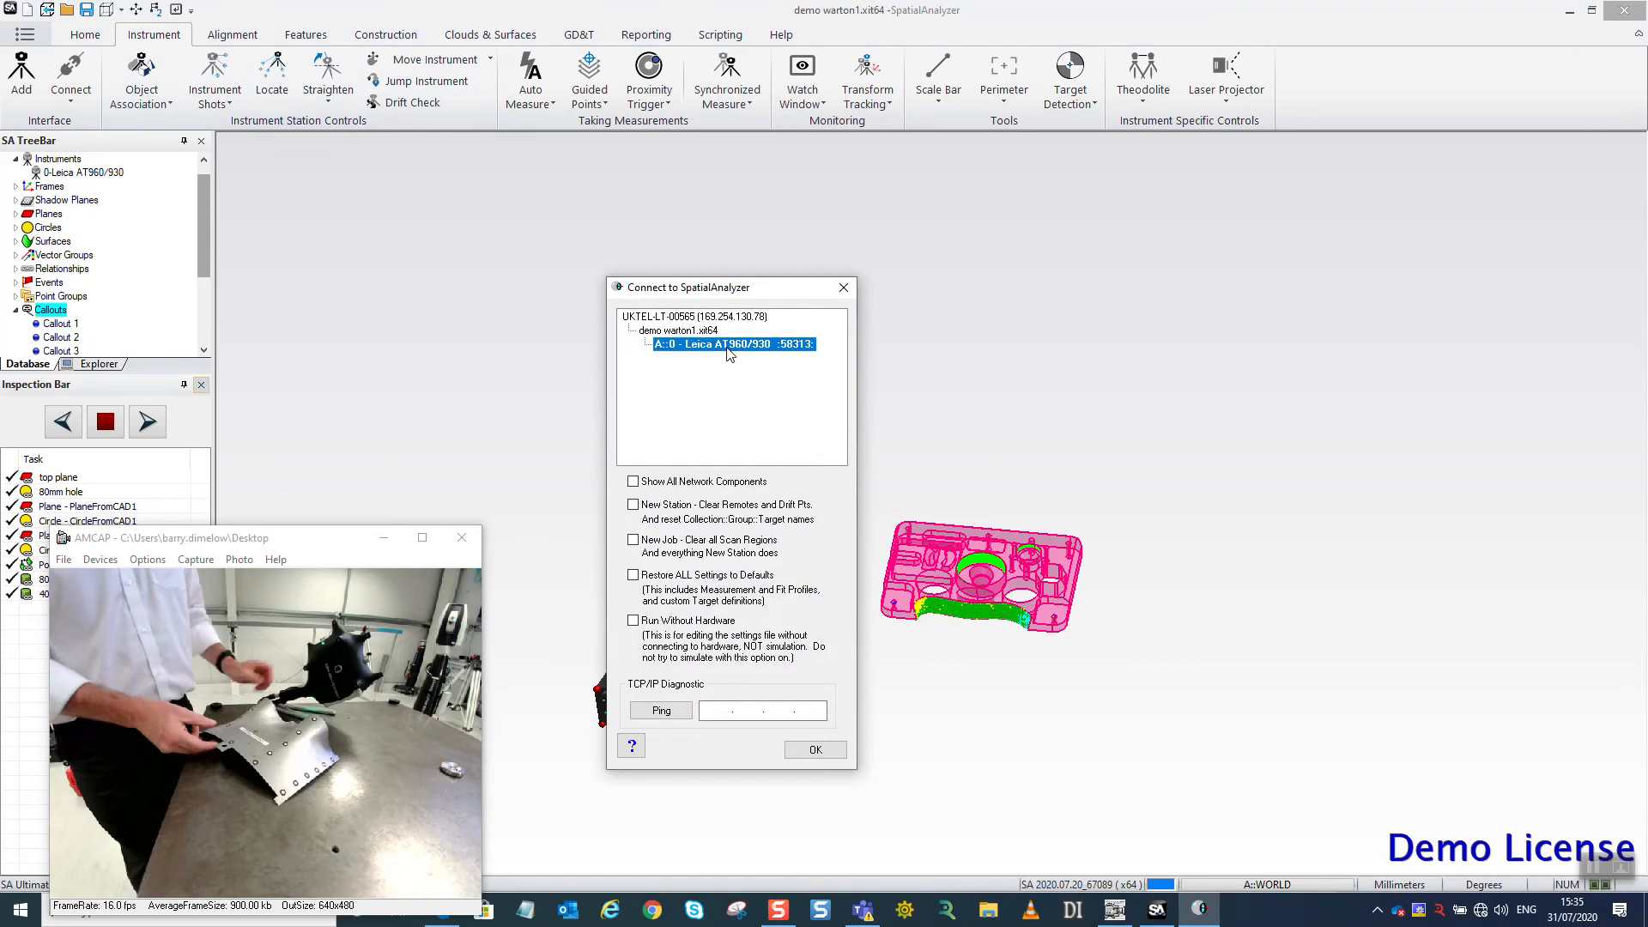
{"action": "left_click", "coordinate": [815, 749]}
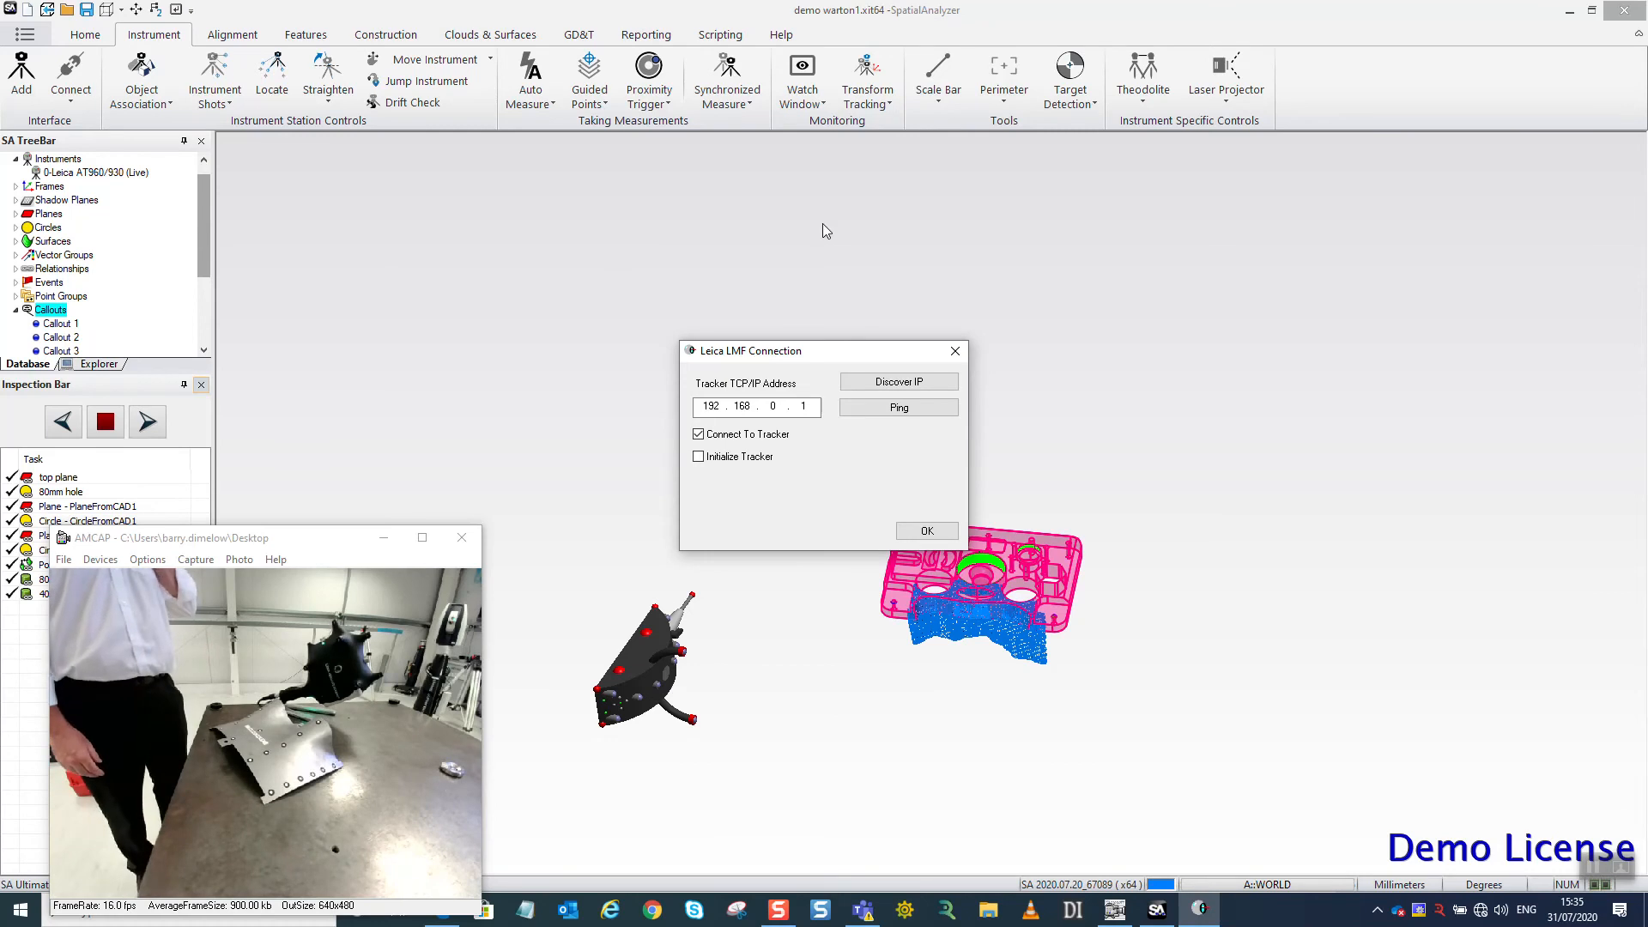
{"action": "left_click", "coordinate": [927, 531]}
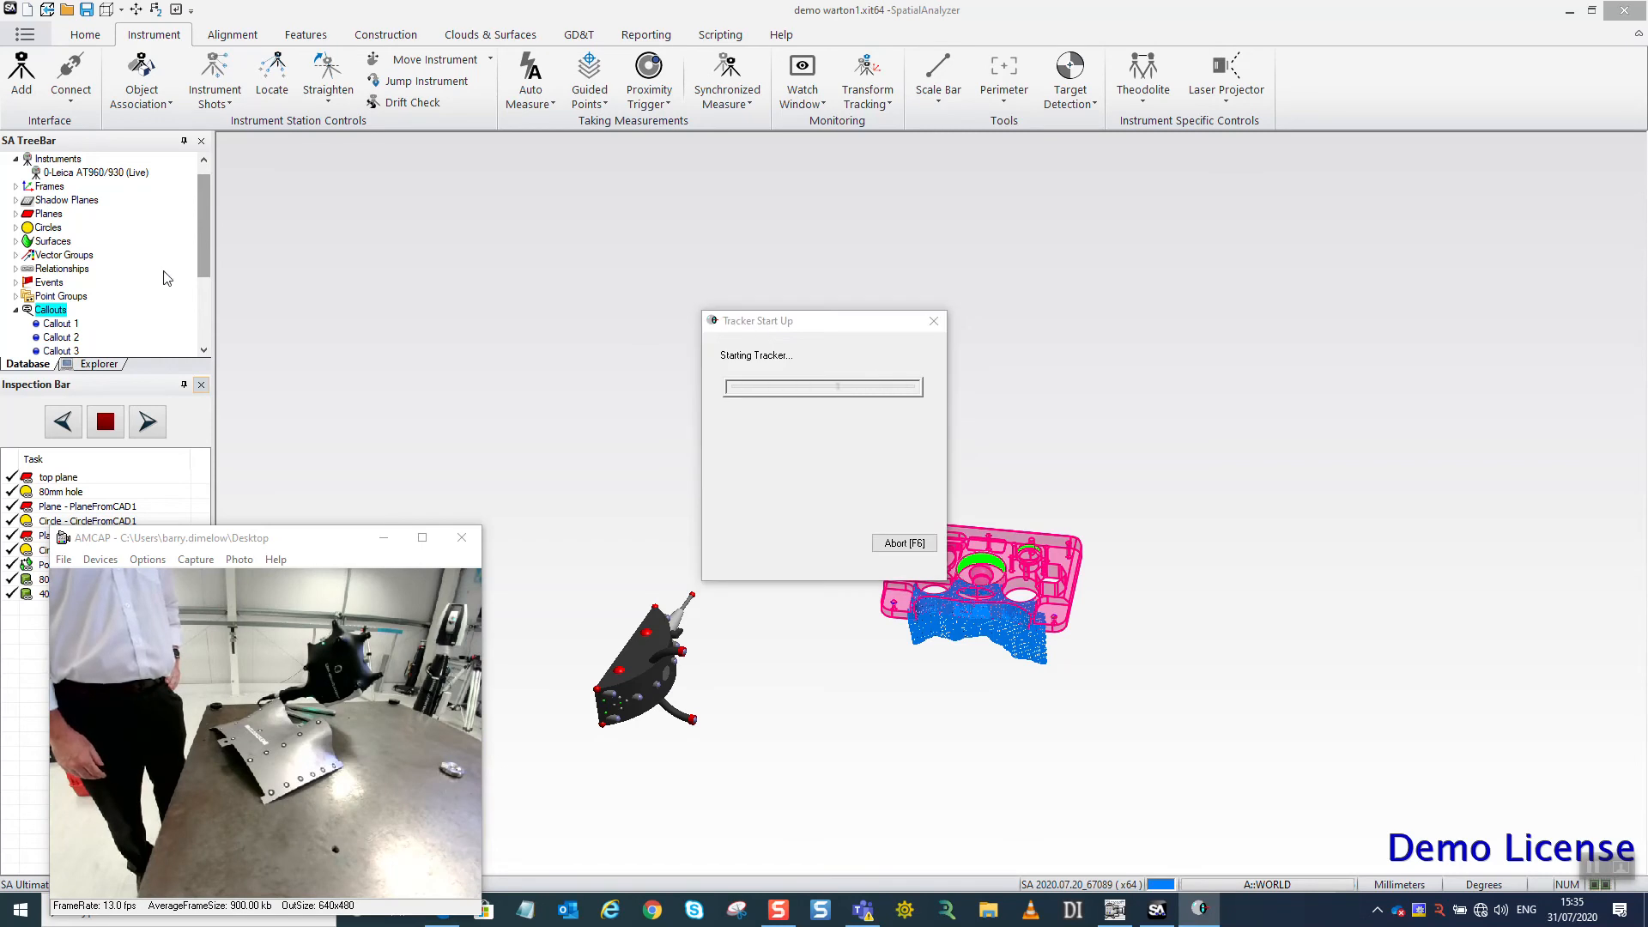
Hide the scan stripe cloud named front.
{"action": "scroll", "coordinate": [208, 258], "scroll_direction": "down", "scroll_amount": 3}
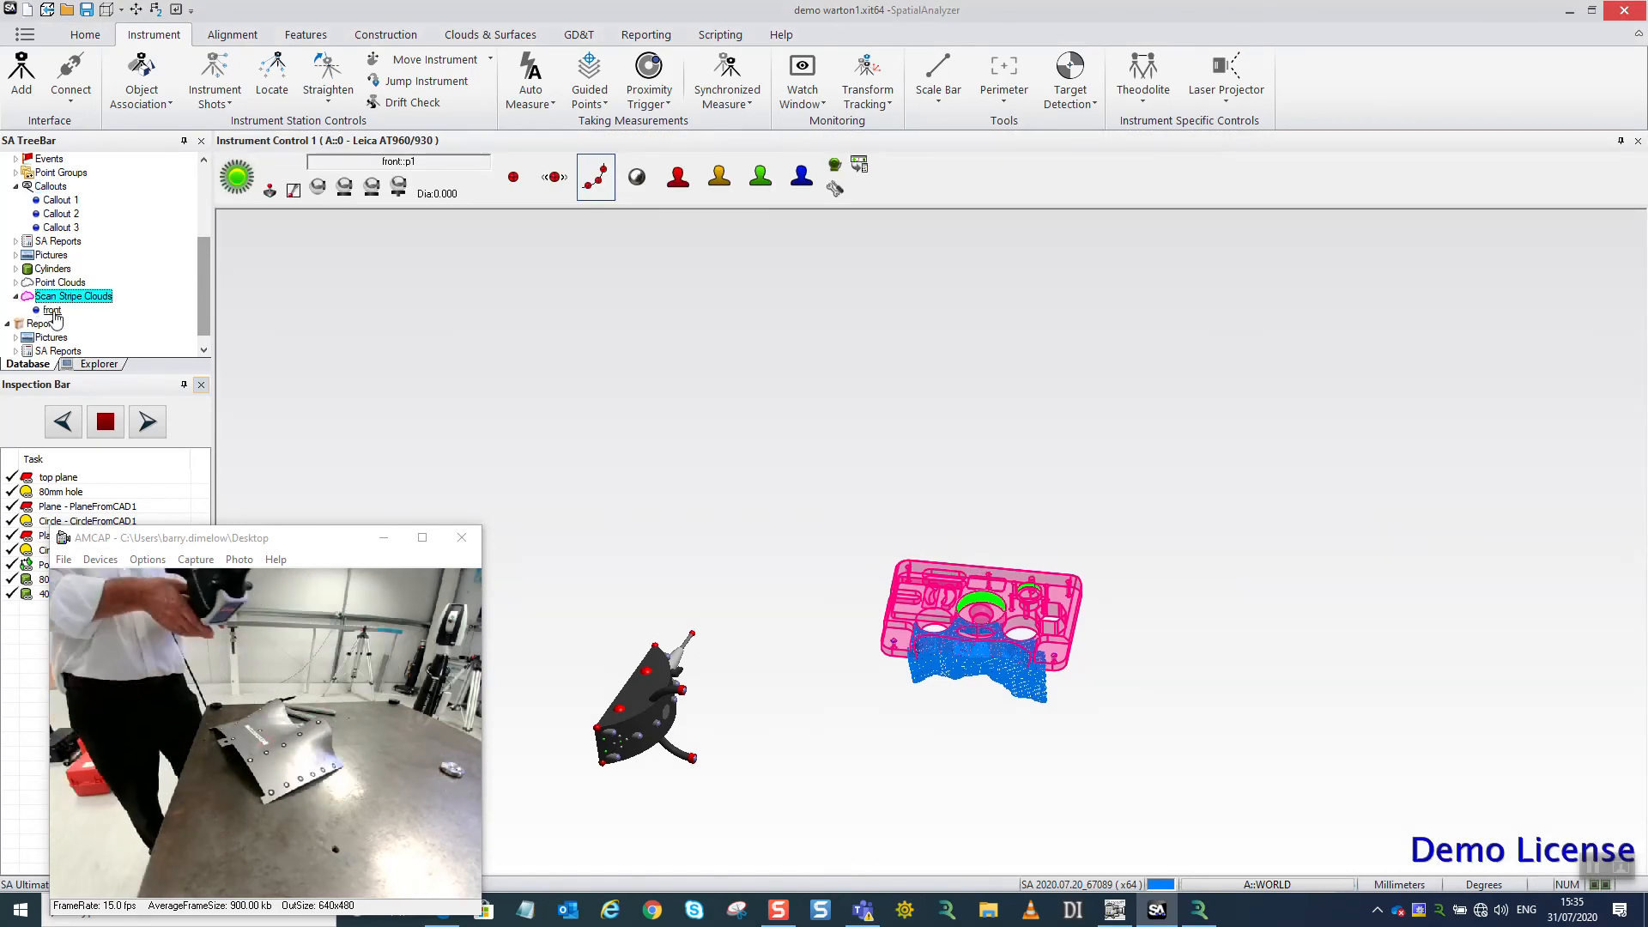
{"action": "right_click", "coordinate": [53, 311]}
{"action": "left_click", "coordinate": [75, 338]}
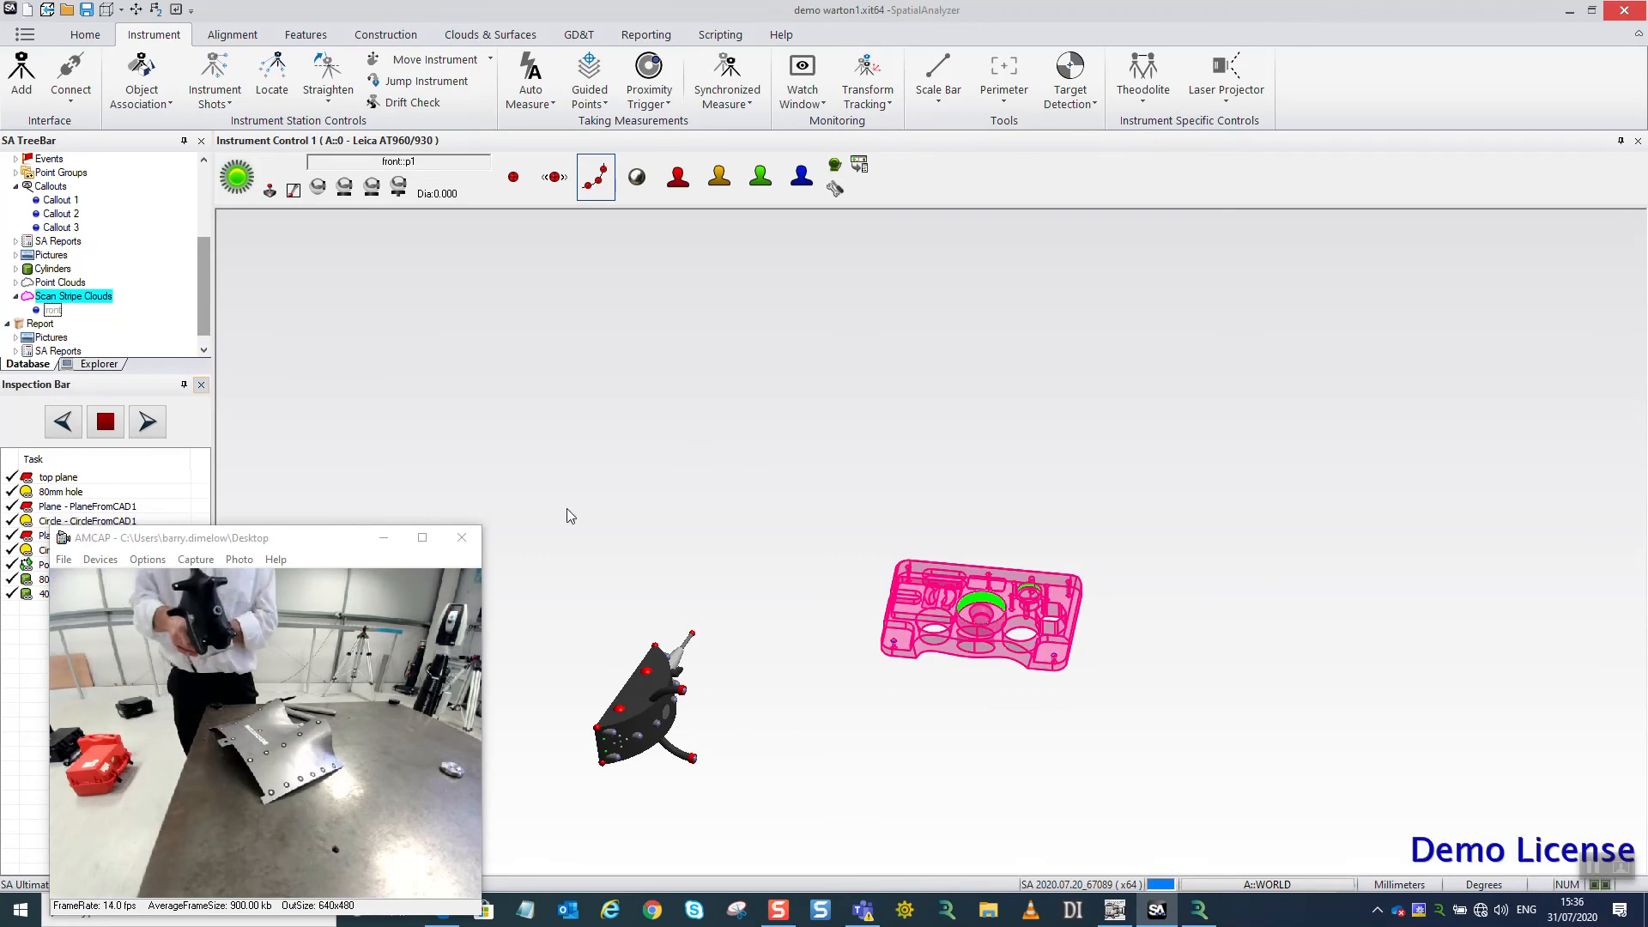
Hide all surfaces and all planes of collection A.
{"action": "left_click_drag", "start_coordinate": [206, 316], "coordinate": [209, 230]}
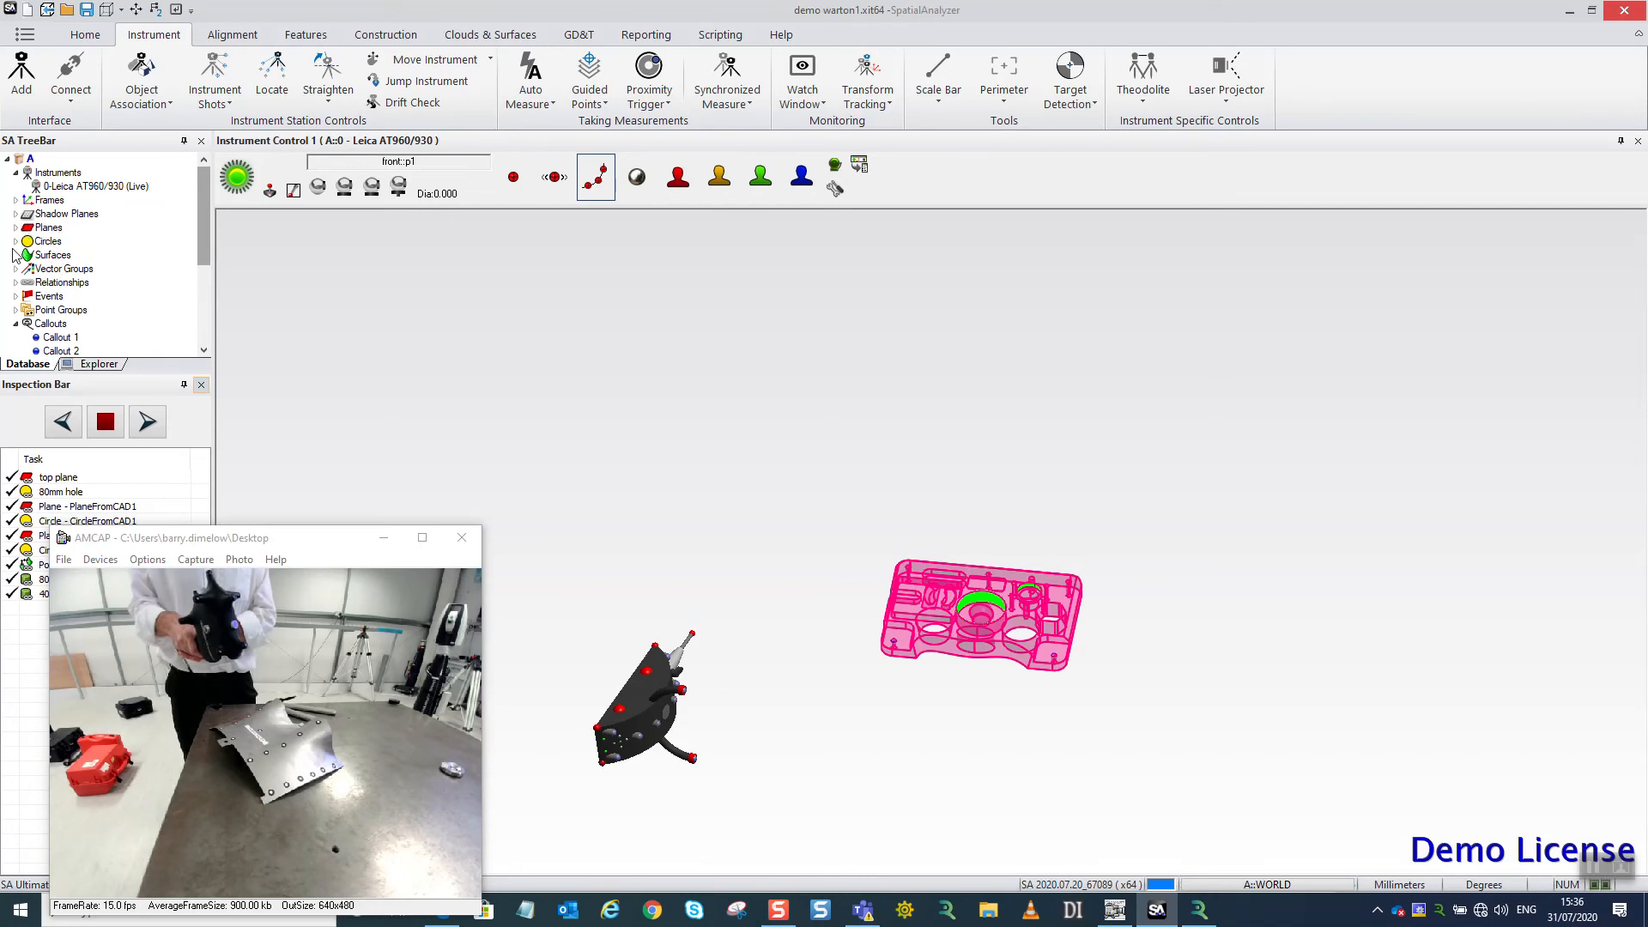
{"action": "right_click", "coordinate": [67, 258]}
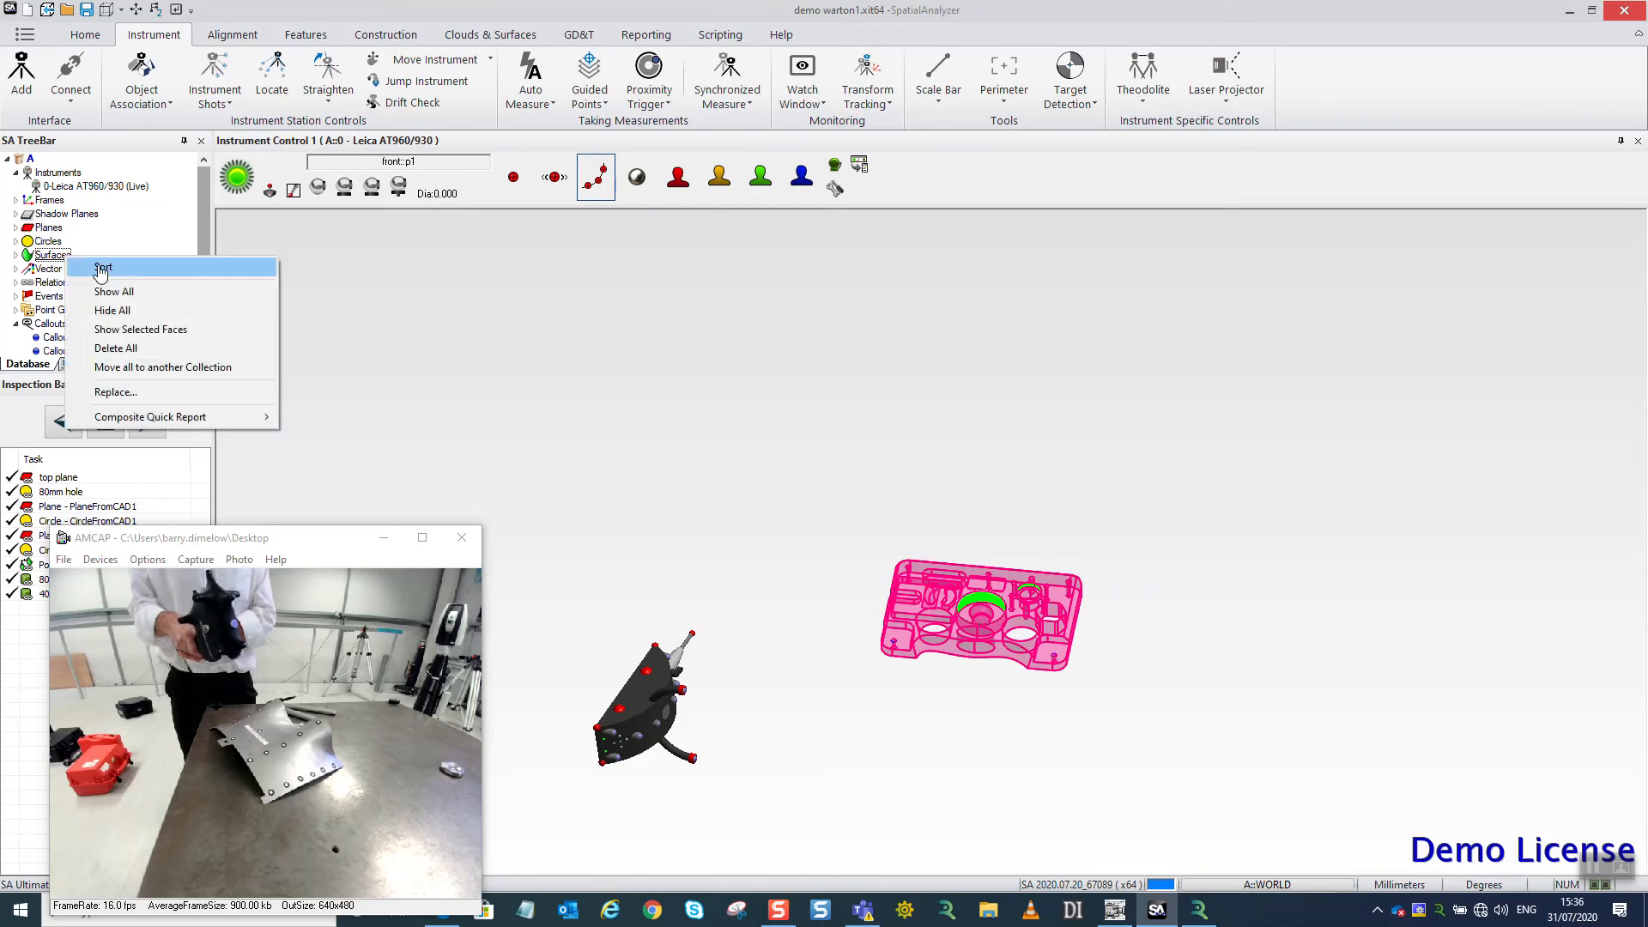
{"action": "left_click", "coordinate": [112, 311]}
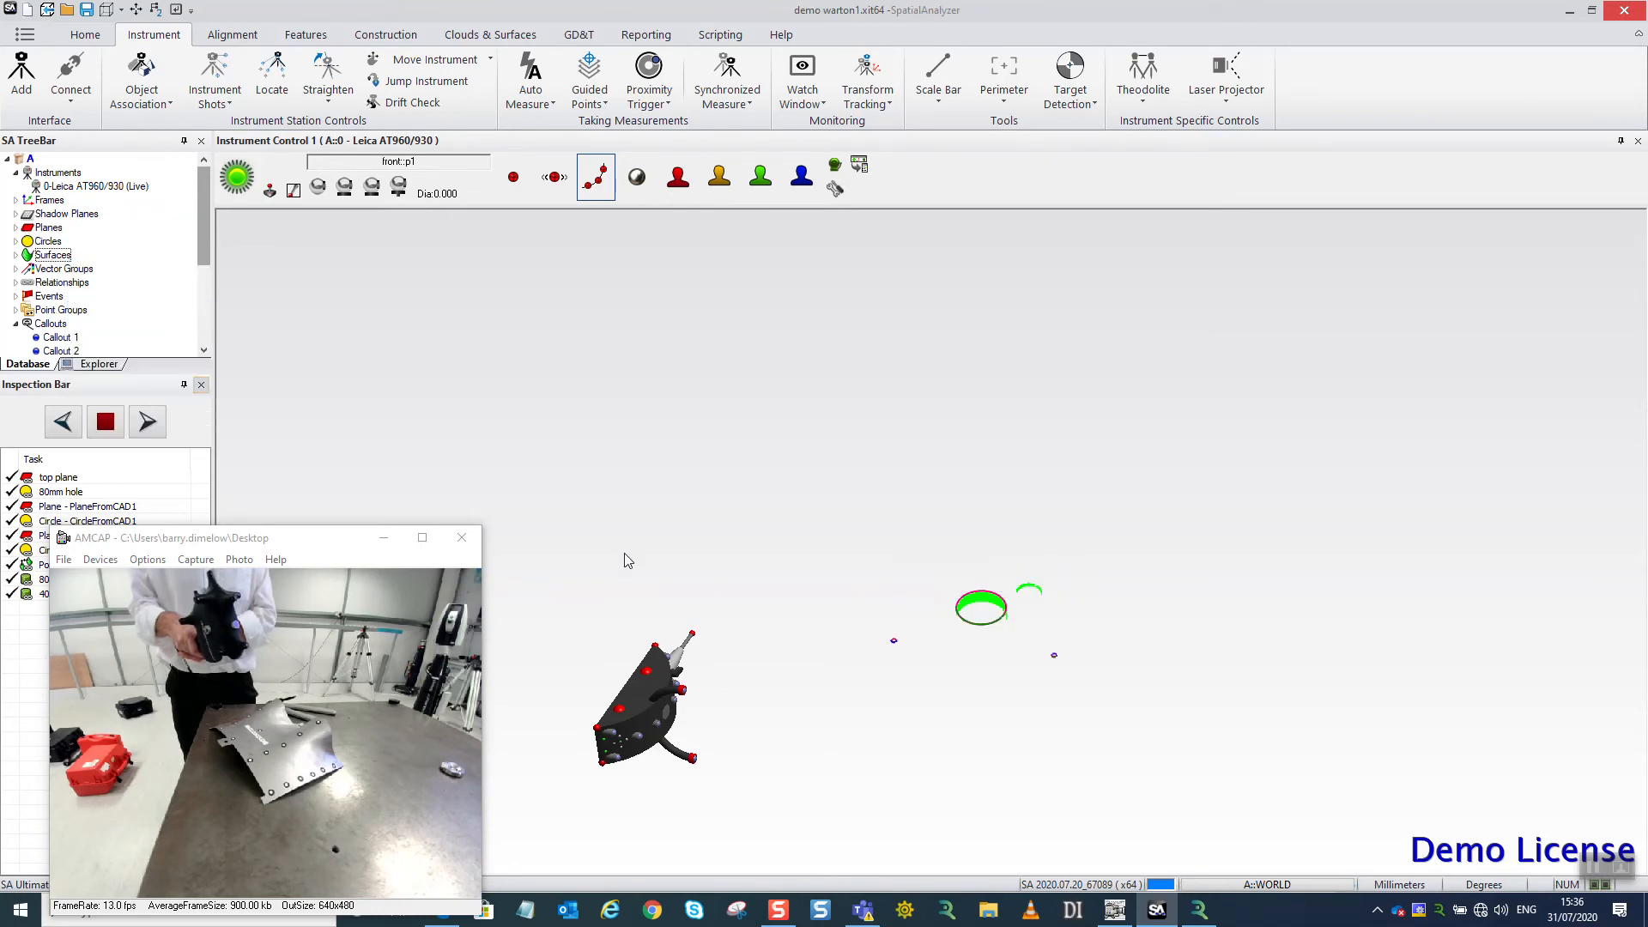
{"action": "right_click", "coordinate": [57, 229]}
{"action": "left_click", "coordinate": [106, 308]}
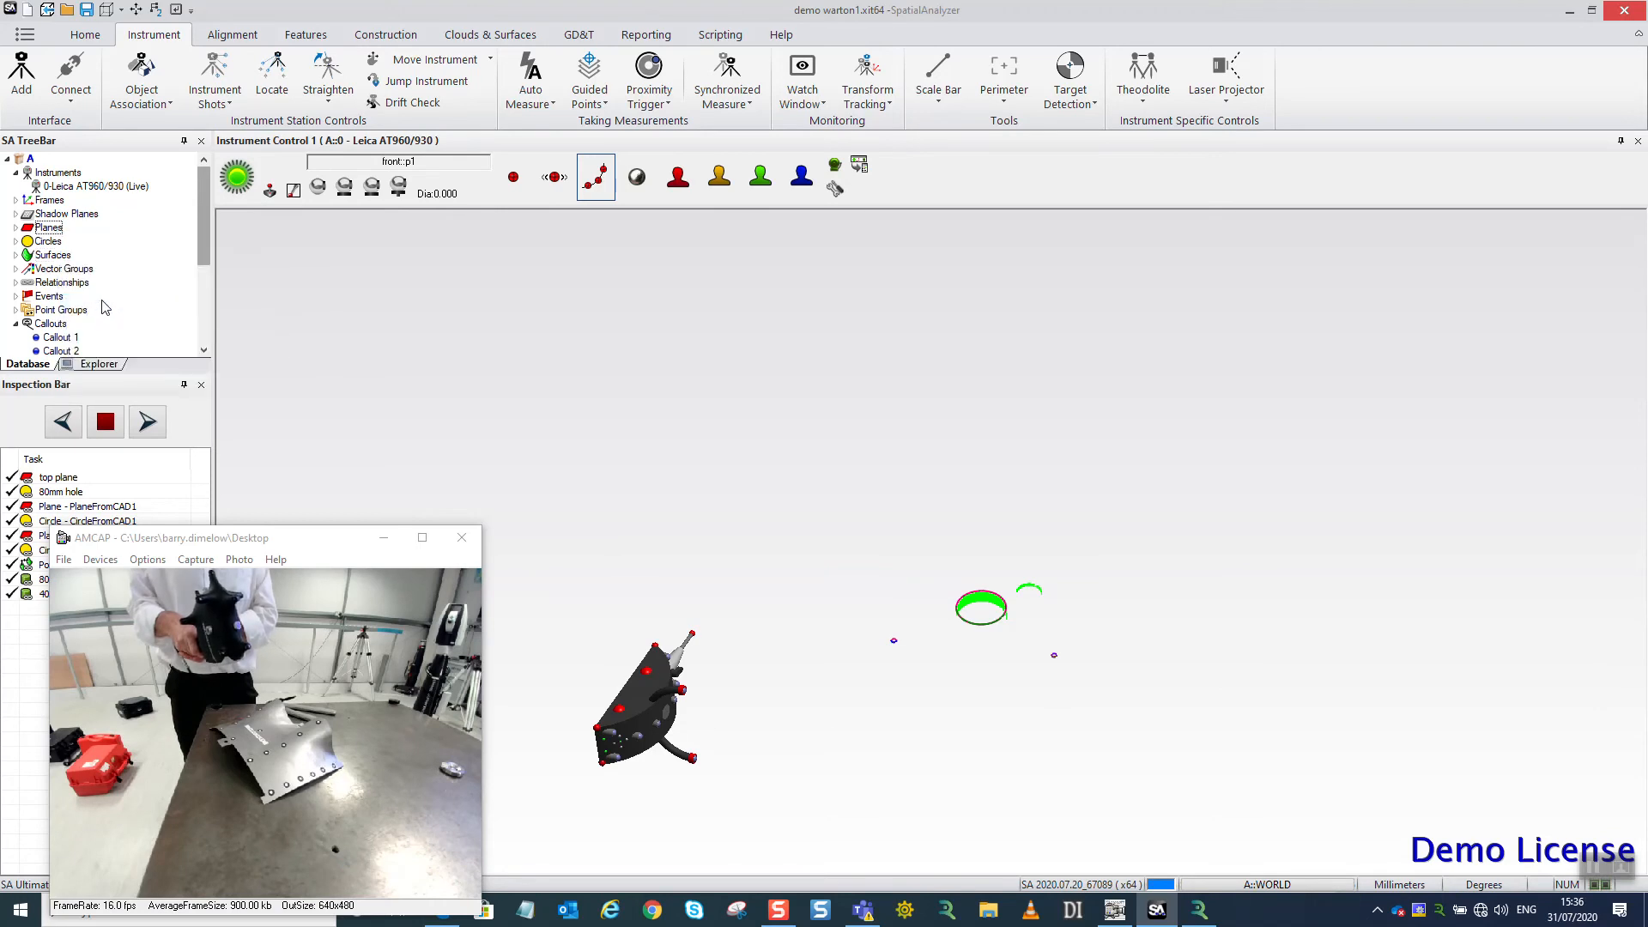
Hide all cylinders and all point clouds of collection A.
{"action": "left_click_drag", "start_coordinate": [197, 233], "coordinate": [196, 327]}
{"action": "right_click", "coordinate": [57, 259]}
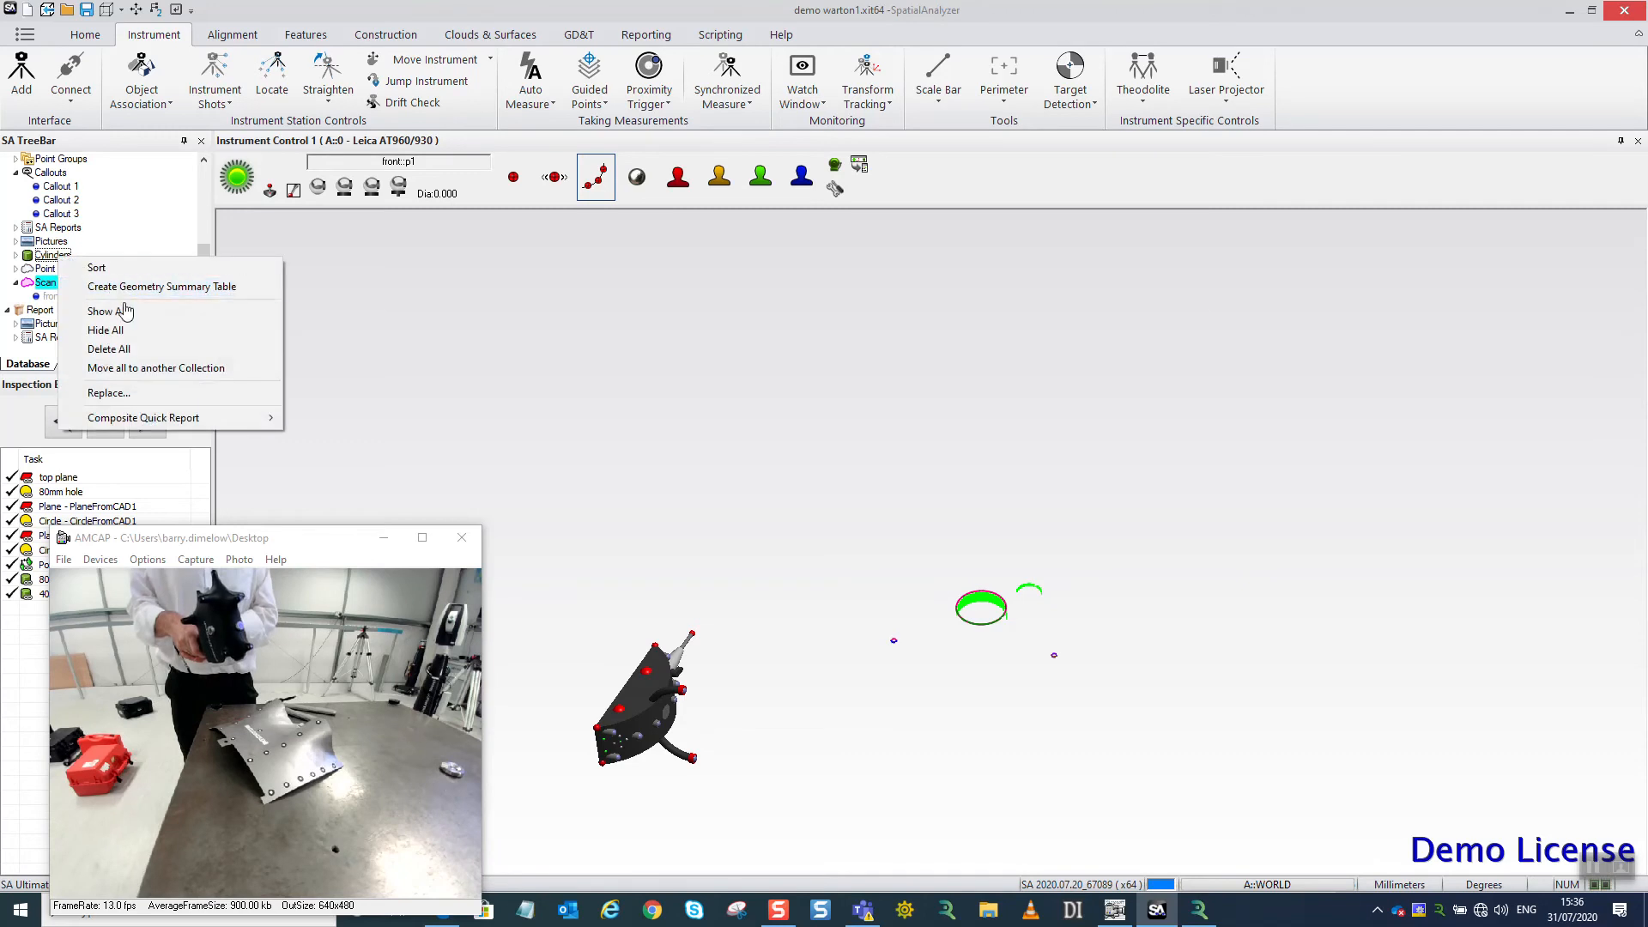
{"action": "left_click", "coordinate": [120, 326]}
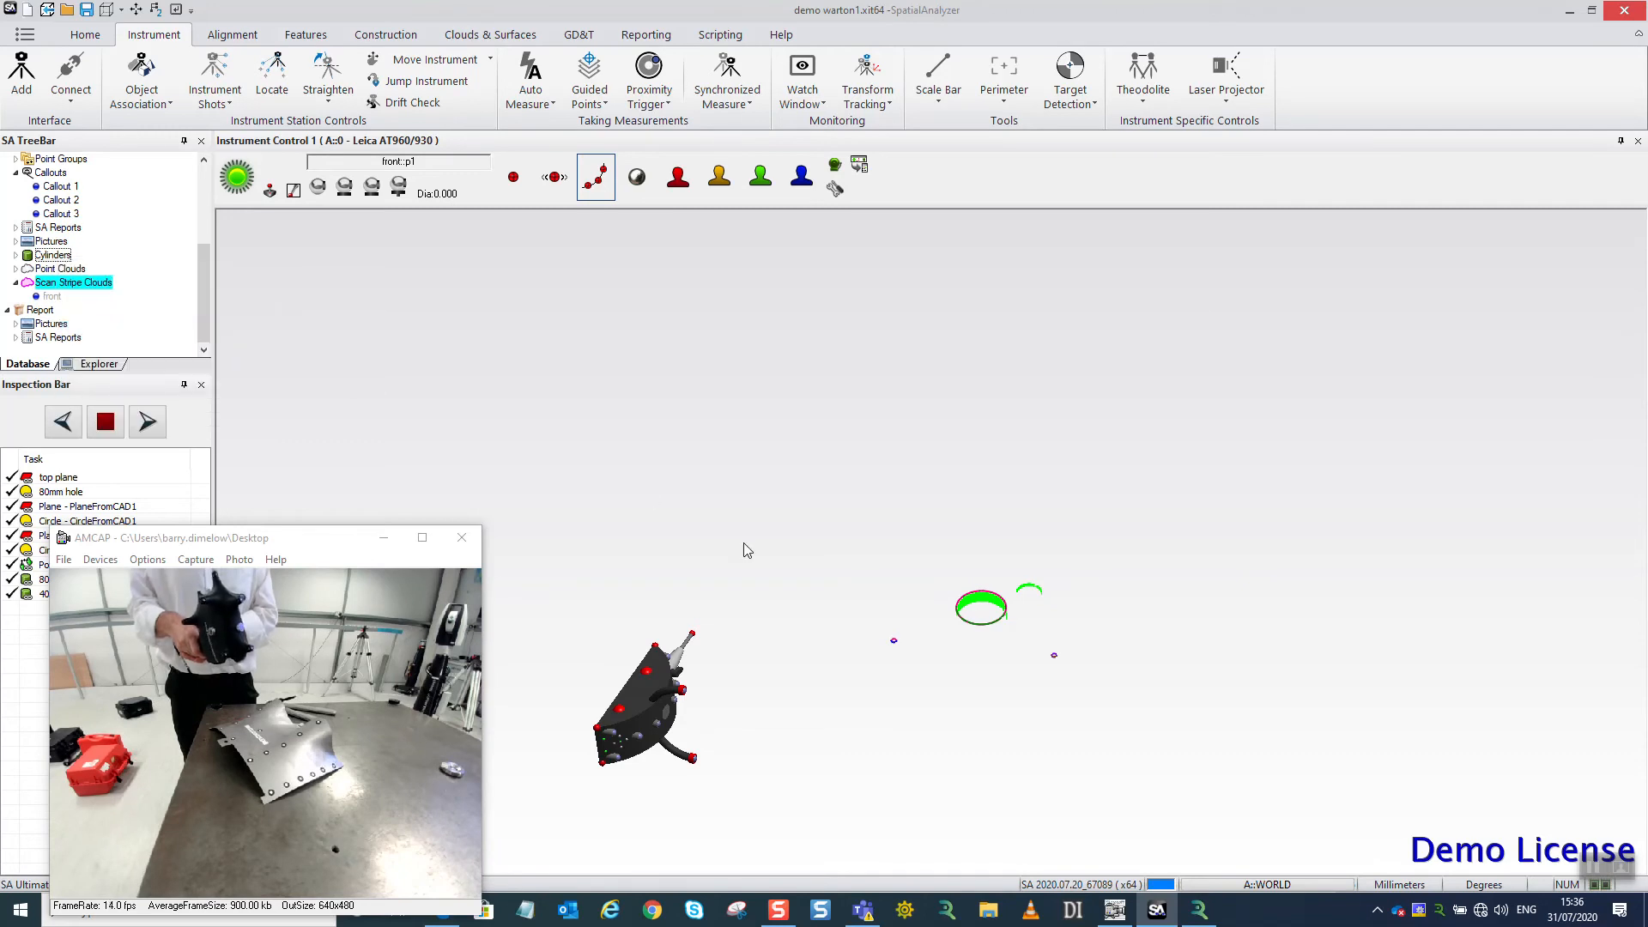
{"action": "right_click", "coordinate": [75, 267]}
{"action": "left_click", "coordinate": [131, 321]}
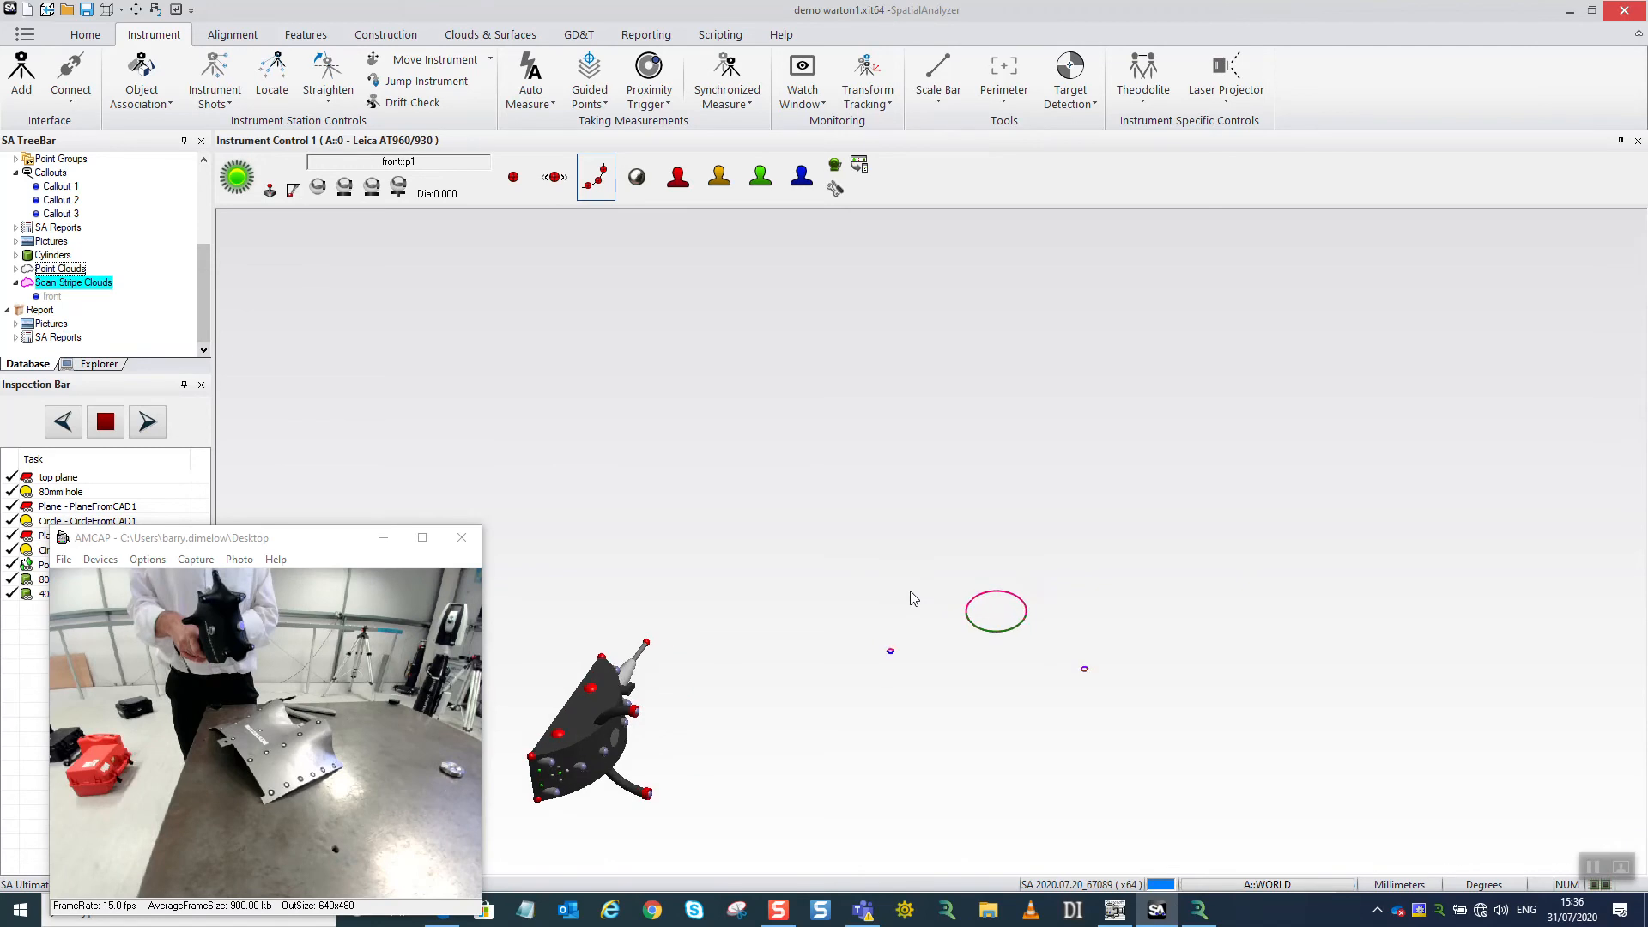
Hide all the remaining circles so only the instrument is left in the view.
{"action": "scroll", "coordinate": [911, 592], "scroll_direction": "up", "scroll_amount": 6}
{"action": "scroll", "coordinate": [704, 516], "scroll_direction": "down", "scroll_amount": 3}
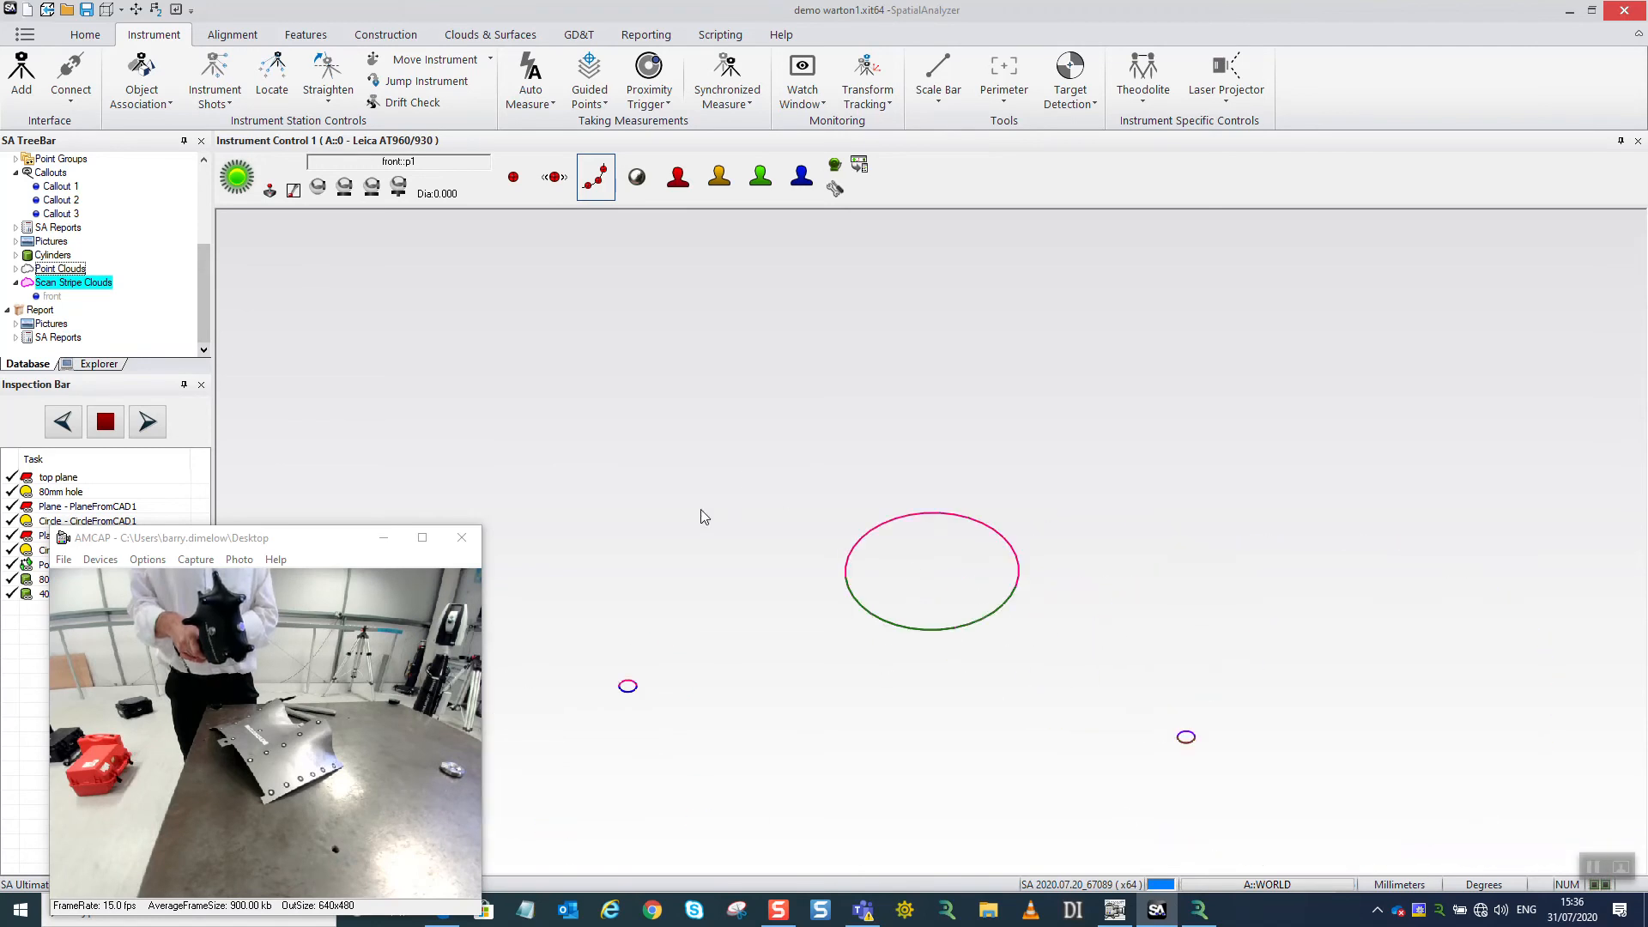
{"action": "scroll", "coordinate": [893, 555], "scroll_direction": "down", "scroll_amount": 5}
{"action": "scroll", "coordinate": [96, 233], "scroll_direction": "up", "scroll_amount": 4}
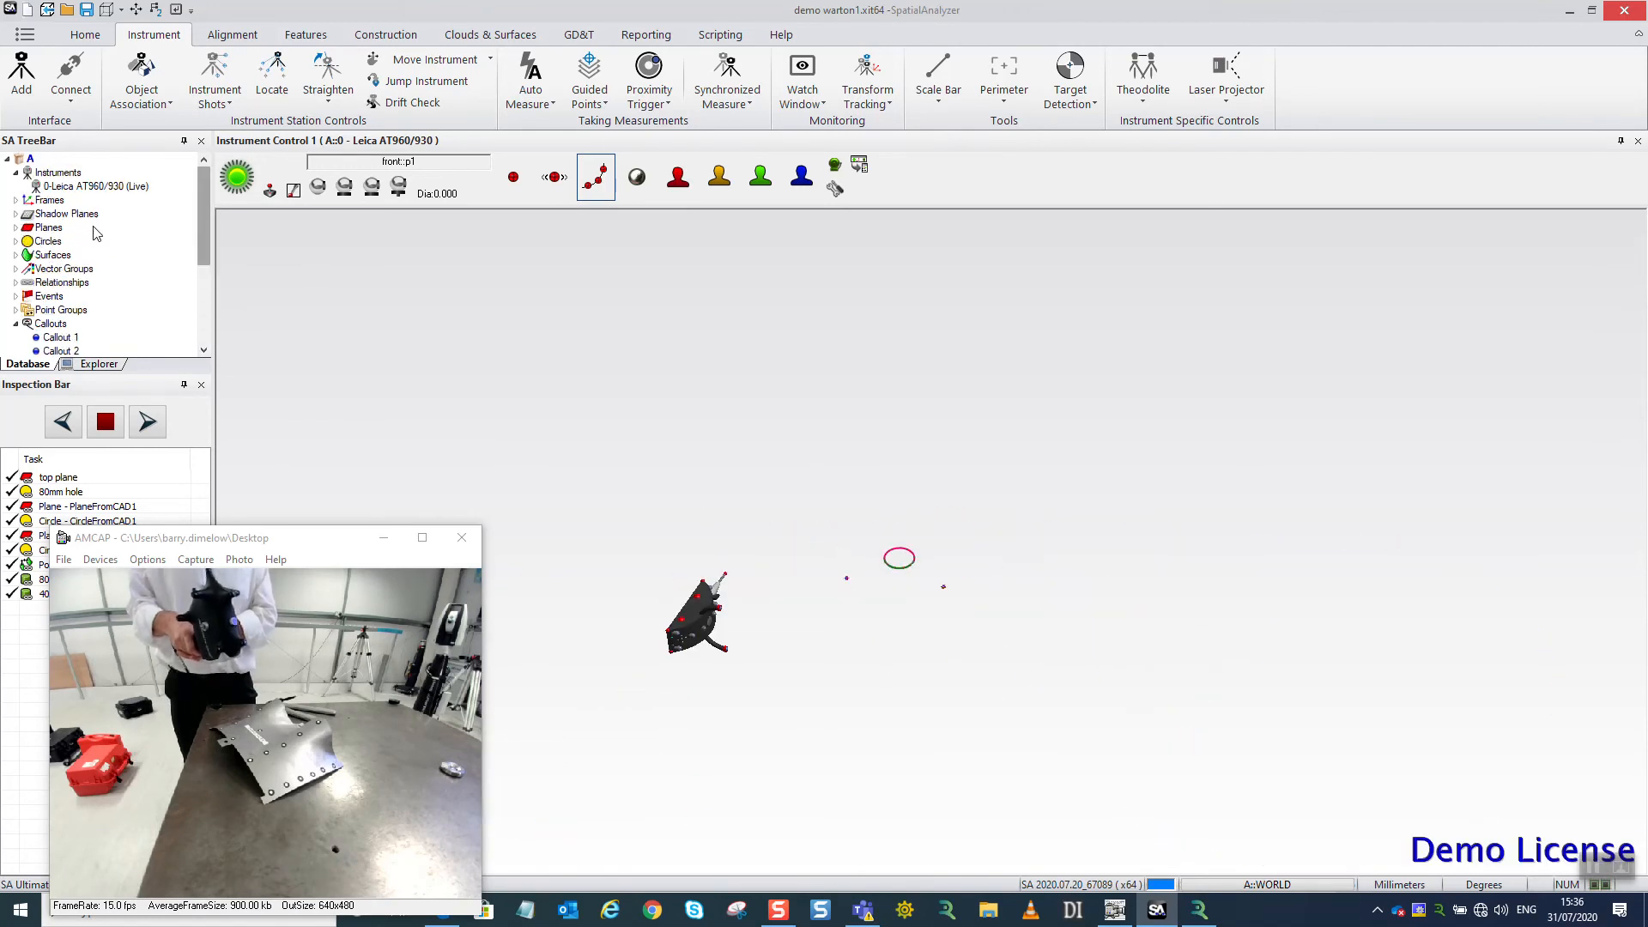
{"action": "right_click", "coordinate": [43, 241]}
{"action": "left_click", "coordinate": [95, 314]}
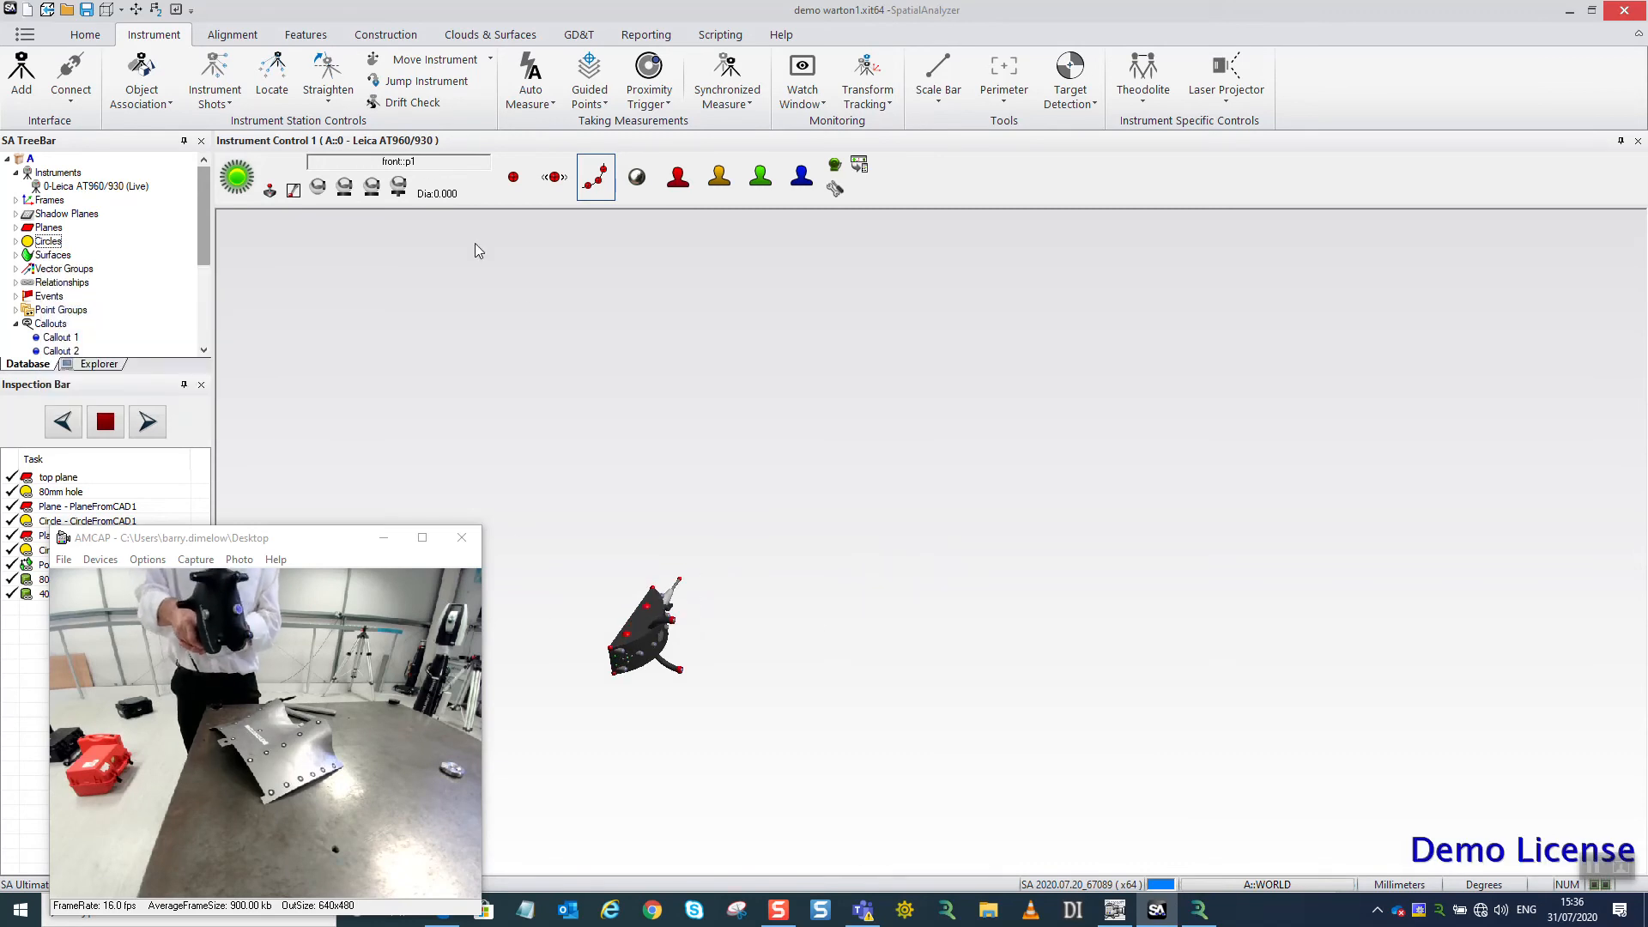
Set the measurement group name to scan curve with target p1, and keep the blue working colour (0, 128, 255).
{"action": "left_click", "coordinate": [459, 155]}
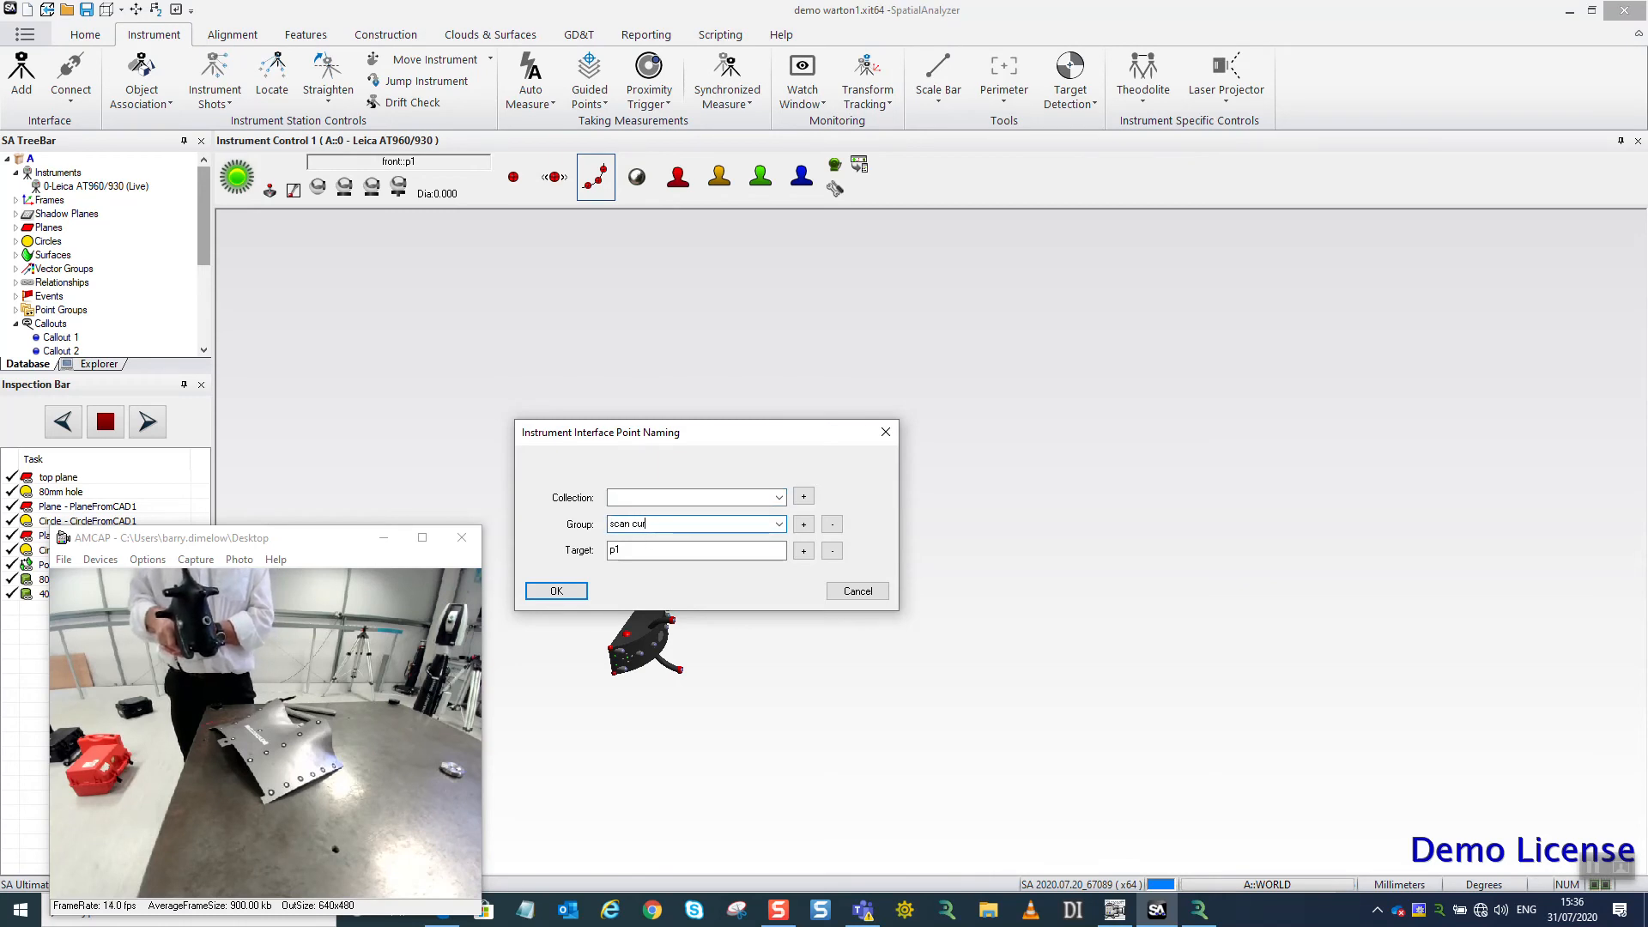
{"action": "left_click", "coordinate": [556, 591]}
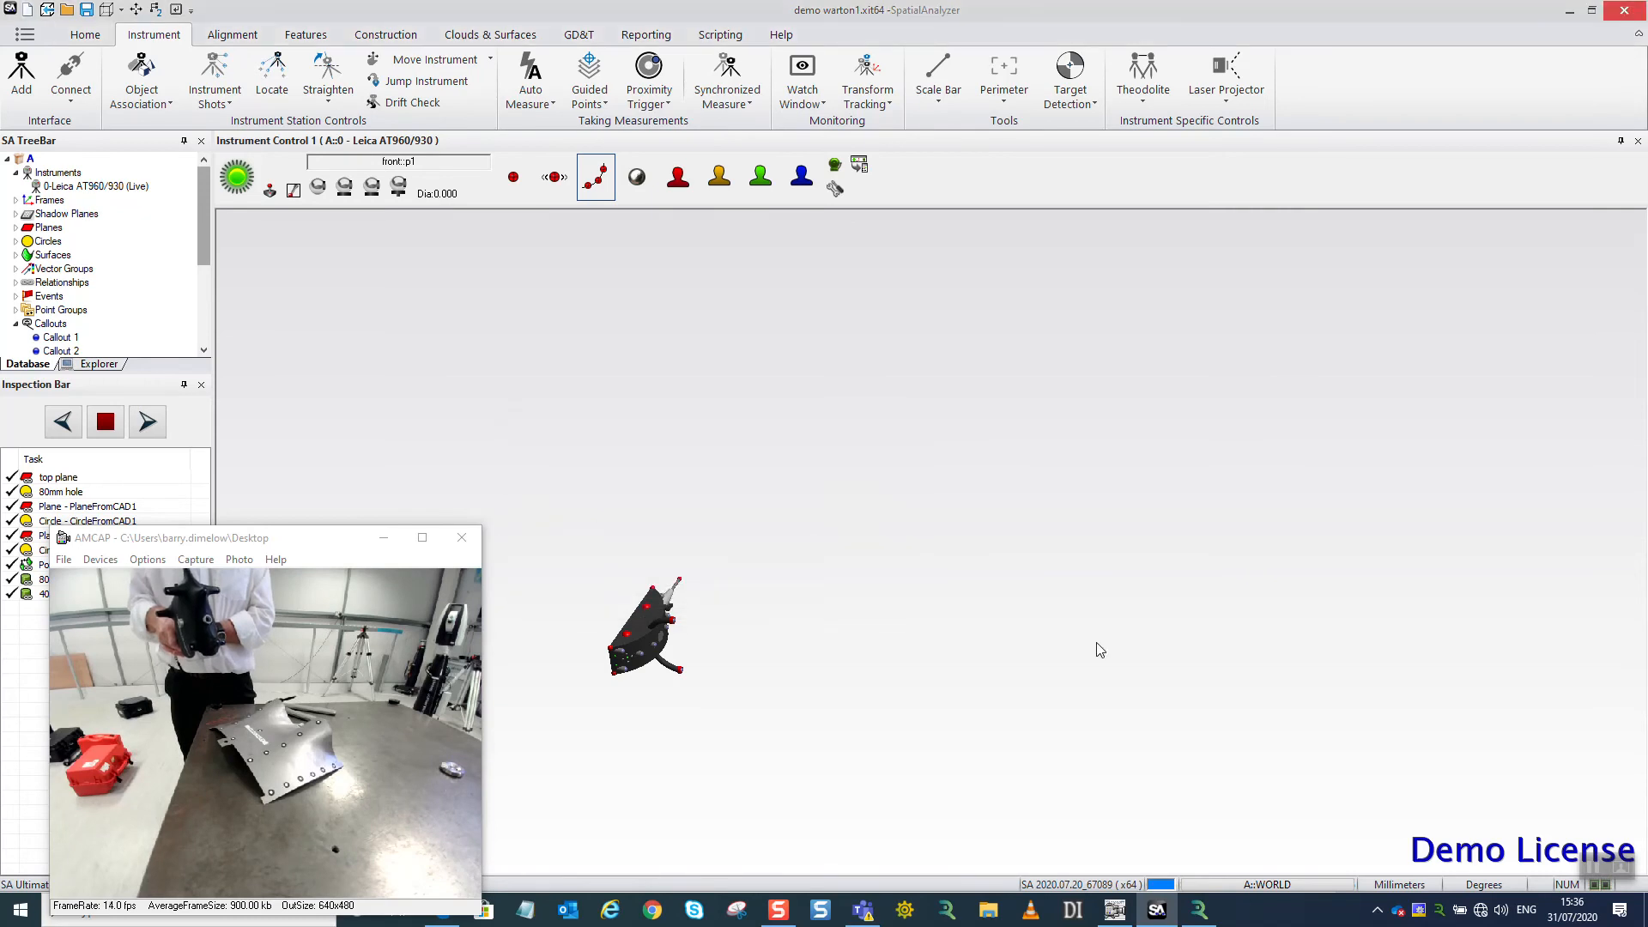
{"action": "left_click", "coordinate": [1161, 884]}
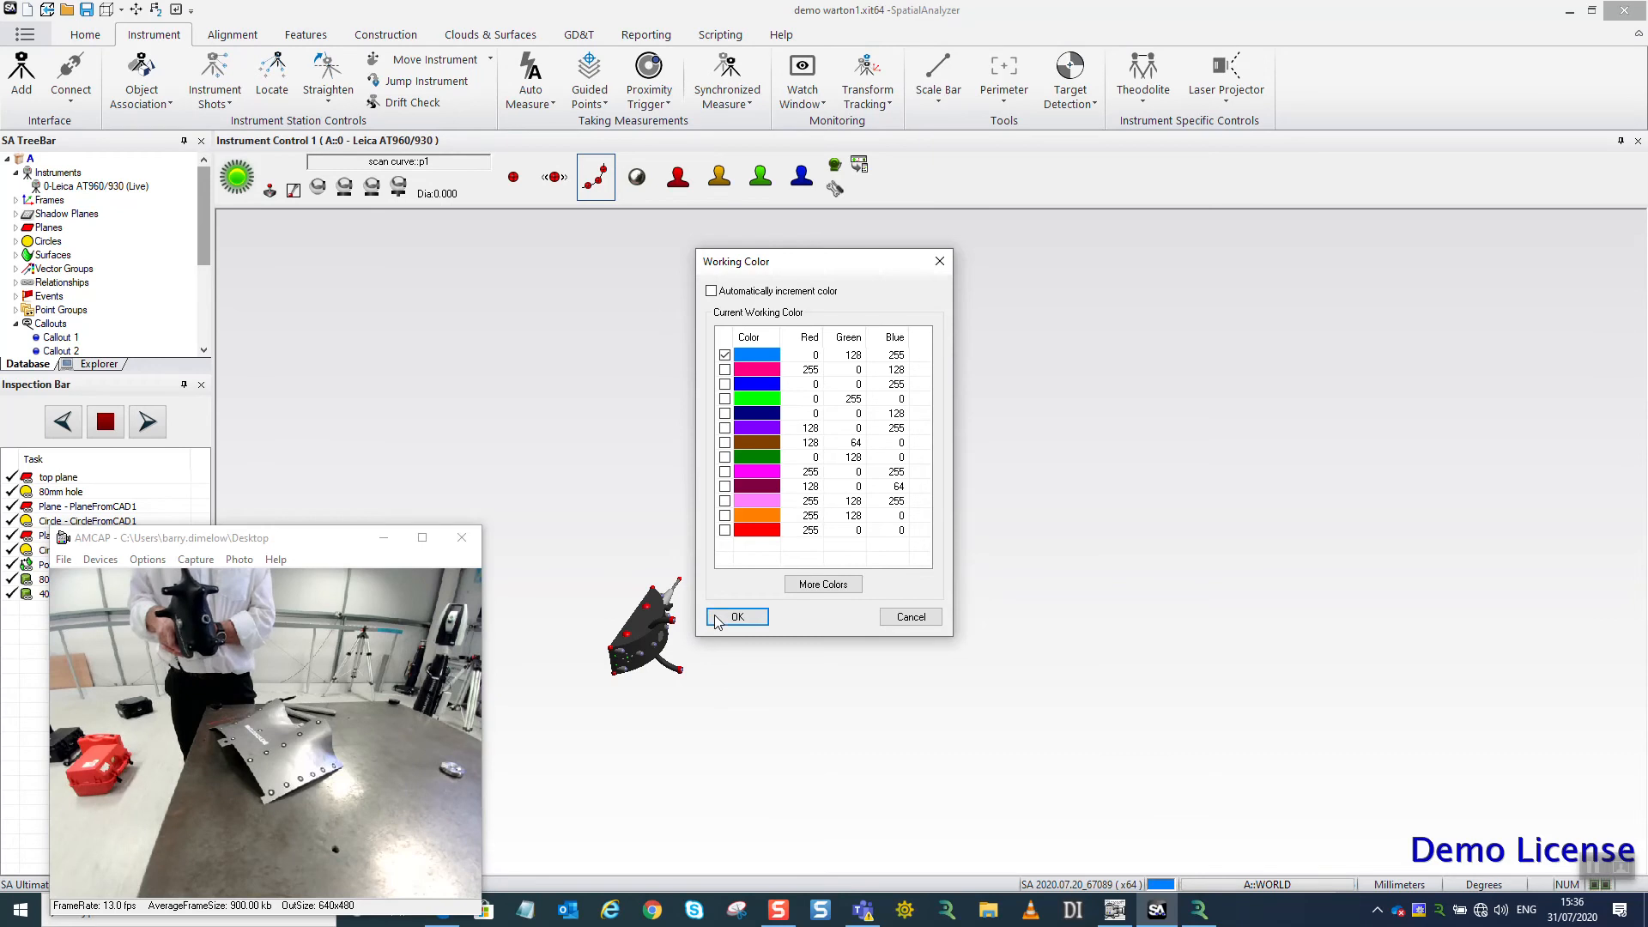
{"action": "left_click", "coordinate": [736, 617]}
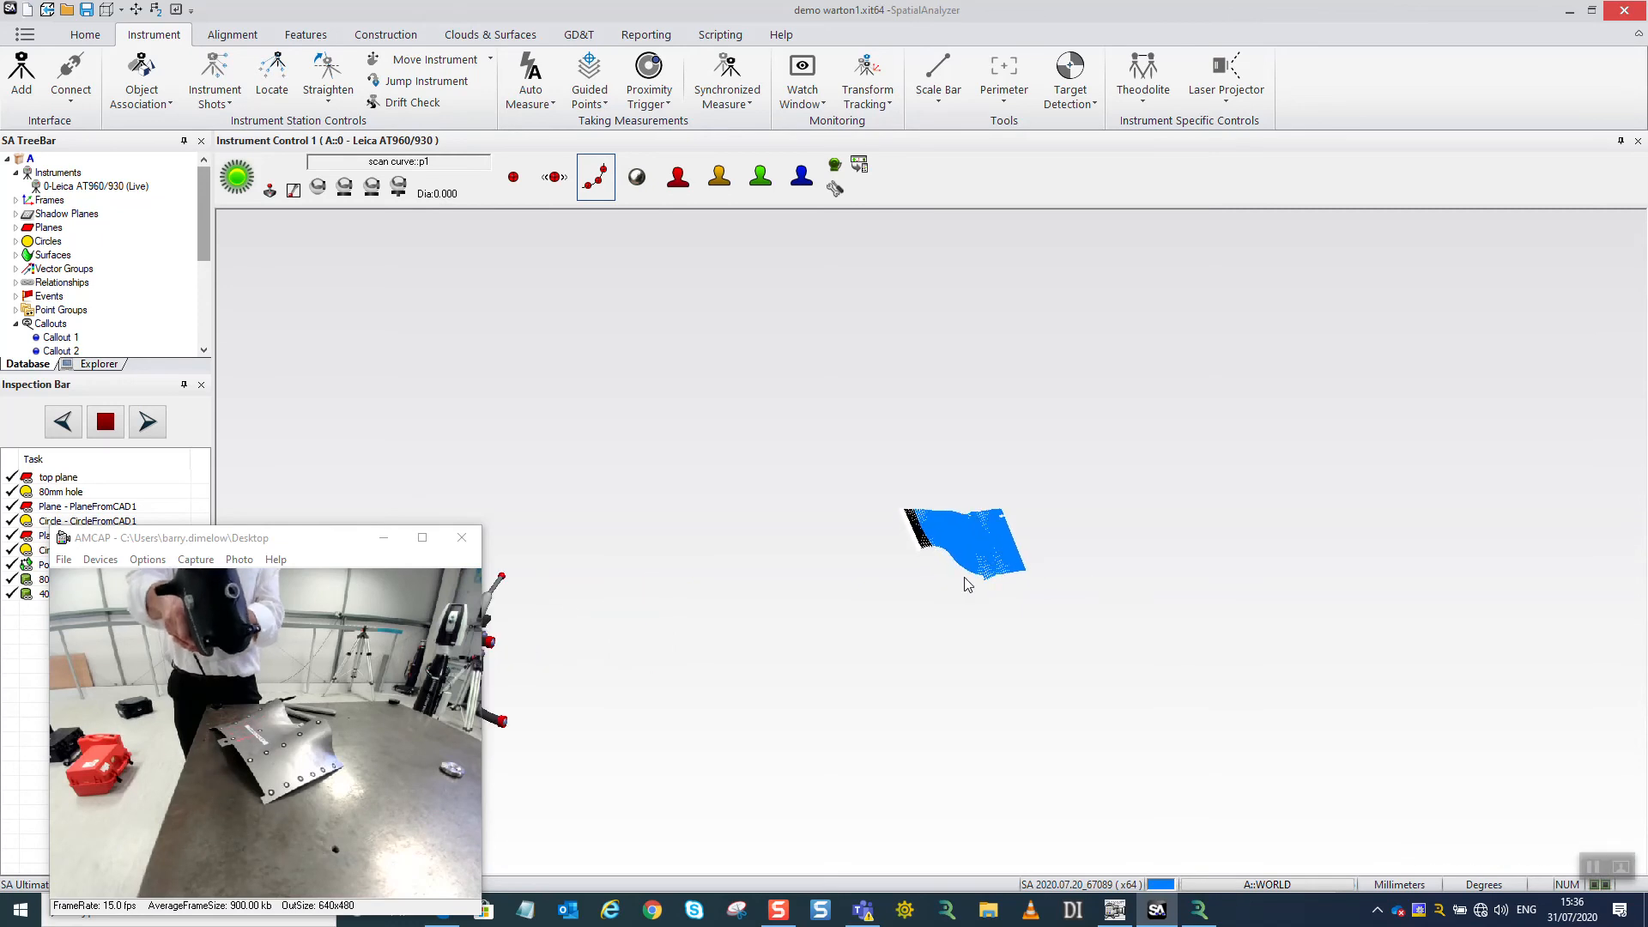
Delete the flat tabletop points around the base of the curved part from the new scan cloud, selecting them side-on.
{"action": "scroll", "coordinate": [969, 575], "scroll_direction": "up", "scroll_amount": 5}
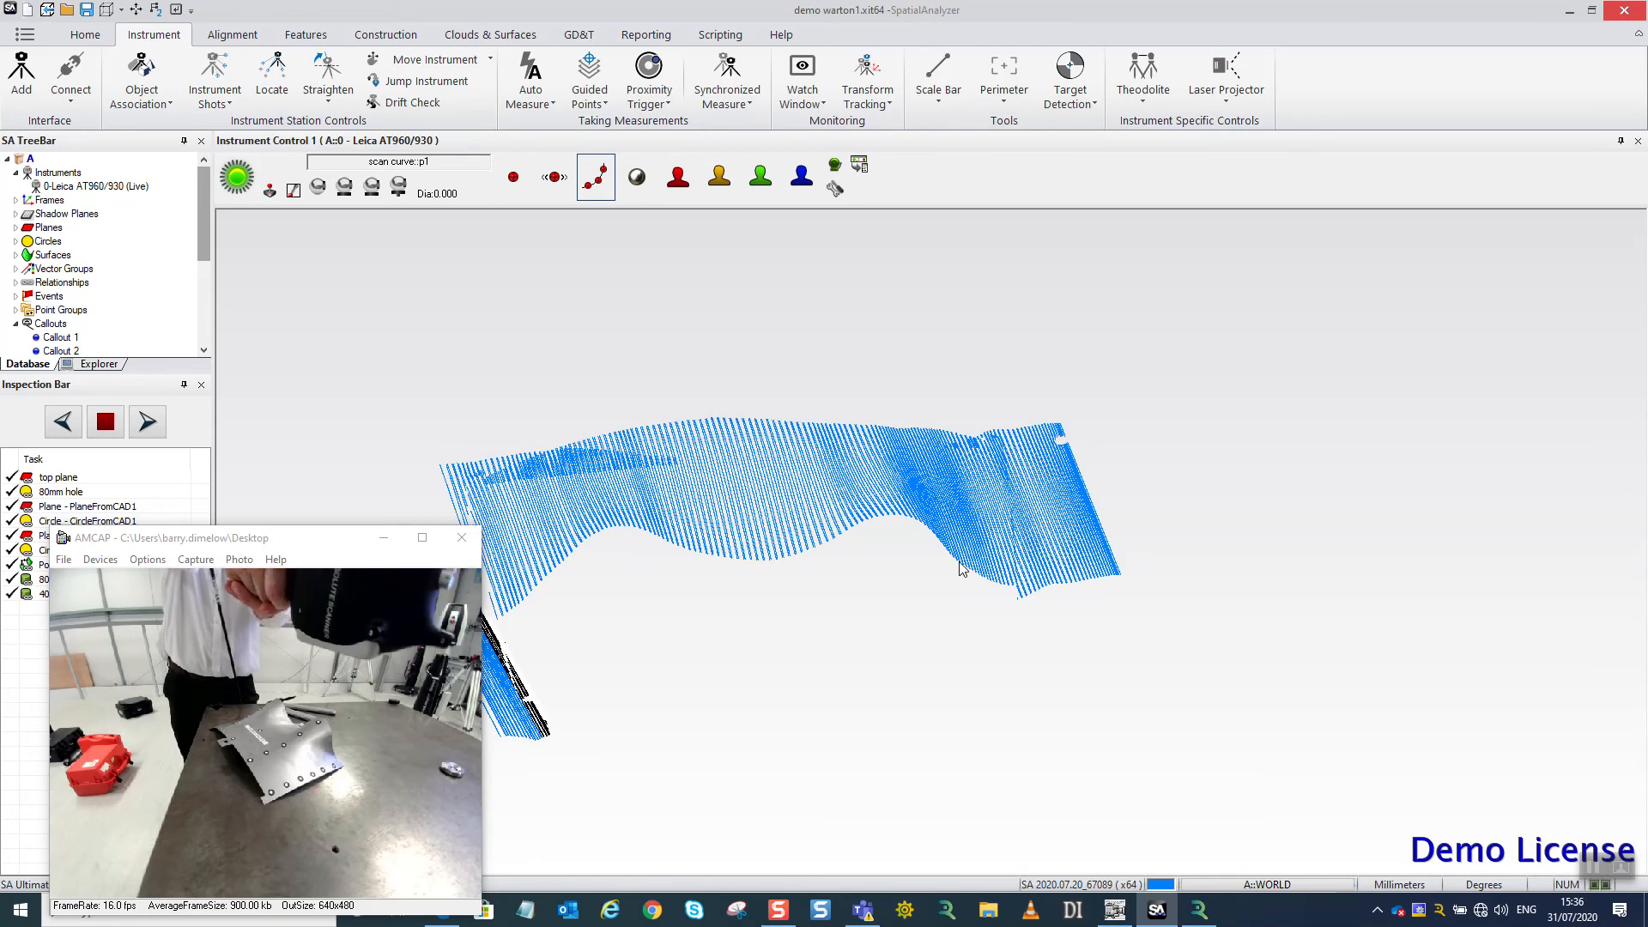
{"action": "middle_click_drag", "start_coordinate": [969, 652], "coordinate": [1131, 652]}
{"action": "middle_click_drag", "start_coordinate": [1049, 556], "coordinate": [1037, 629]}
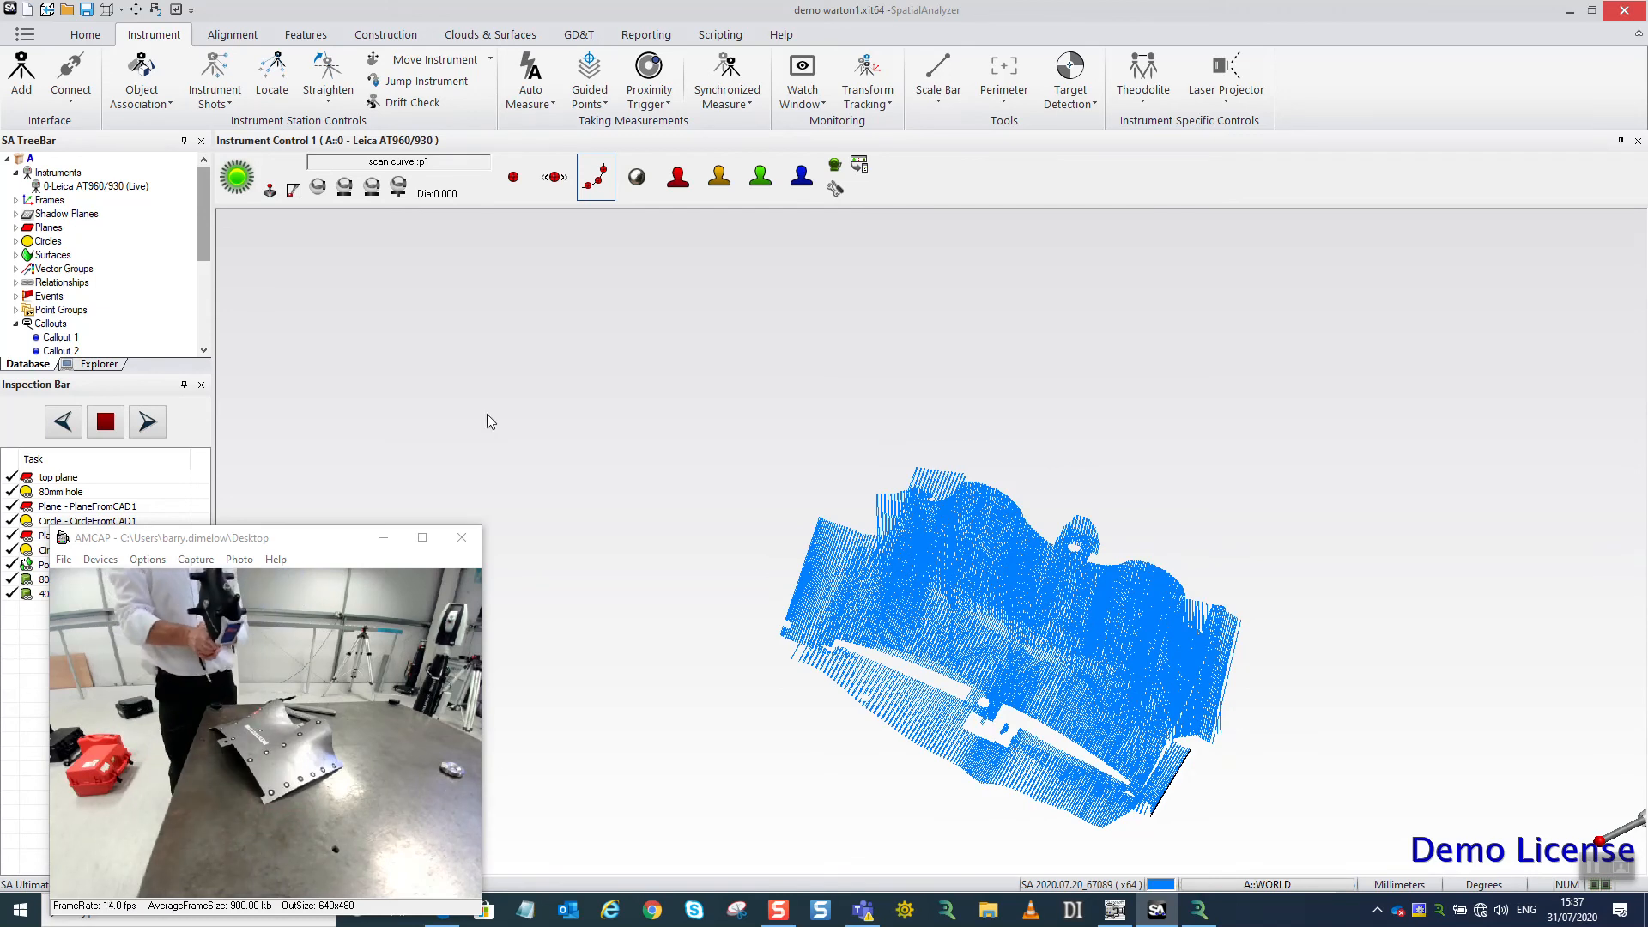
{"action": "left_click_drag", "start_coordinate": [791, 475], "coordinate": [967, 429]}
{"action": "left_click_drag", "start_coordinate": [987, 647], "coordinate": [982, 543]}
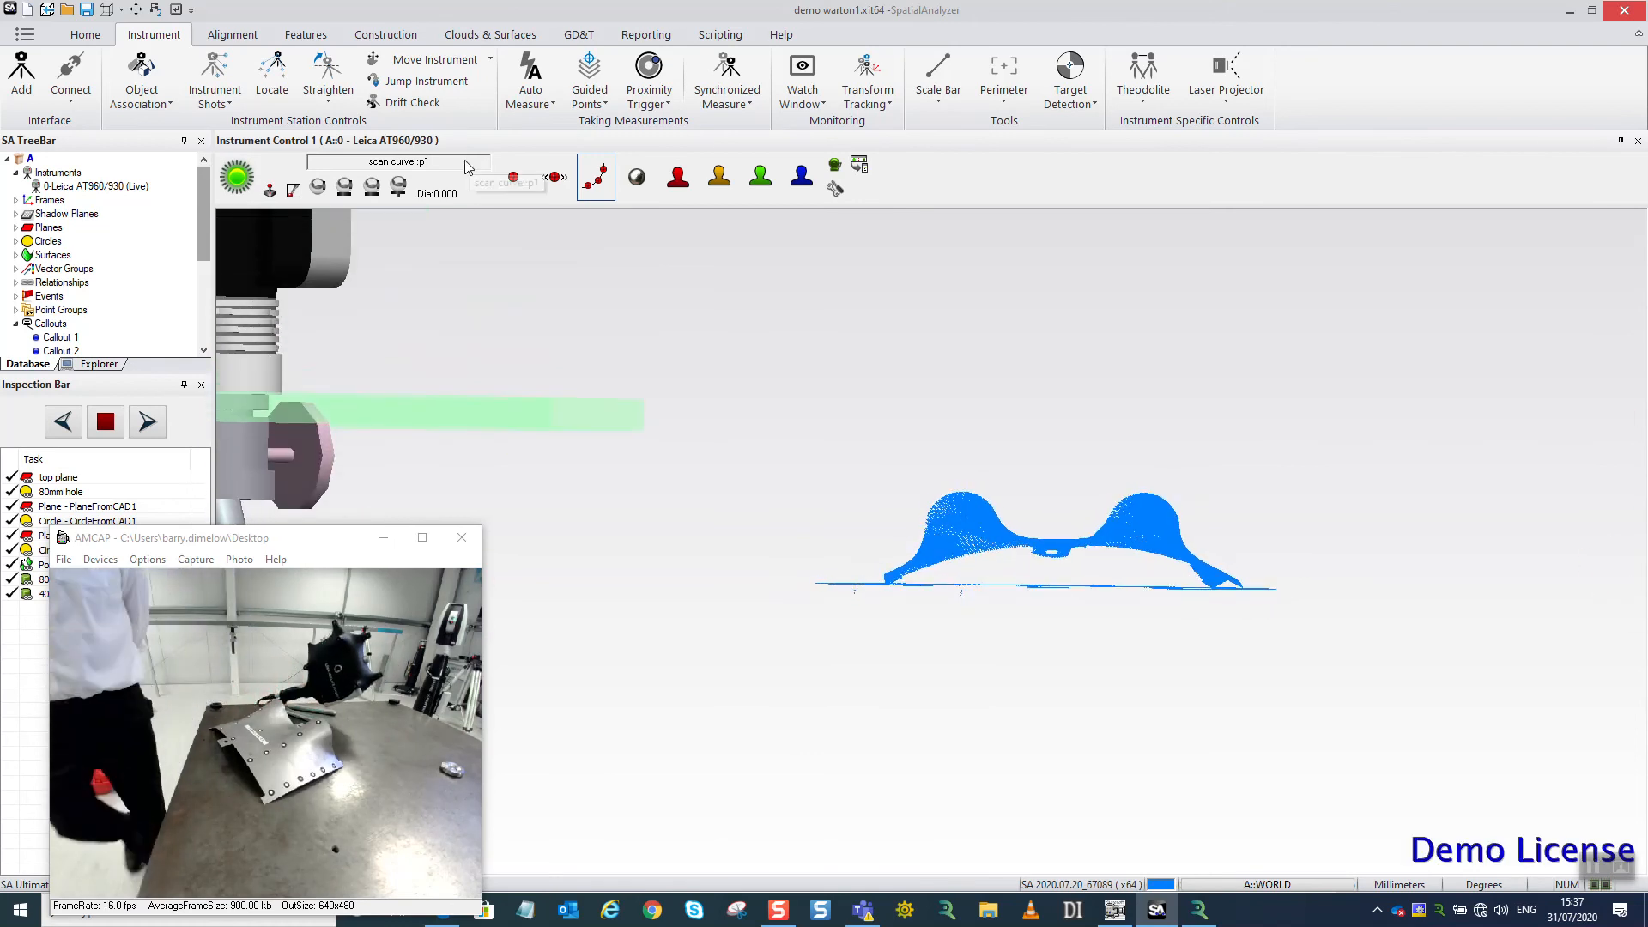
{"action": "left_click", "coordinate": [472, 35]}
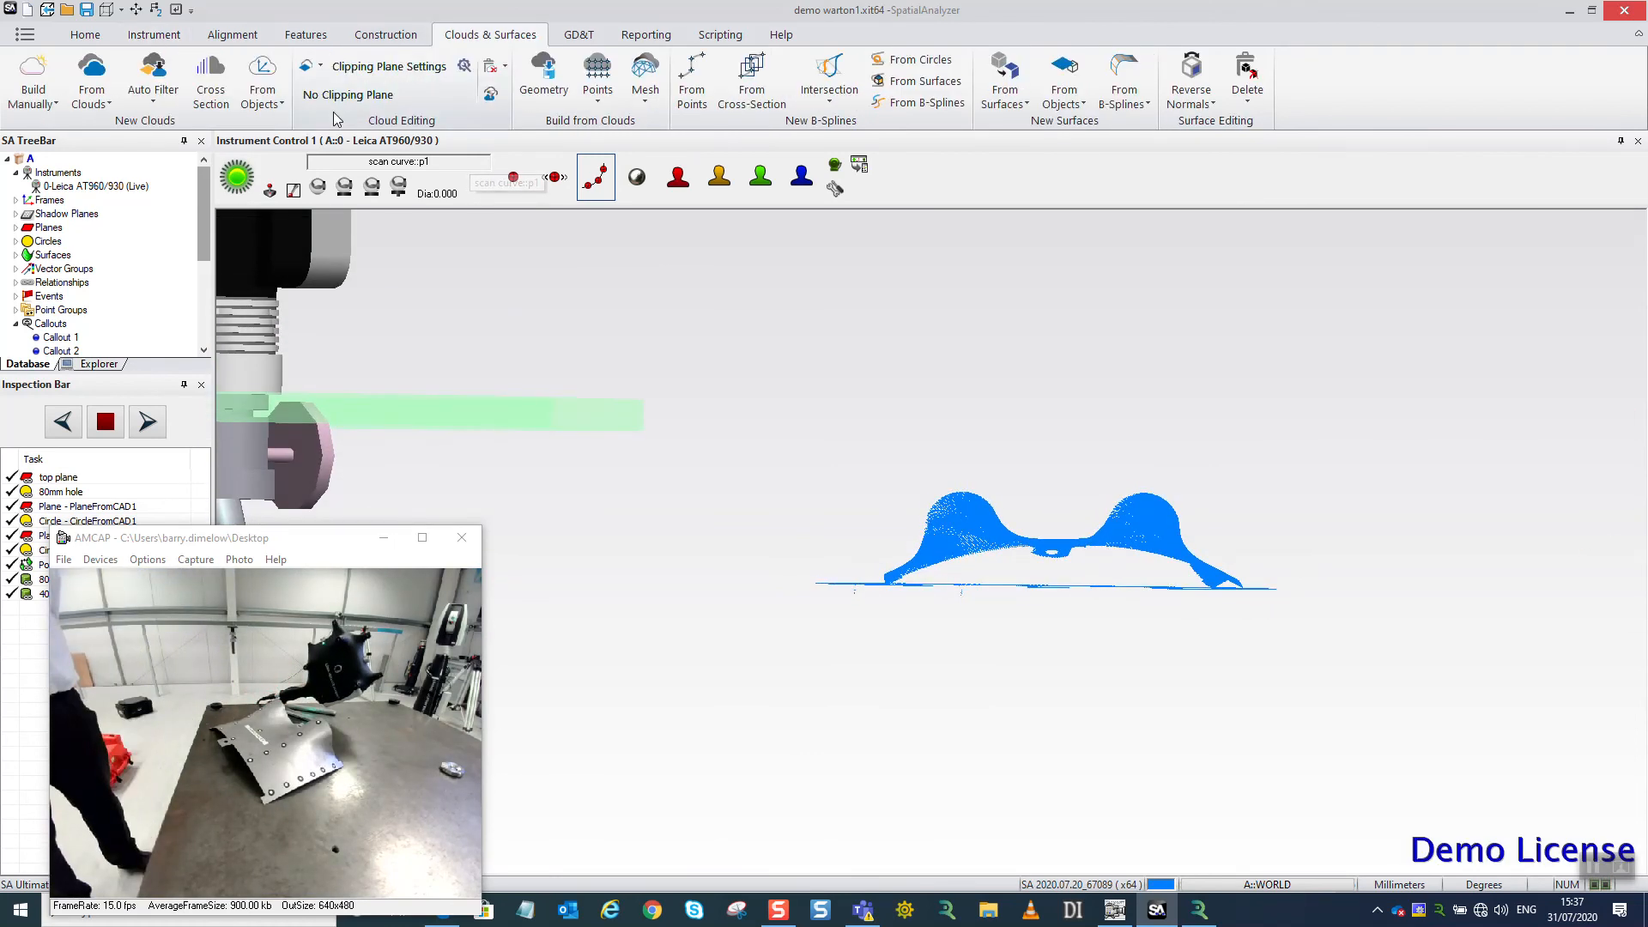
{"action": "left_click", "coordinate": [505, 66]}
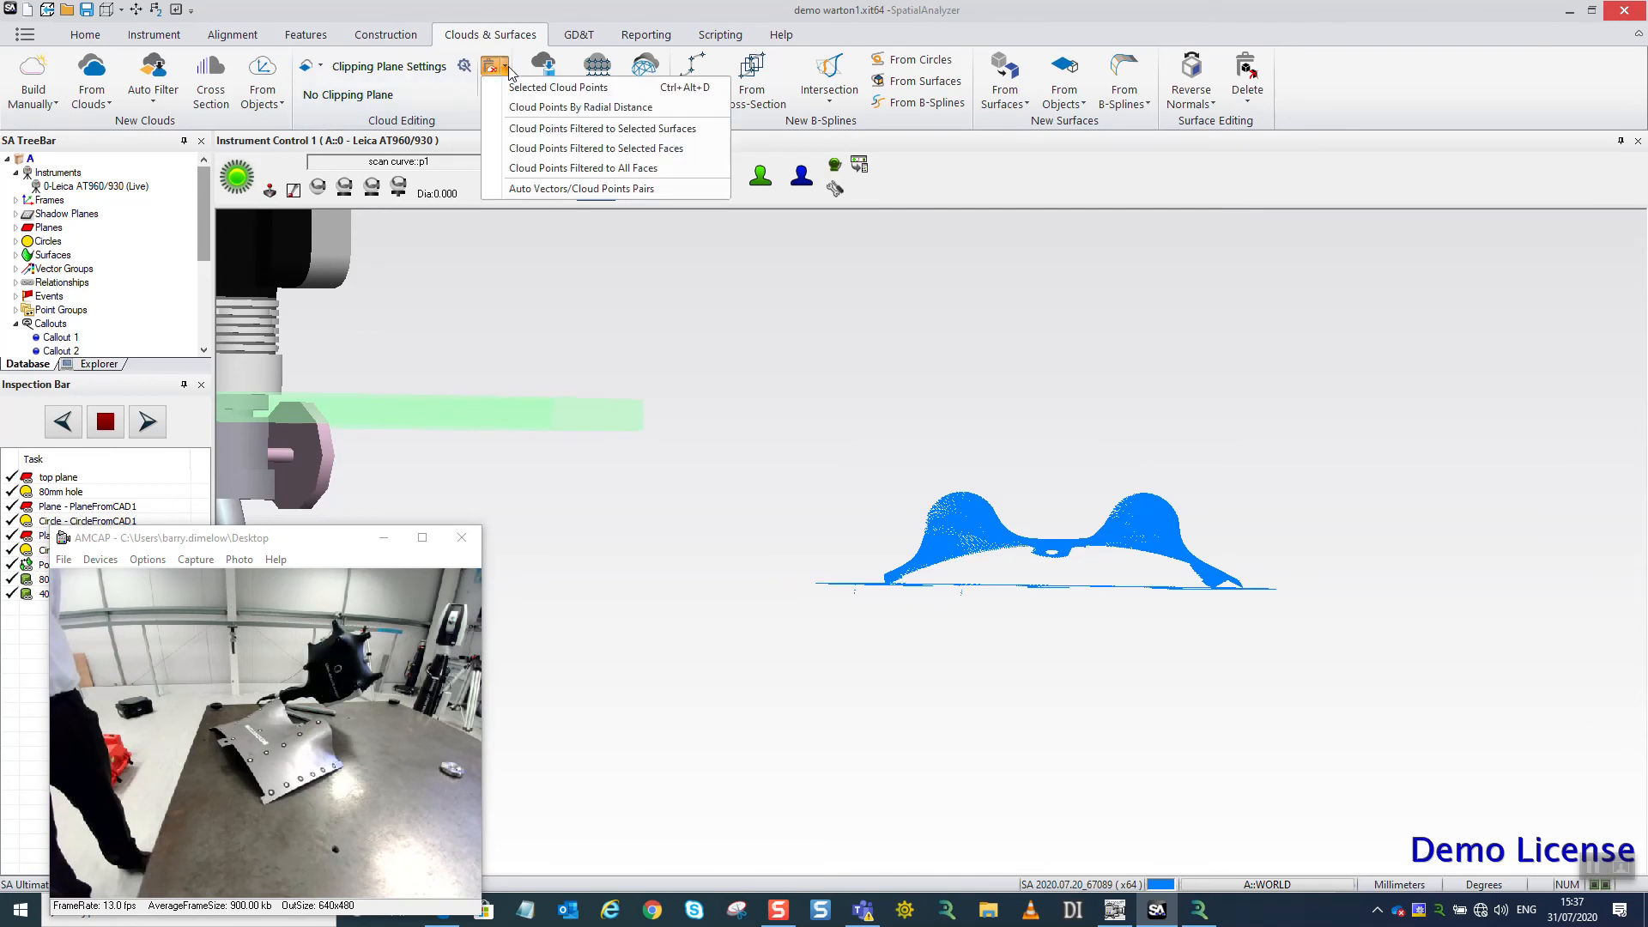
{"action": "left_click", "coordinate": [549, 87]}
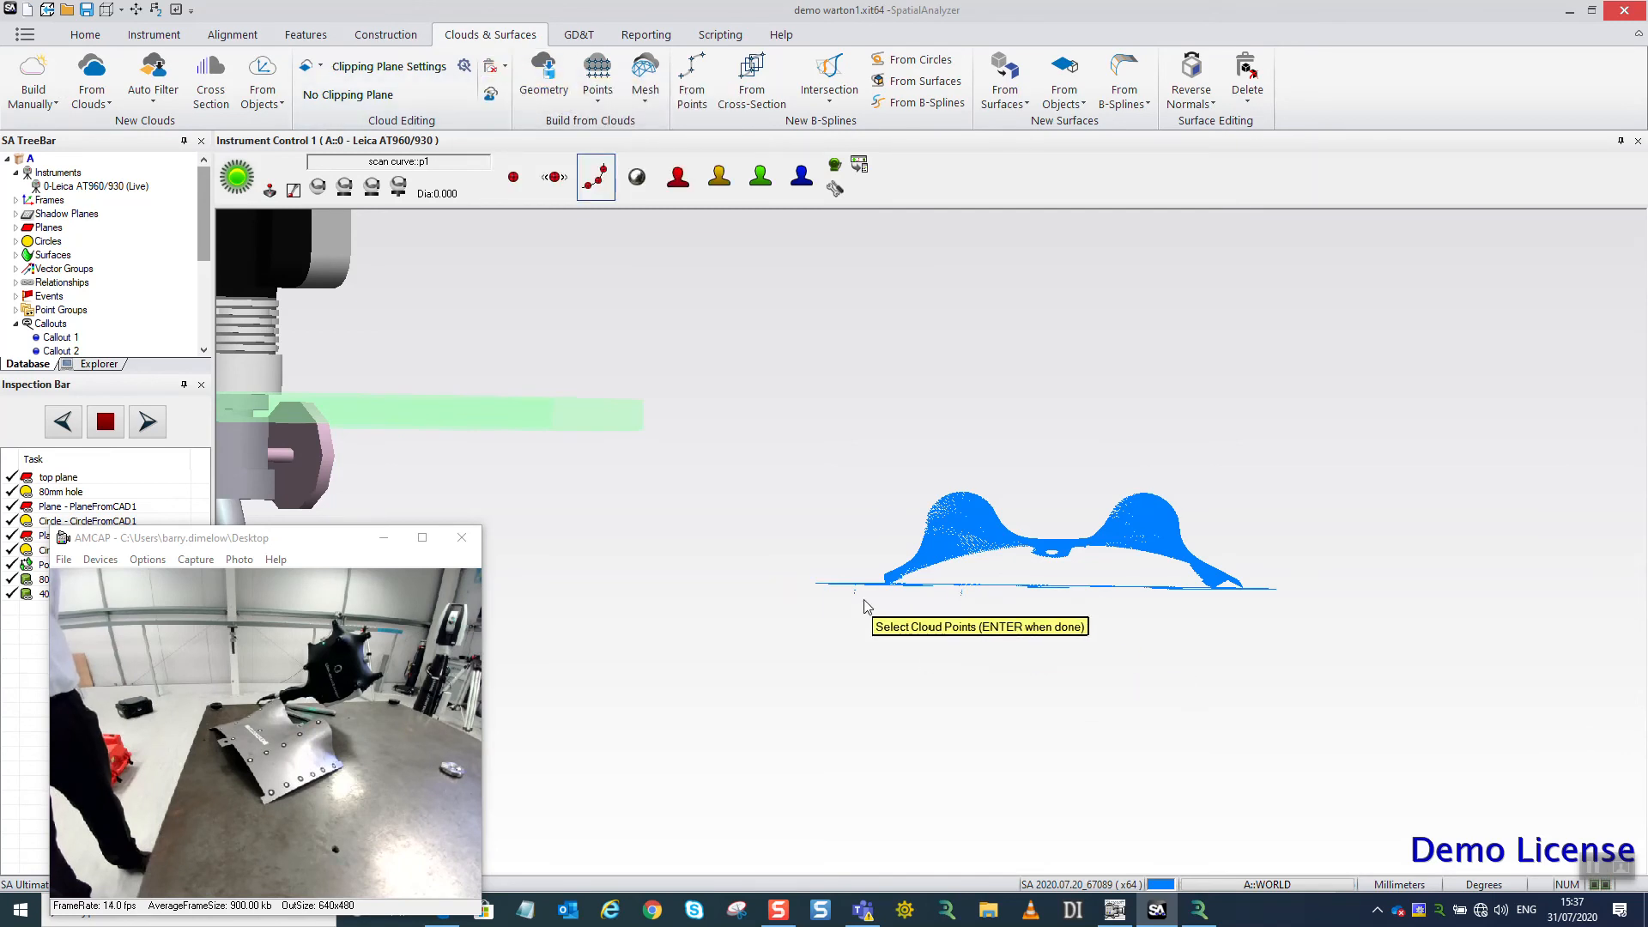
{"action": "left_click_drag", "start_coordinate": [821, 576], "coordinate": [1093, 617]}
{"action": "left_click_drag", "start_coordinate": [1257, 622], "coordinate": [1398, 615]}
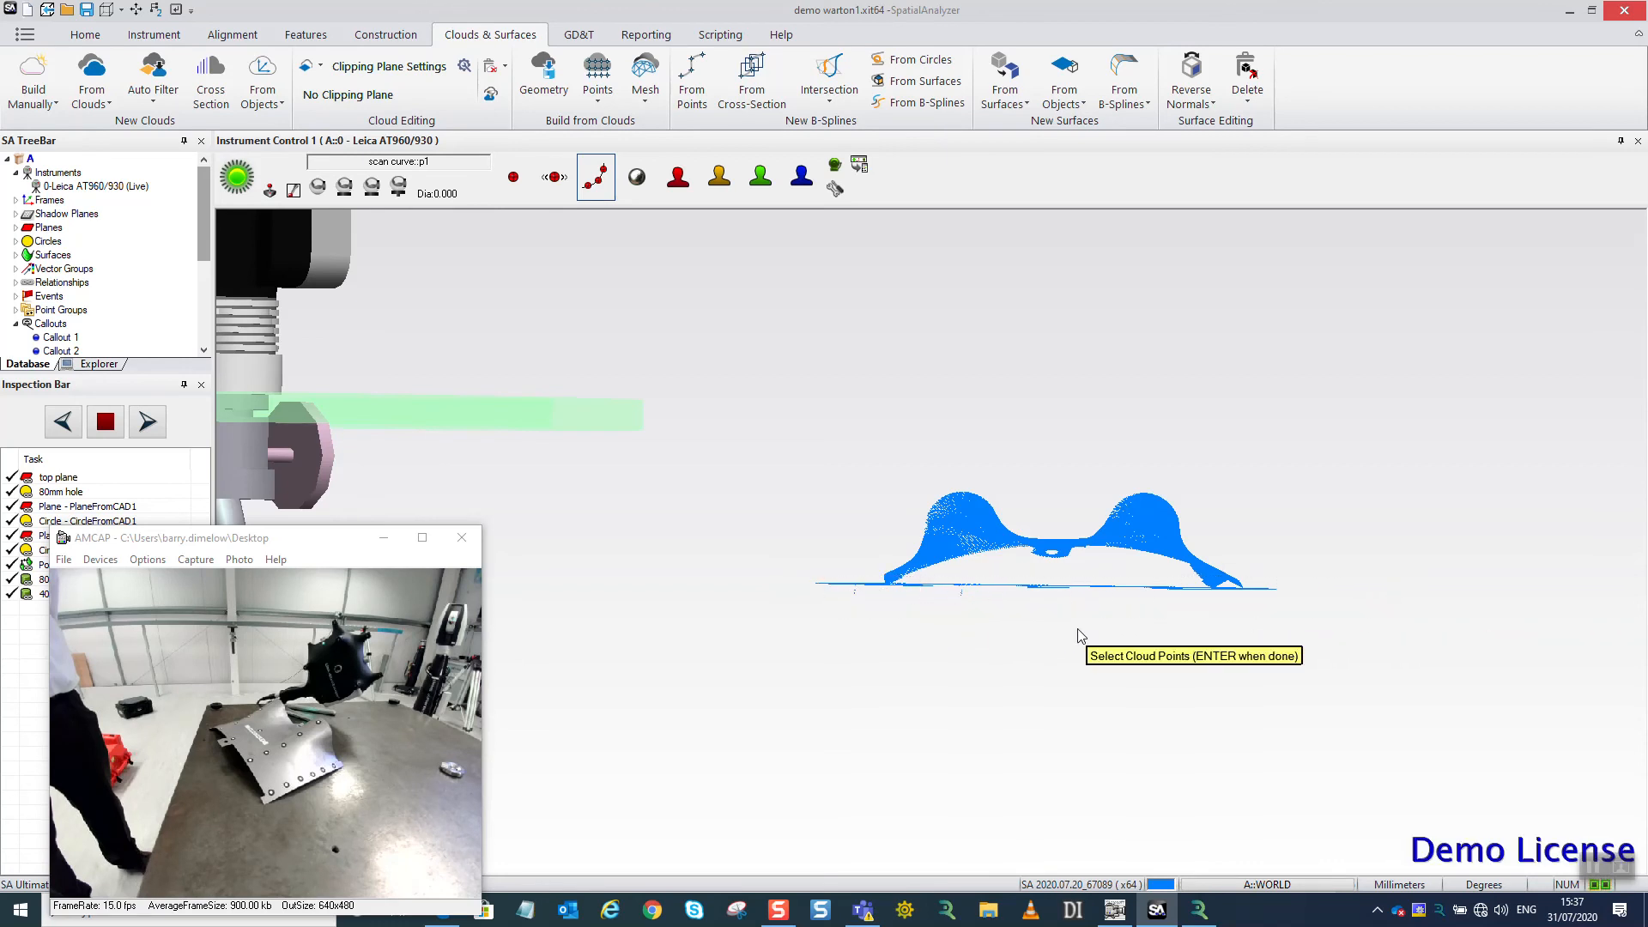
{"action": "left_click_drag", "start_coordinate": [800, 568], "coordinate": [893, 606]}
{"action": "middle_click_drag", "start_coordinate": [840, 532], "coordinate": [843, 603]}
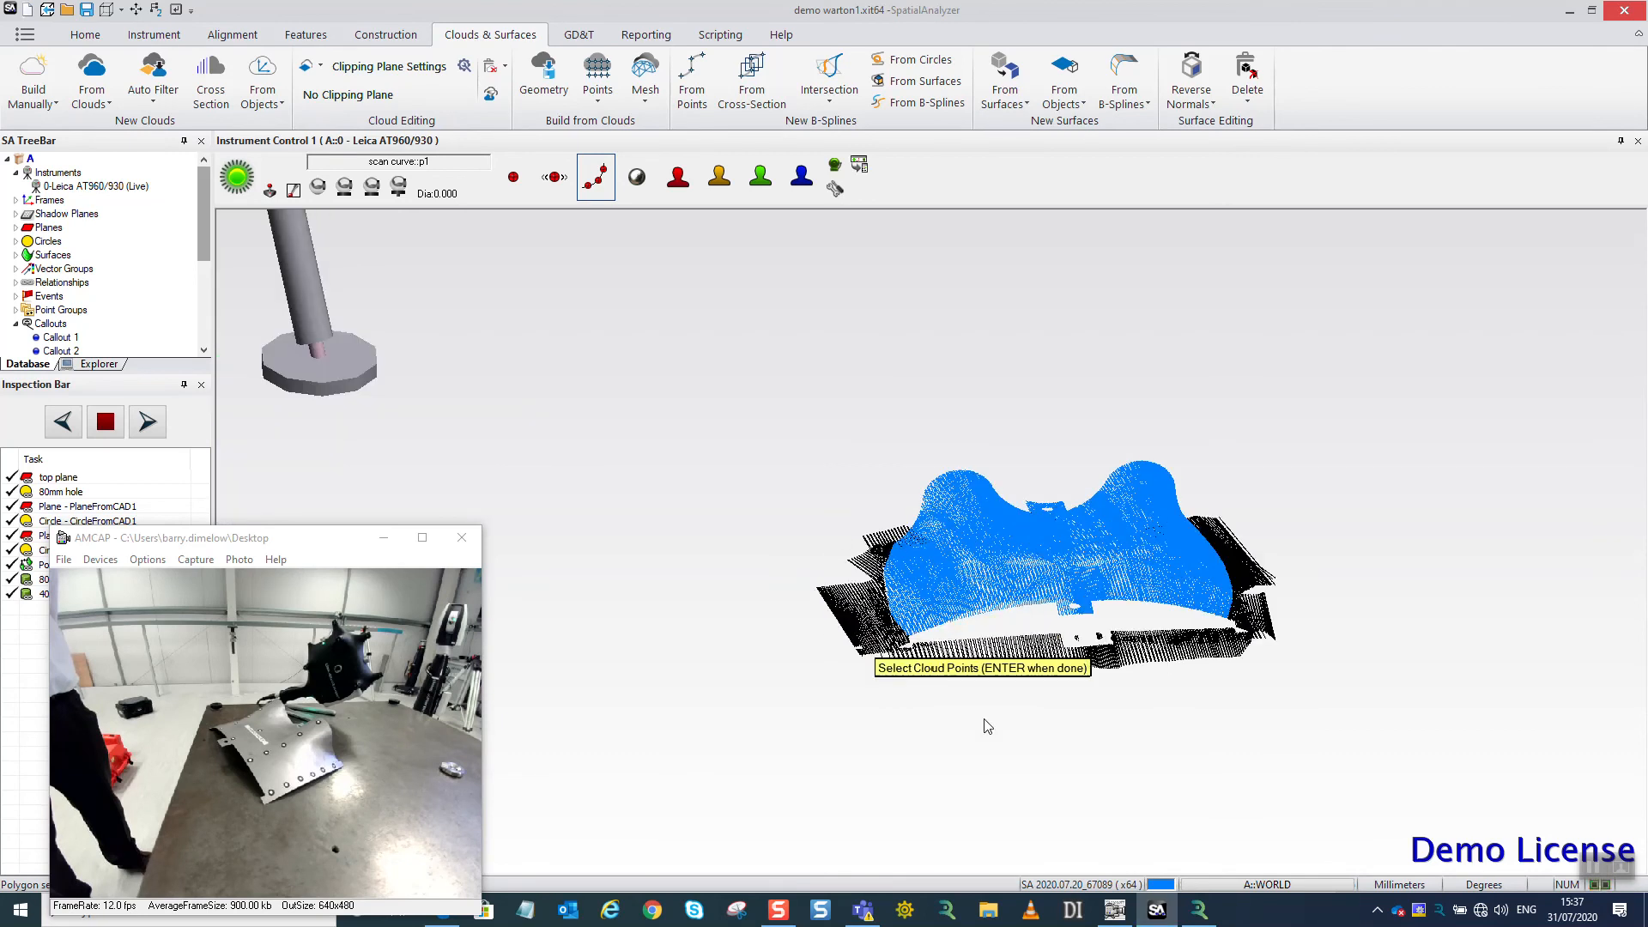
{"action": "key", "text": "Return"}
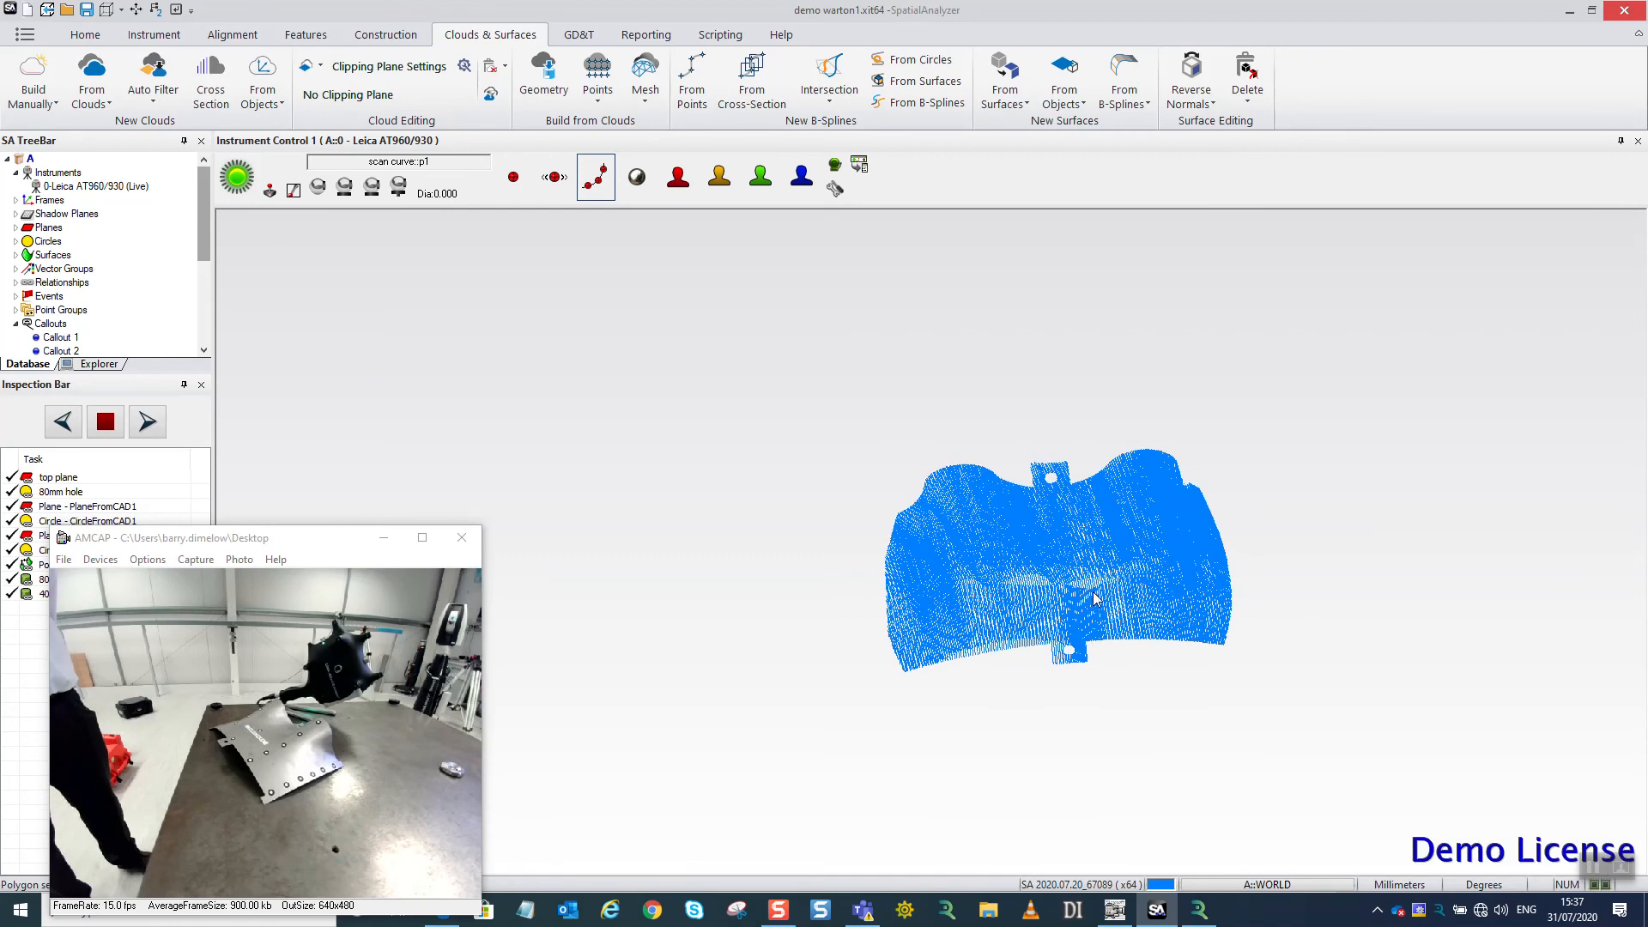
Minimize the AMCAP camera window to leave the trimmed scan unobstructed.
{"action": "scroll", "coordinate": [1062, 495], "scroll_direction": "up", "scroll_amount": 5}
{"action": "middle_click_drag", "start_coordinate": [1060, 488], "coordinate": [1061, 468]}
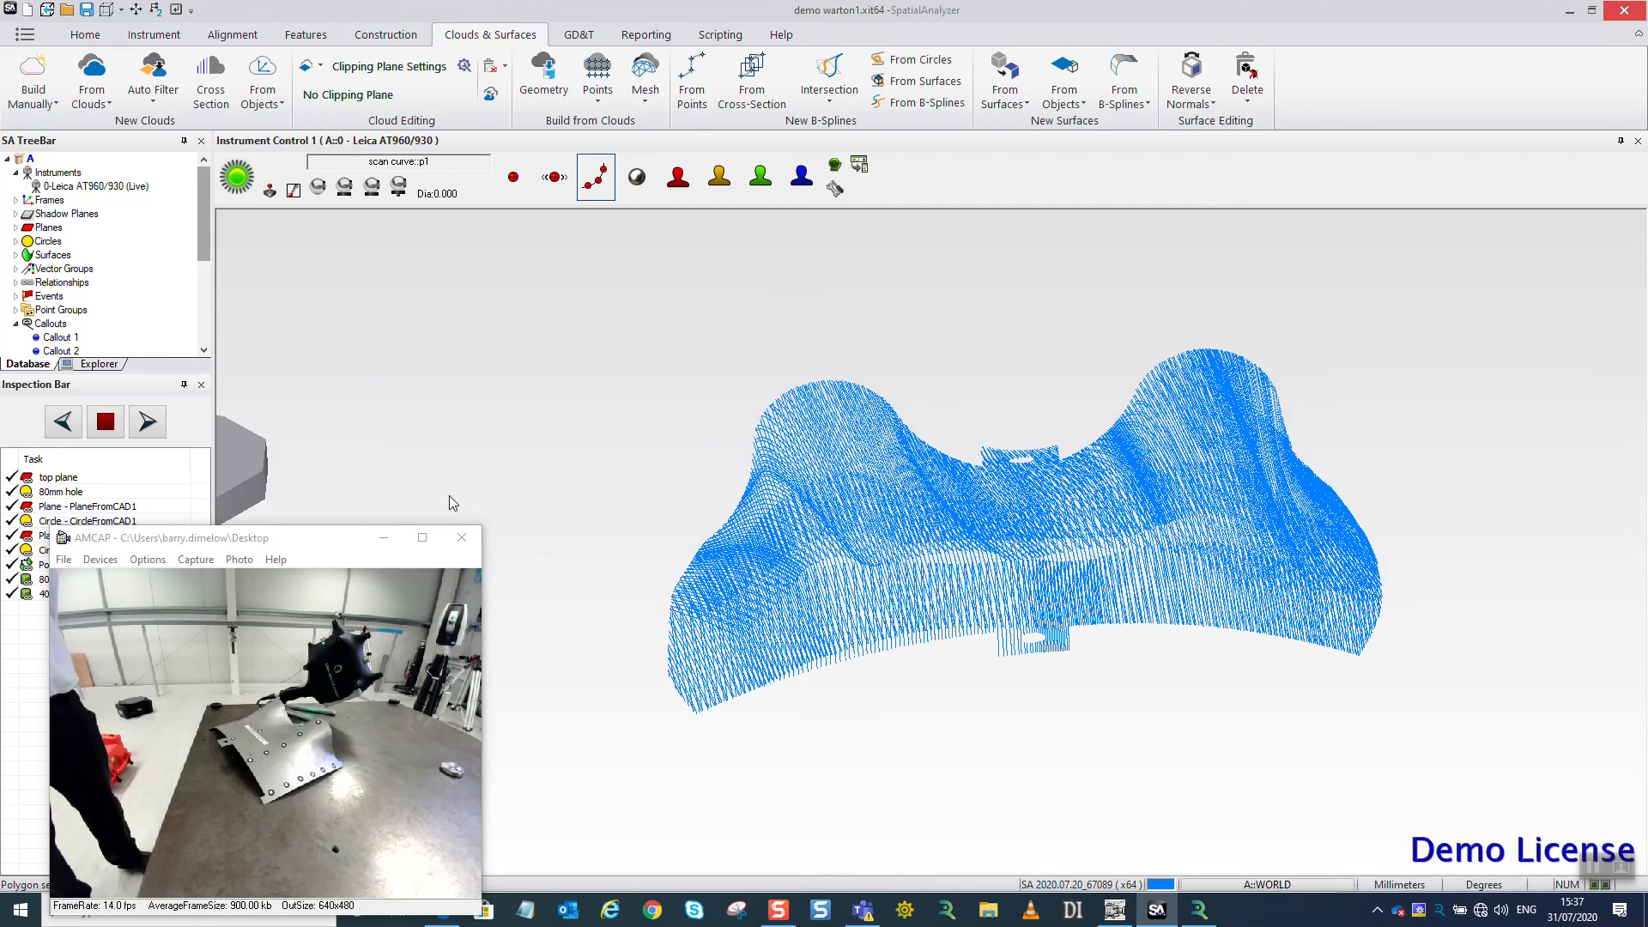
{"action": "left_click", "coordinate": [383, 545]}
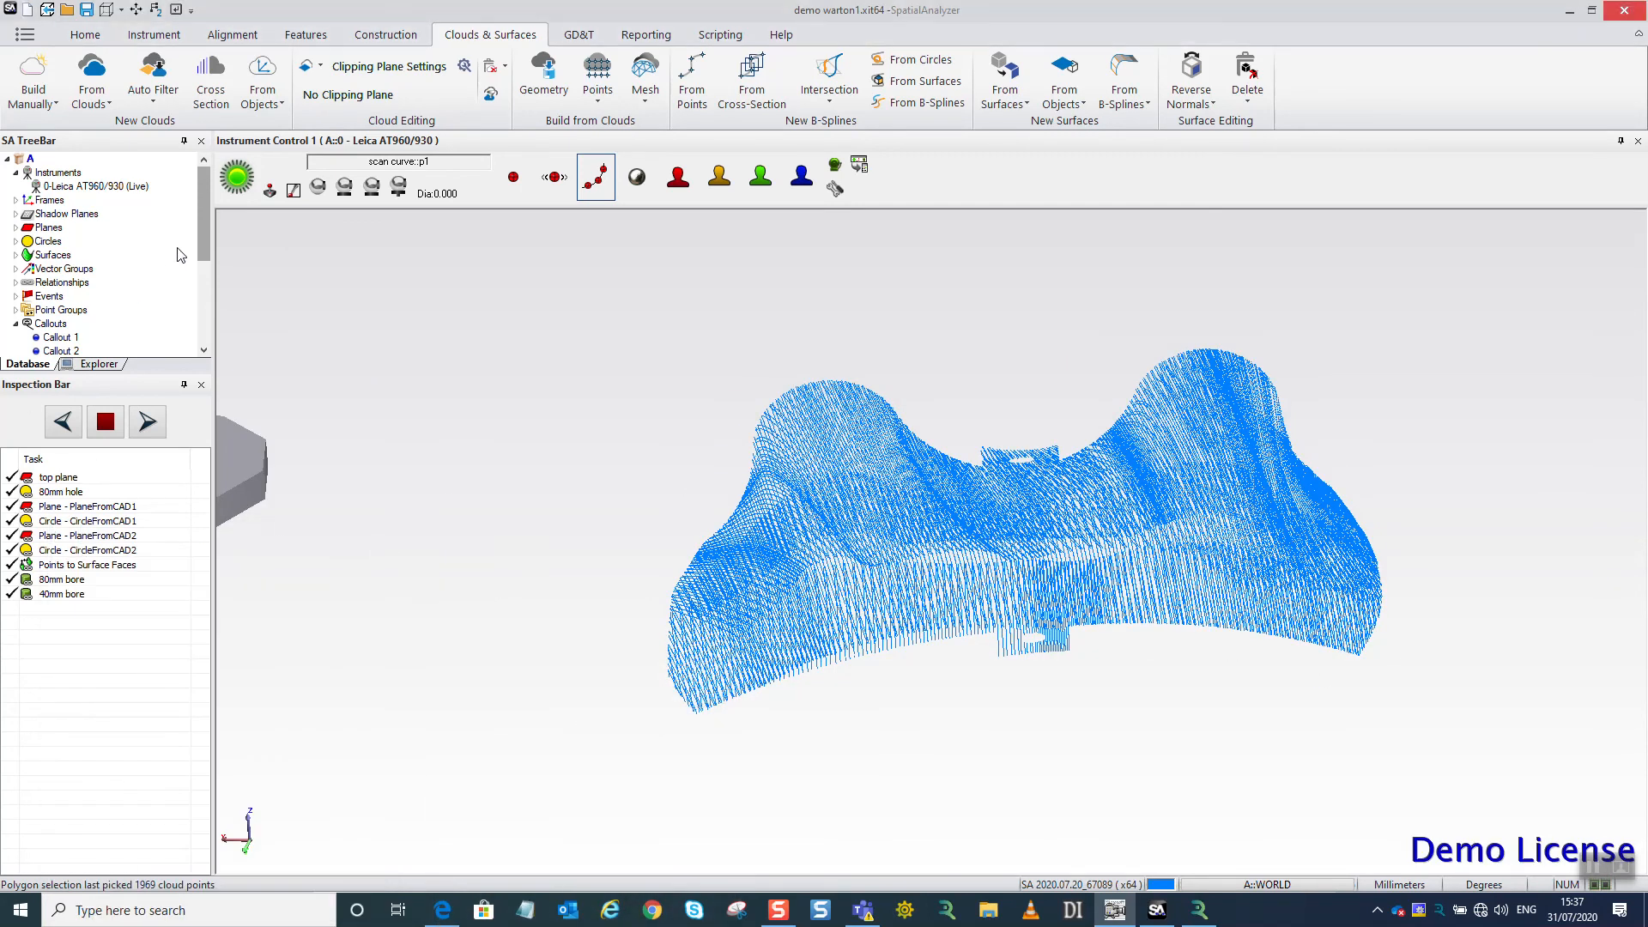
Toggle the scan curve cloud's visibility off and back on.
{"action": "left_click_drag", "start_coordinate": [206, 235], "coordinate": [174, 337]}
{"action": "right_click", "coordinate": [77, 300]}
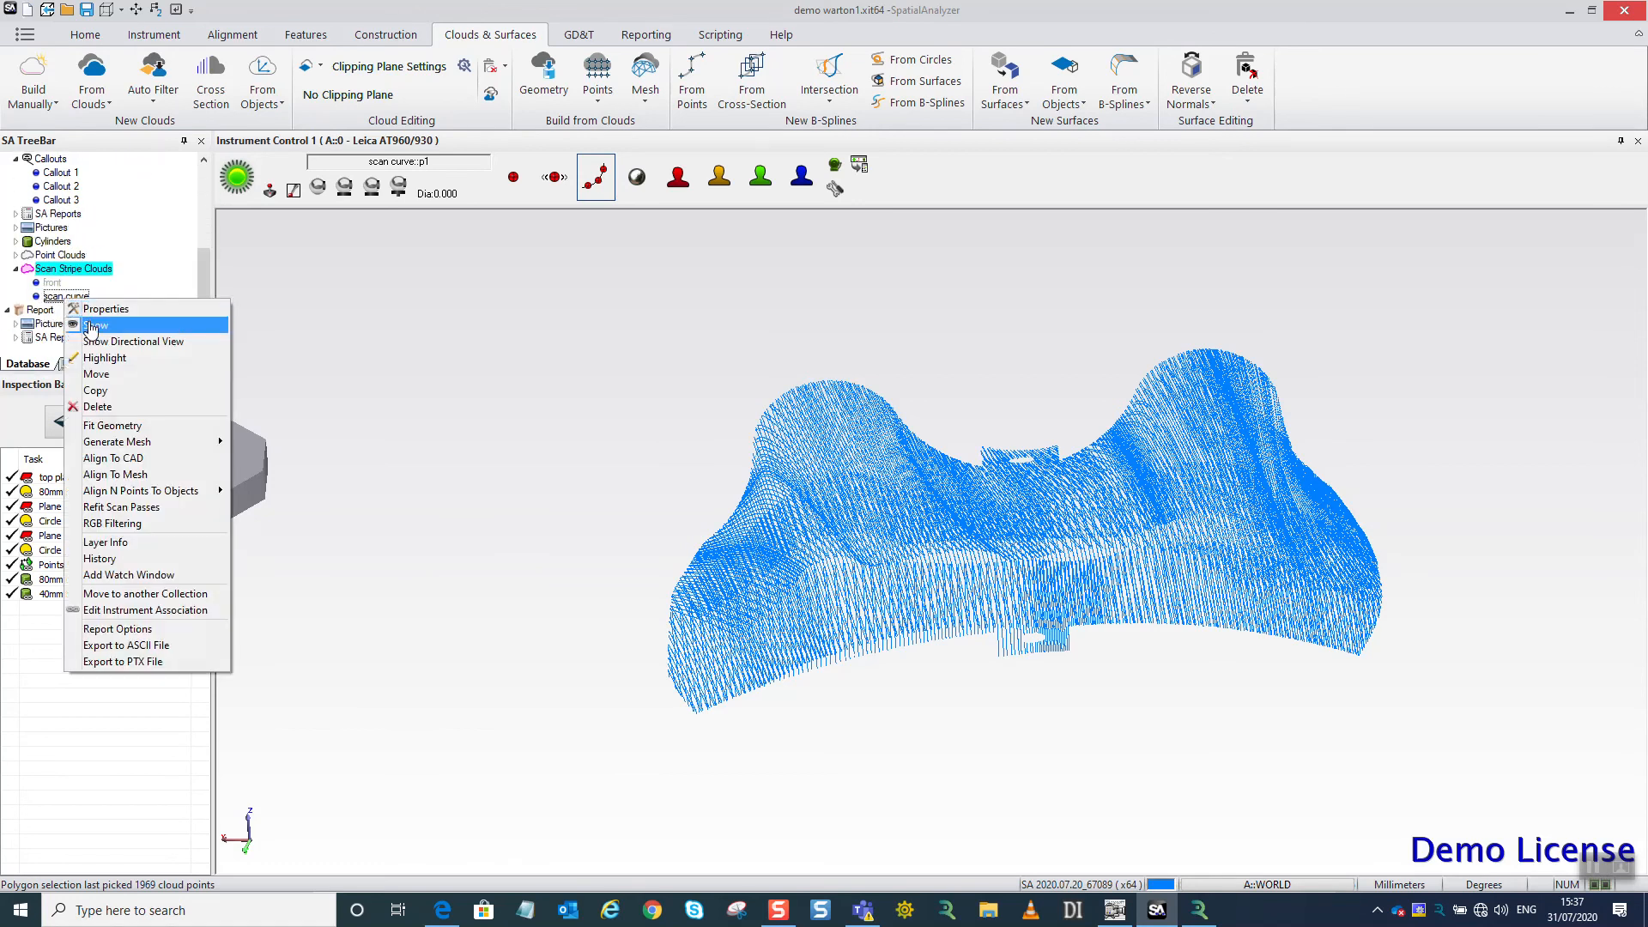
{"action": "left_click", "coordinate": [86, 315]}
{"action": "right_click", "coordinate": [84, 302]}
{"action": "left_click", "coordinate": [95, 321]}
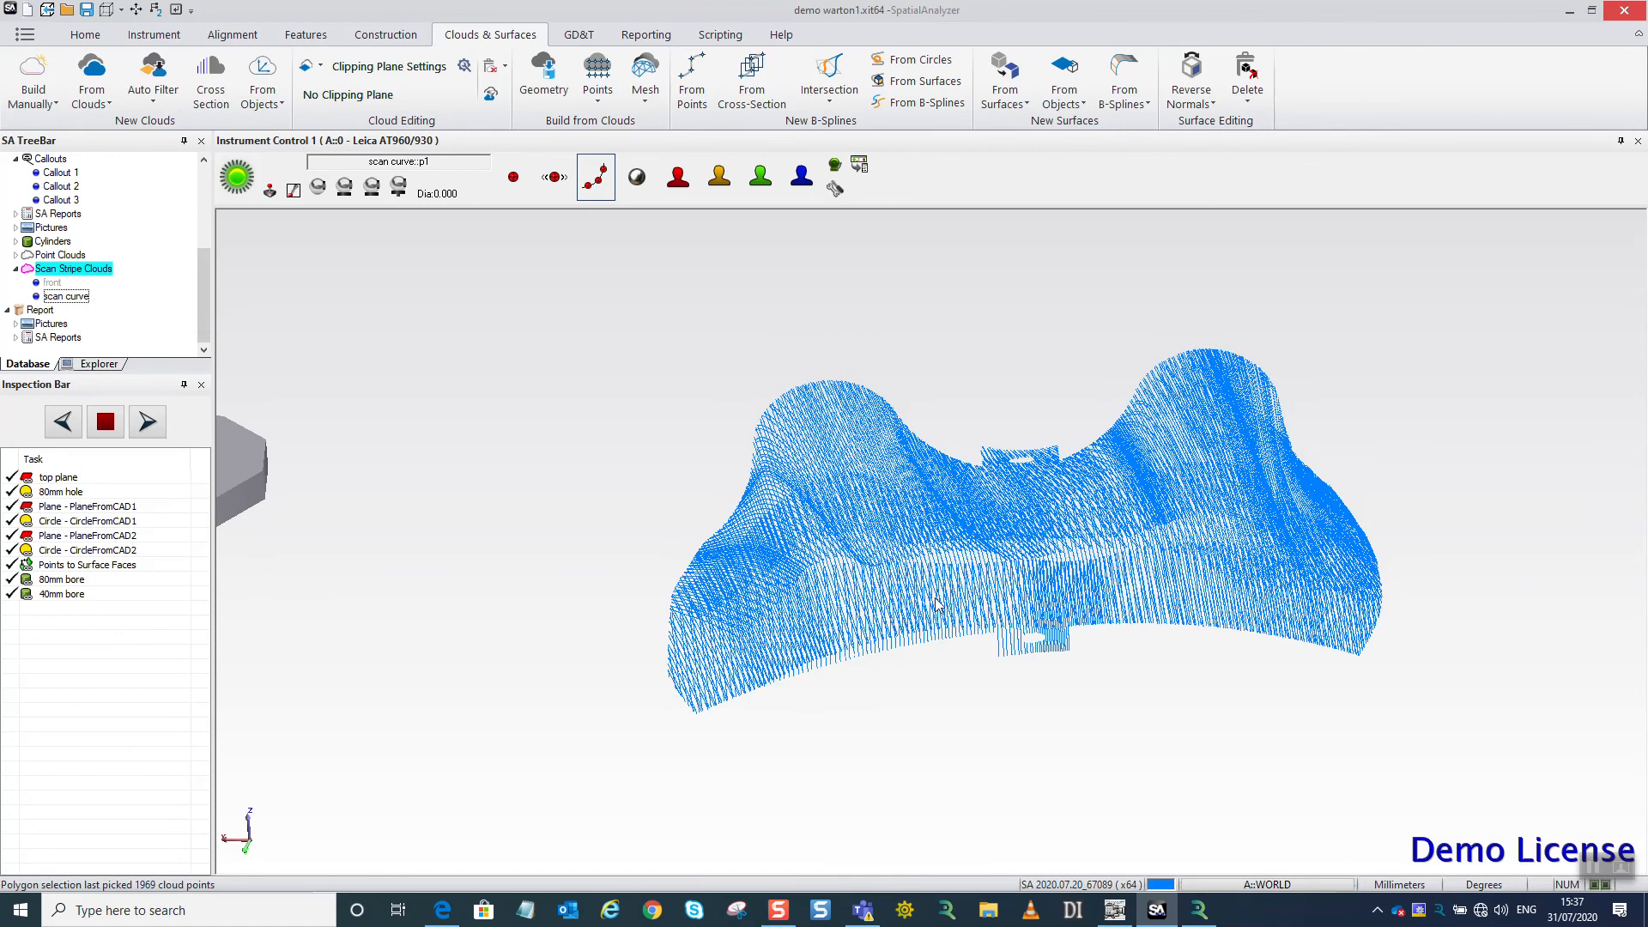
Generate a general mesh named scan curve from the scan curve cloud, with maximum triangle size 1.27000002 and smallest hole diameter 6.35.
{"action": "right_click", "coordinate": [66, 297]}
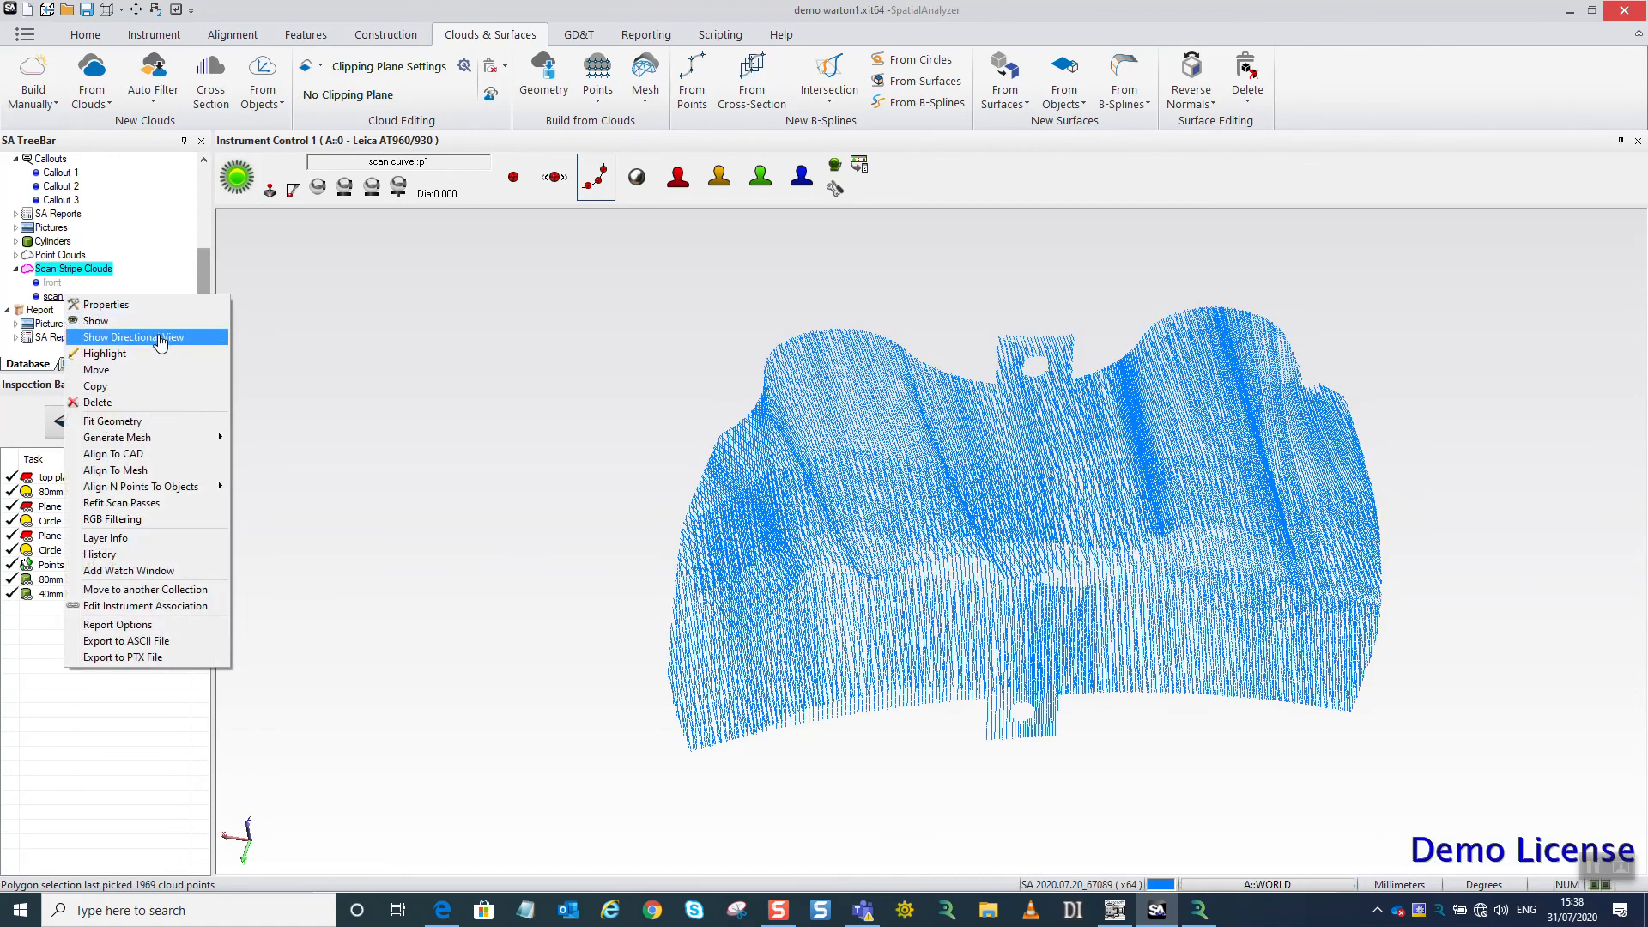
{"action": "mouse_move", "coordinate": [139, 439]}
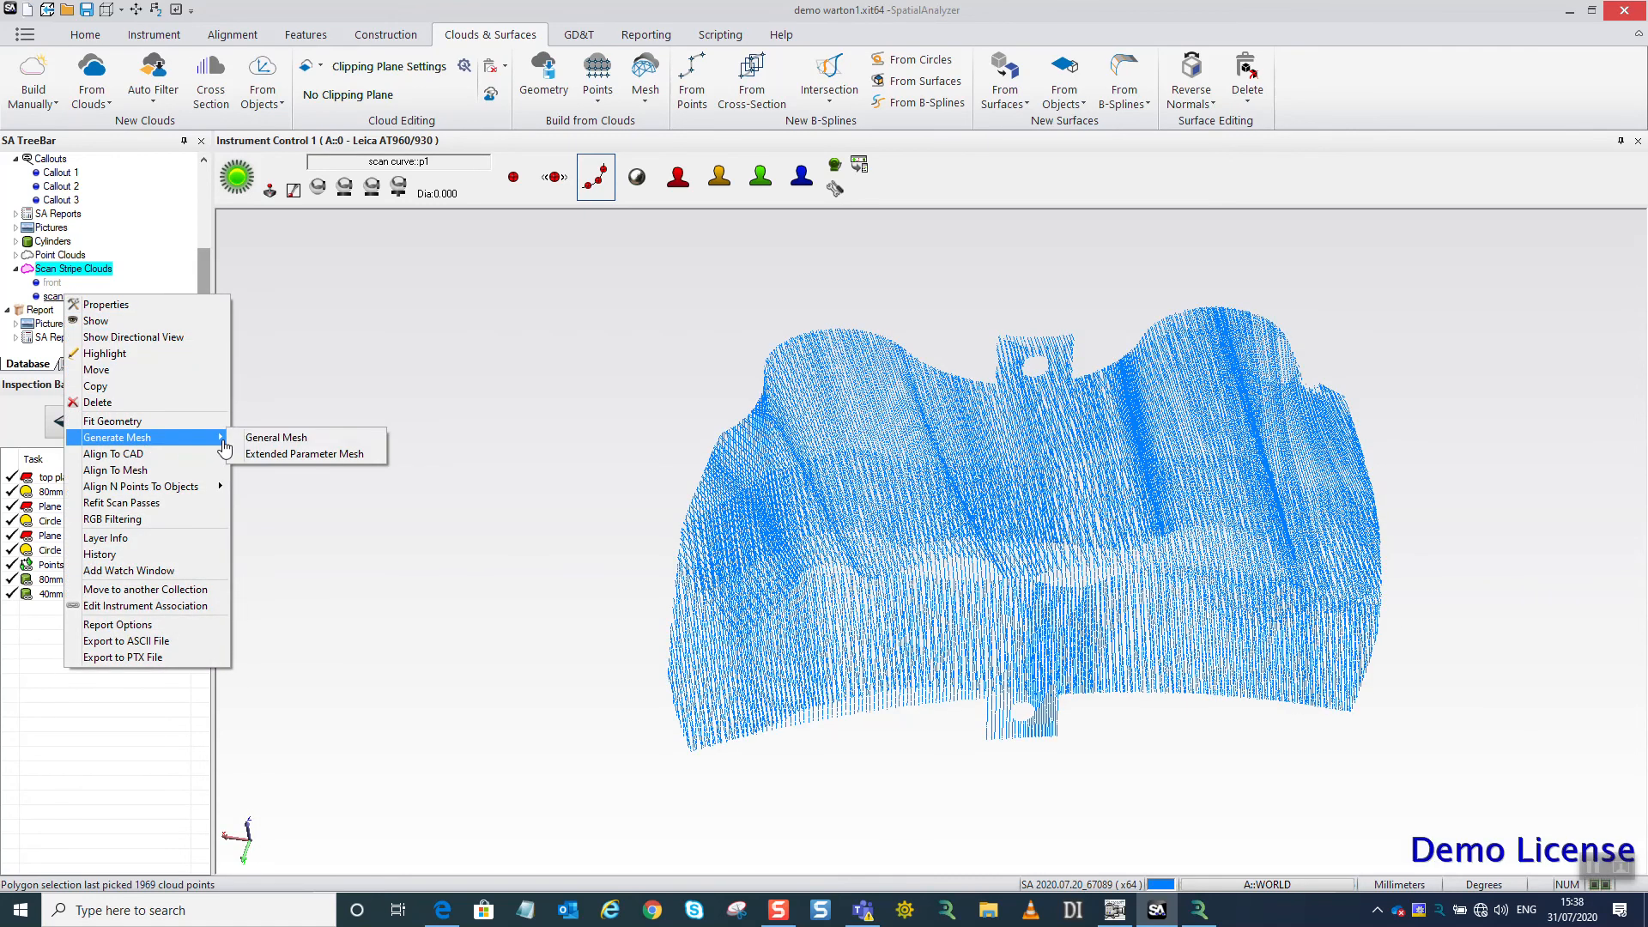
{"action": "left_click", "coordinate": [315, 439]}
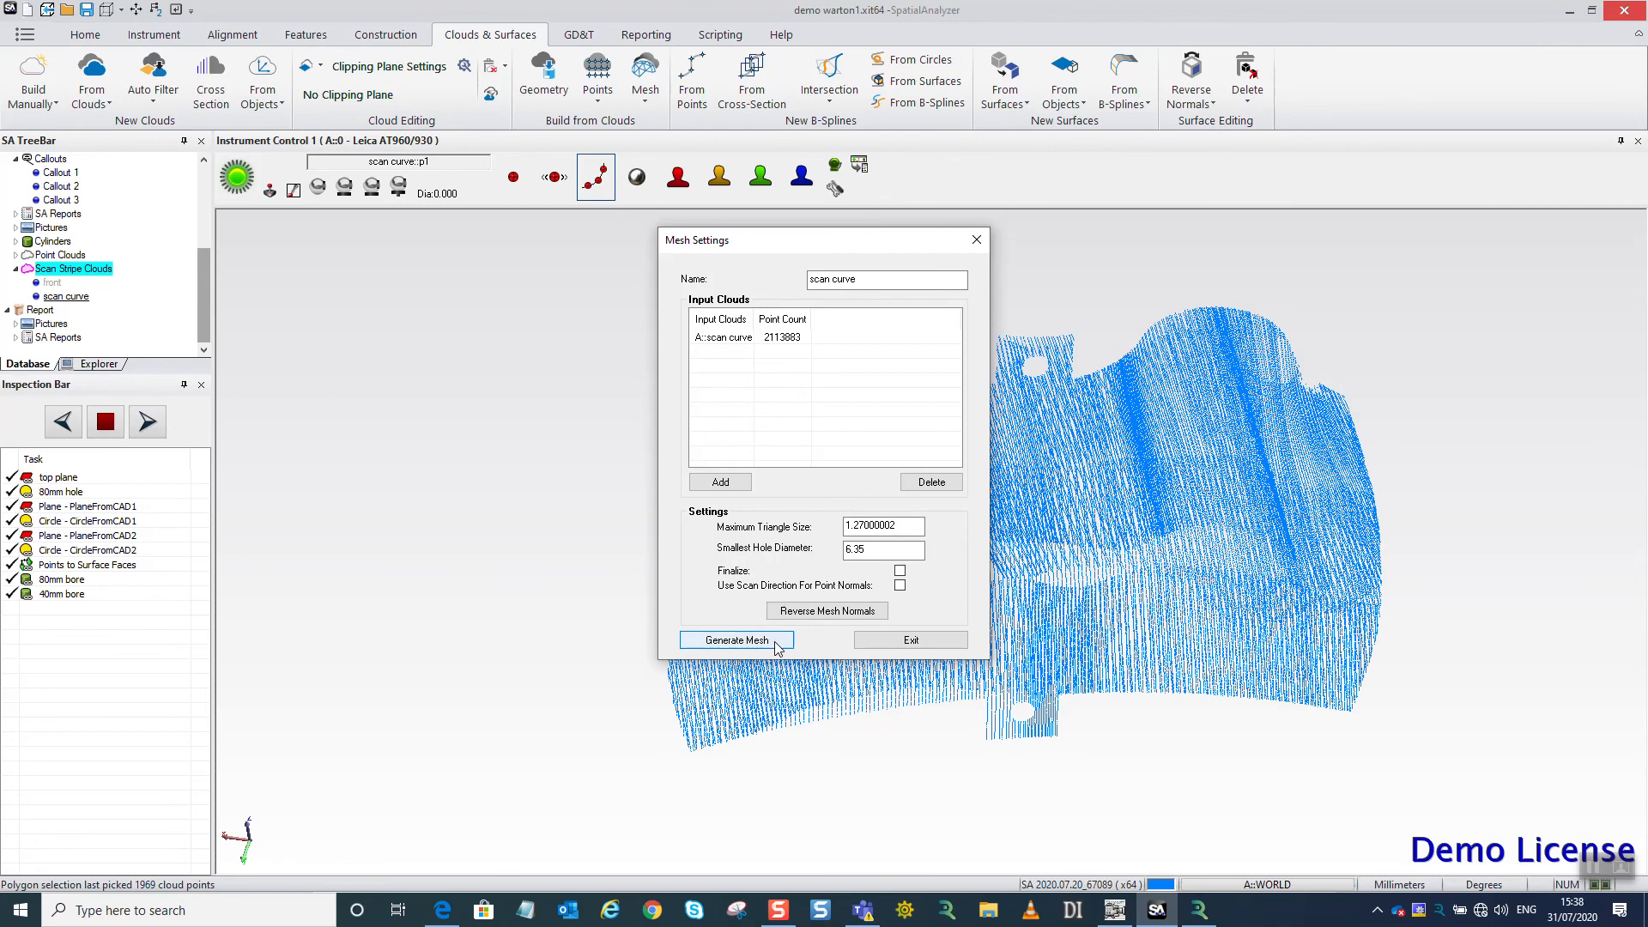
{"action": "key", "text": "Return"}
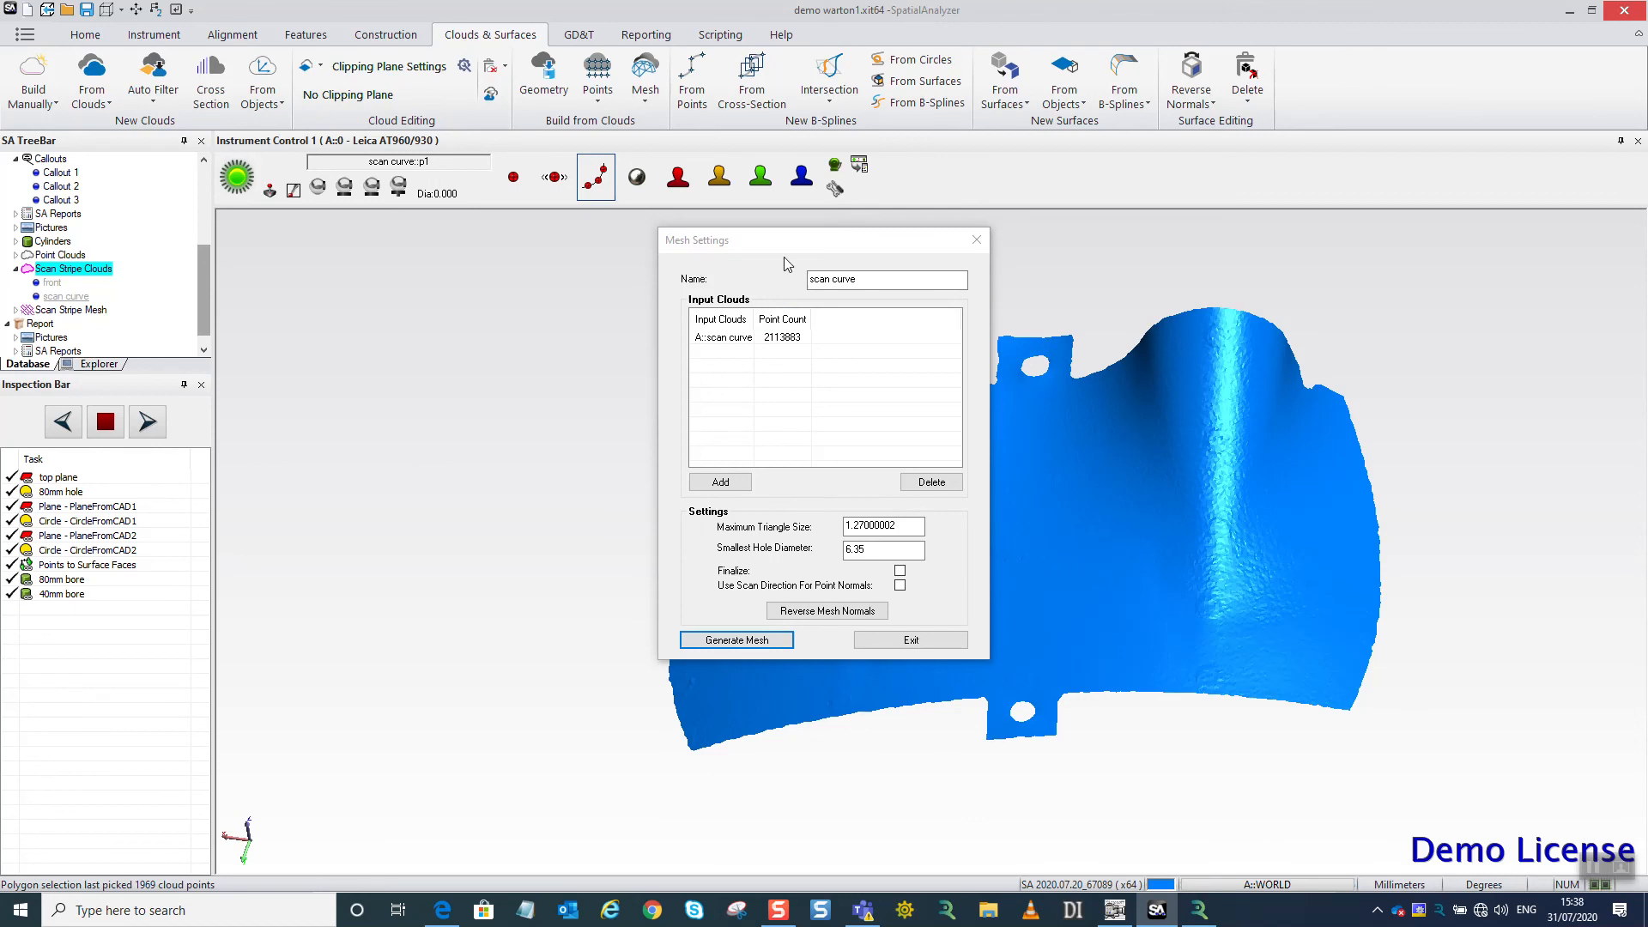
Move the mesh settings dialog aside and examine the meshed surface, its ridges and tab holes from several angles.
{"action": "left_click_drag", "start_coordinate": [708, 254], "coordinate": [521, 315]}
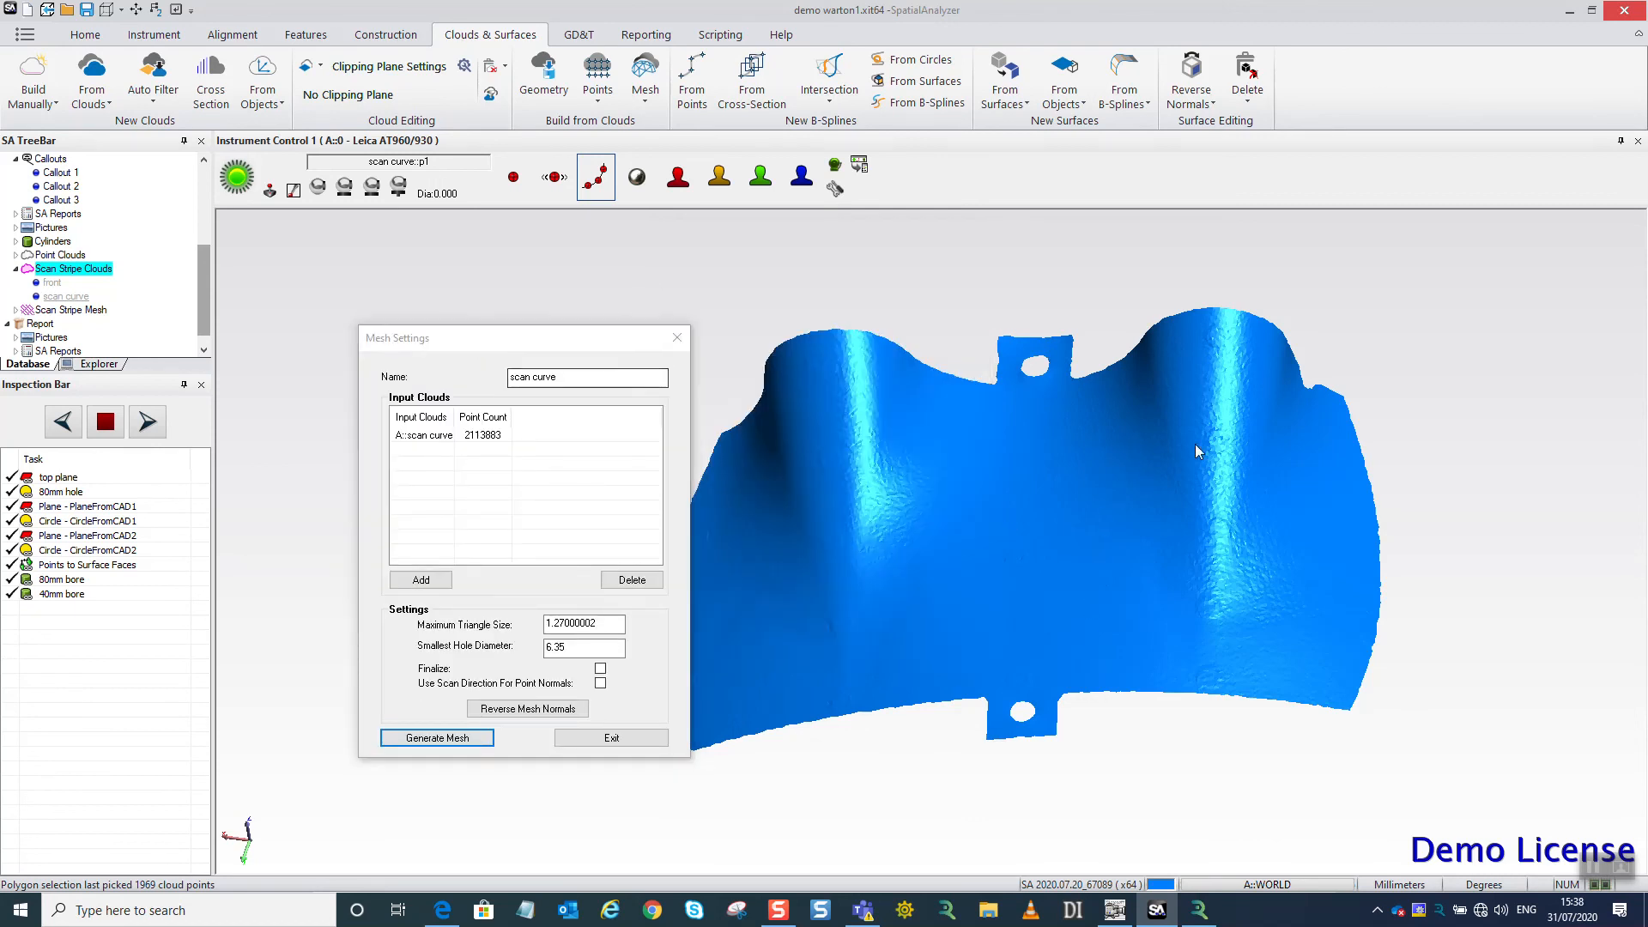
{"action": "left_click_drag", "start_coordinate": [1194, 445], "coordinate": [1144, 706]}
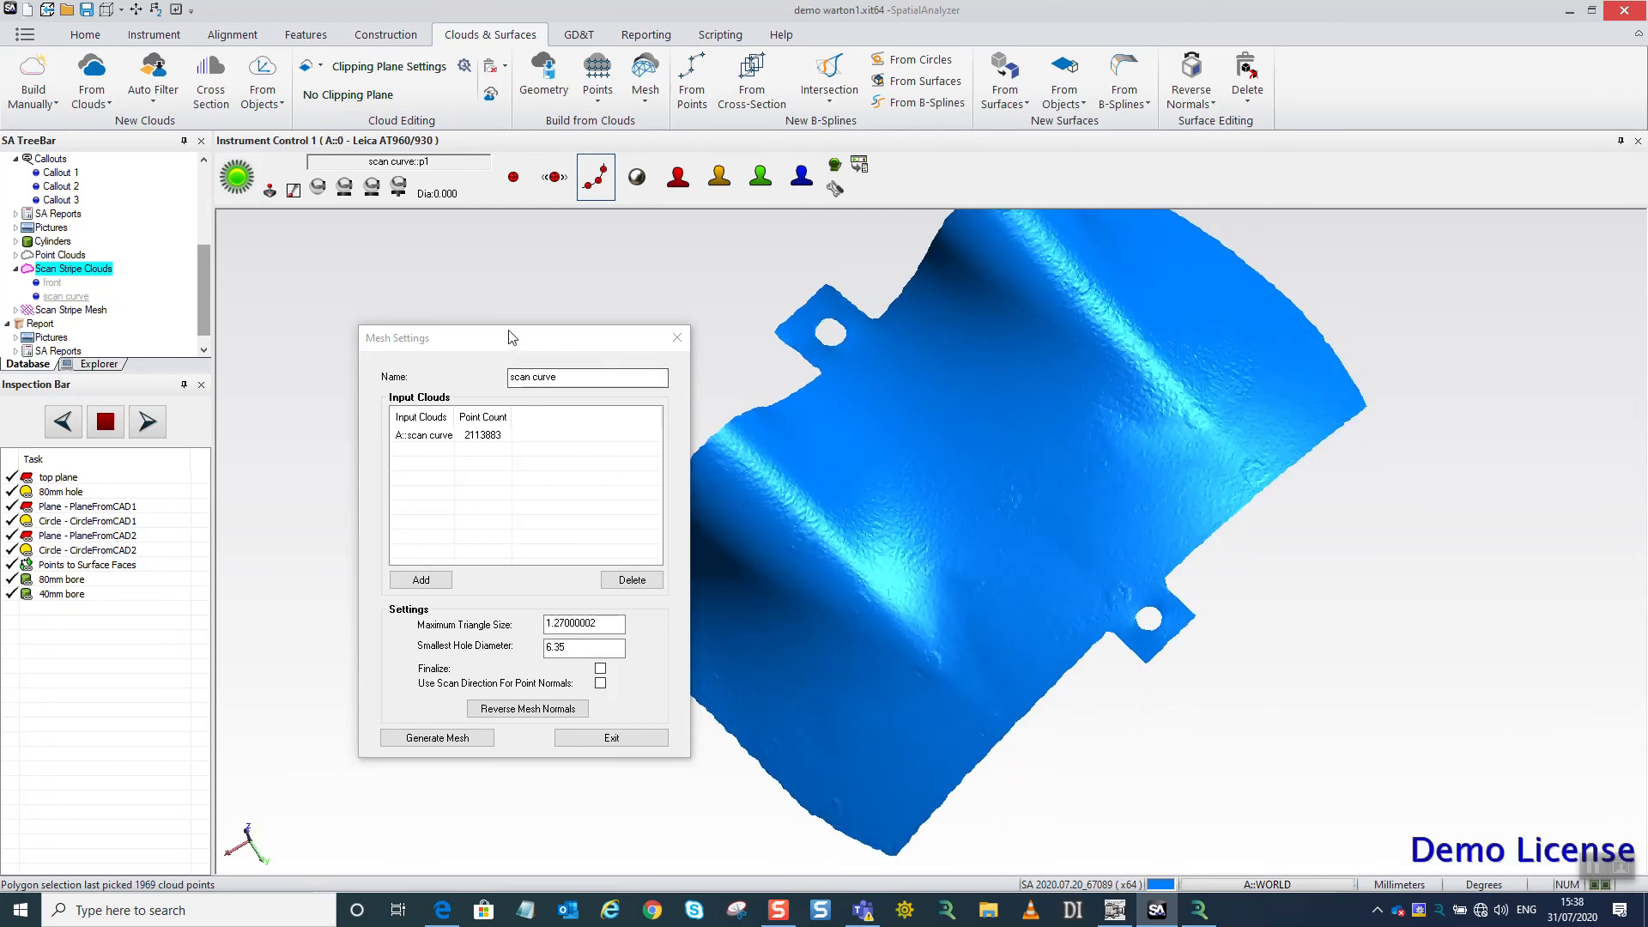
{"action": "left_click_drag", "start_coordinate": [512, 336], "coordinate": [219, 343]}
{"action": "left_click_drag", "start_coordinate": [780, 498], "coordinate": [944, 736]}
{"action": "scroll", "coordinate": [833, 562], "scroll_direction": "up", "scroll_amount": 5}
{"action": "scroll", "coordinate": [803, 605], "scroll_direction": "down", "scroll_amount": 5}
{"action": "scroll", "coordinate": [688, 616], "scroll_direction": "down", "scroll_amount": 3}
{"action": "scroll", "coordinate": [995, 757], "scroll_direction": "up", "scroll_amount": 5}
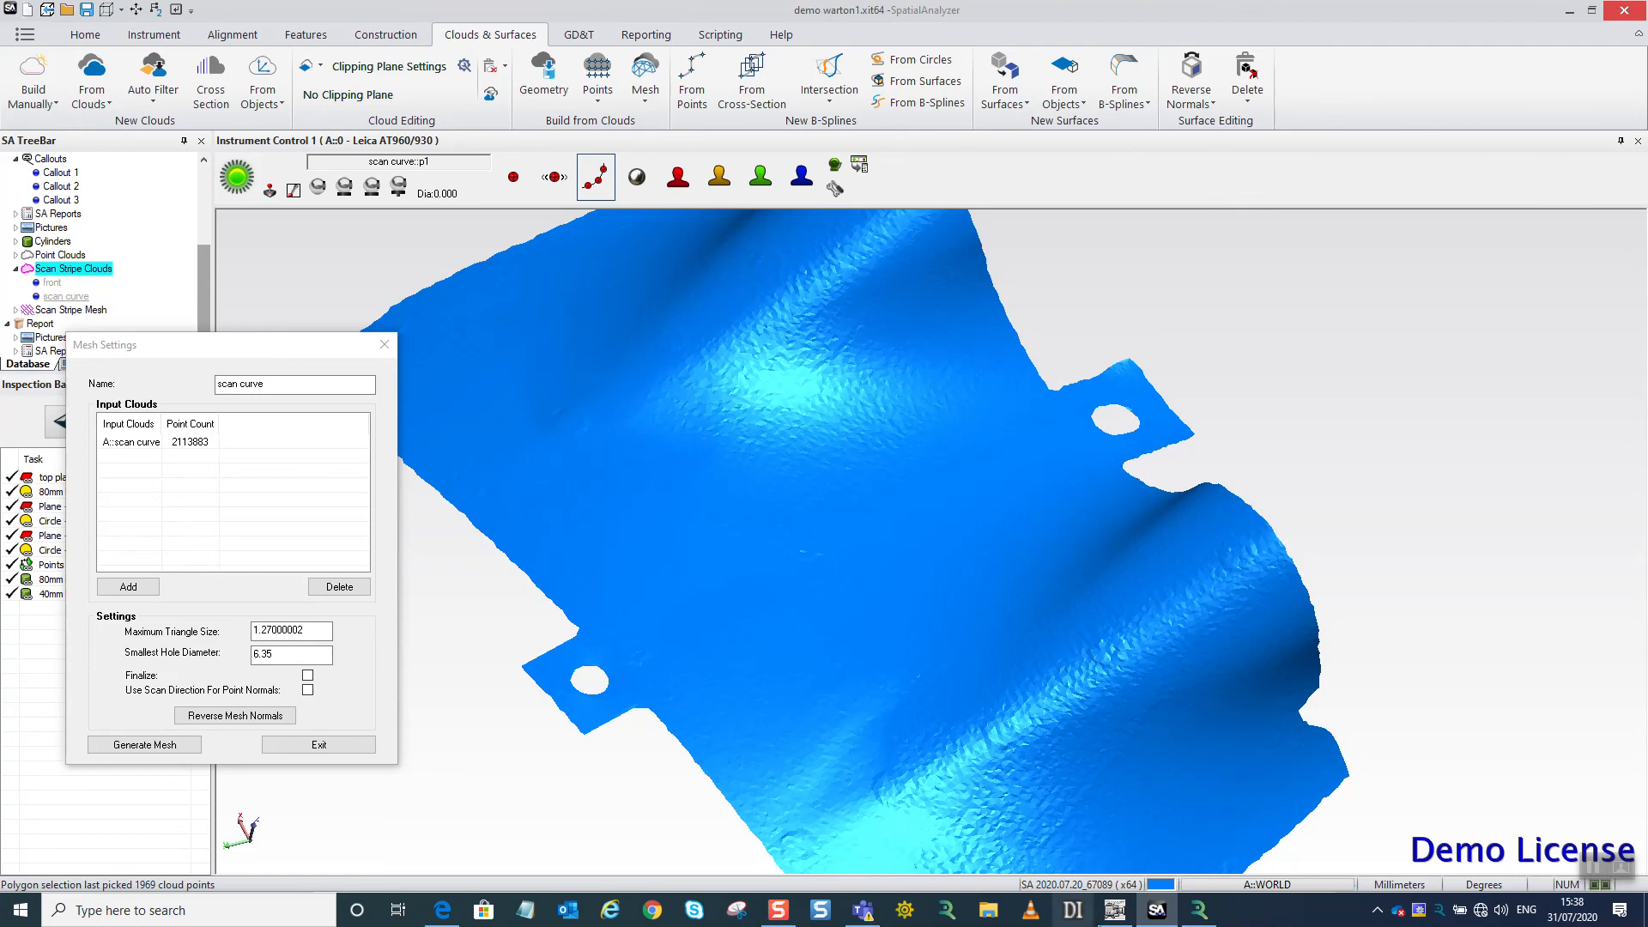
Bring up the AMCAP camera window and compare the orbited mesh with the physical sheet-metal part.
{"action": "left_click", "coordinate": [1116, 917]}
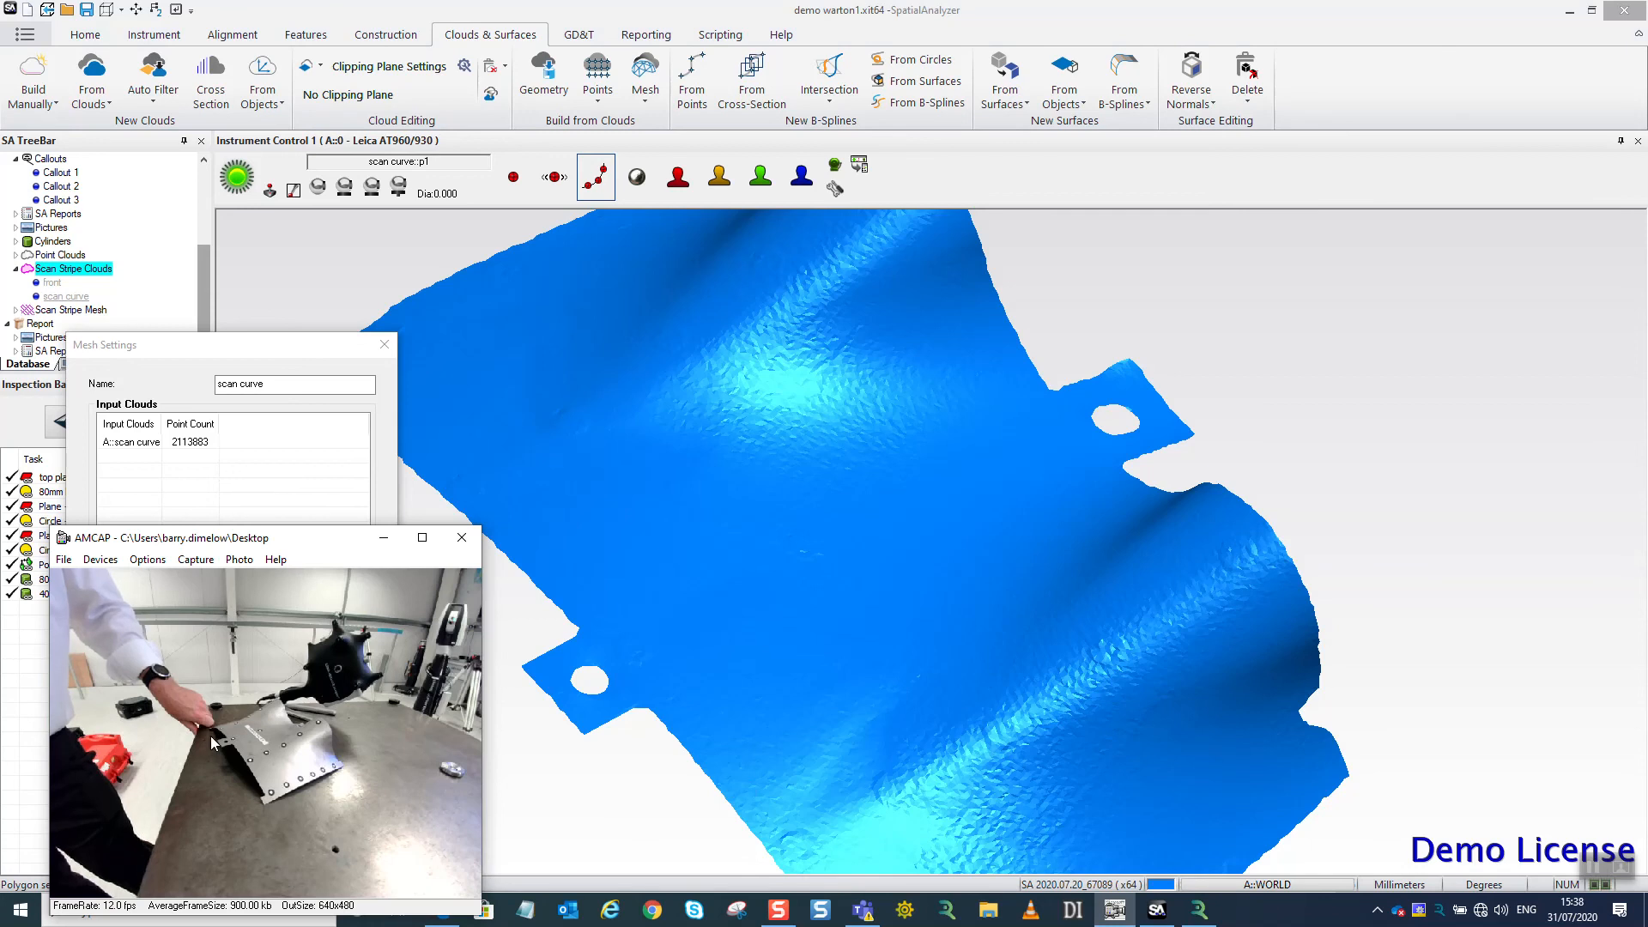
{"action": "right_click_drag", "start_coordinate": [849, 608], "coordinate": [1271, 686]}
{"action": "scroll", "coordinate": [955, 582], "scroll_direction": "down", "scroll_amount": 3}
{"action": "right_click_drag", "start_coordinate": [1069, 682], "coordinate": [1096, 585]}
{"action": "scroll", "coordinate": [1168, 613], "scroll_direction": "up", "scroll_amount": 3}
{"action": "scroll", "coordinate": [1157, 648], "scroll_direction": "up", "scroll_amount": 3}
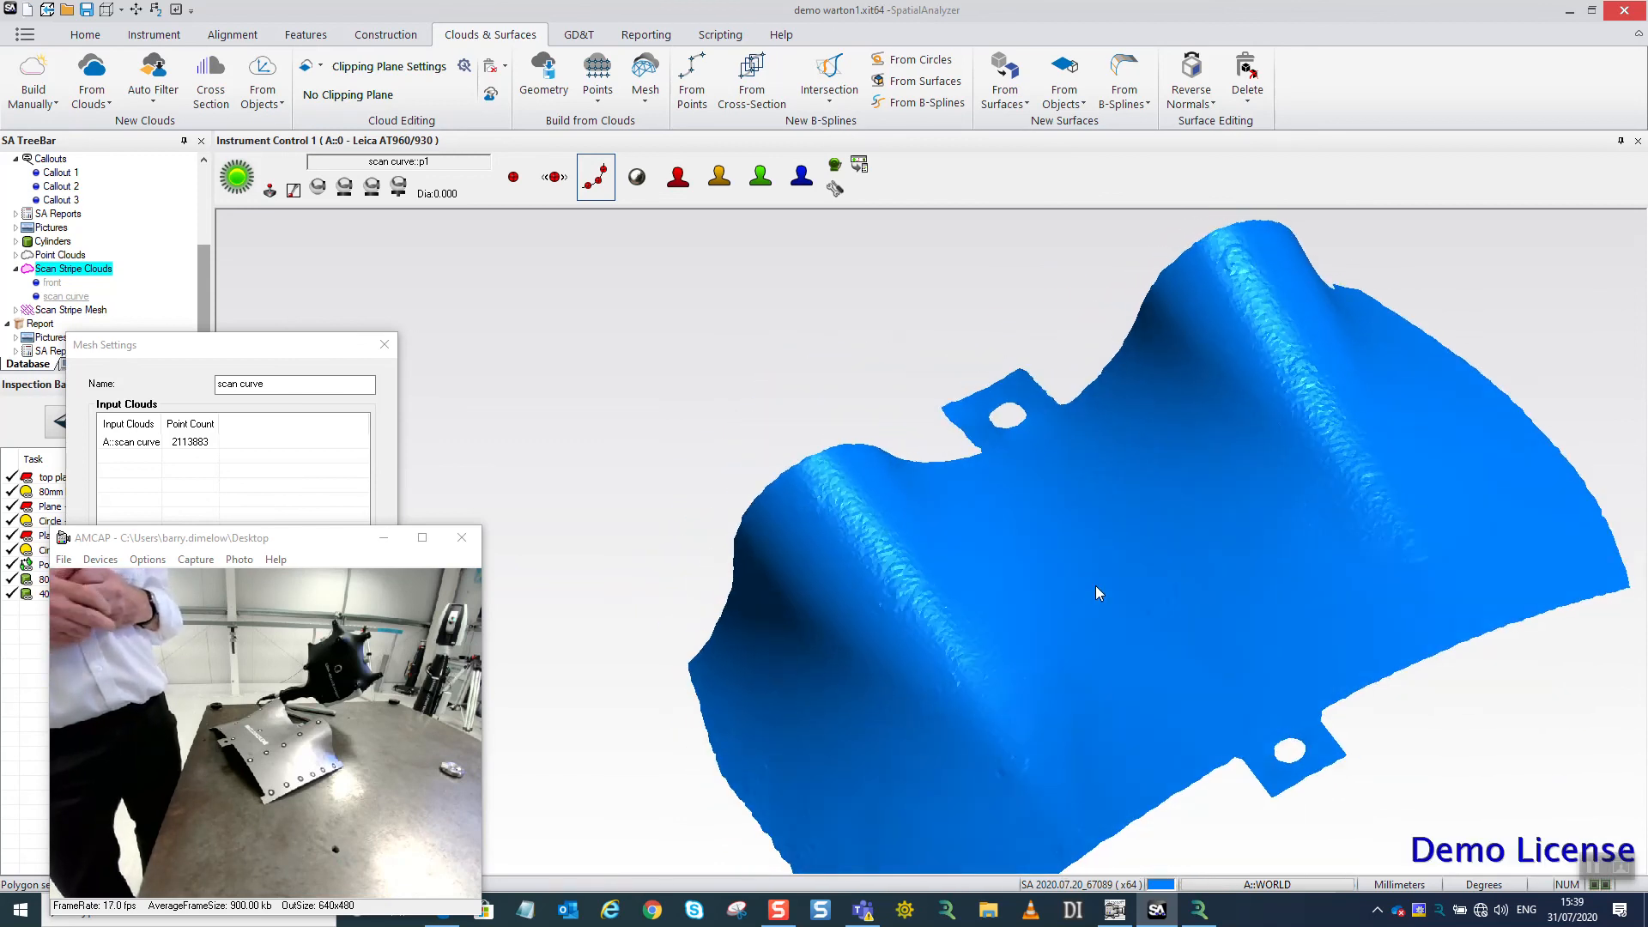